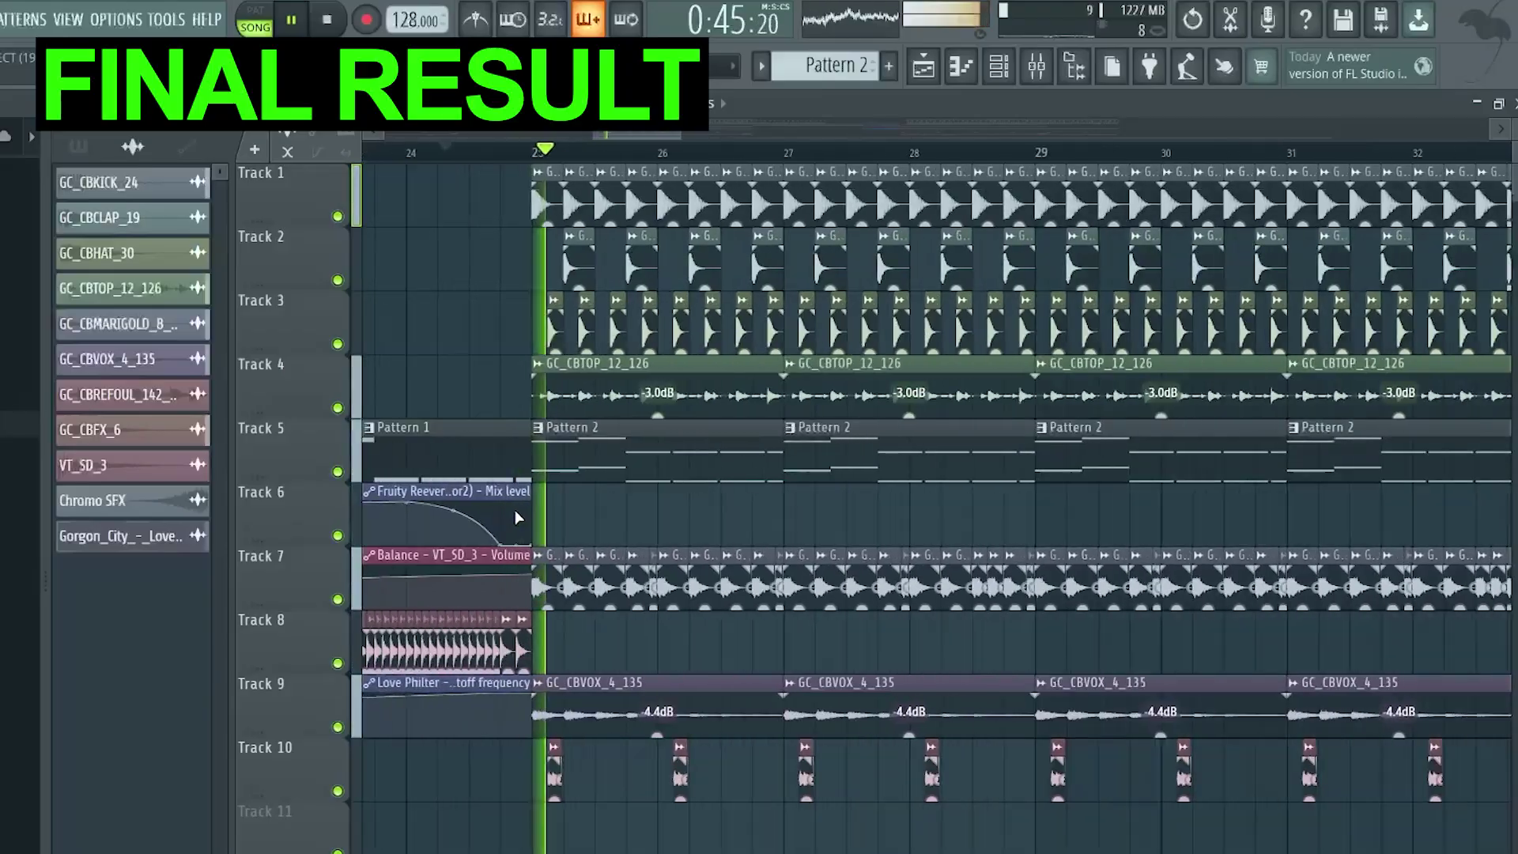
scroll(518, 518, down, 5)
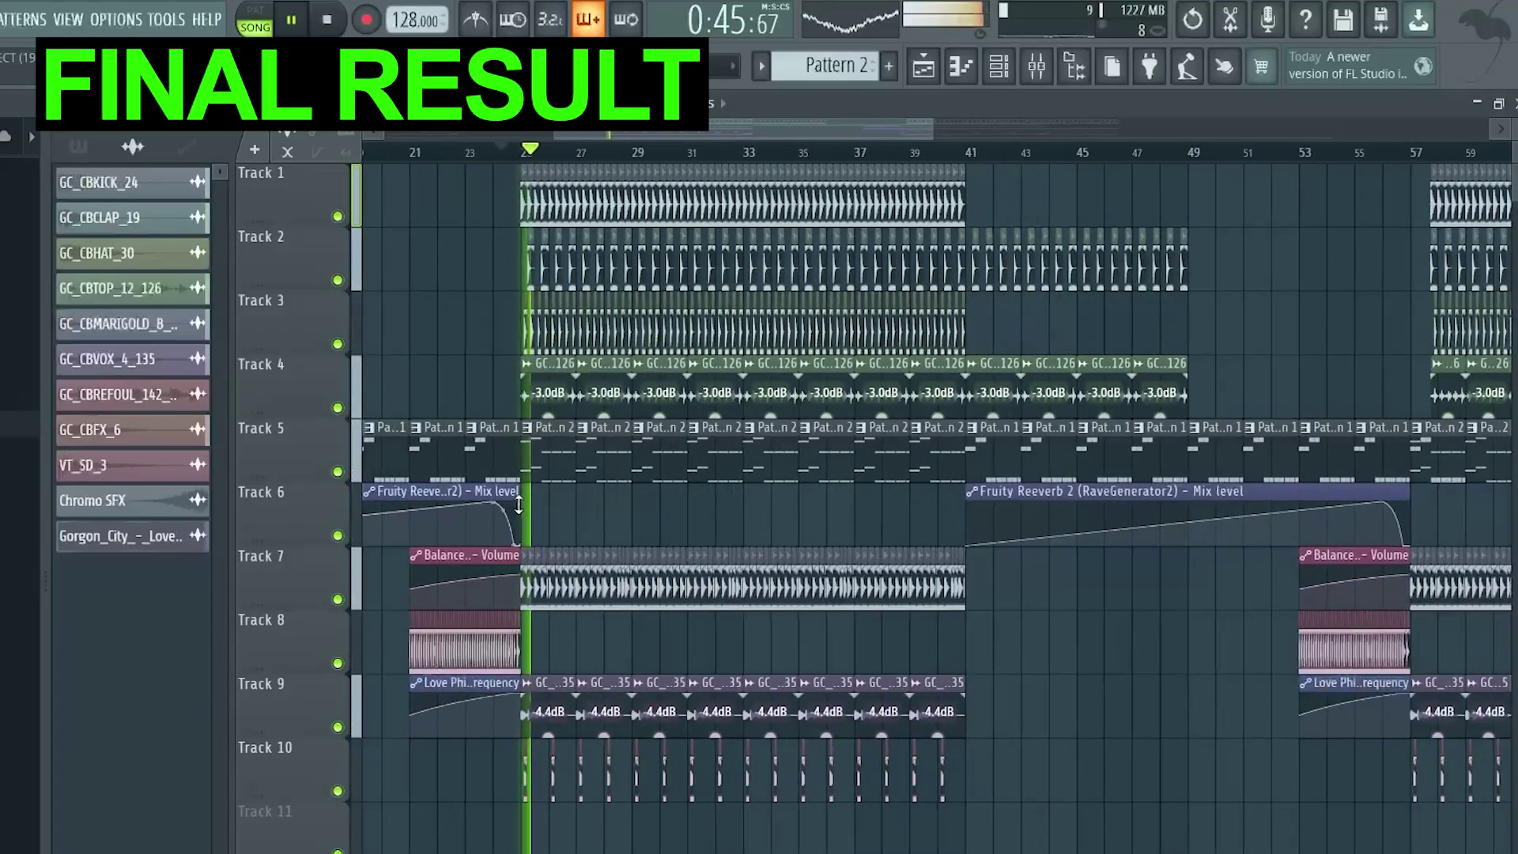
scroll(601, 546, down, 2)
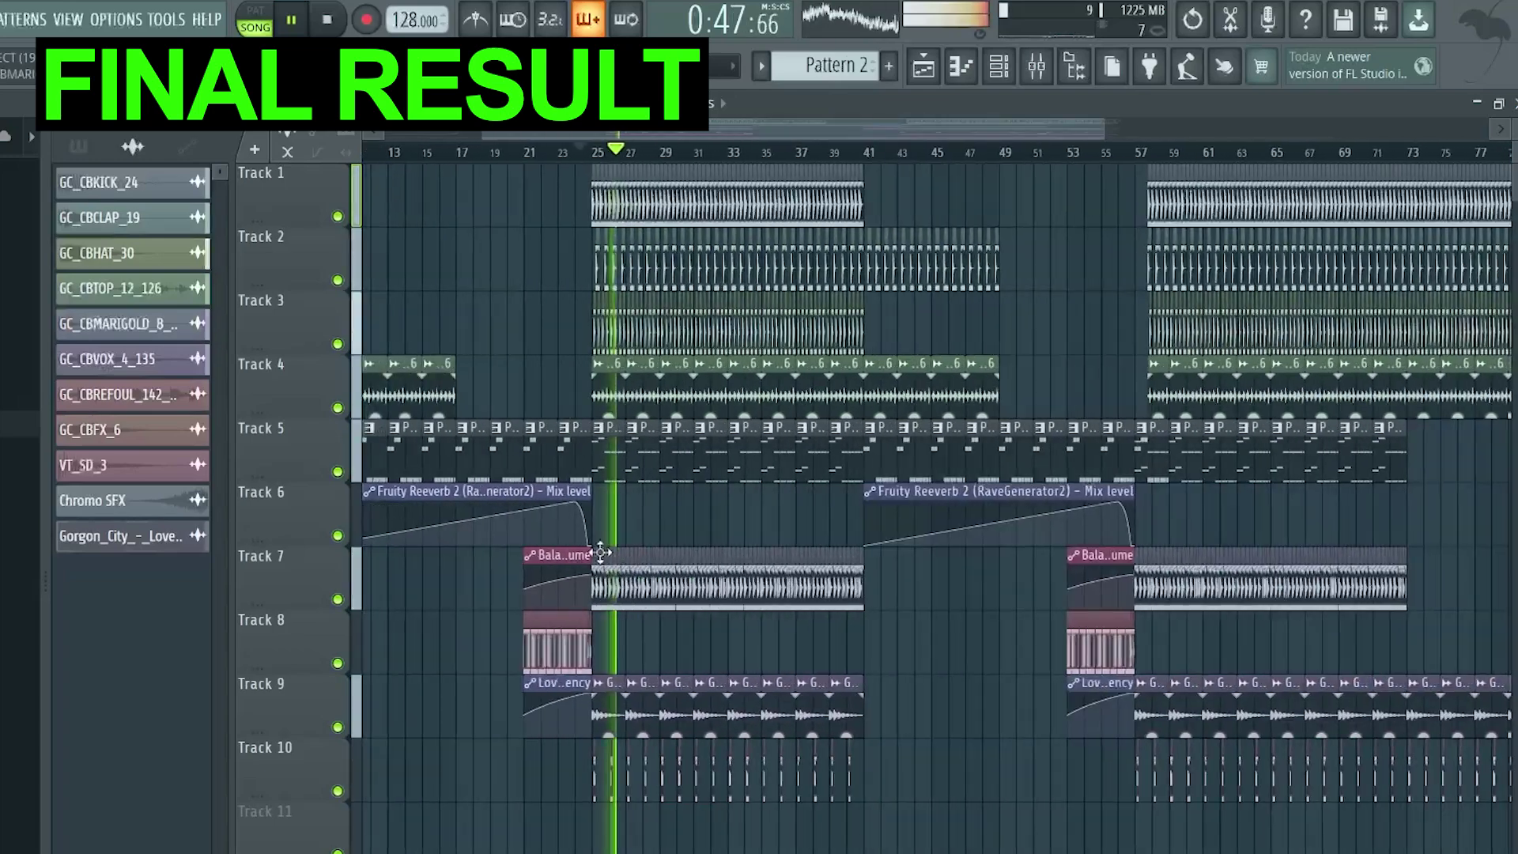
scroll(598, 559, down, 9)
scroll(588, 563, up, 11)
scroll(598, 562, up, 2)
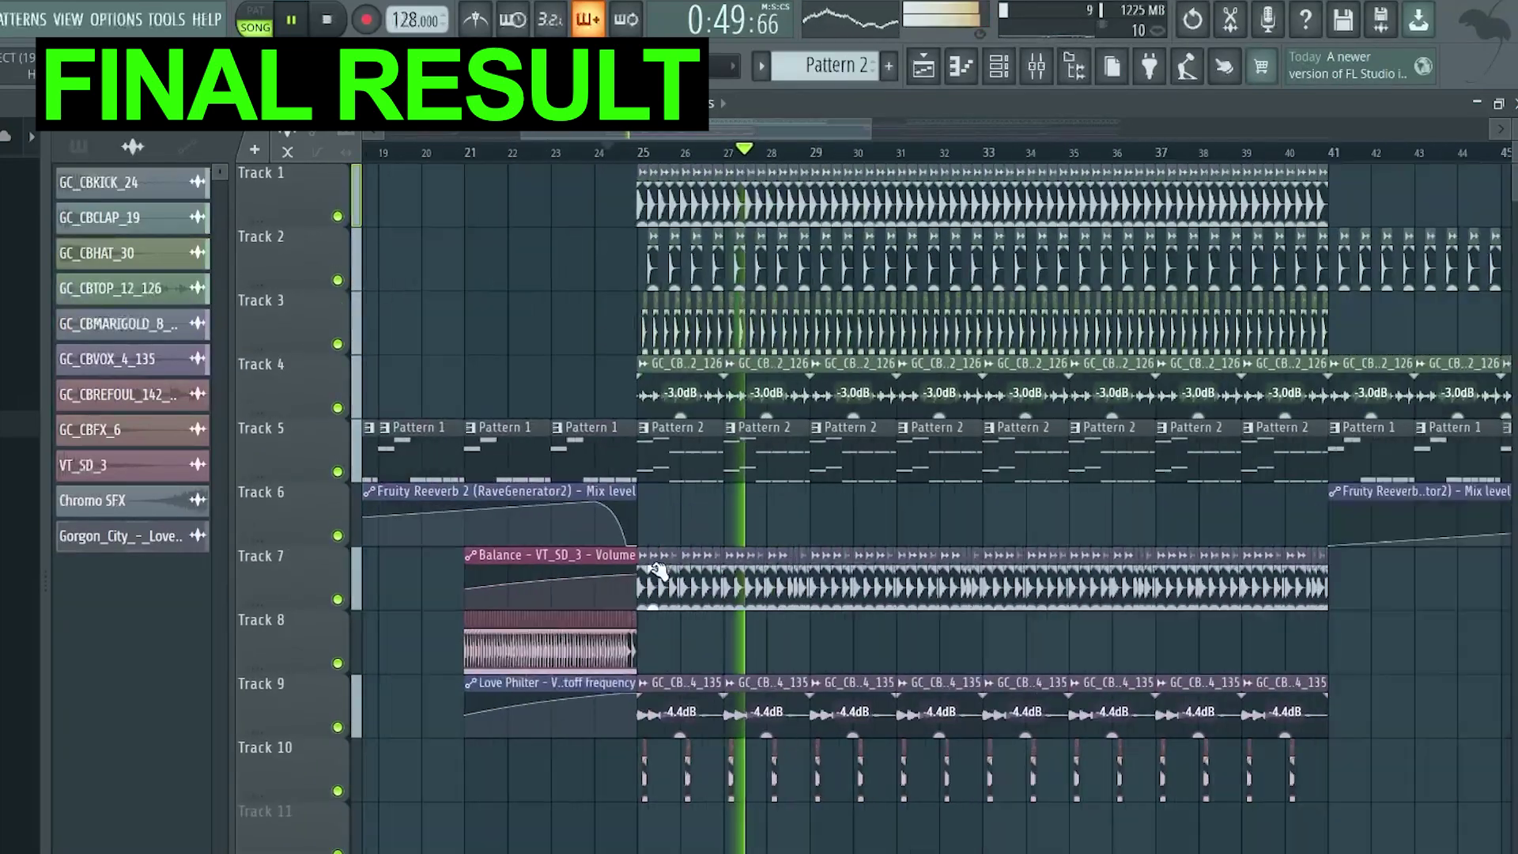
scroll(732, 501, up, 2)
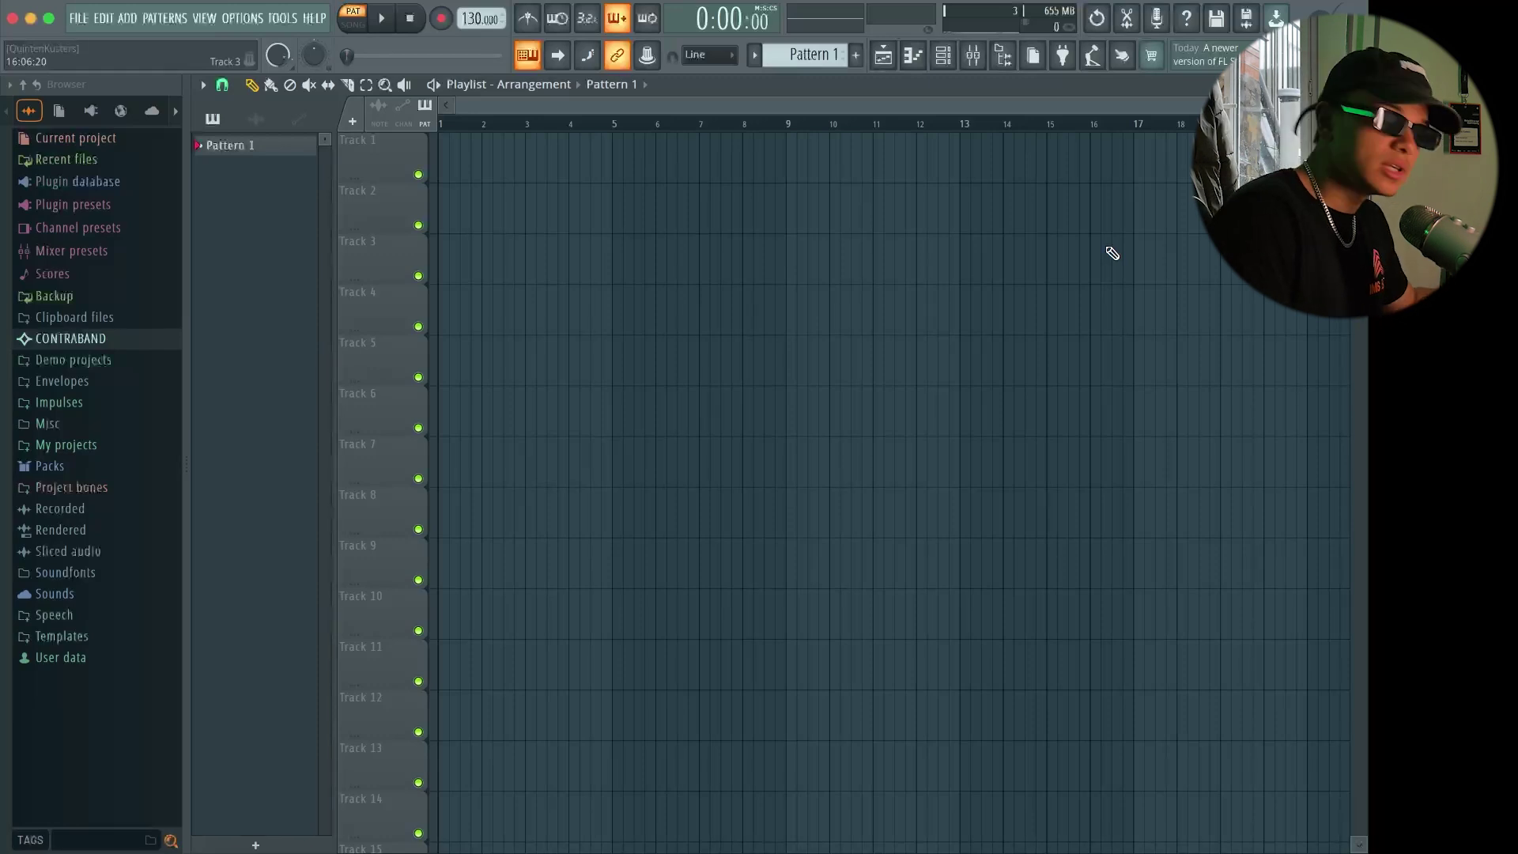
Open the Cymbals folder under Packs > Drums in the browser and preview several of its crash and ride samples
click(91, 468)
click(65, 488)
scroll(93, 576, down, 3)
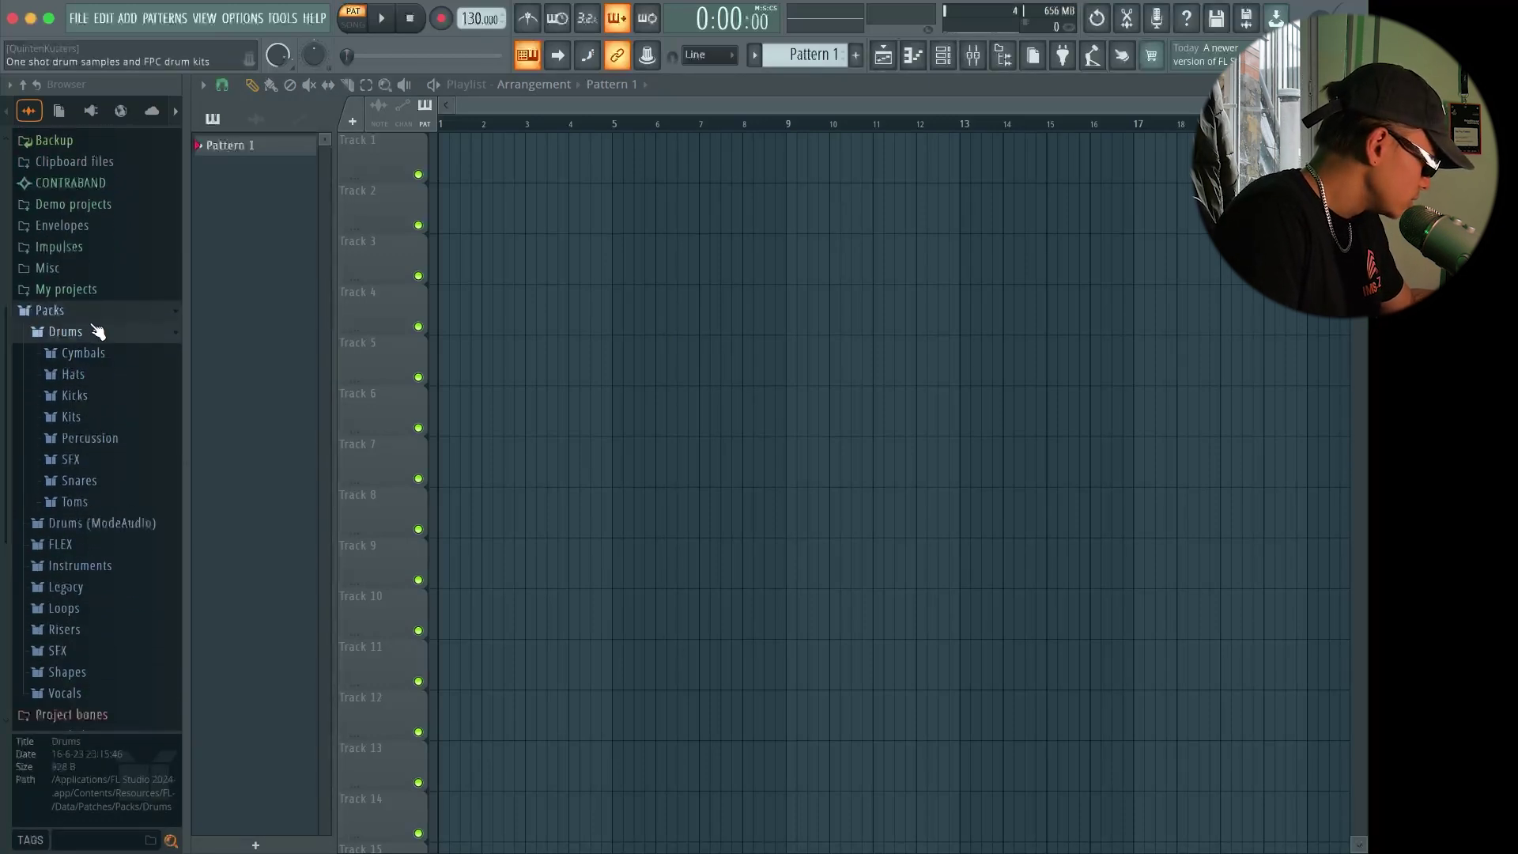
click(92, 362)
click(92, 362)
click(103, 247)
click(99, 227)
click(102, 208)
click(121, 289)
click(121, 271)
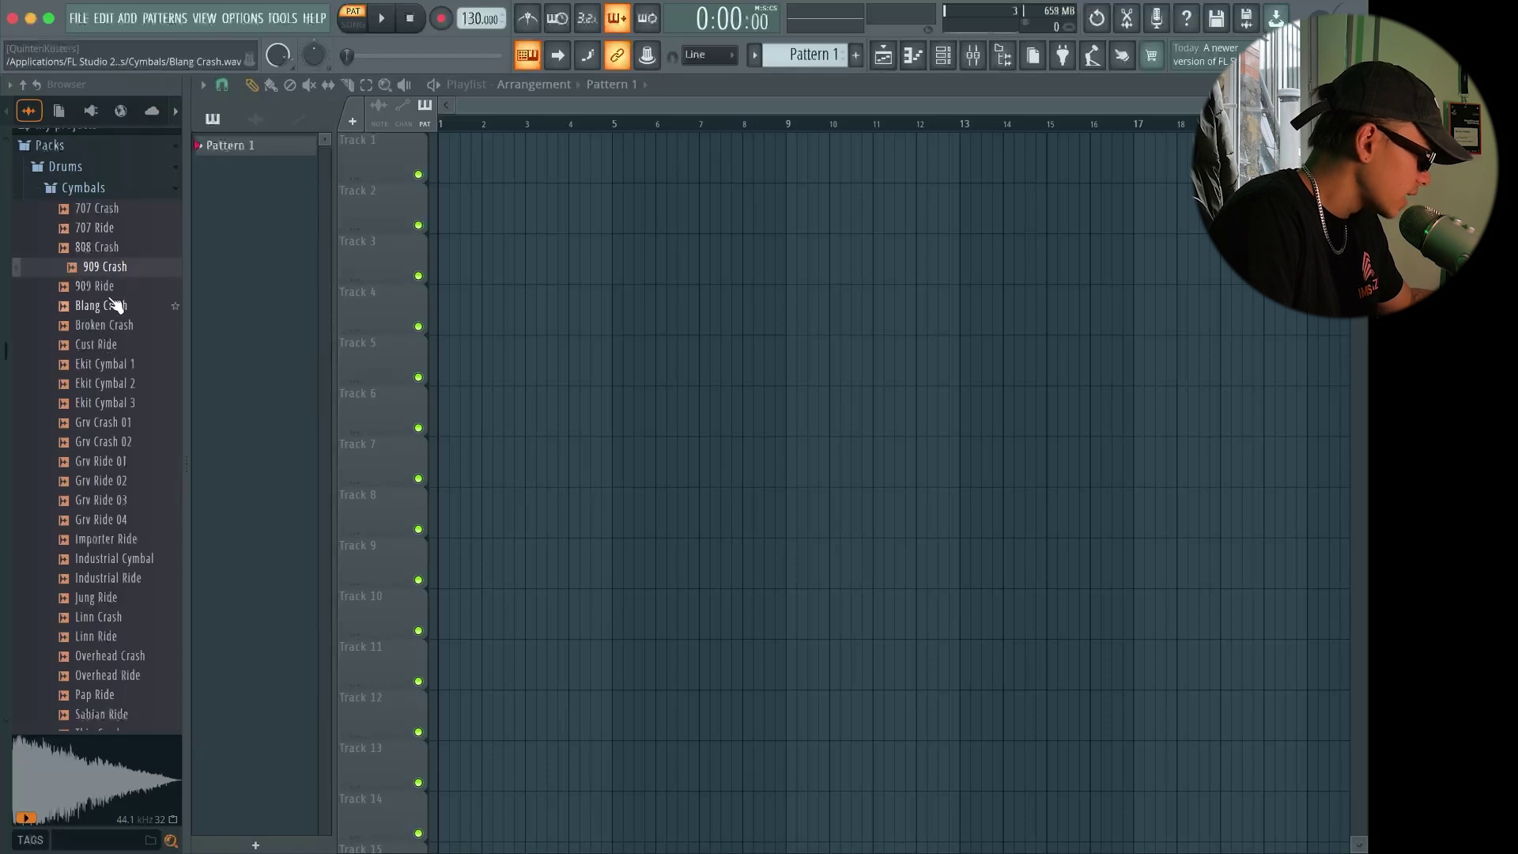
Collapse the stock Drums folder and open the Vintage folder under Packs > Legacy > Drums
scroll(115, 546, down, 5)
click(101, 422)
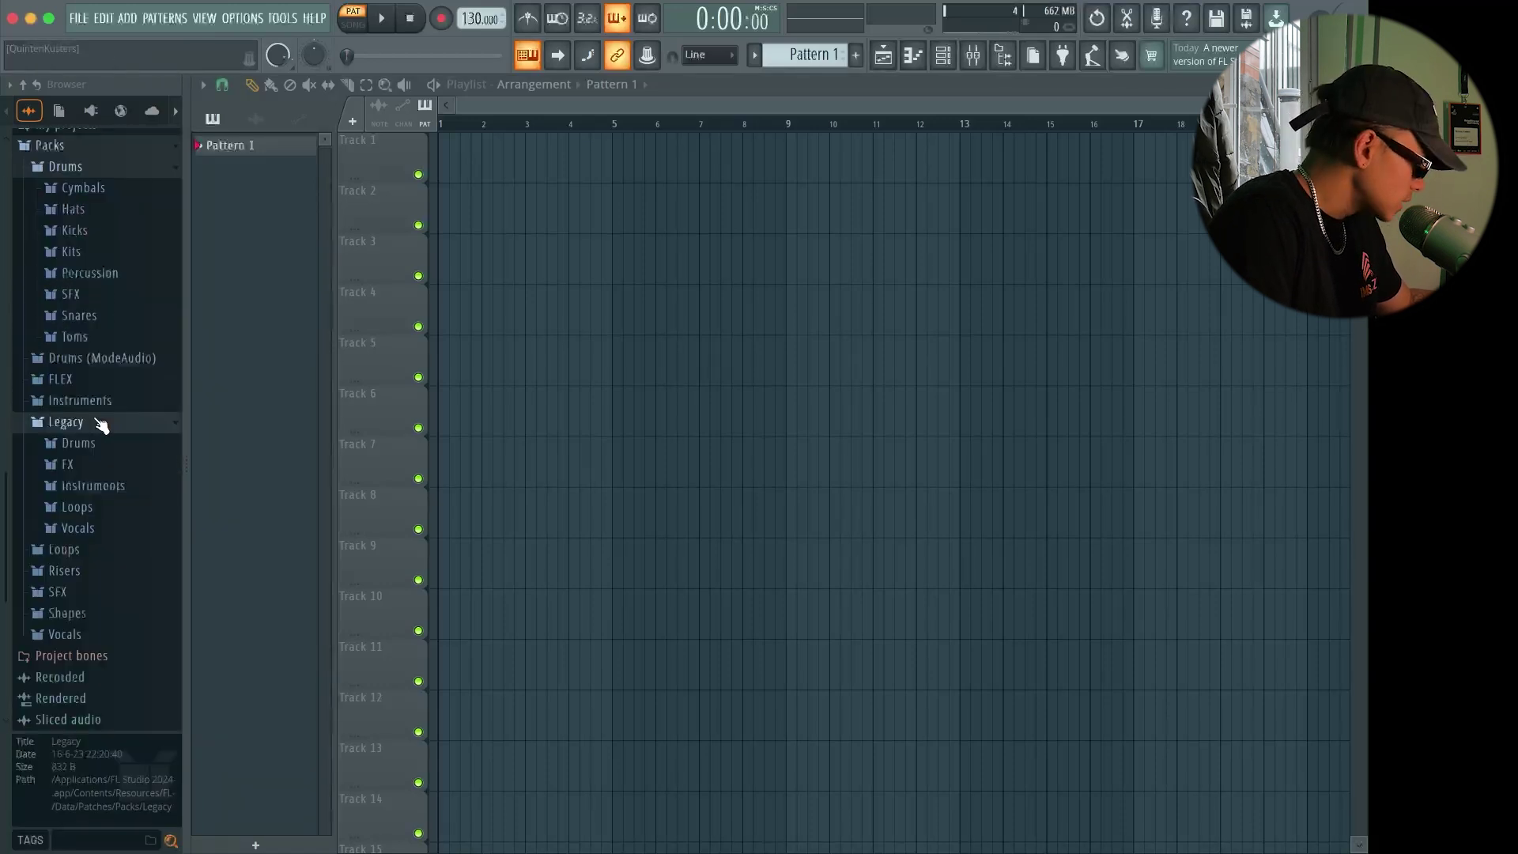
click(108, 169)
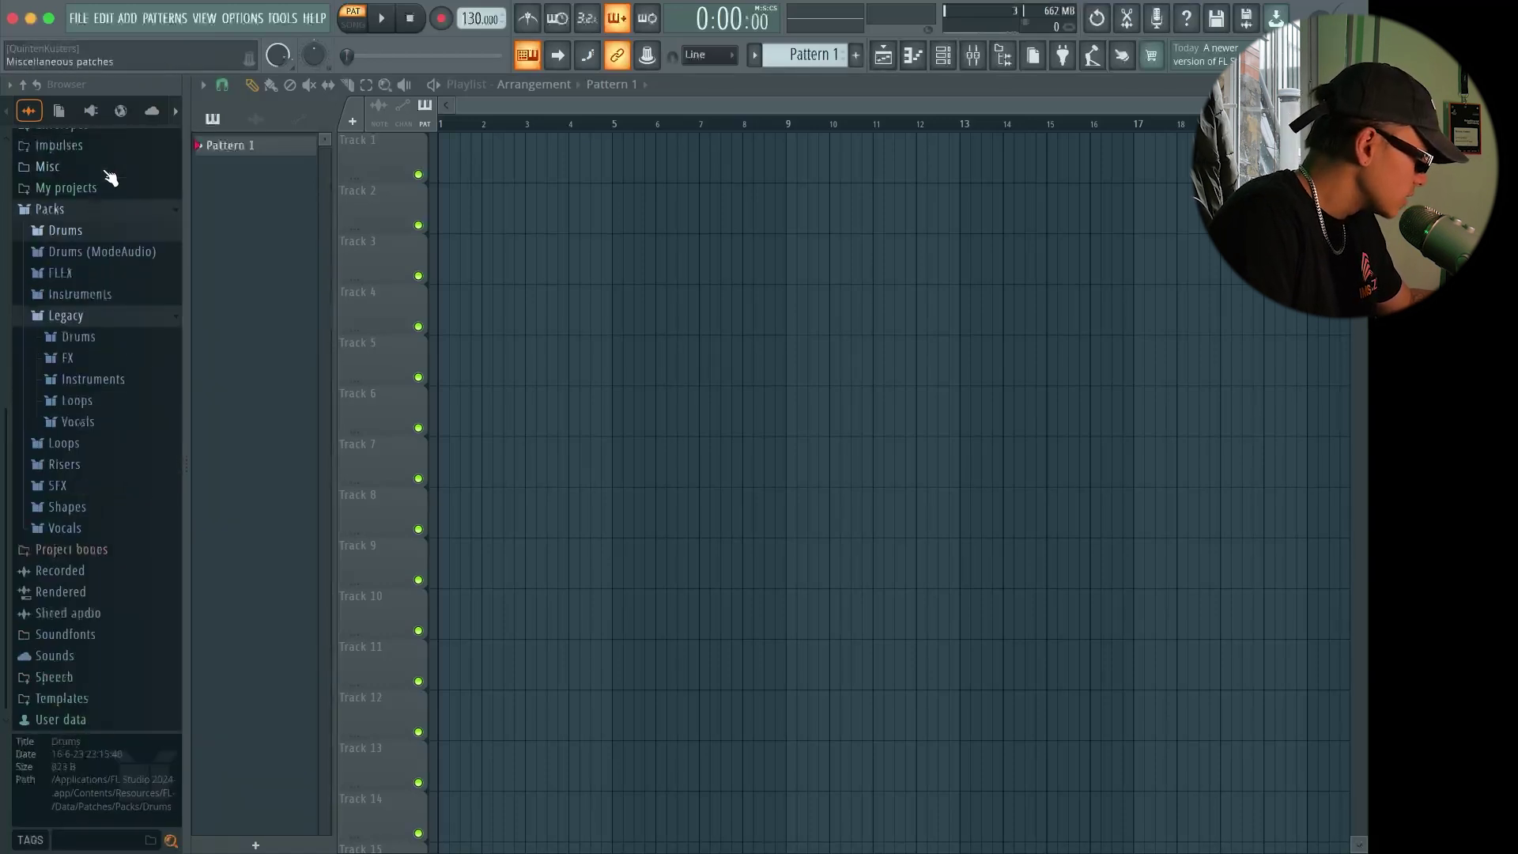
click(79, 338)
click(106, 464)
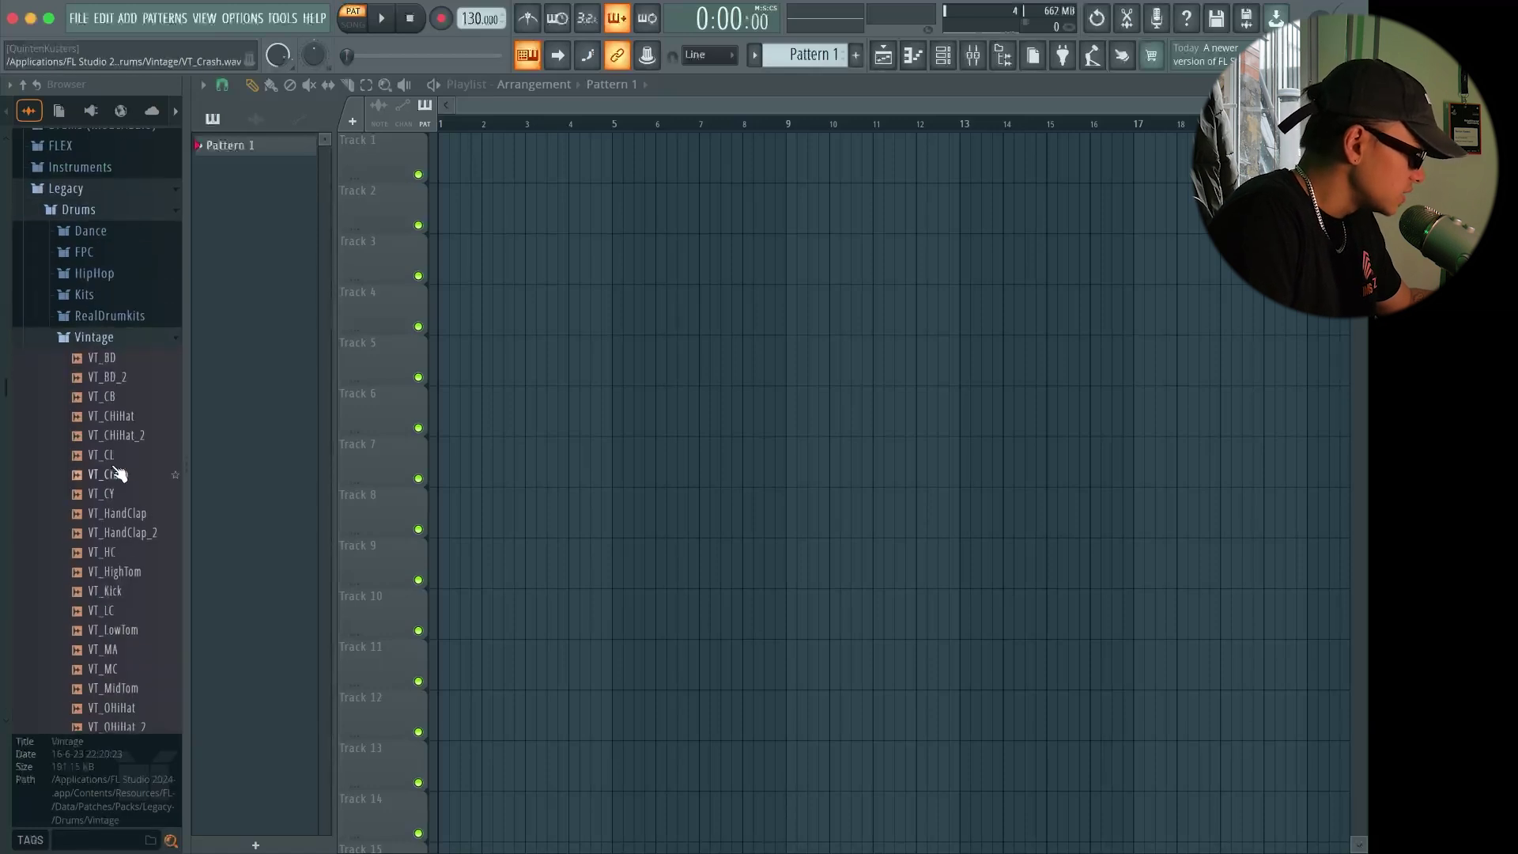
Preview the vintage drum samples, including VT_Crash and VT_Kick
click(115, 222)
click(121, 242)
click(121, 262)
click(122, 282)
click(119, 300)
click(125, 318)
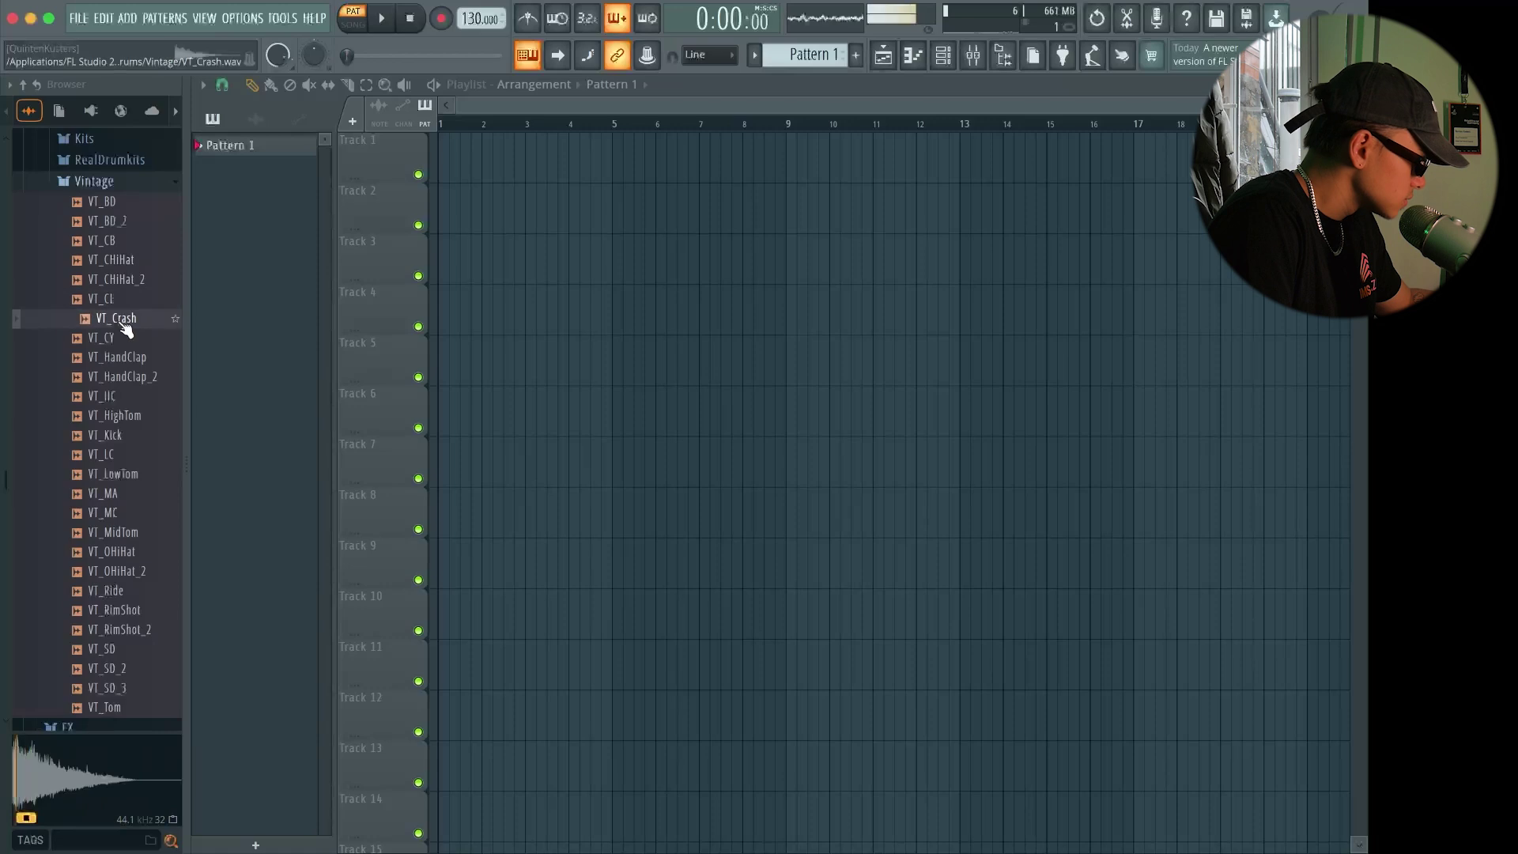
click(126, 357)
click(123, 435)
scroll(126, 439, down, 2)
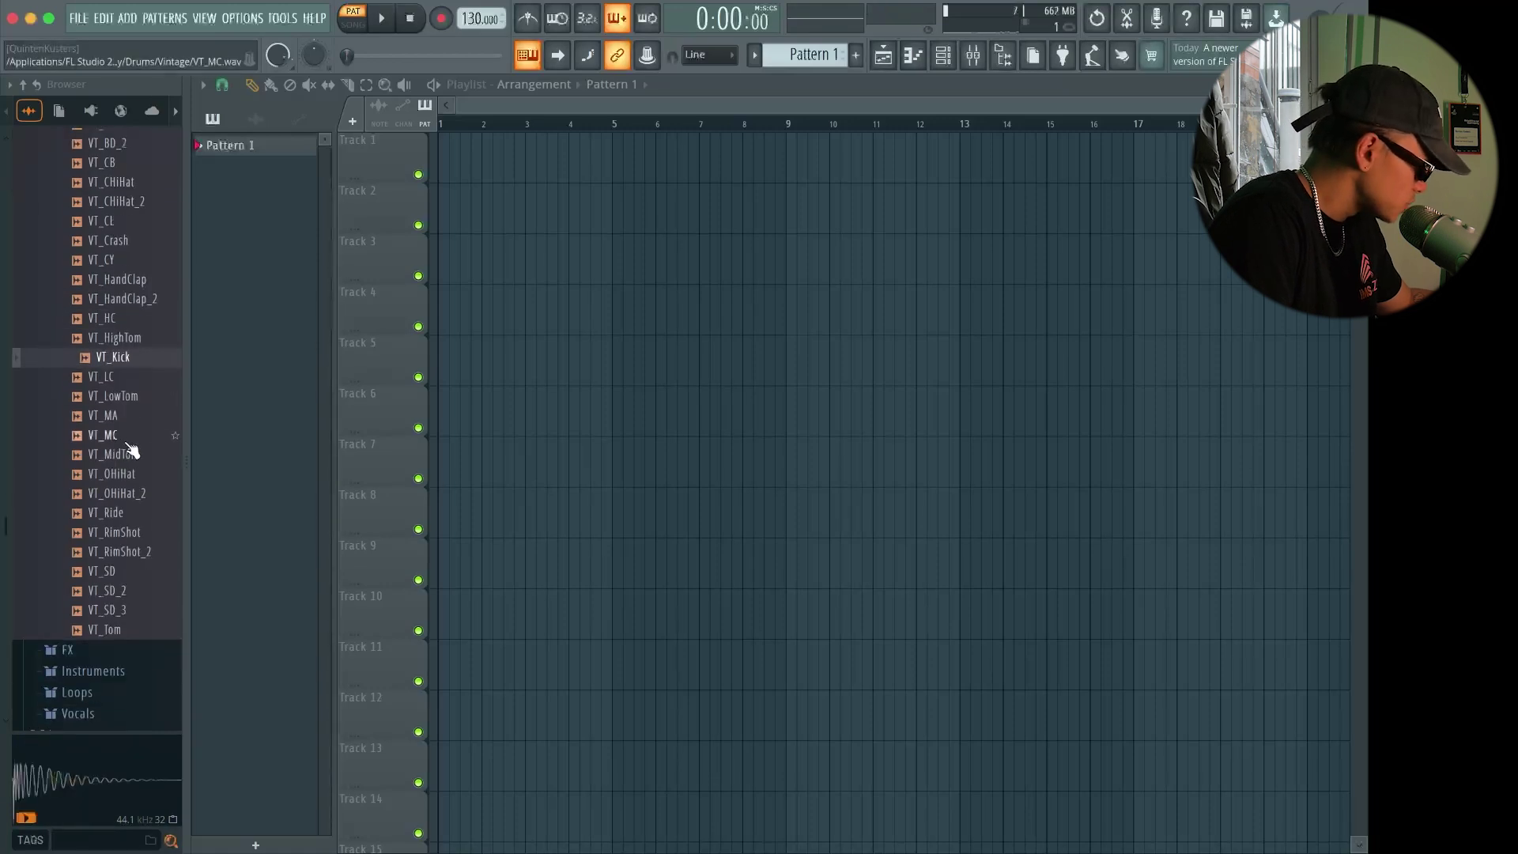
drag(123, 474, 1134, 32)
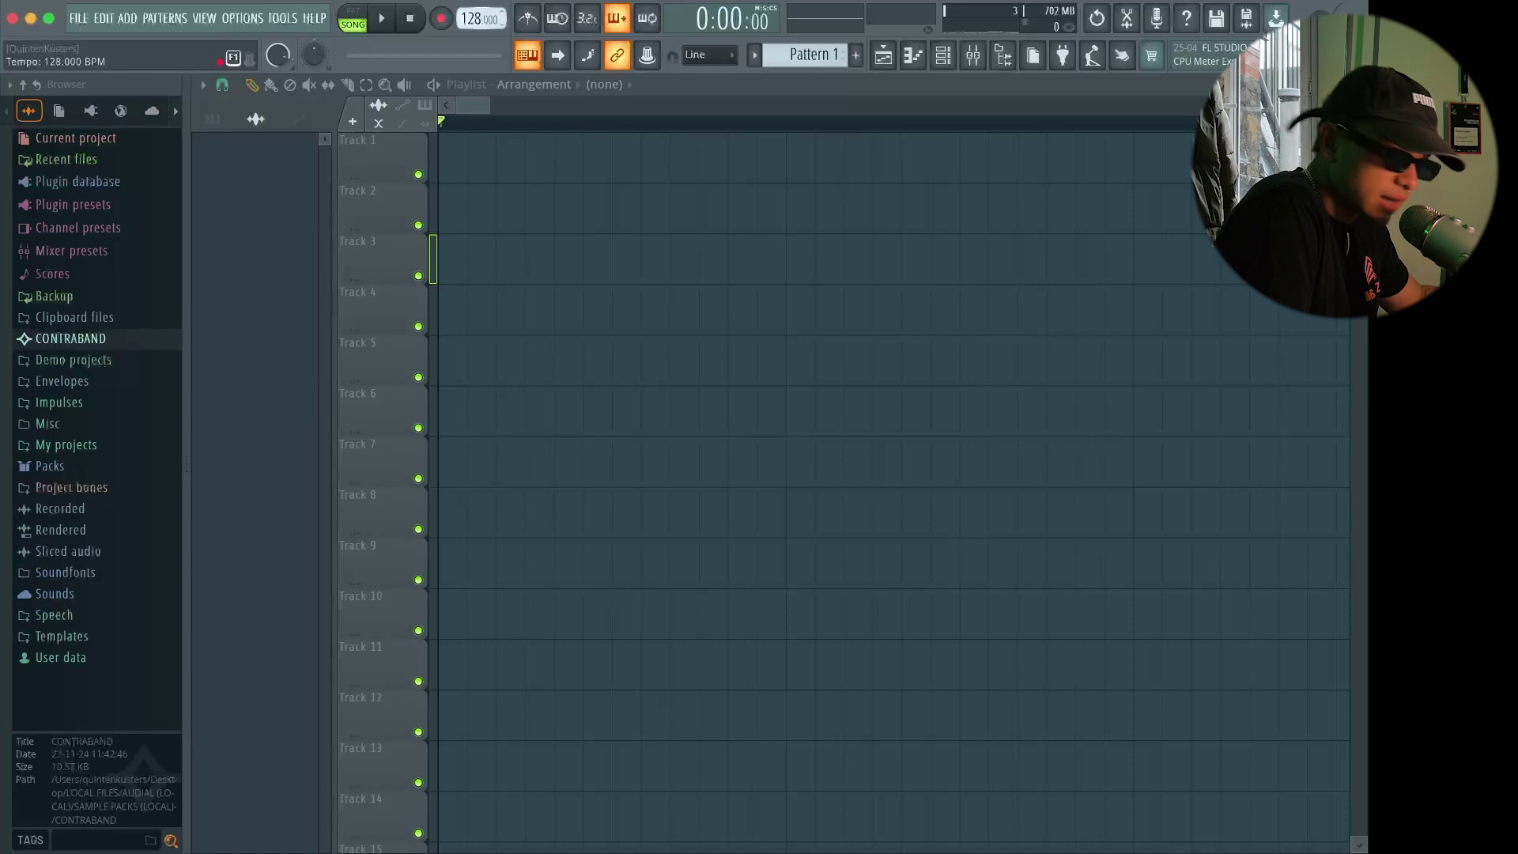
Preview kicks in the CONTRABAND pack's KICKS (ONE SHOTS) folder and place GC_CBKICK_24 at the start of Track 3
click(87, 339)
scroll(135, 525, down, 5)
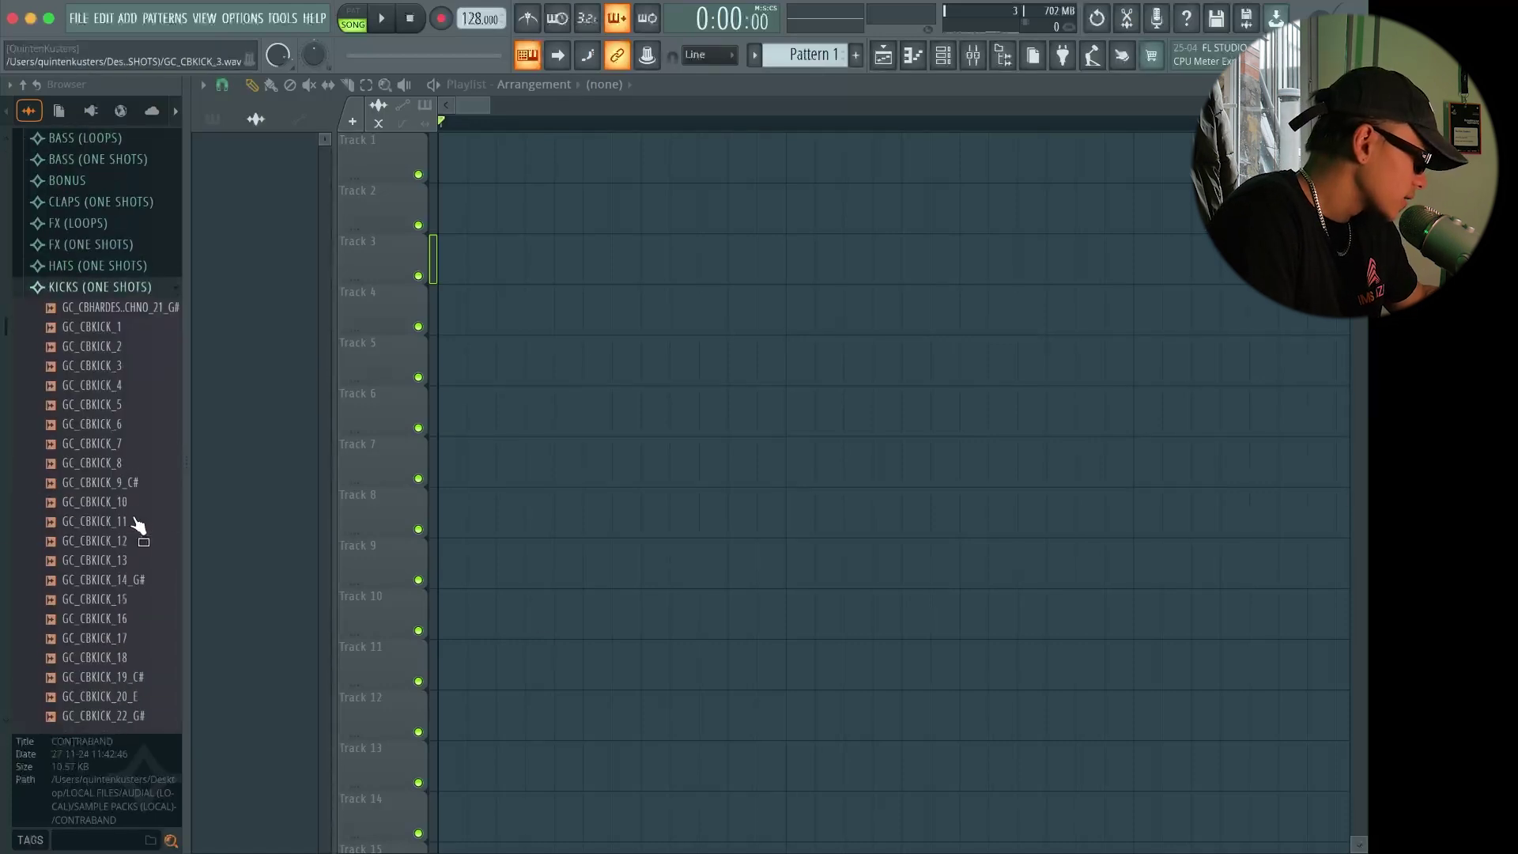
click(68, 230)
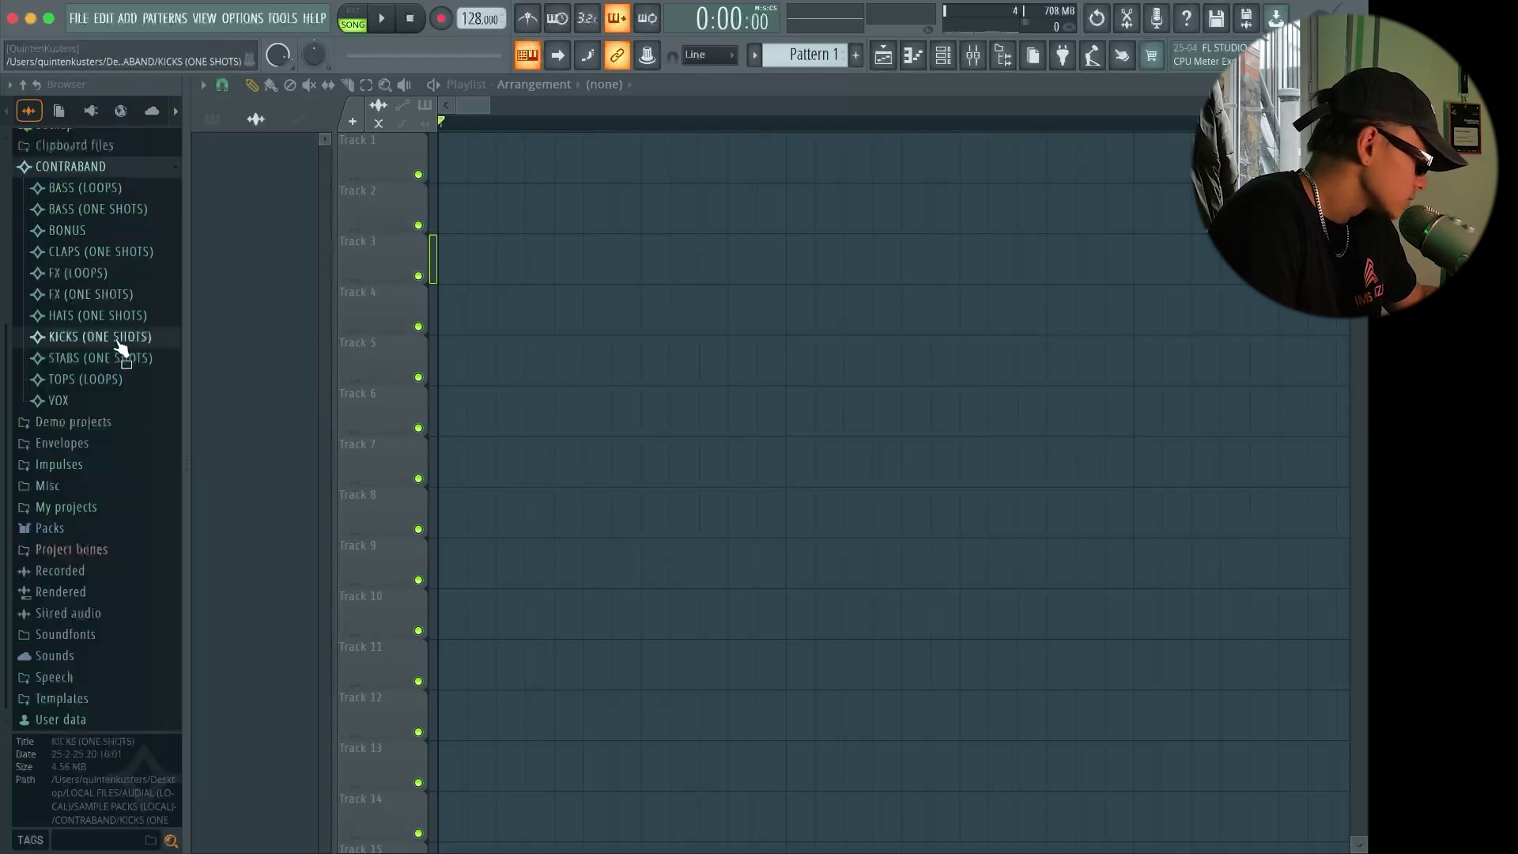
click(116, 340)
scroll(112, 500, down, 5)
click(126, 556)
click(120, 579)
drag(120, 580, 446, 260)
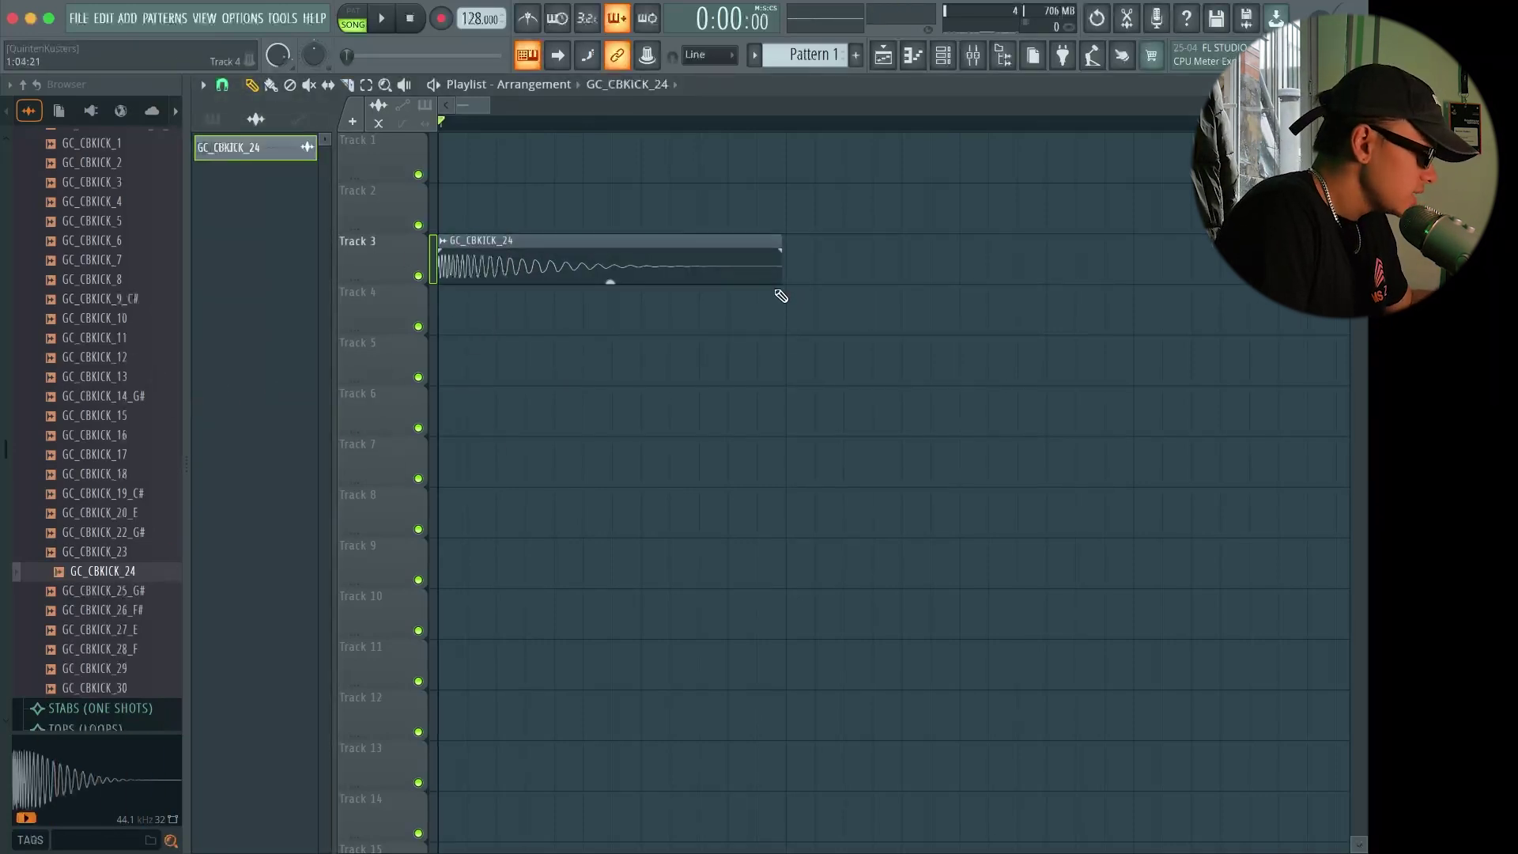
Make a time selection in the playlist that covers exactly bar 1
click(787, 124)
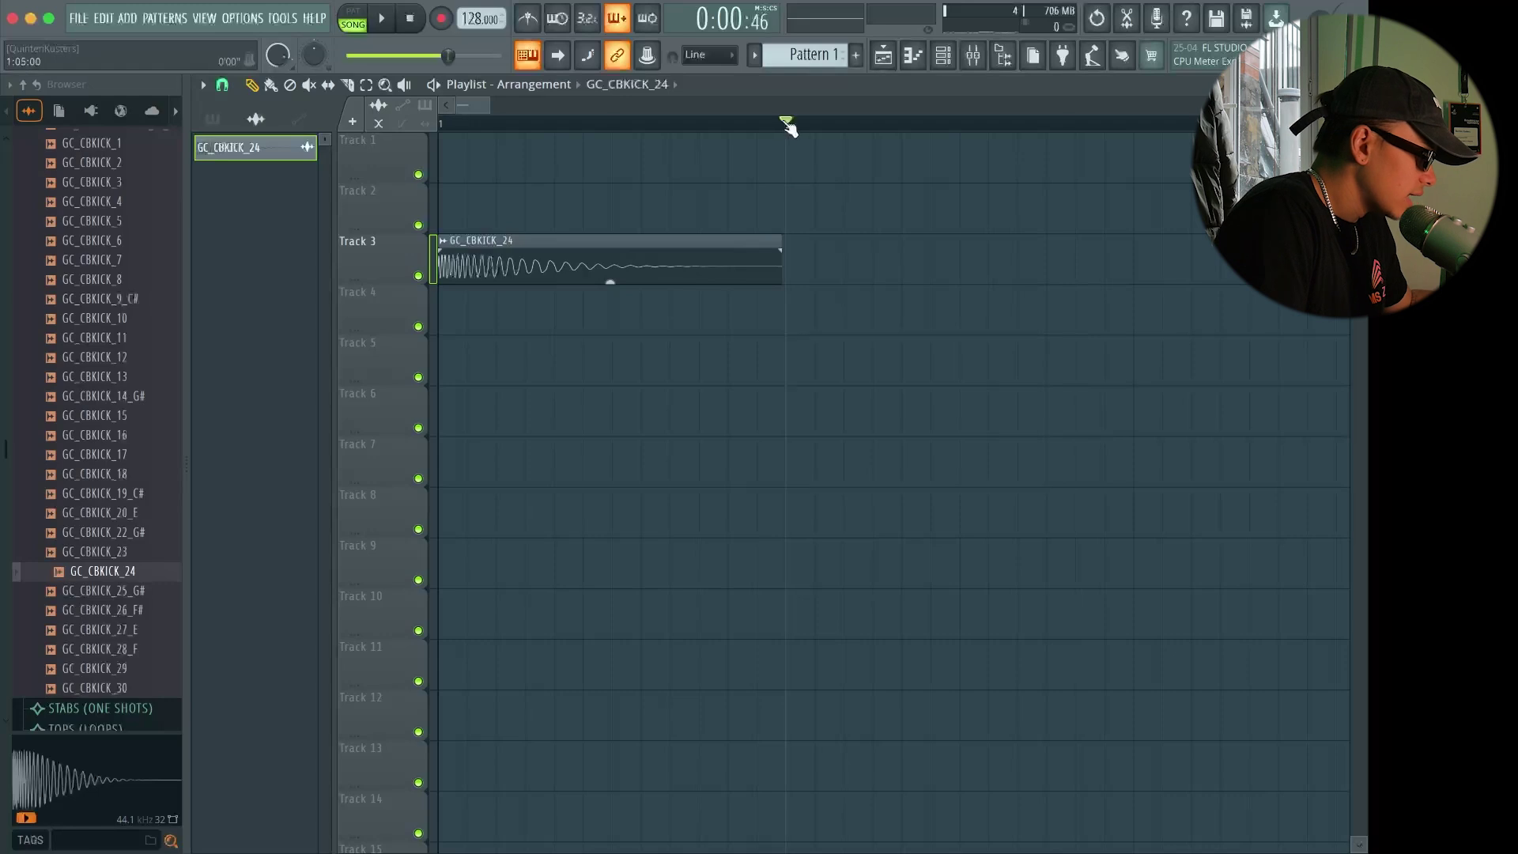
key(super+a)
scroll(779, 273, down, 3)
scroll(632, 264, up, 3)
scroll(617, 216, down, 1)
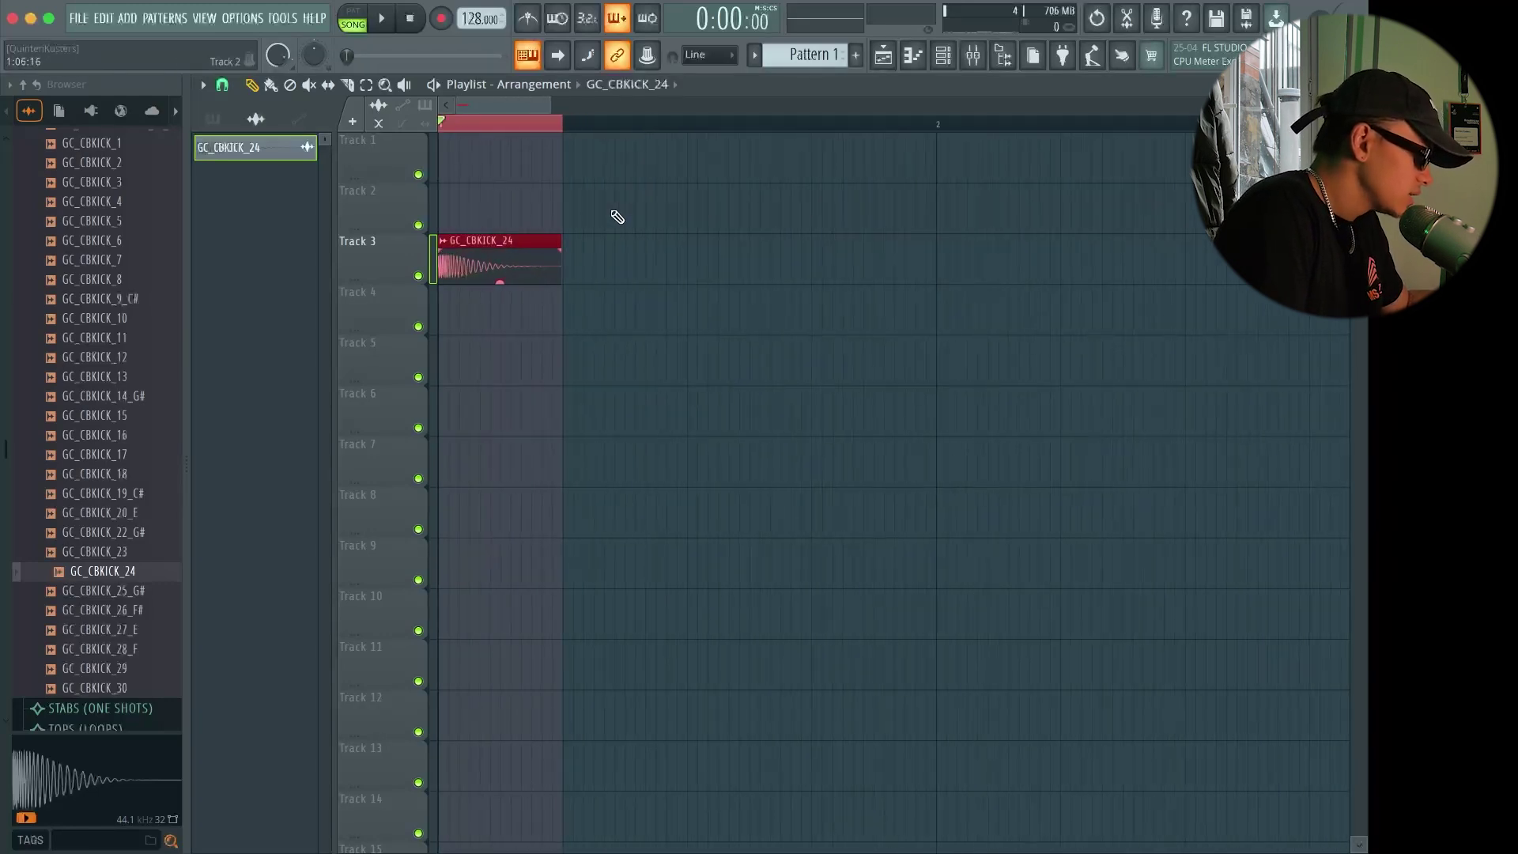
drag(564, 126, 935, 128)
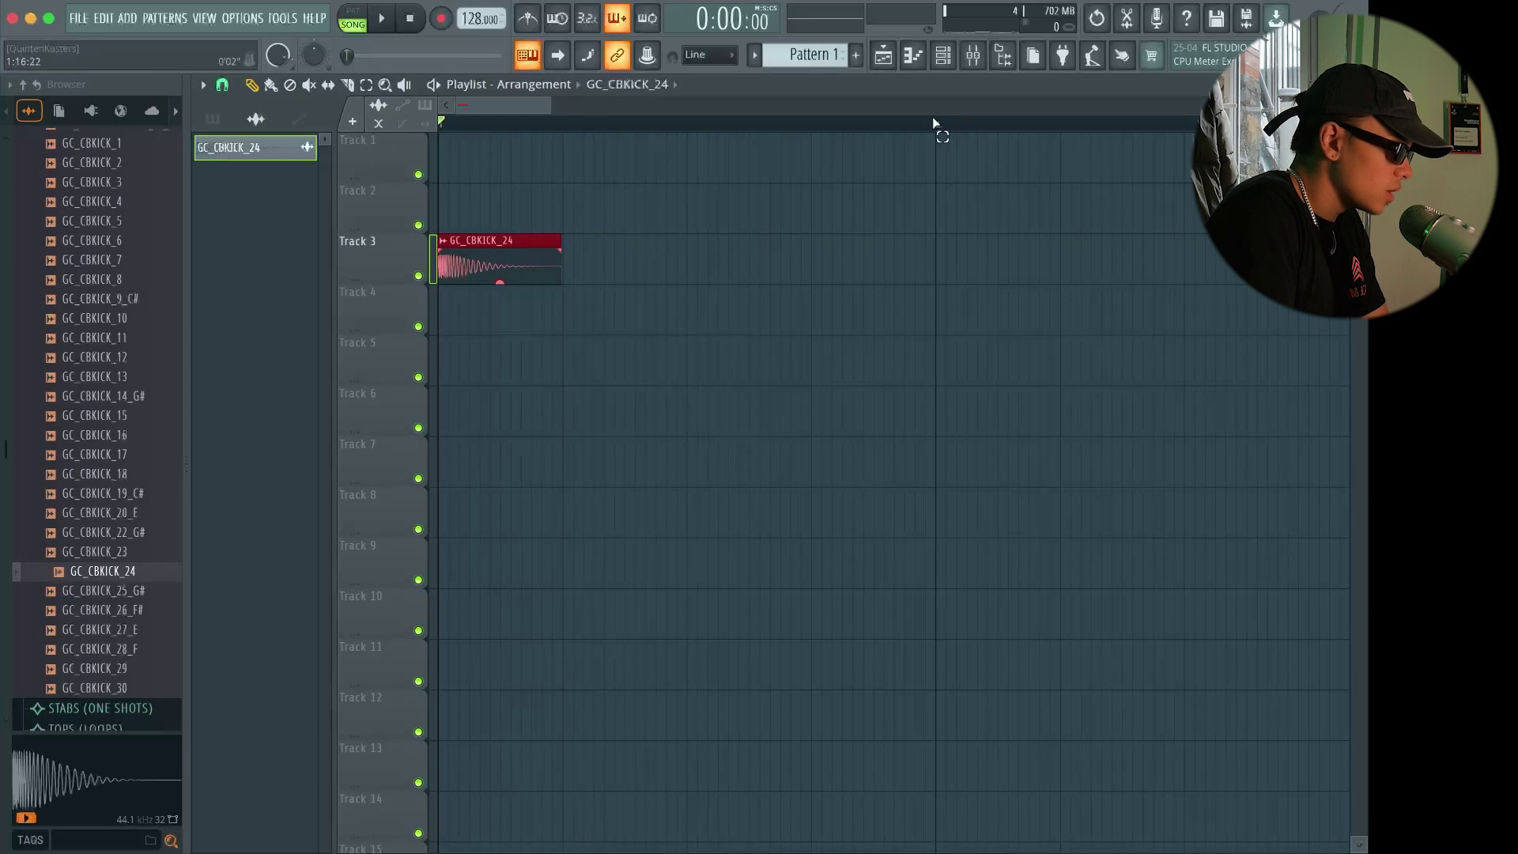
drag(258, 125, 571, 136)
drag(946, 127, 269, 125)
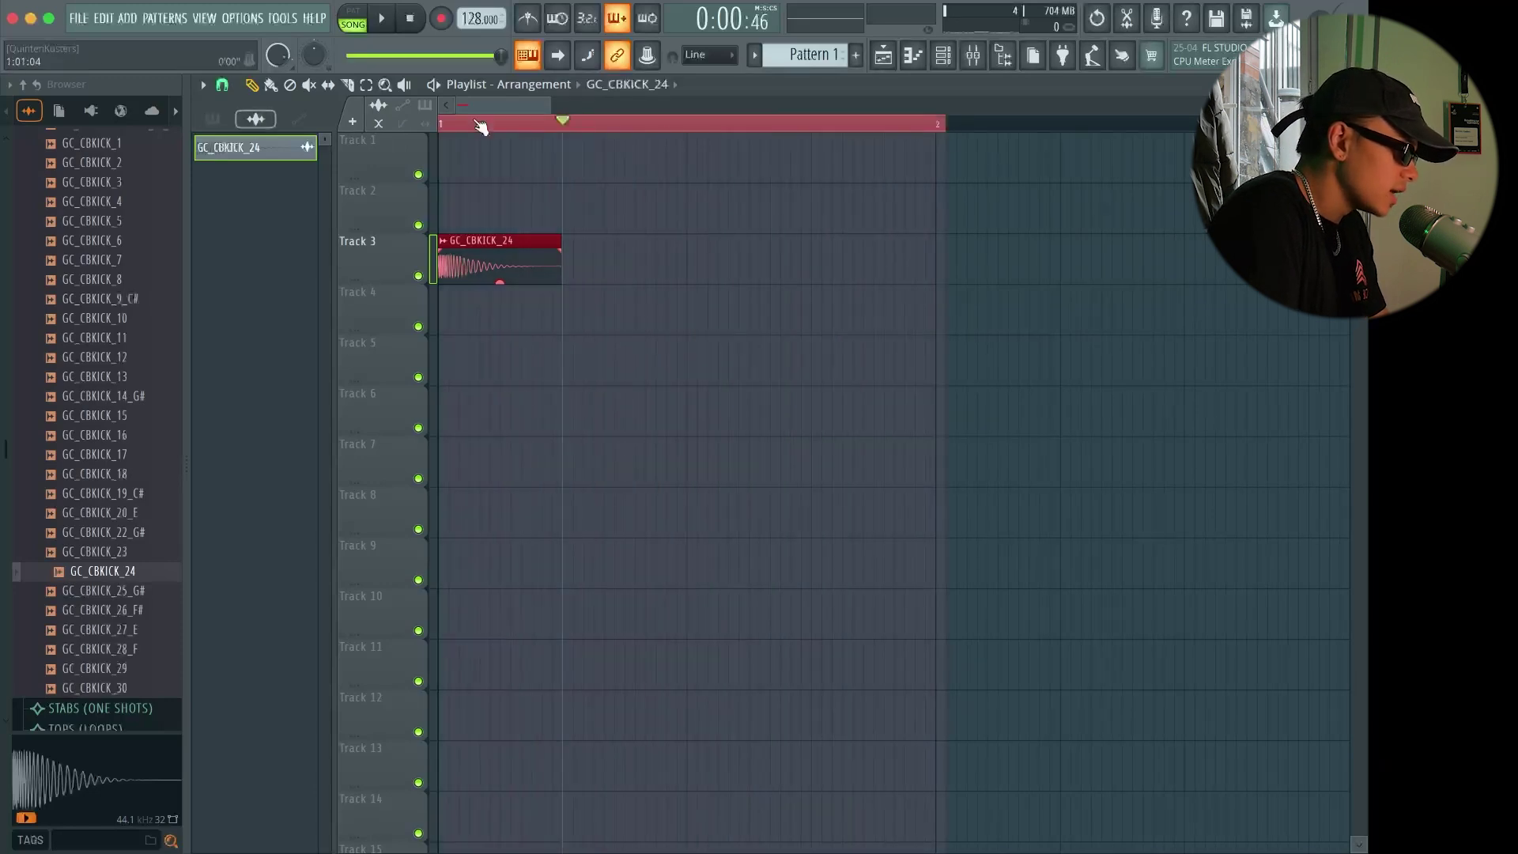
drag(943, 128, 933, 129)
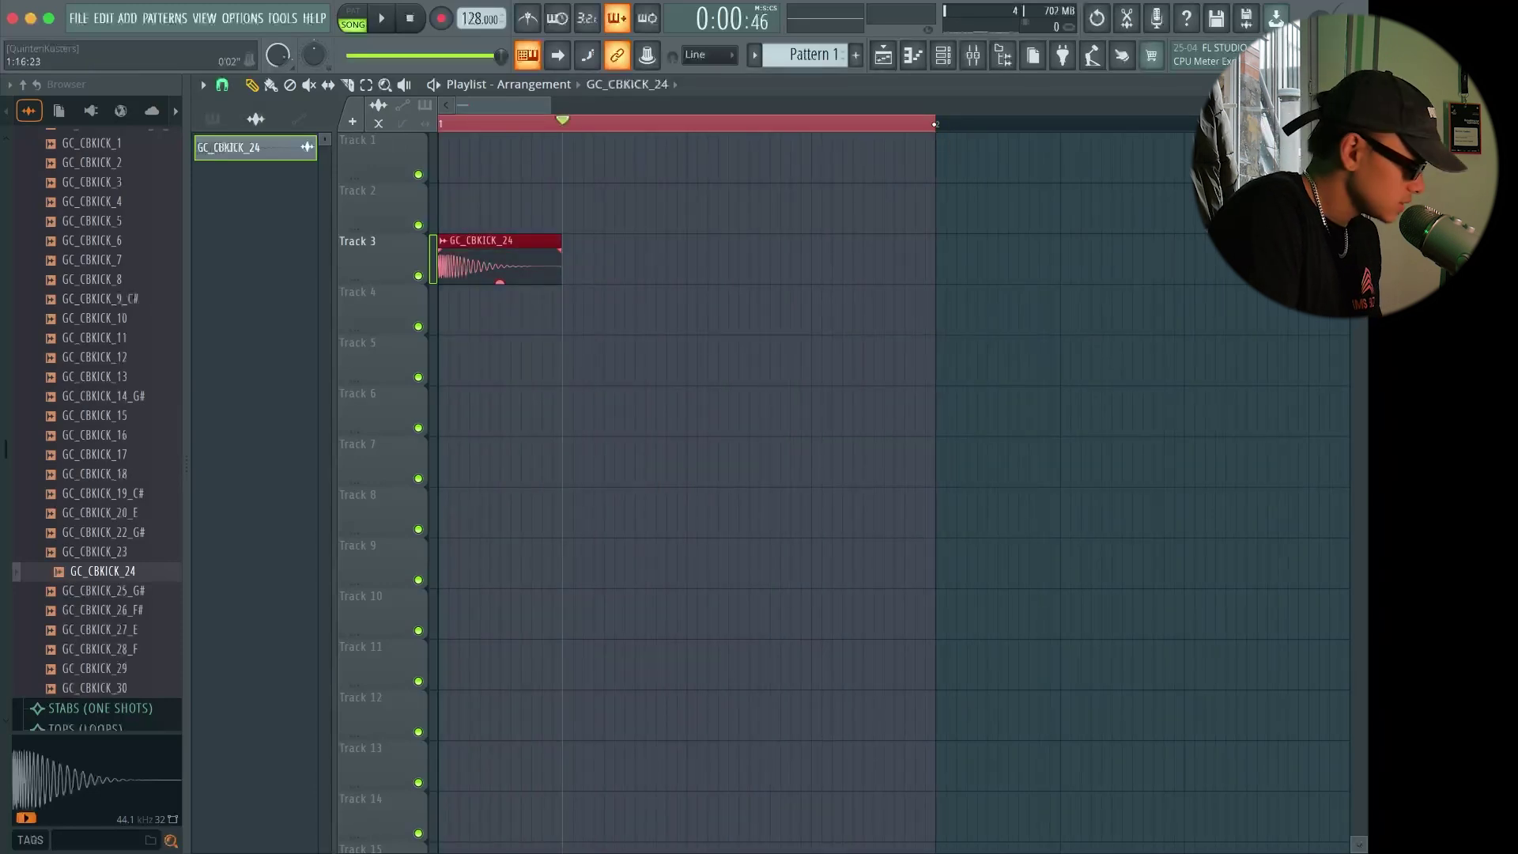
Mute Track 3 and play bar 1 with the metronome on, turning the metronome off after listening
click(418, 275)
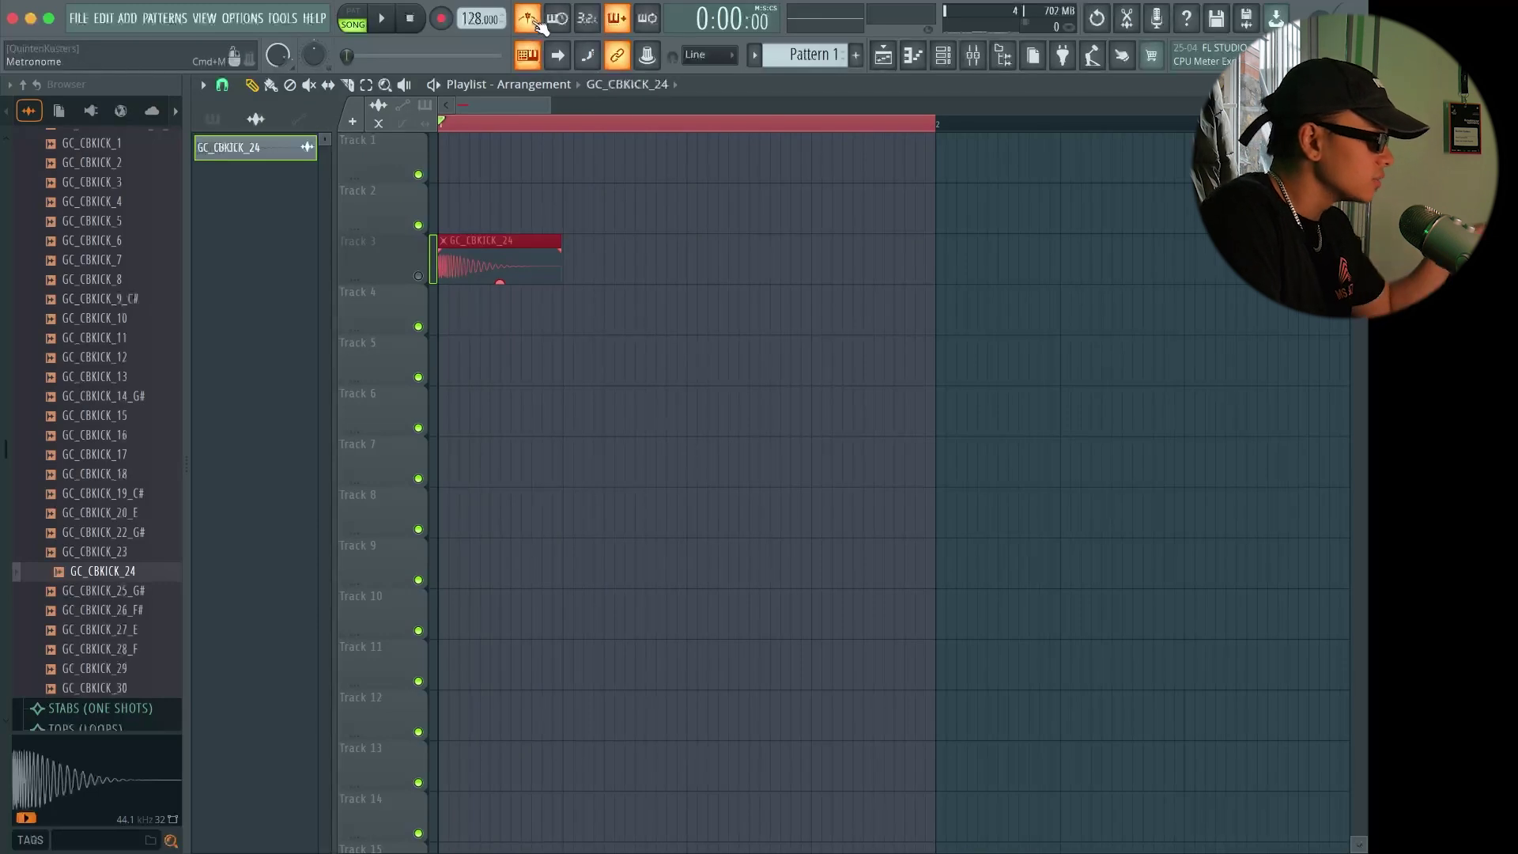
key(space)
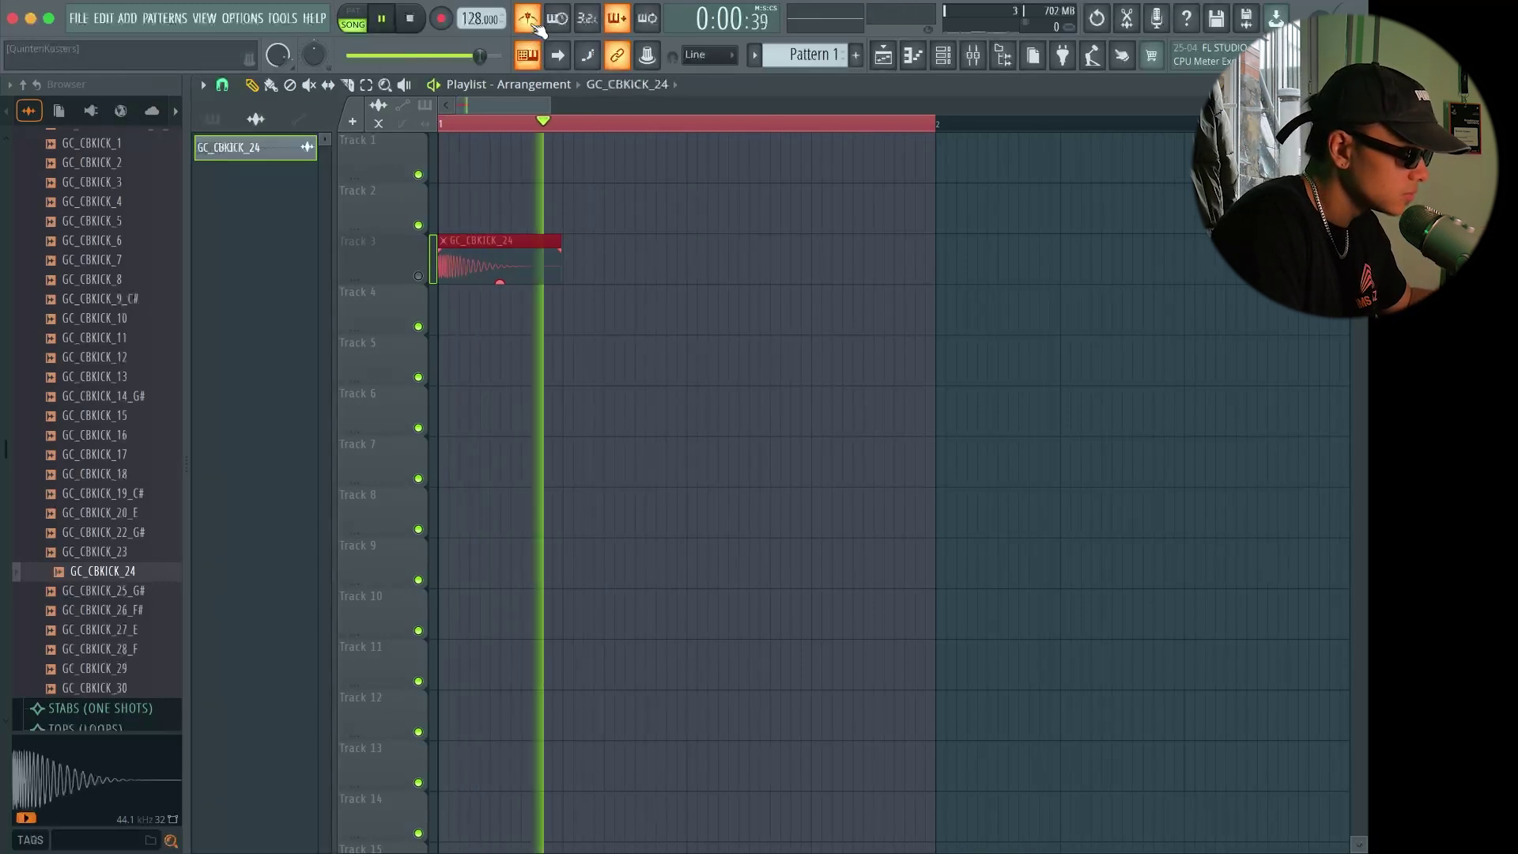
key(space)
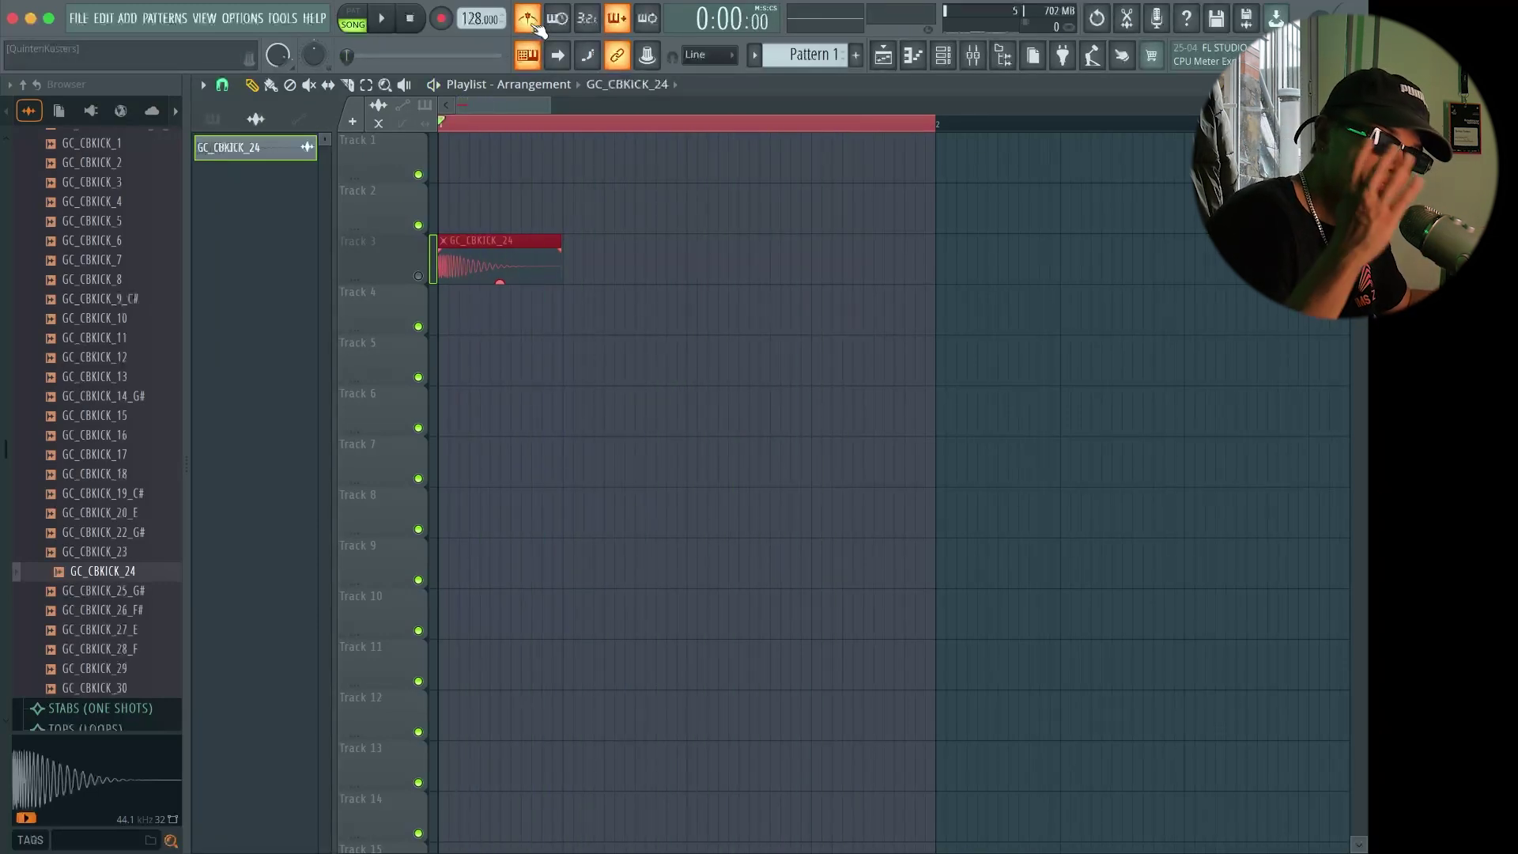
click(531, 22)
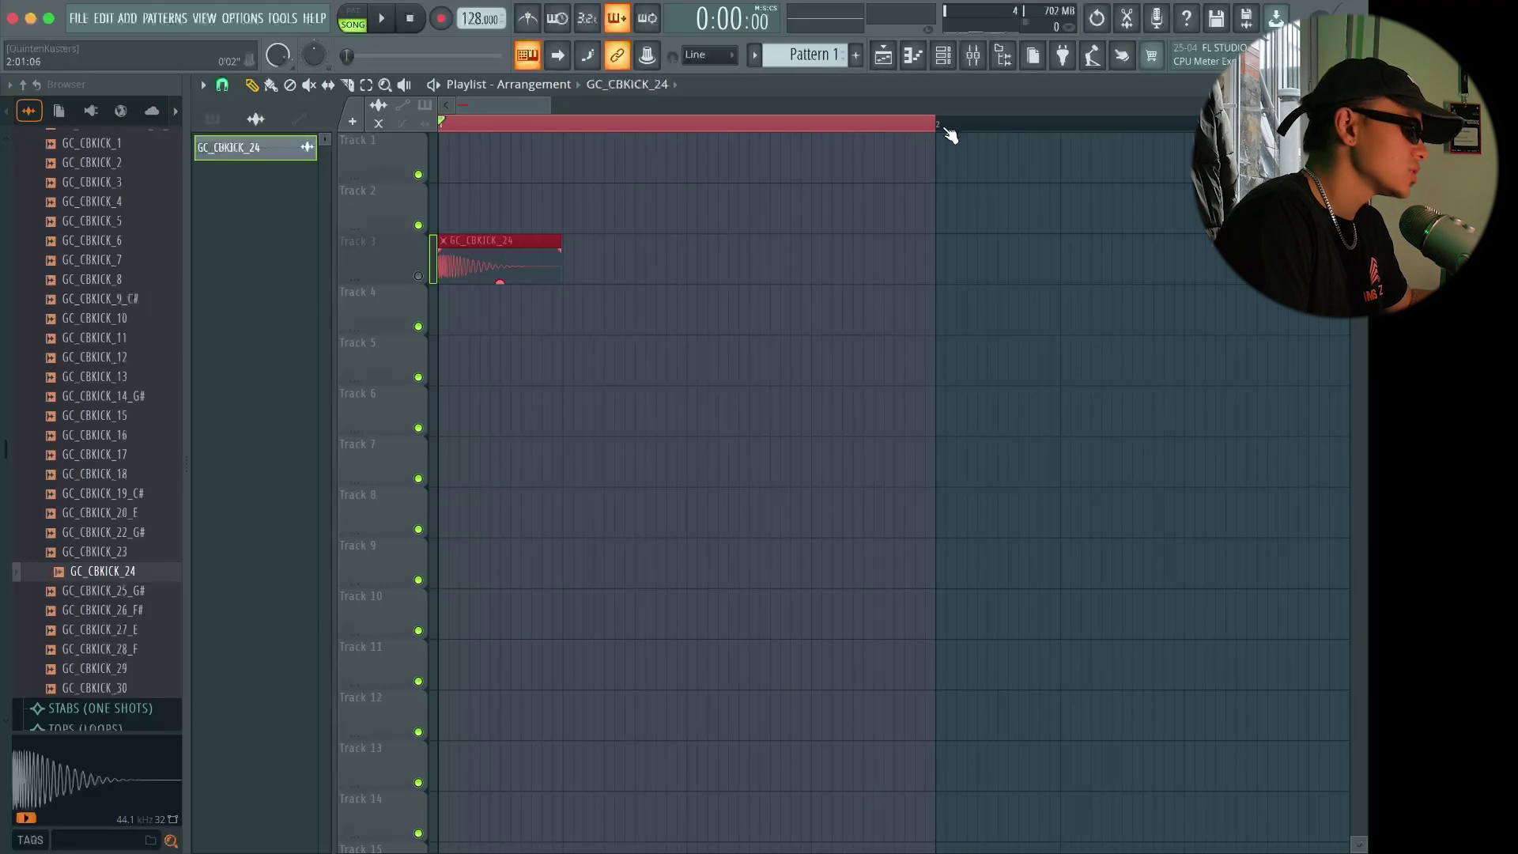
Clear the time selection and set the playlist snap to (none), without leaving an extra kick clip
key(super+d)
scroll(464, 292, up, 5)
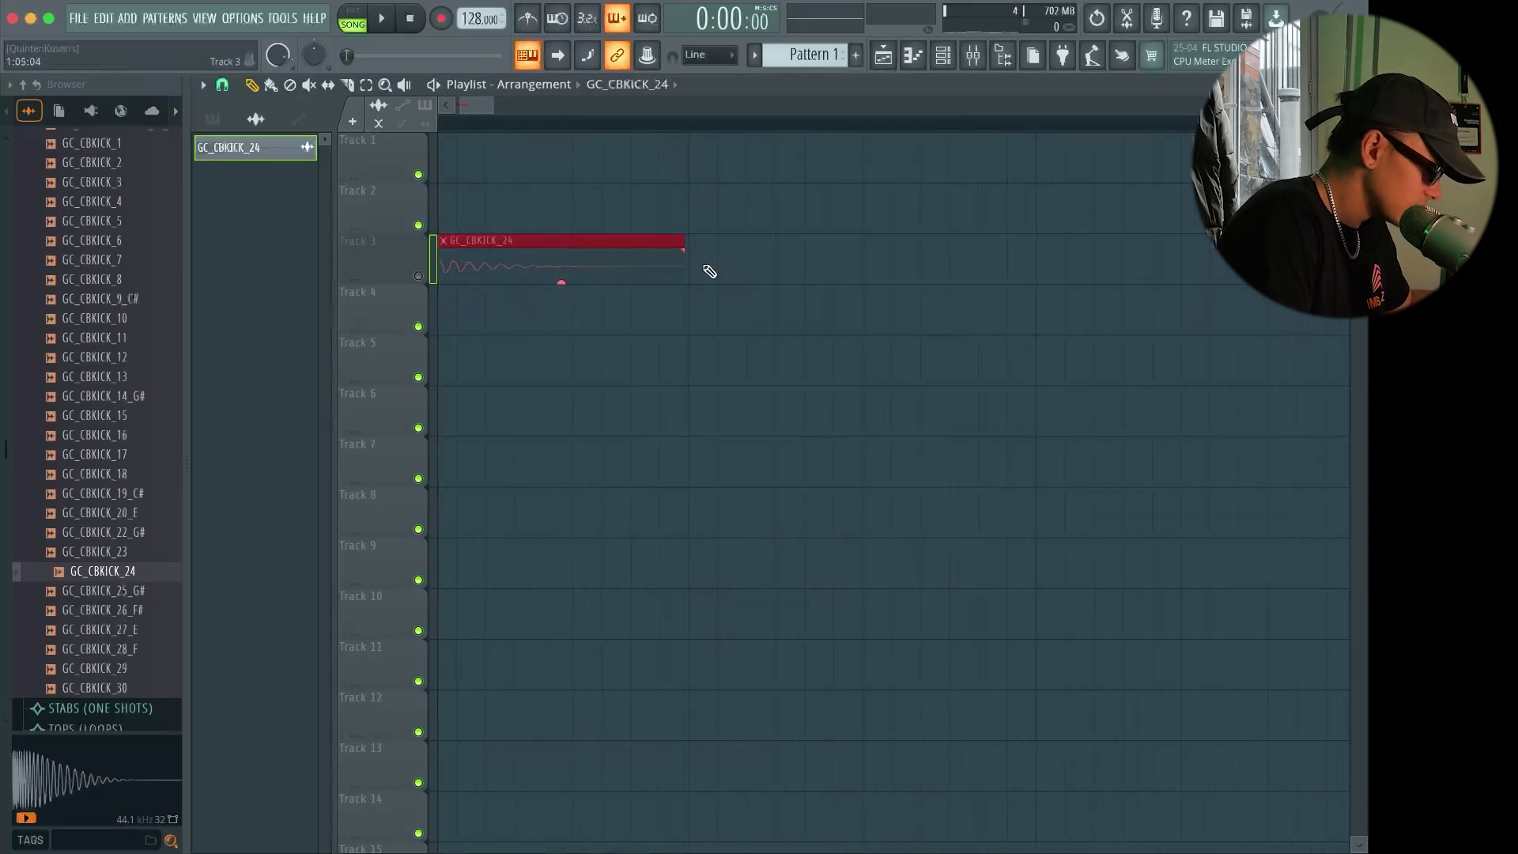
click(755, 273)
right_click(755, 273)
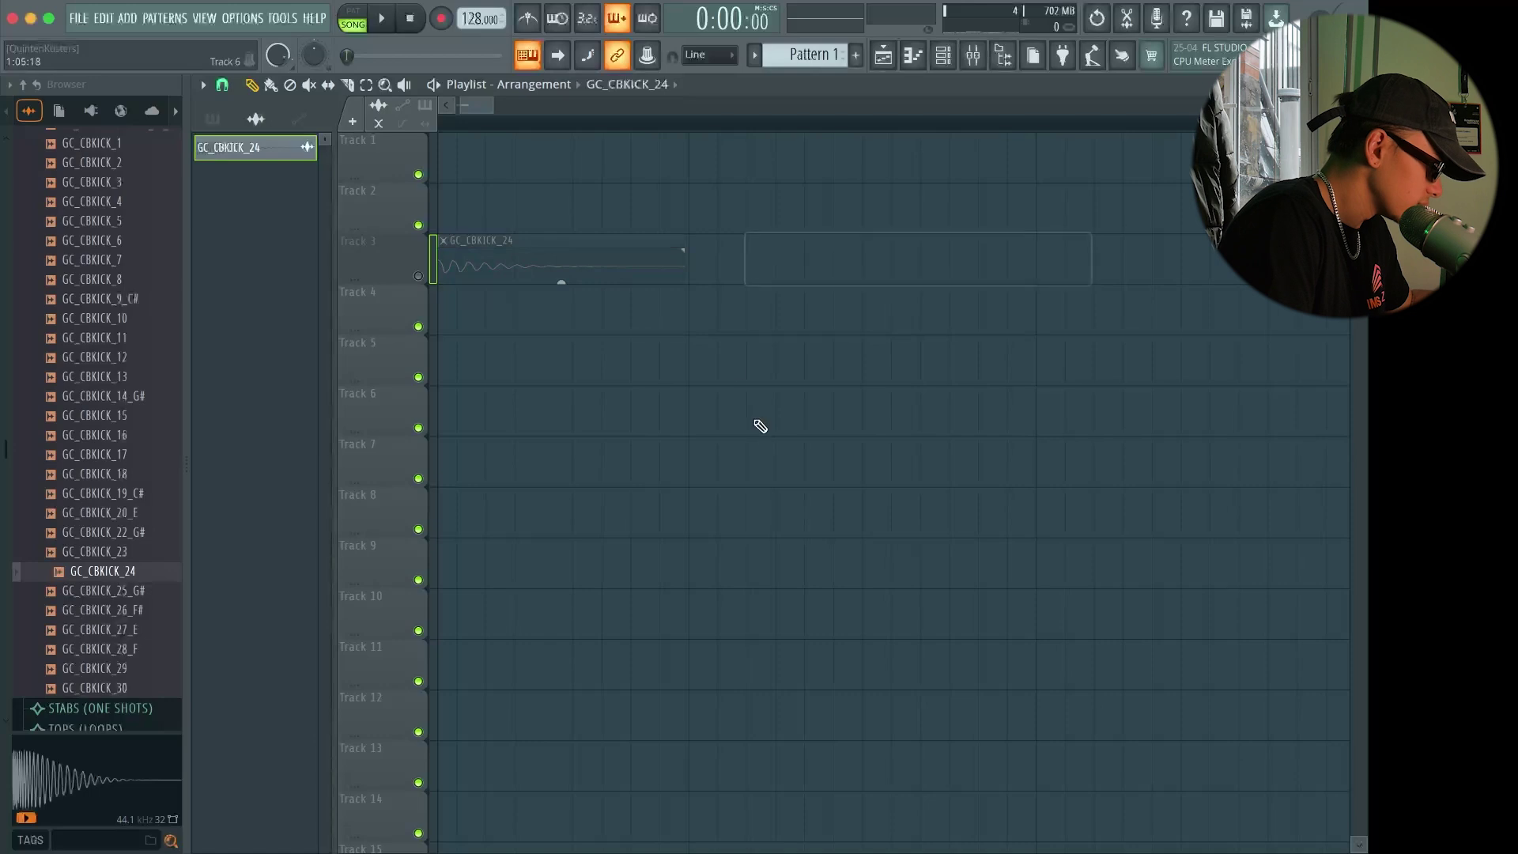
click(224, 86)
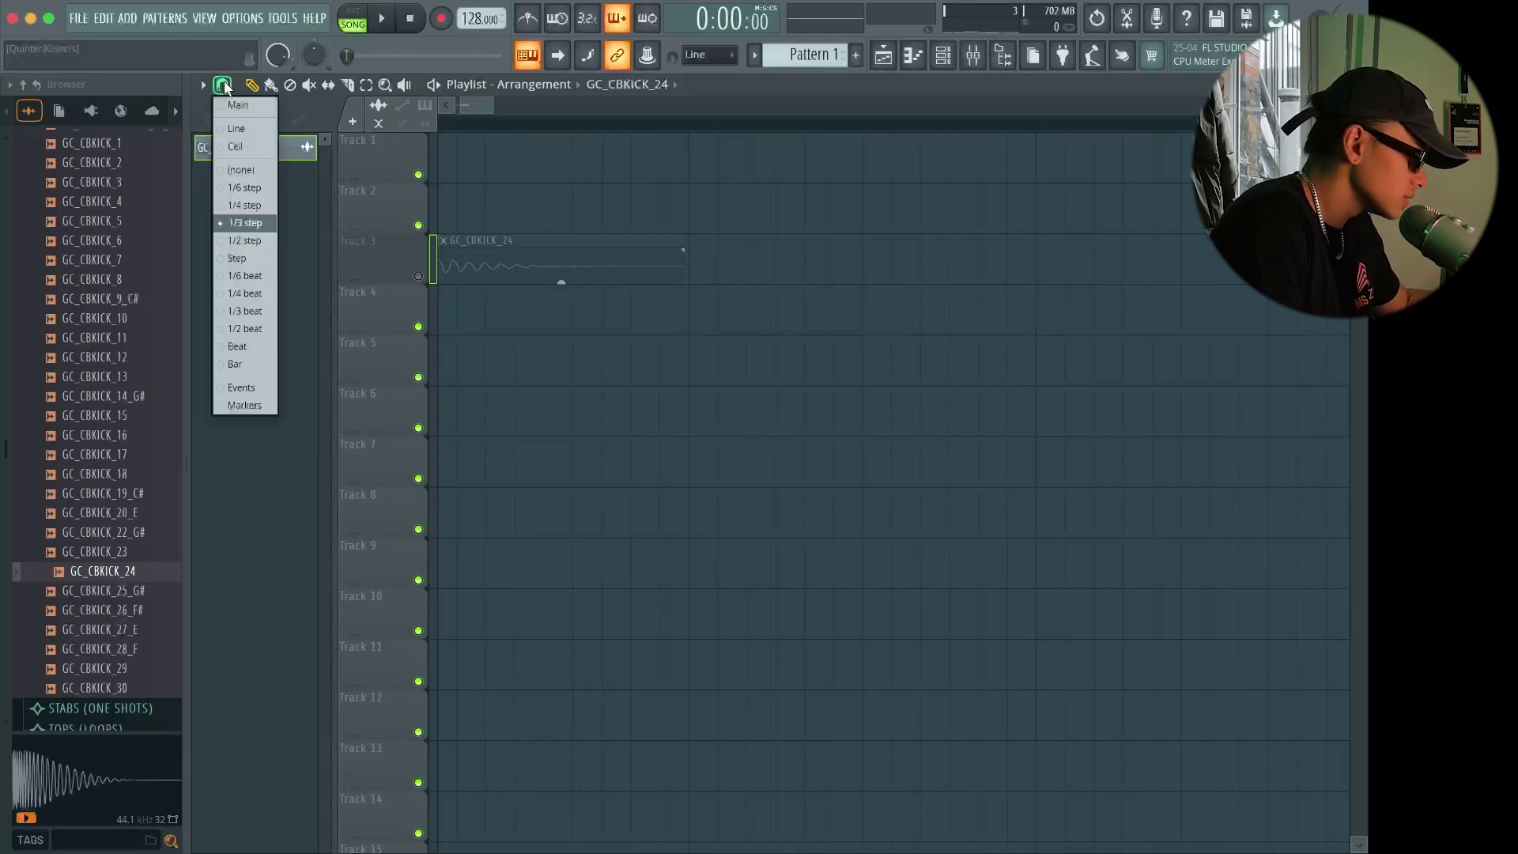
click(237, 173)
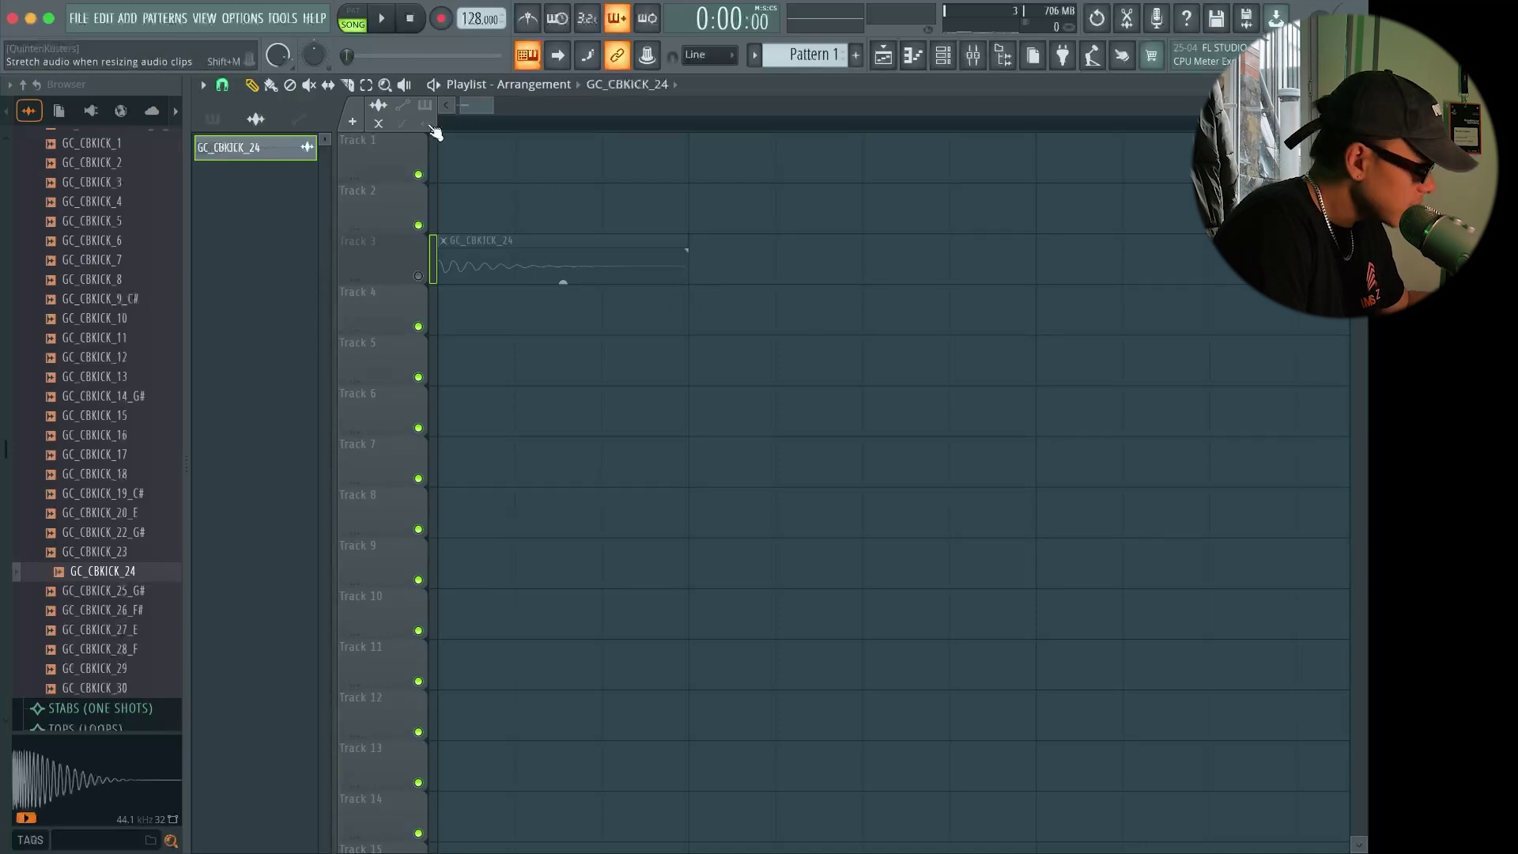
Try lengthening the kick clip on Track 3, undoing the resize and the track's mute
drag(801, 250, 1241, 251)
key(ctrl+z)
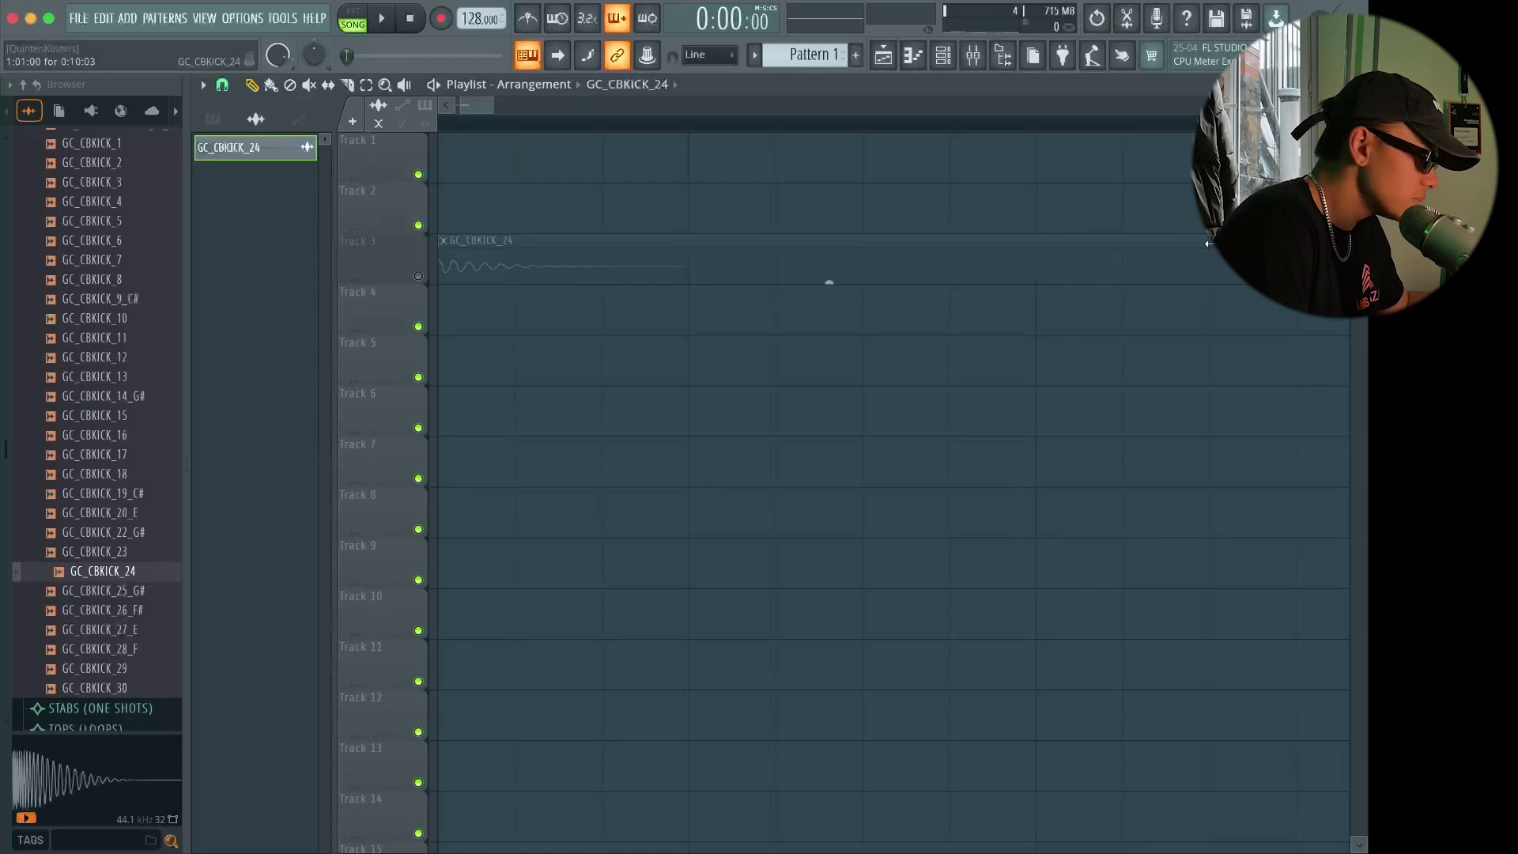
key(ctrl+z)
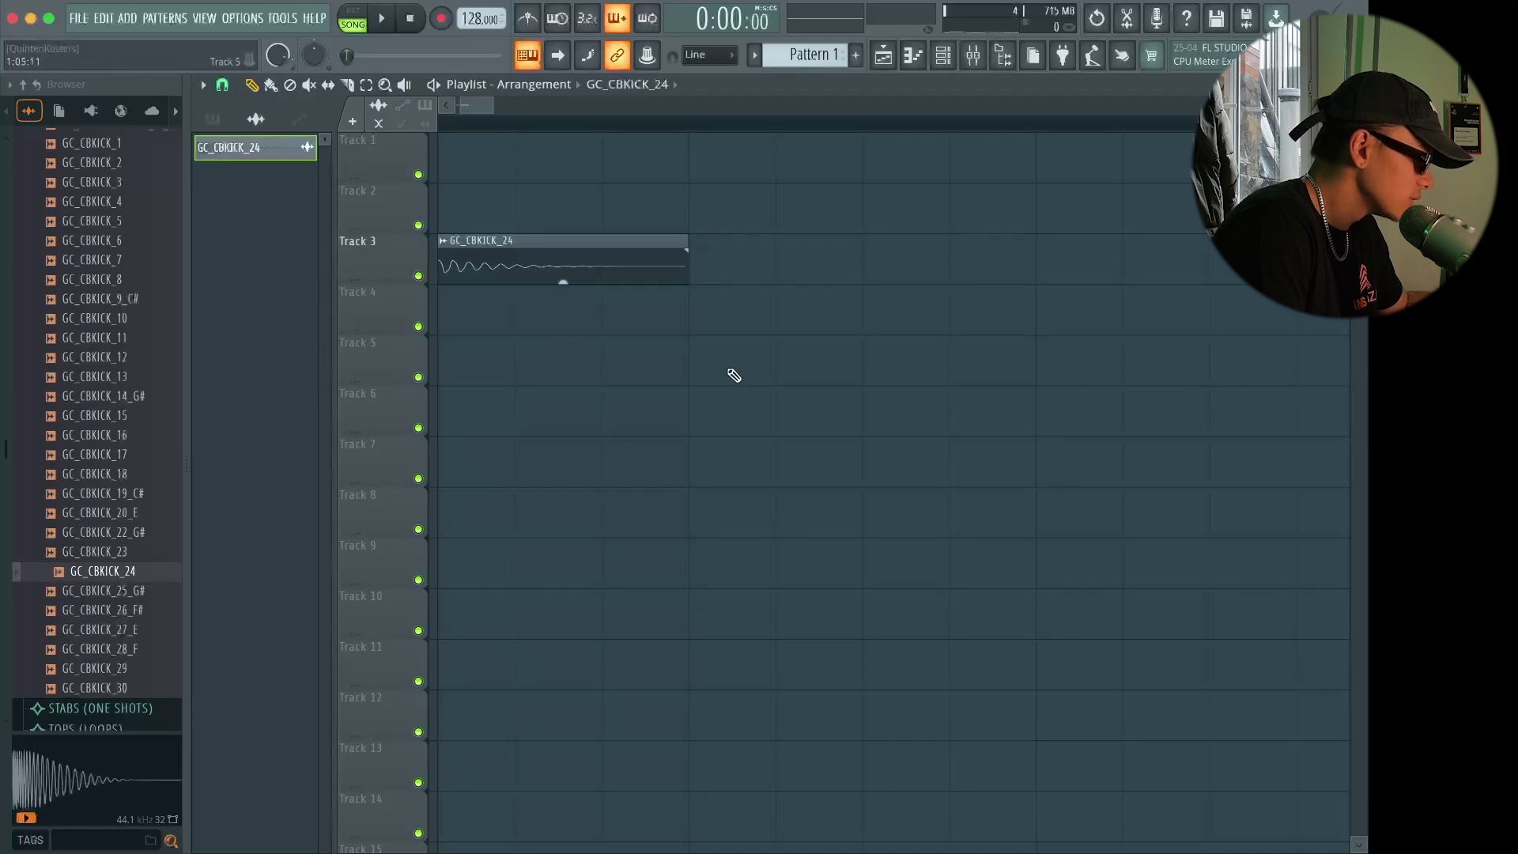
Duplicate the kick clip three times on Track 3 so a kick falls on every beat of bar 1, and play it
scroll(693, 321, down, 8)
key(ctrl+a)
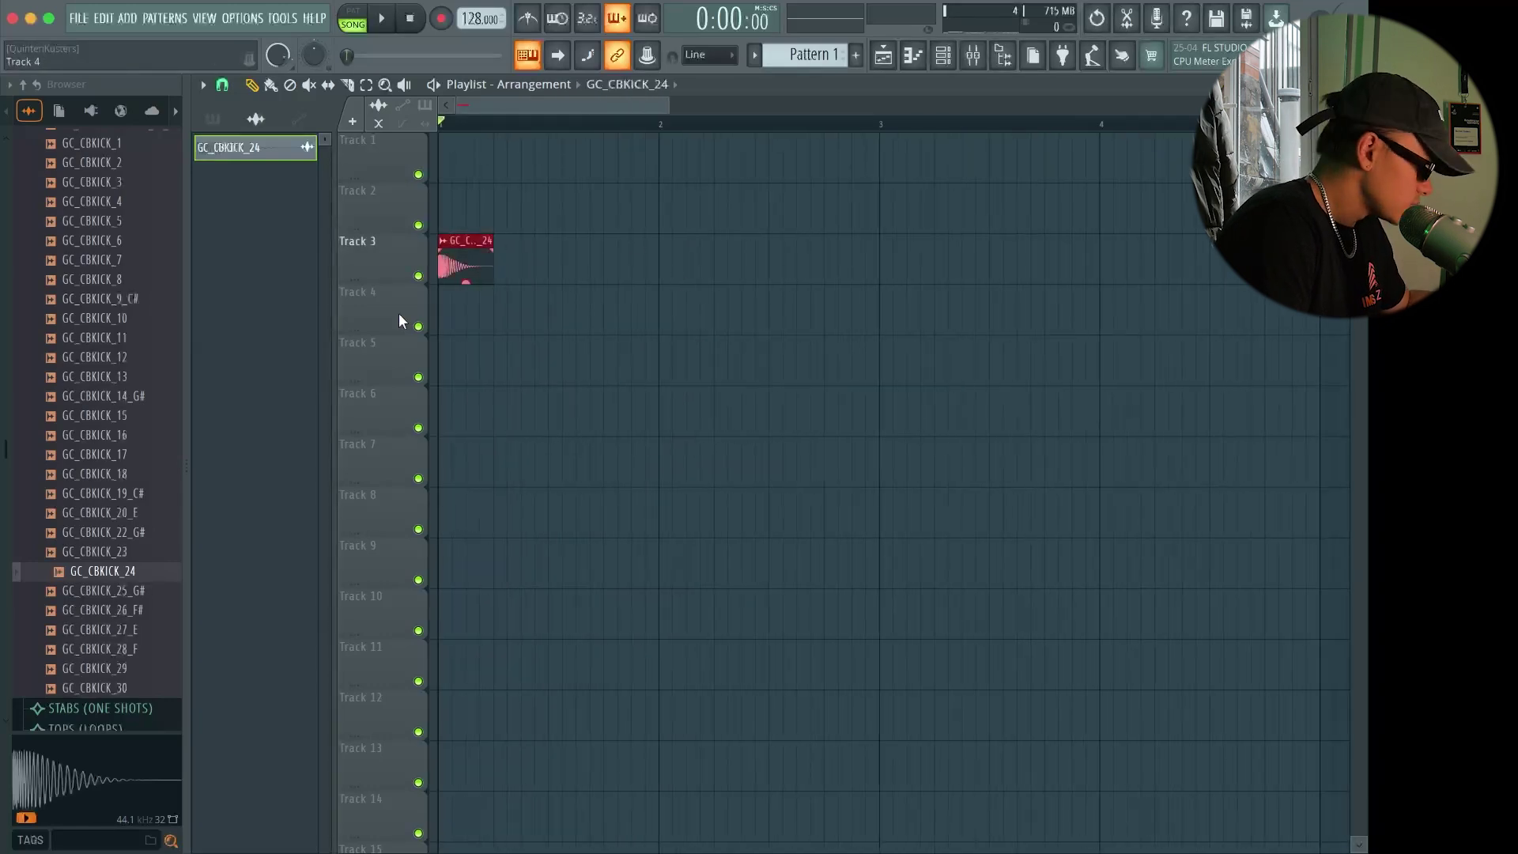
key(ctrl+b)
key(ctrl+b)
key(ctrl+b)
scroll(440, 292, up, 3)
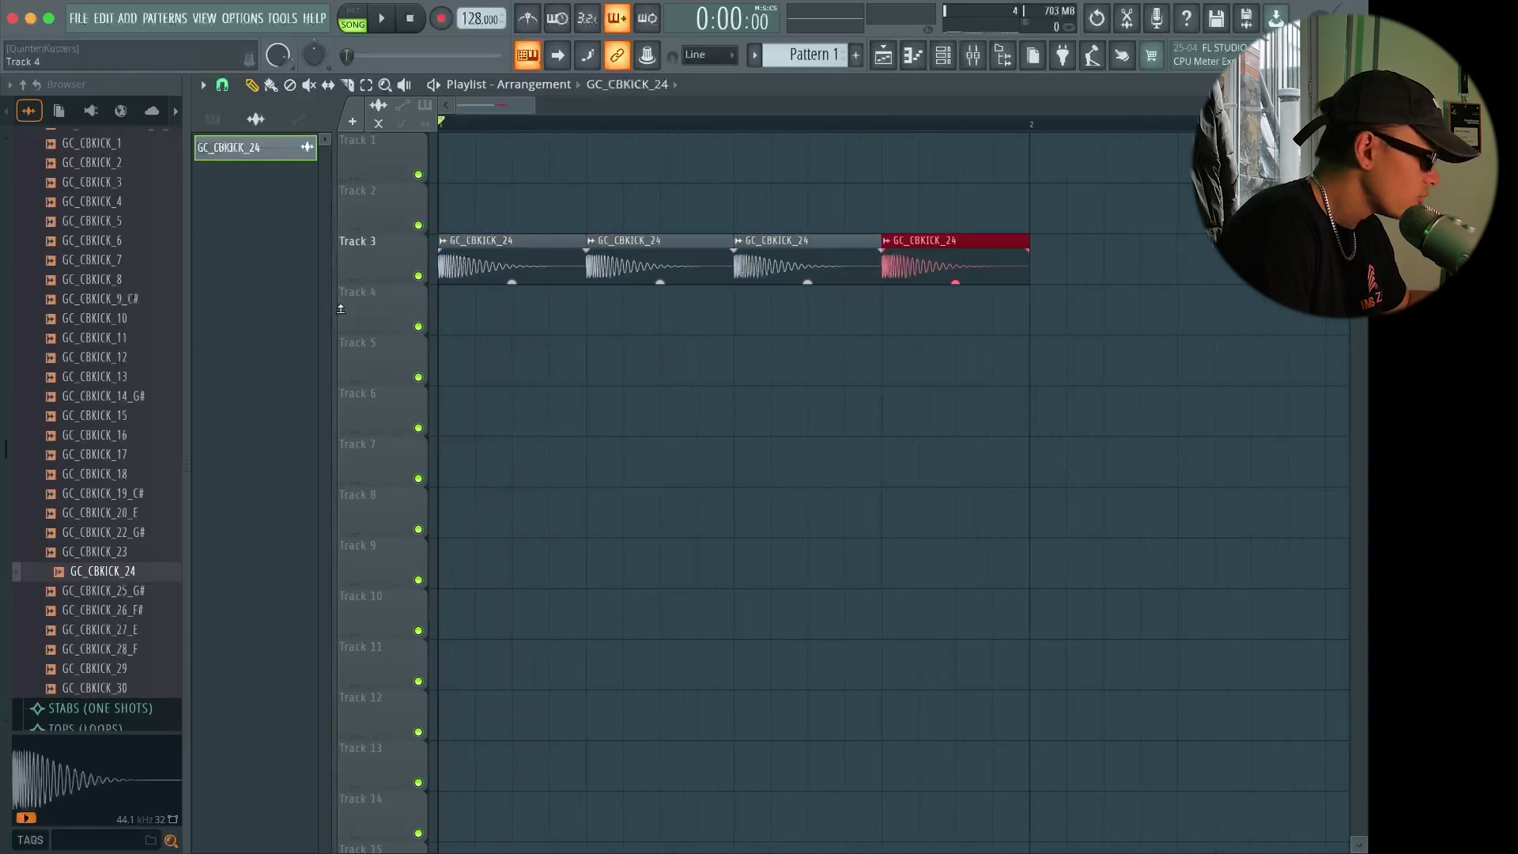
key(space)
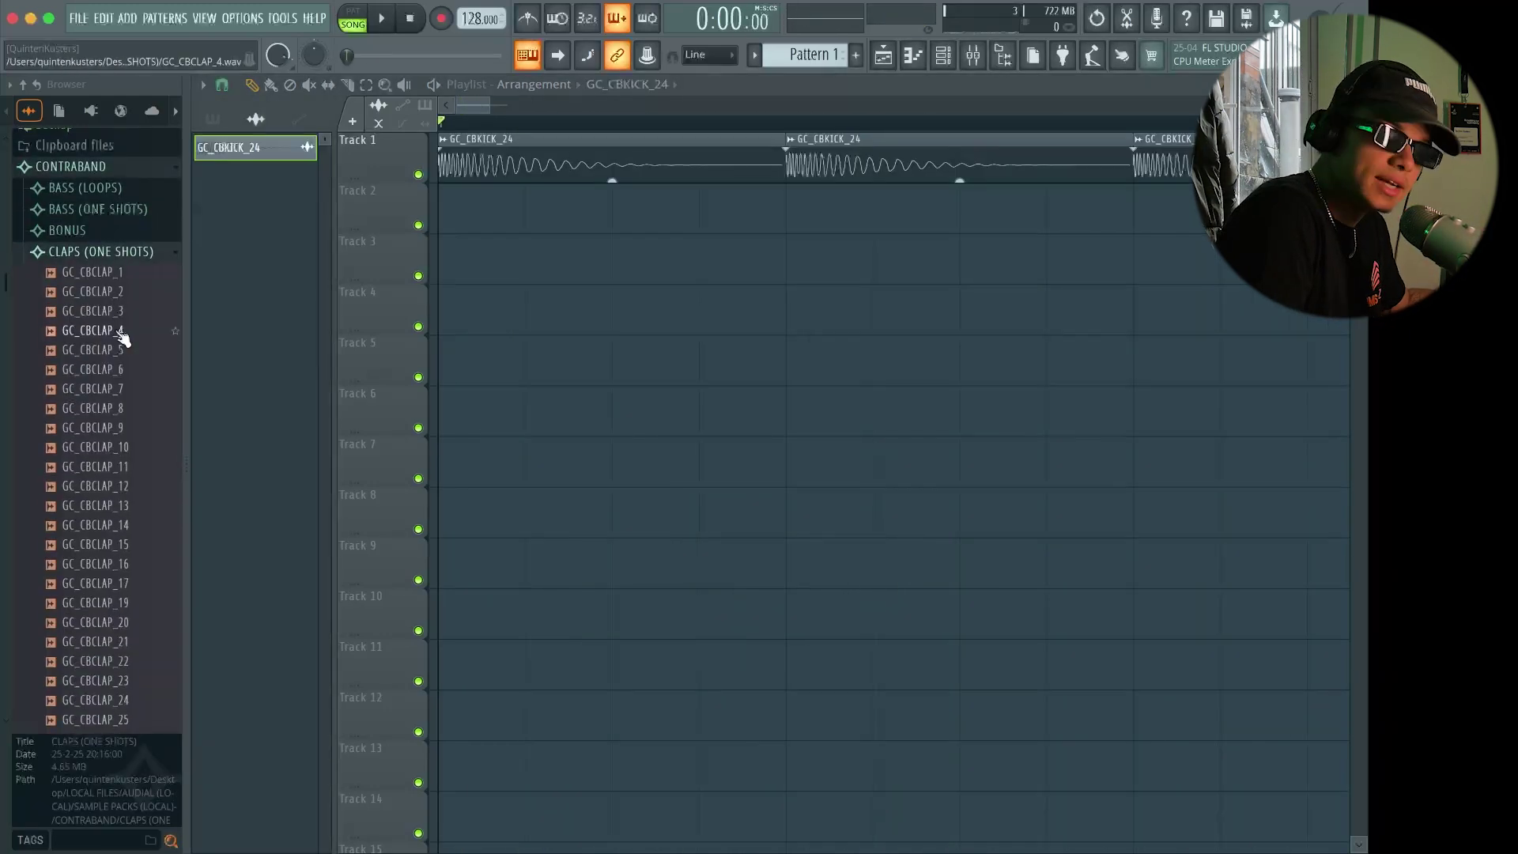
Preview claps in the CLAPS (ONE SHOTS) folder and place GC_CBCLAP_19 on Track 2 at beats 2 and 4
click(89, 526)
click(100, 545)
click(112, 565)
drag(125, 602, 721, 211)
Play back the kick and clap pattern of bar 1 from the start
key(space)
scroll(682, 228, down, 5)
key(space)
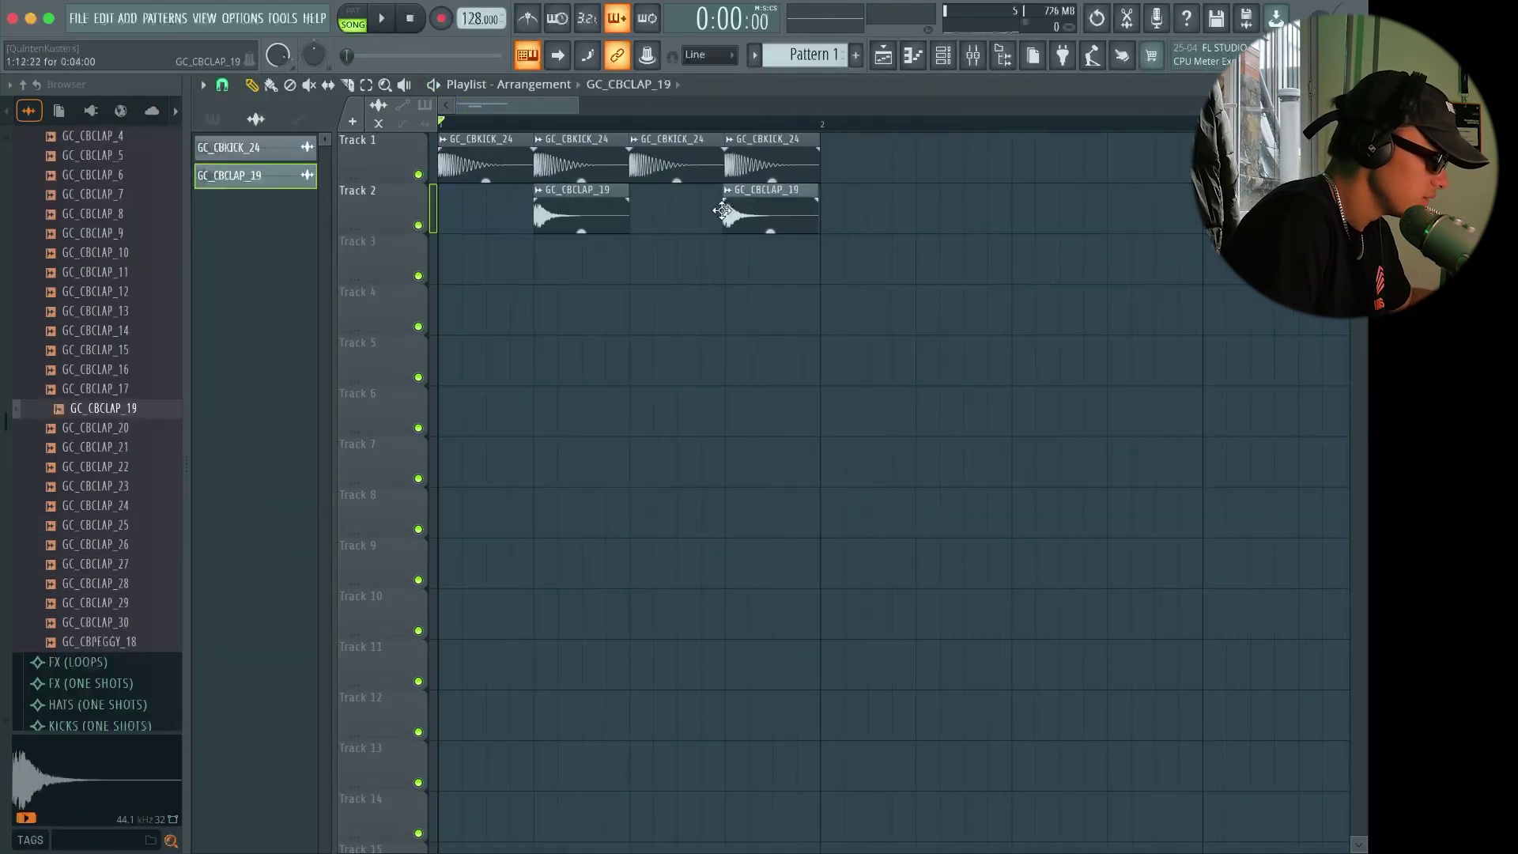
scroll(722, 213, up, 5)
scroll(749, 324, down, 7)
key(space)
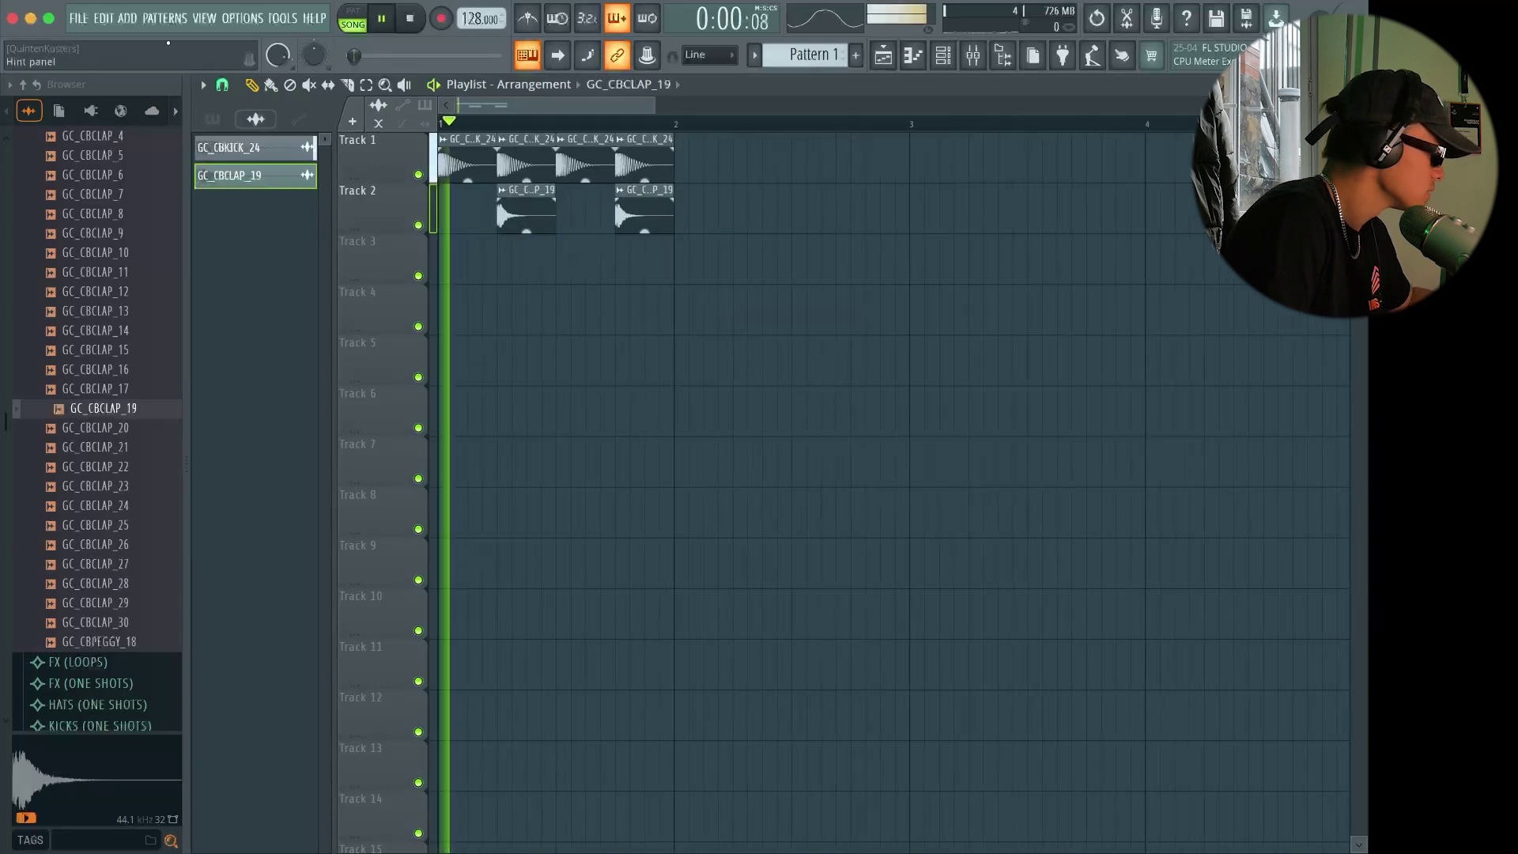
Change the playlist's grid snap setting and play back the kick and clap pattern
click(223, 86)
click(244, 223)
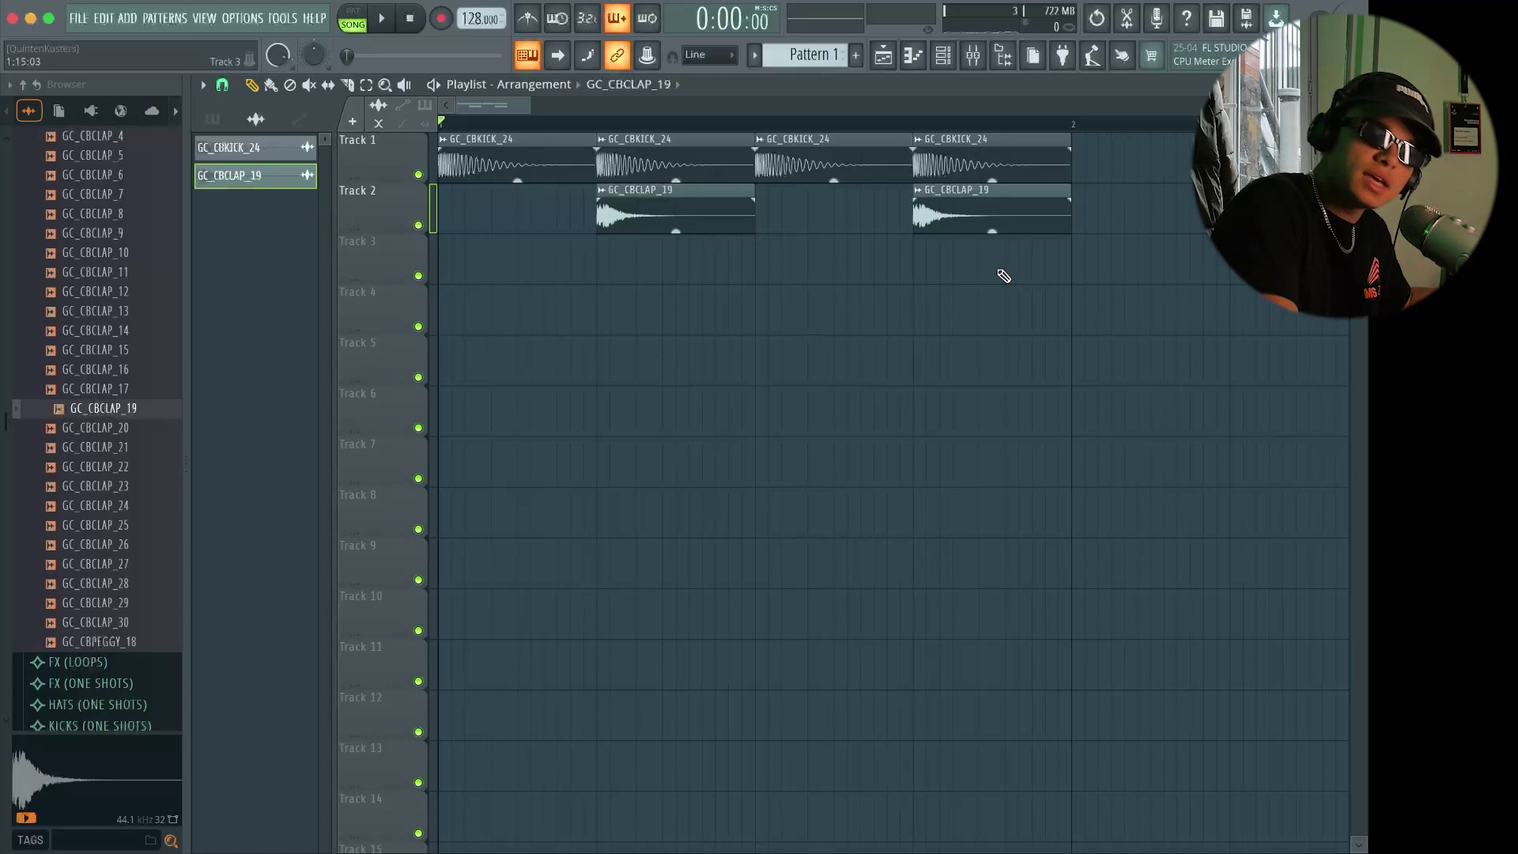
key(space)
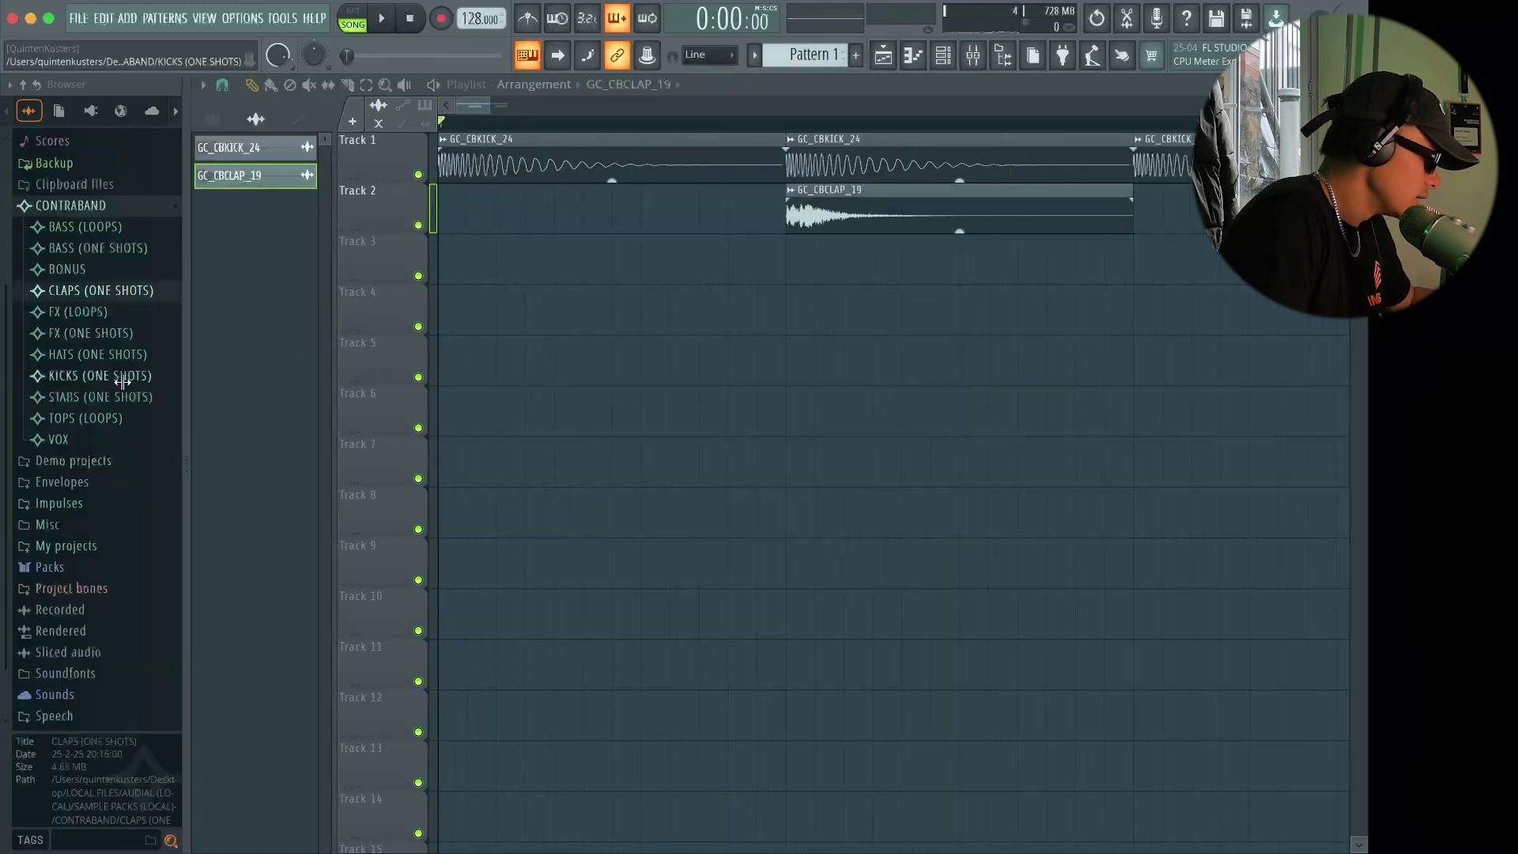
Preview samples in the HATS (ONE SHOTS) folder and place GC_CBHAT_30 on Track 3, halfway between beats 1 and 2, checking it in playback
click(102, 354)
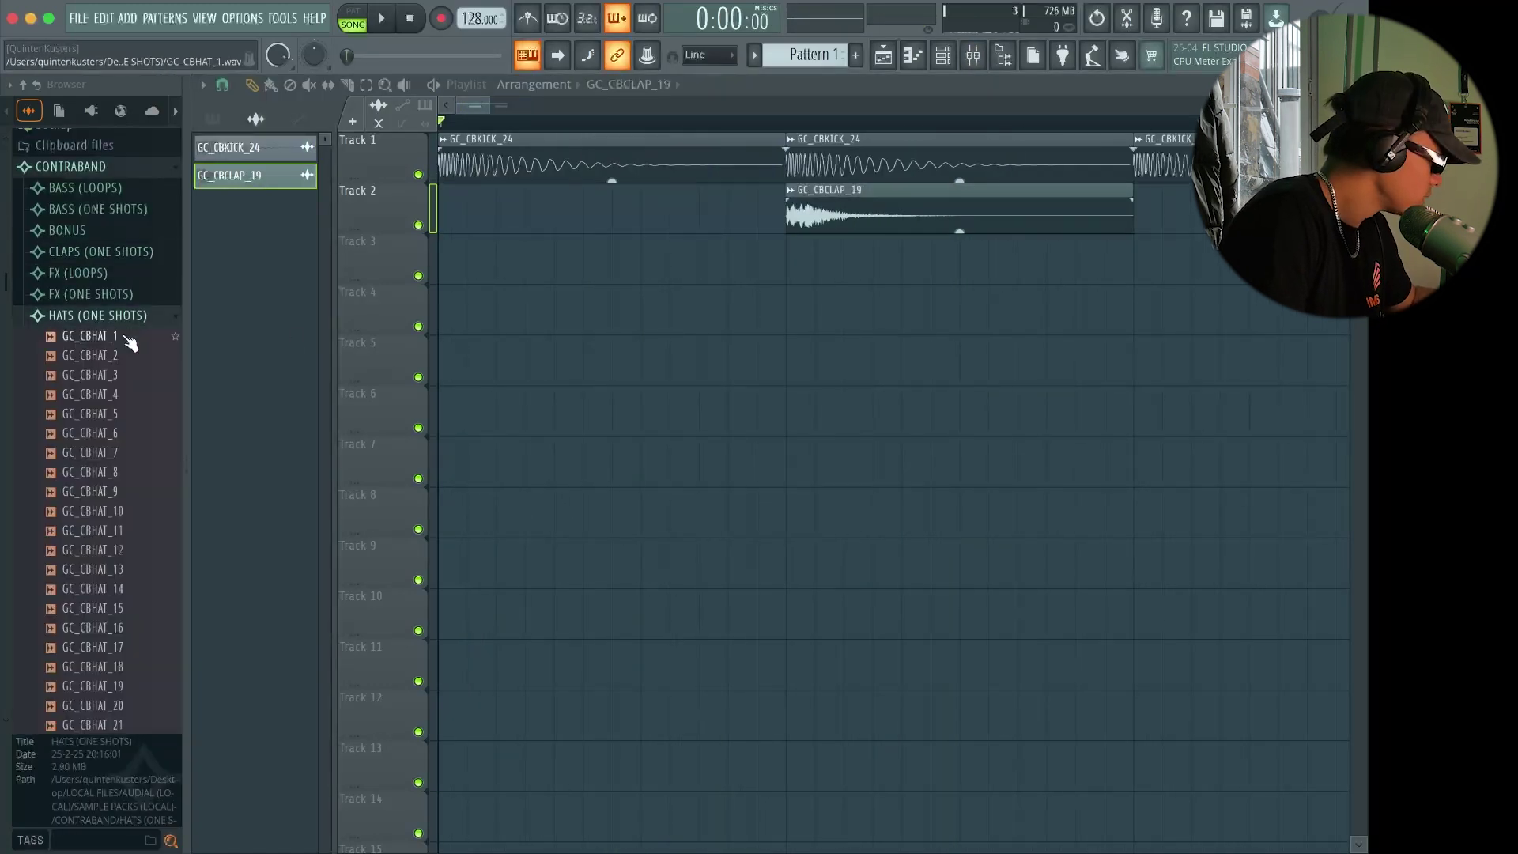
click(119, 342)
scroll(119, 474, down, 5)
drag(111, 704, 622, 264)
key(space)
key(space)
Repeat GC_CBHAT_30 on Track 3 at the offbeats following beats 2, 3 and 4 of bar 1, and play the pattern
click(971, 262)
key(space)
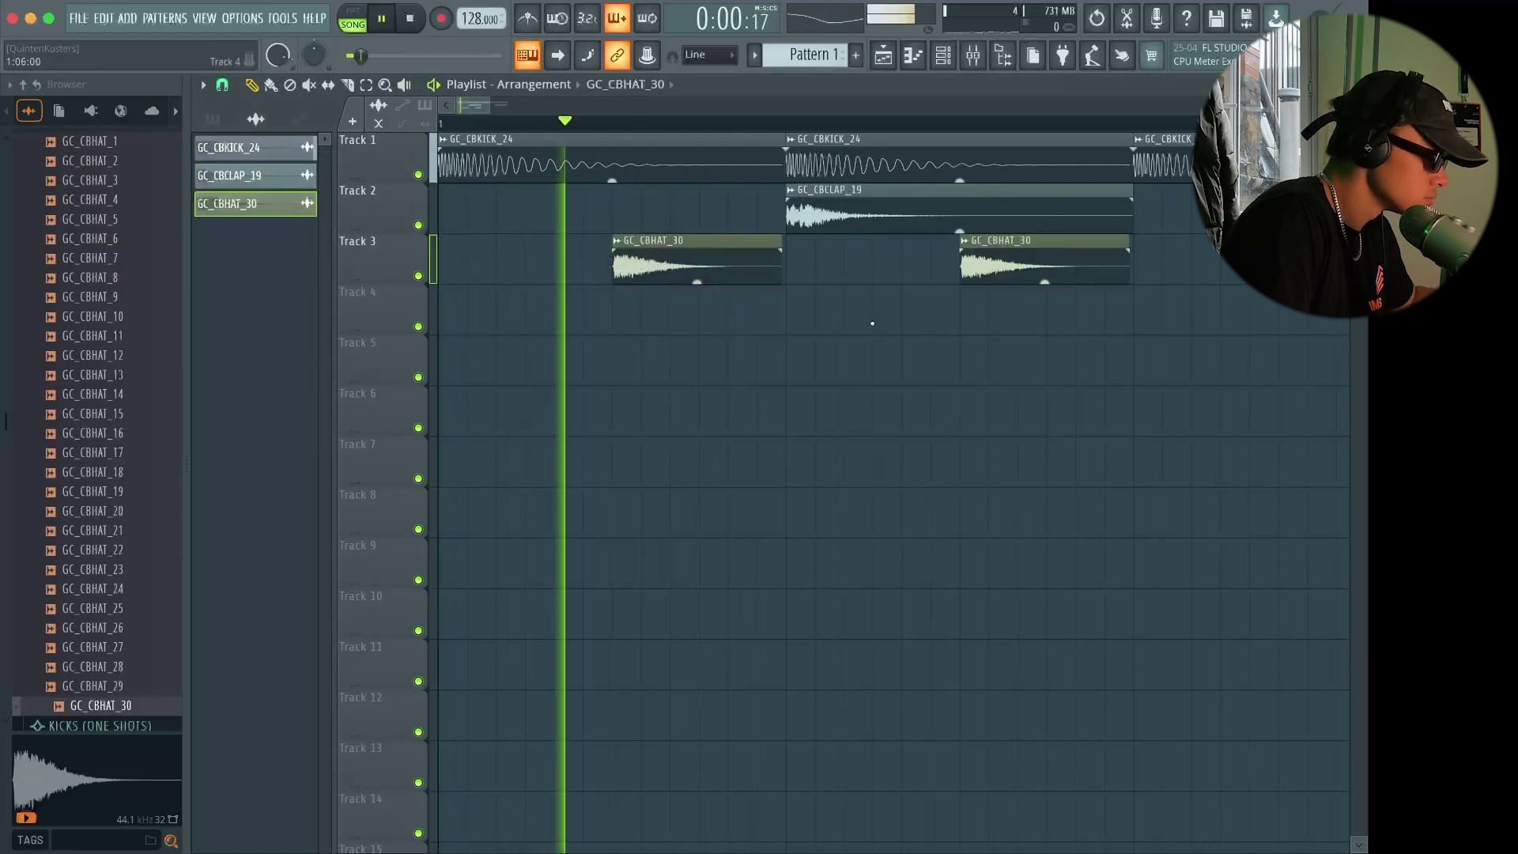
scroll(872, 323, down, 3)
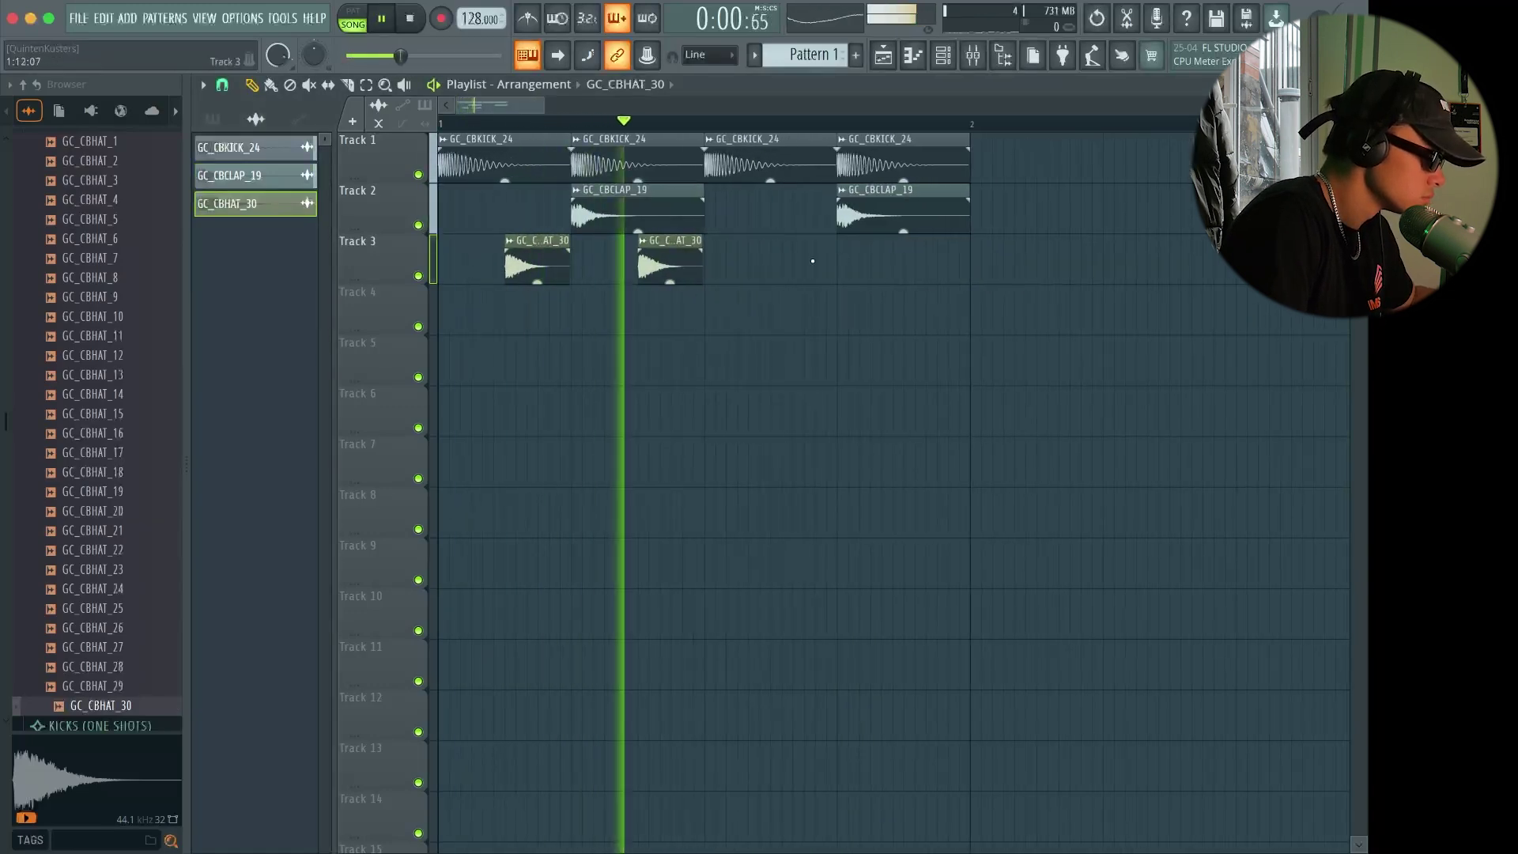
click(782, 261)
click(908, 265)
key(space)
key(space)
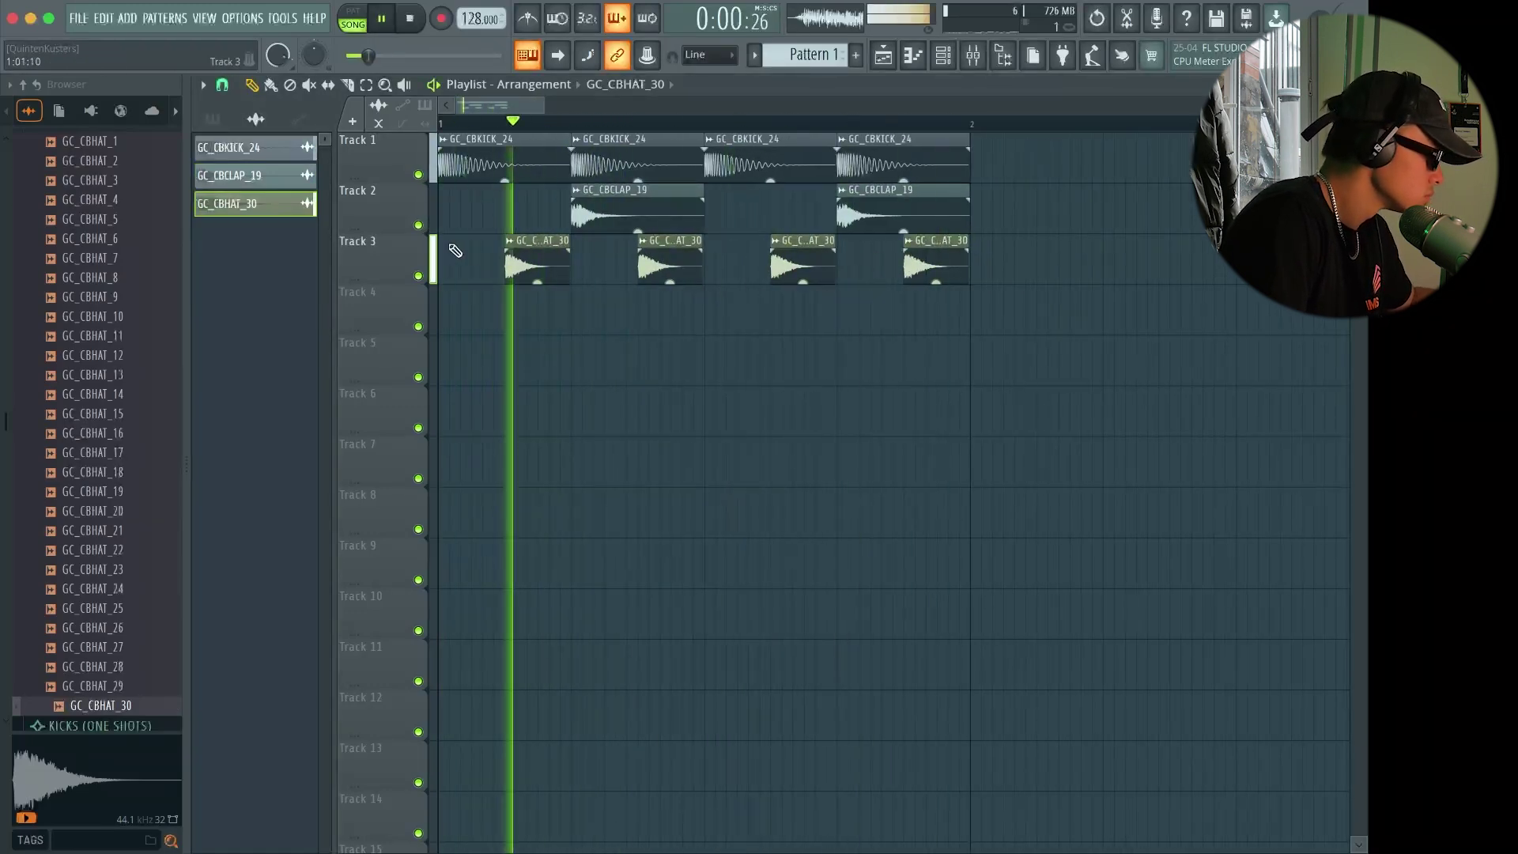
Select all hat clips on Track 3, adjust the grid snap setting and play the kick, clap and hat pattern
key(space)
double_click(383, 257)
scroll(545, 315, up, 3)
scroll(573, 317, up, 2)
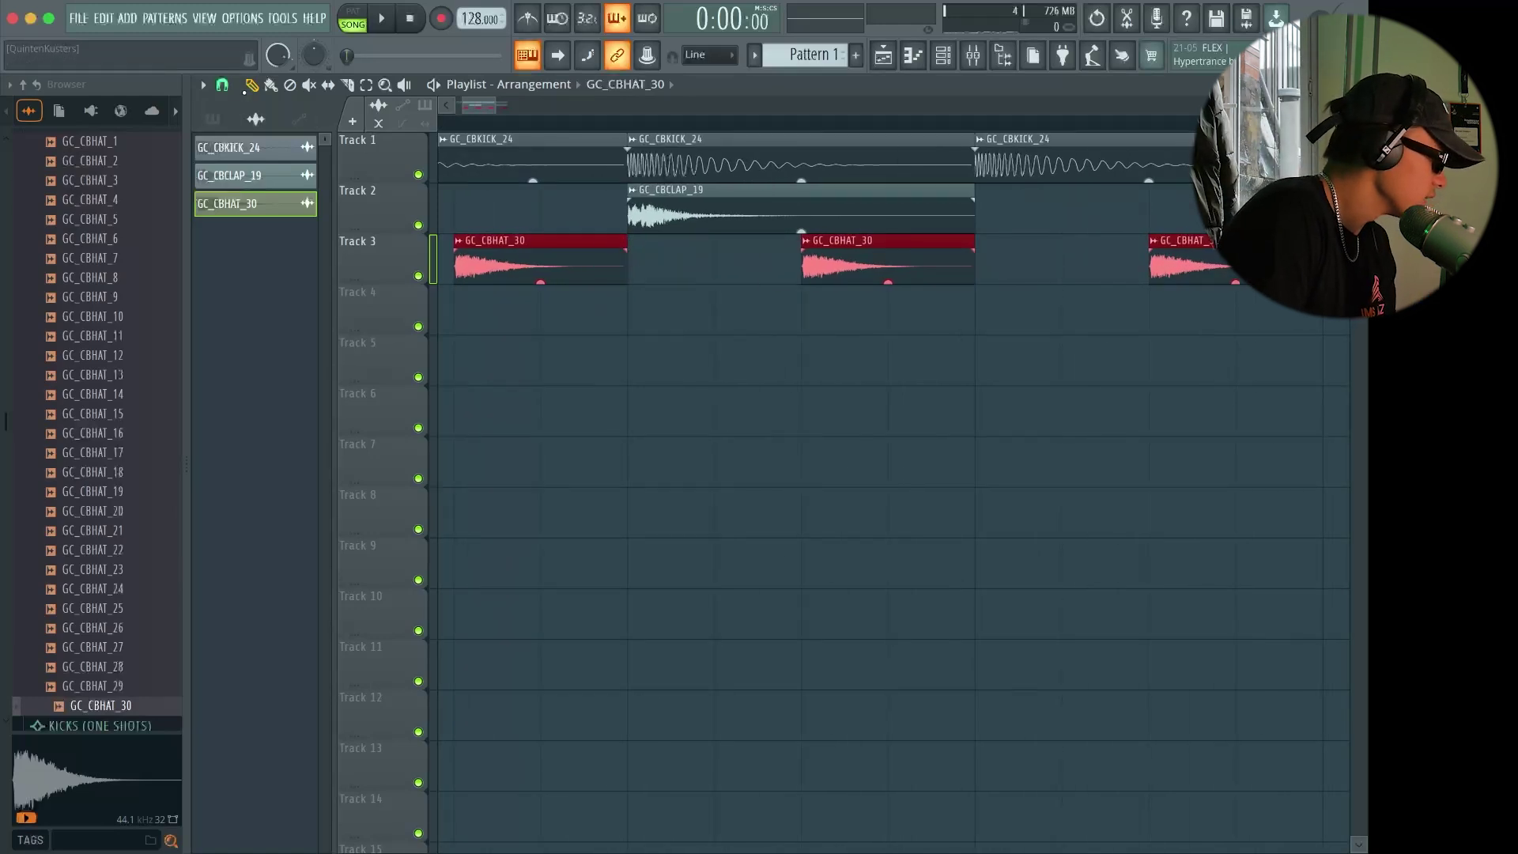
click(222, 84)
click(244, 220)
key(space)
scroll(711, 466, down, 5)
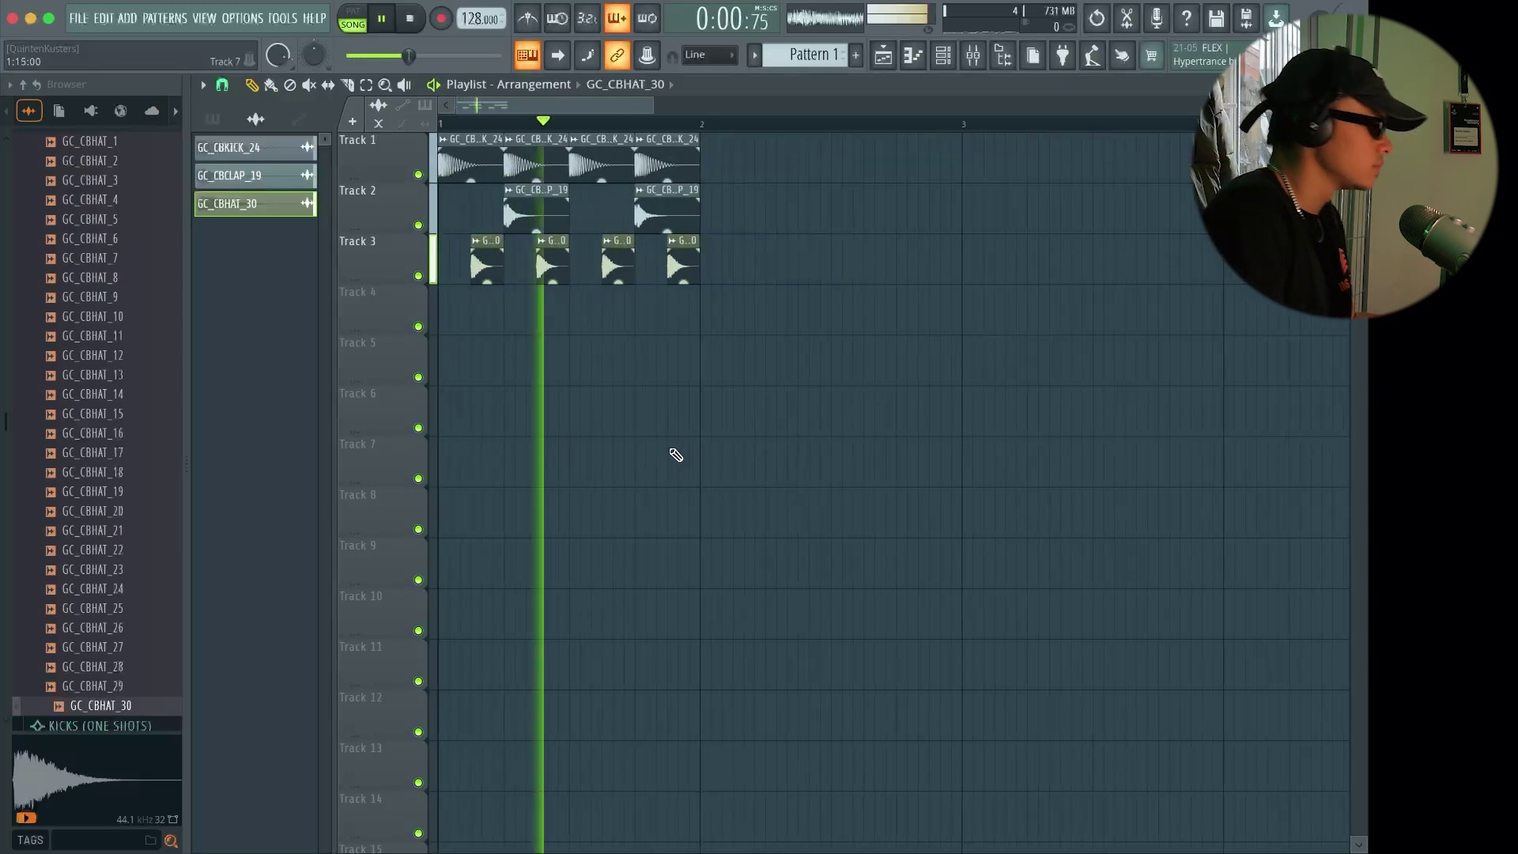
Try a clip gain of -3.0 dB on the Track 3 hats, and lower GC_CBHAT_30's channel volume to 64% in its channel settings
scroll(327, 366, up, 3)
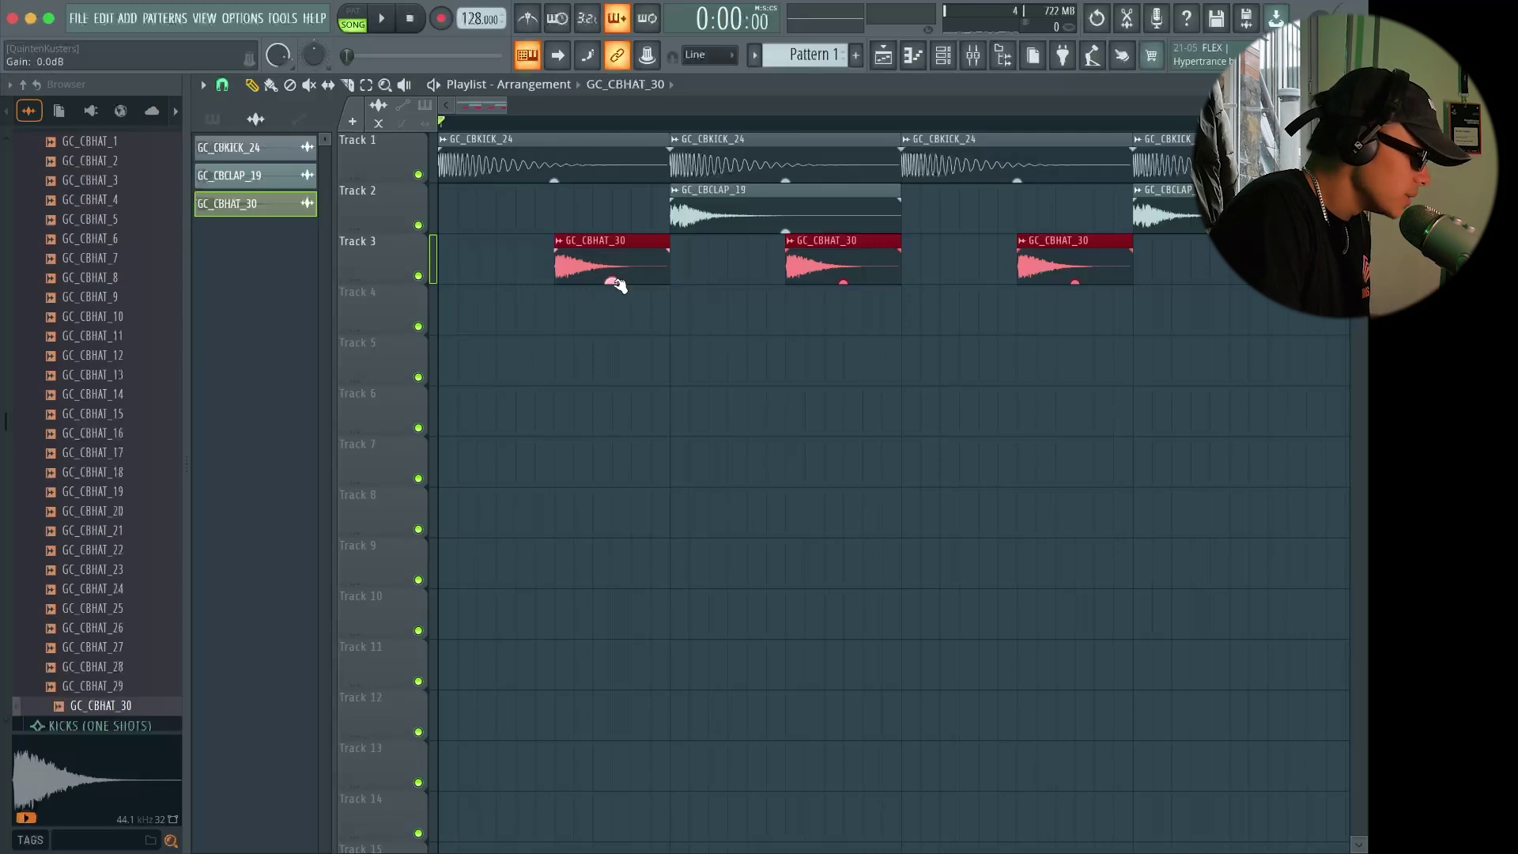
drag(612, 281, 611, 297)
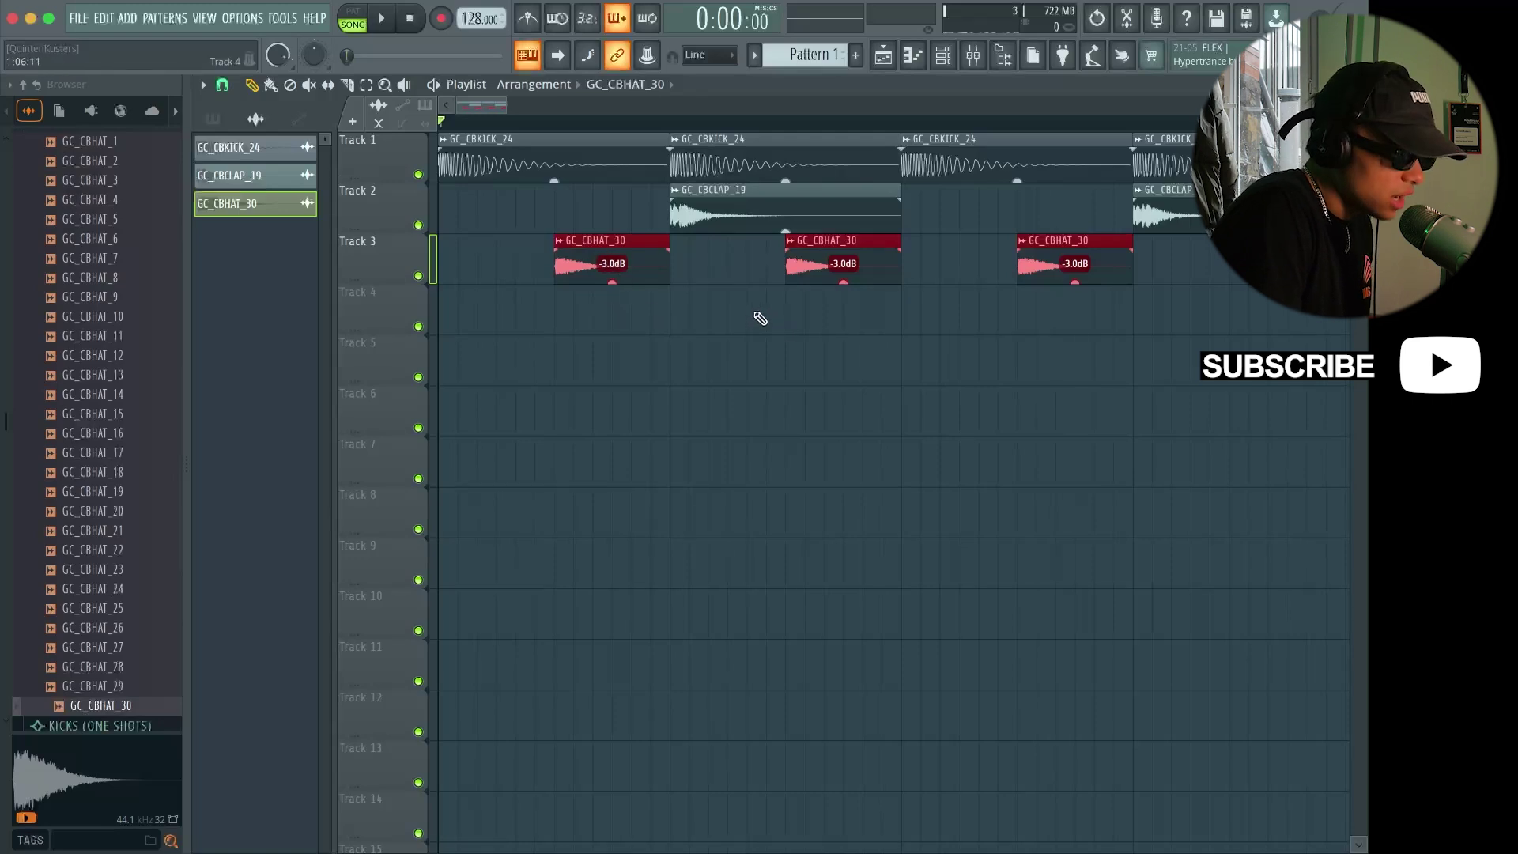
double_click(647, 265)
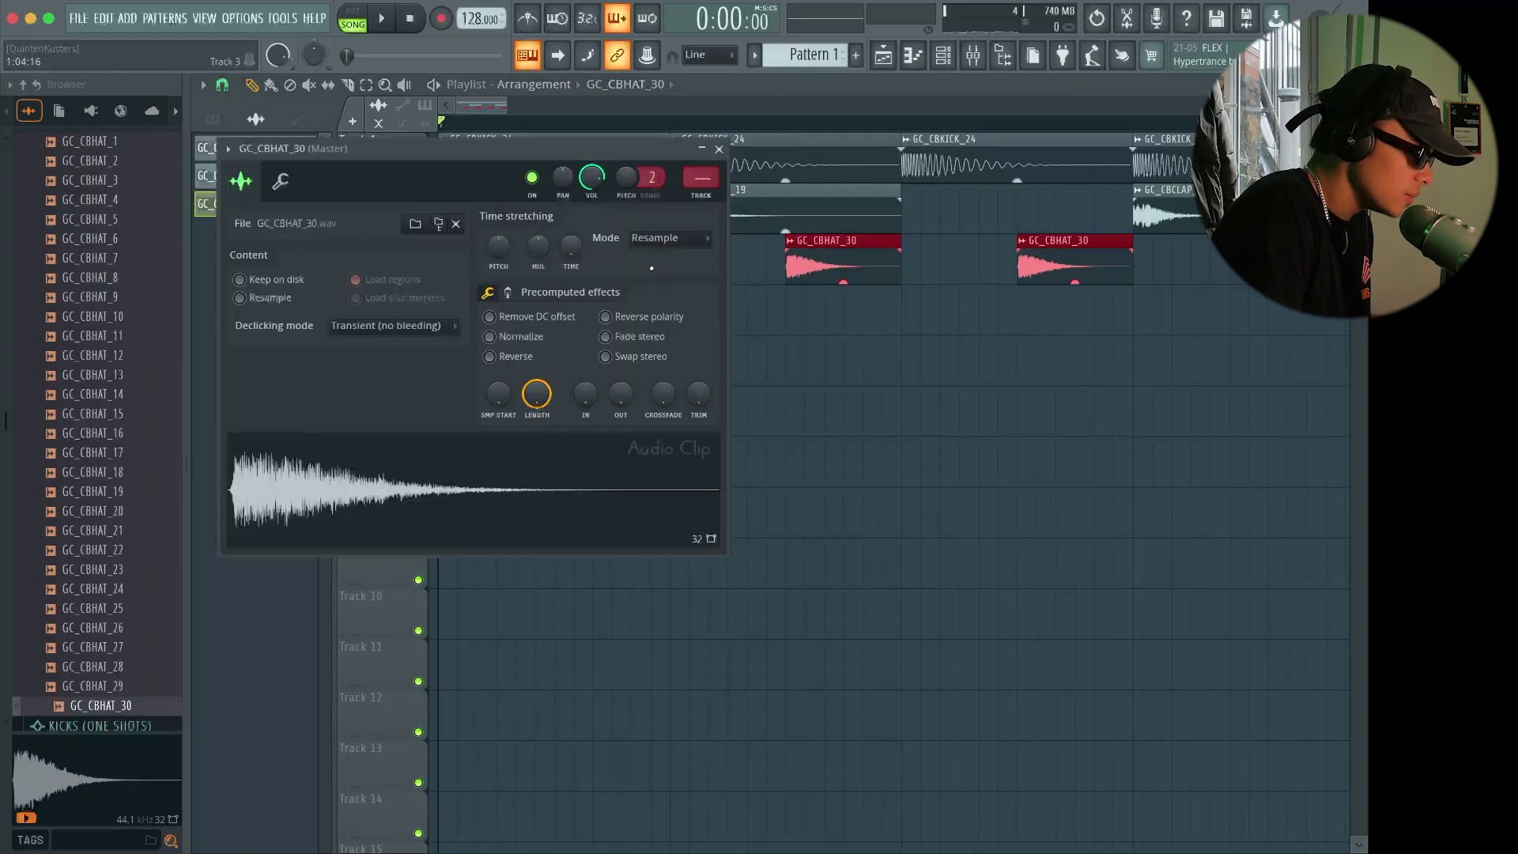
drag(546, 139, 768, 336)
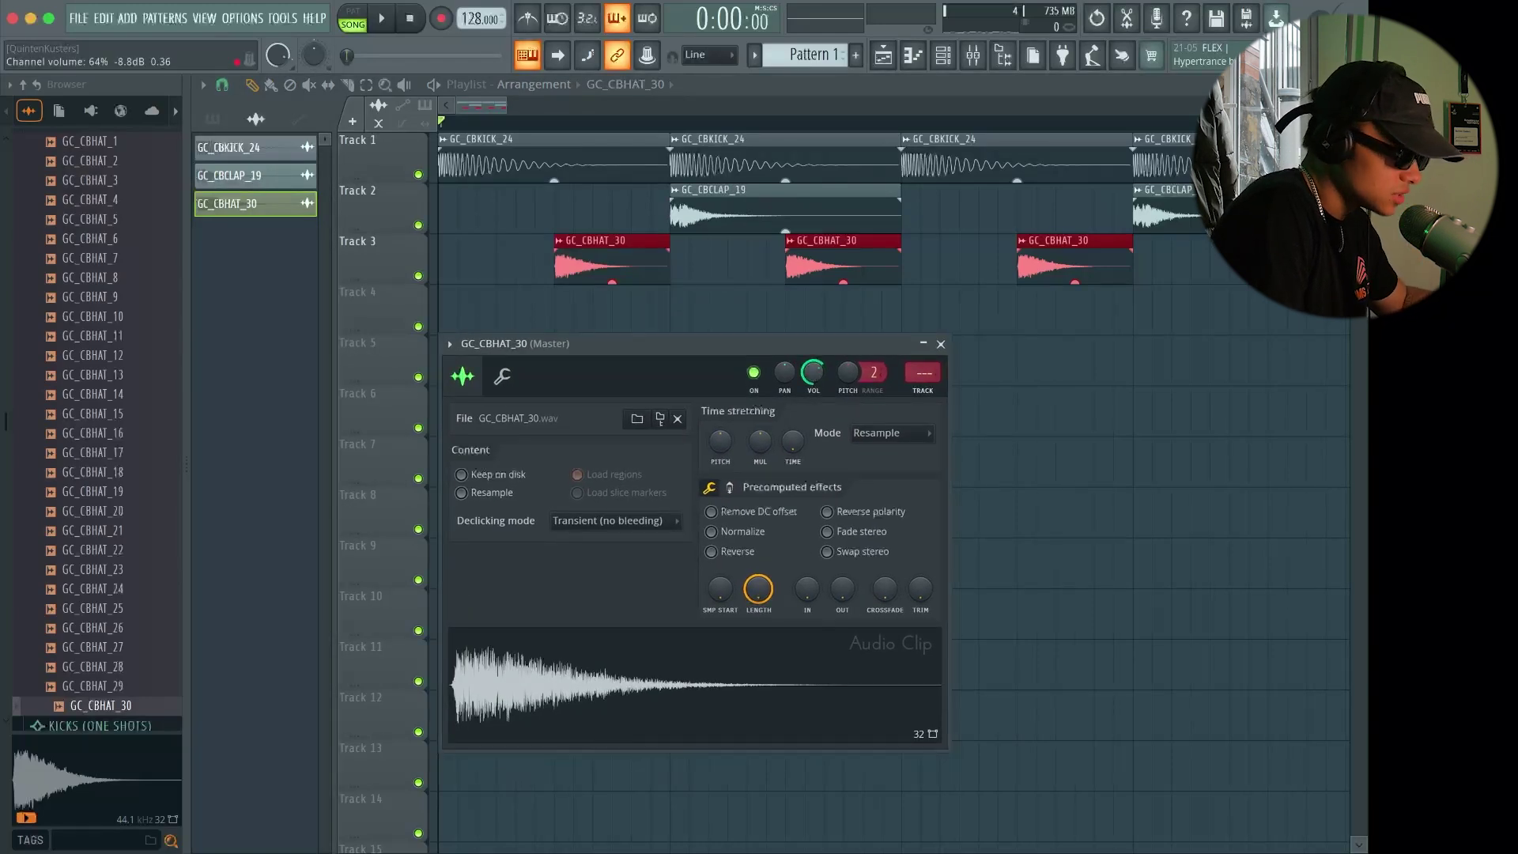
key(space)
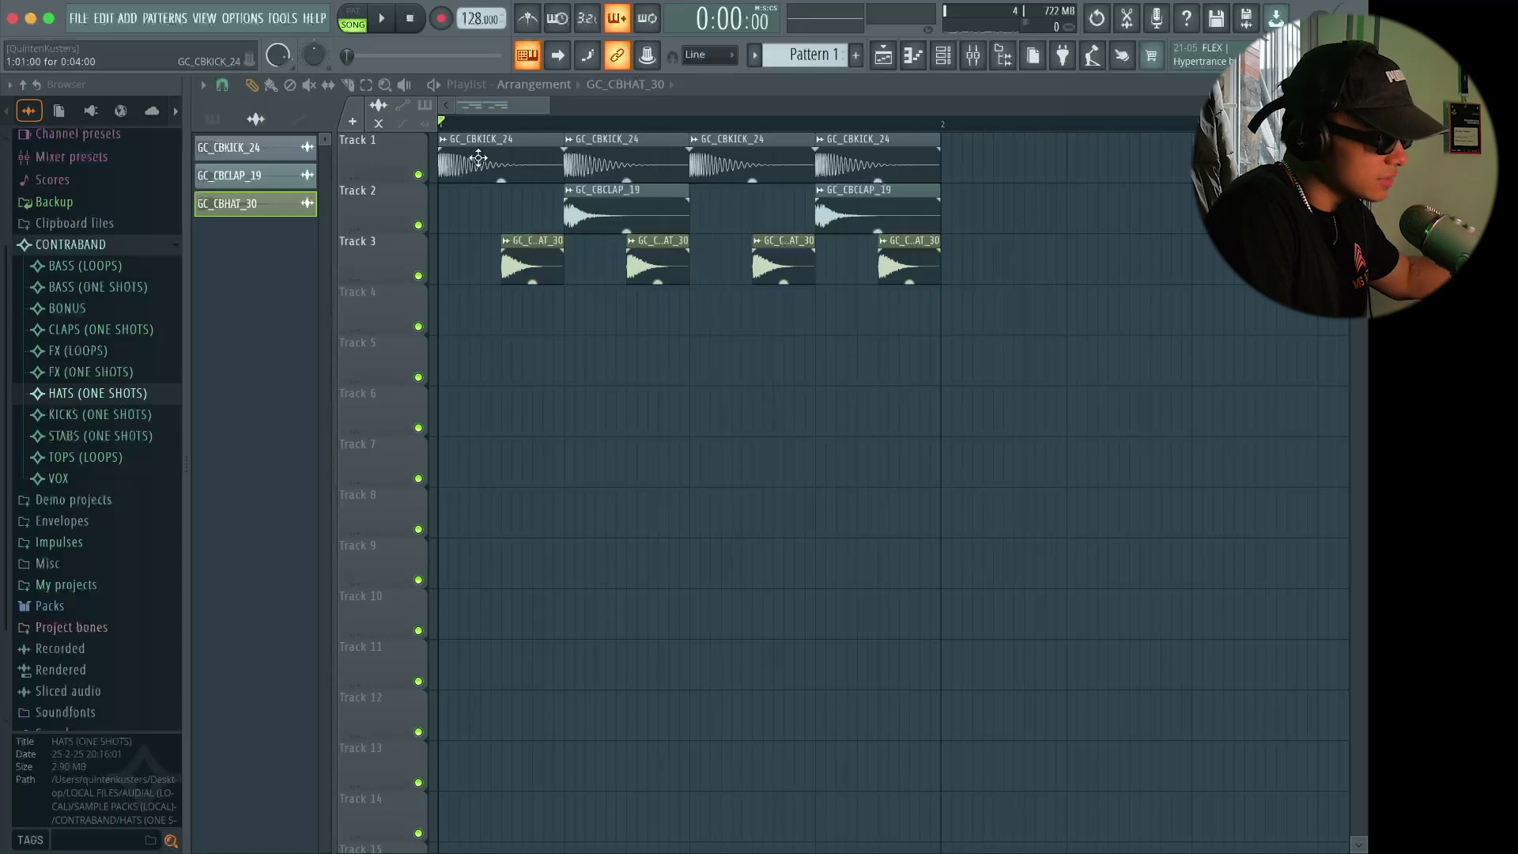
Route the GC_CBKICK_24 channel to mixer track 5, and close its settings and the mixer
double_click(478, 158)
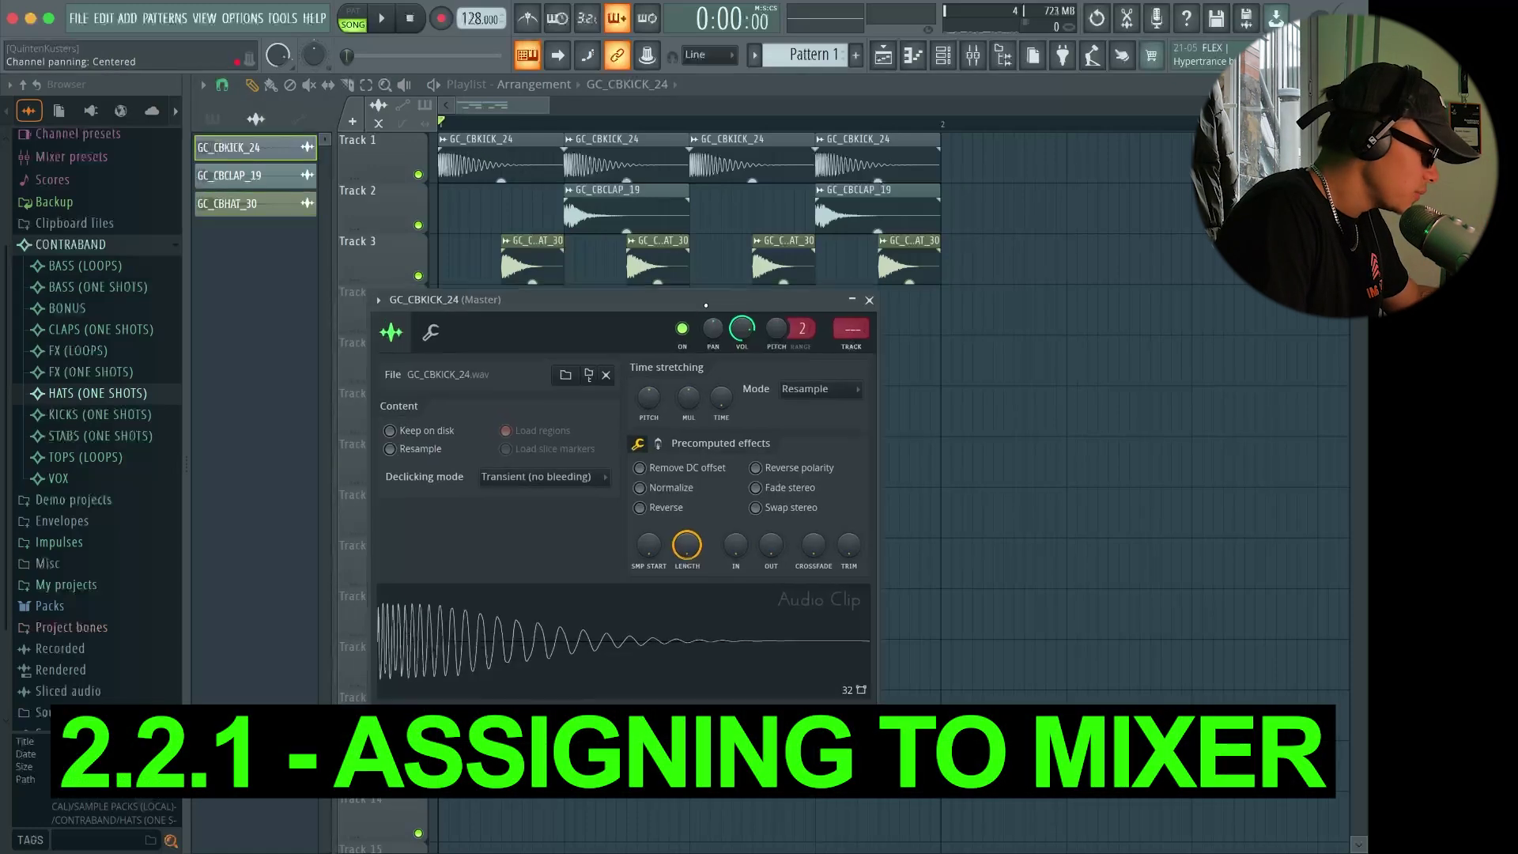
drag(700, 291, 789, 341)
click(943, 386)
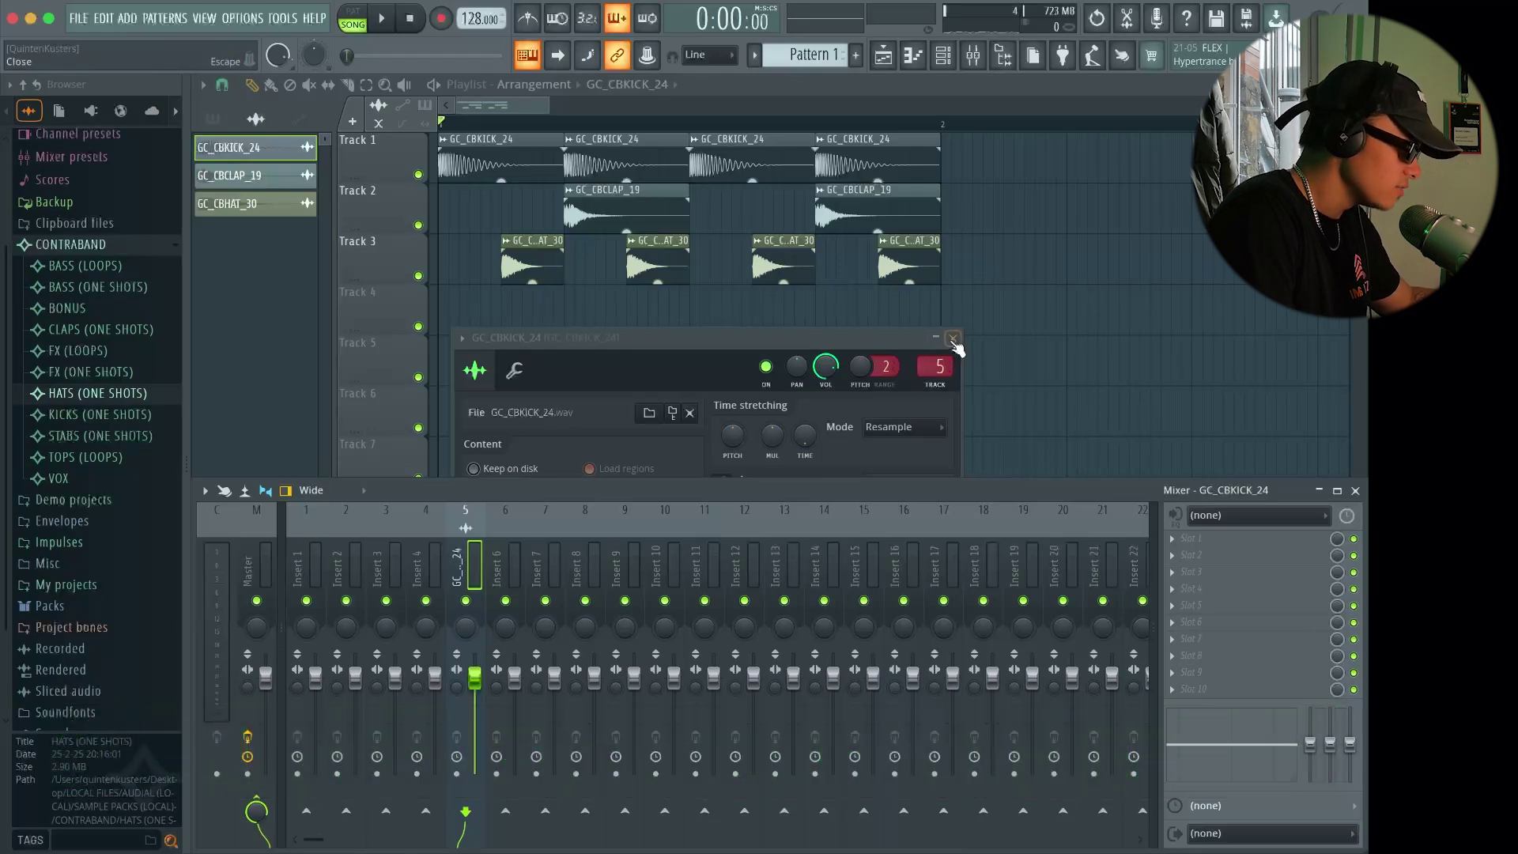
click(953, 338)
key(F9)
Route the GC_CBCLAP_19 channel to mixer track 6, and close its settings and the mixer
double_click(601, 207)
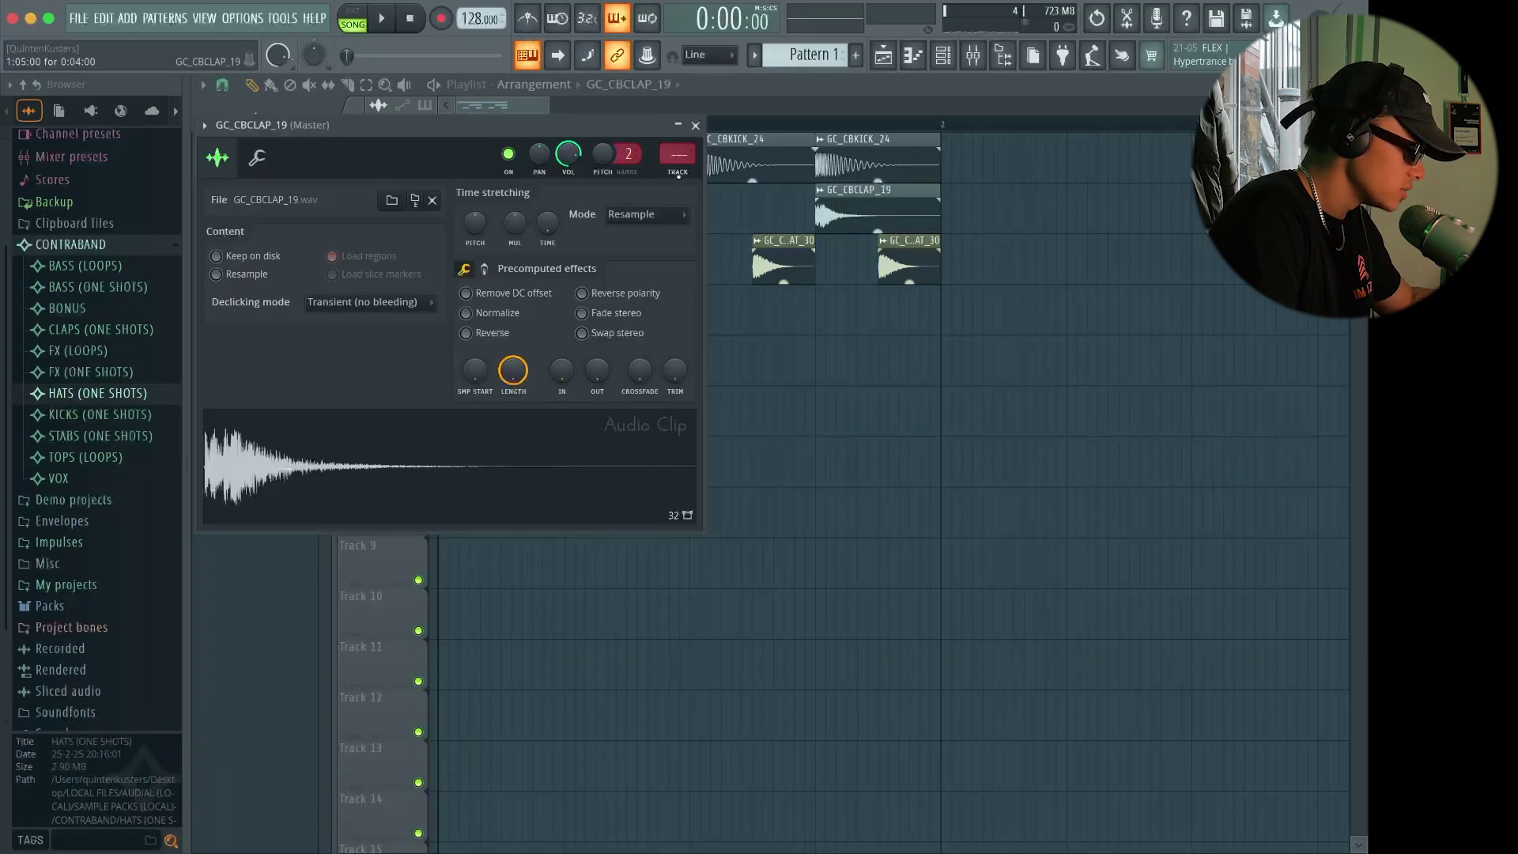
scroll(677, 175, up, 6)
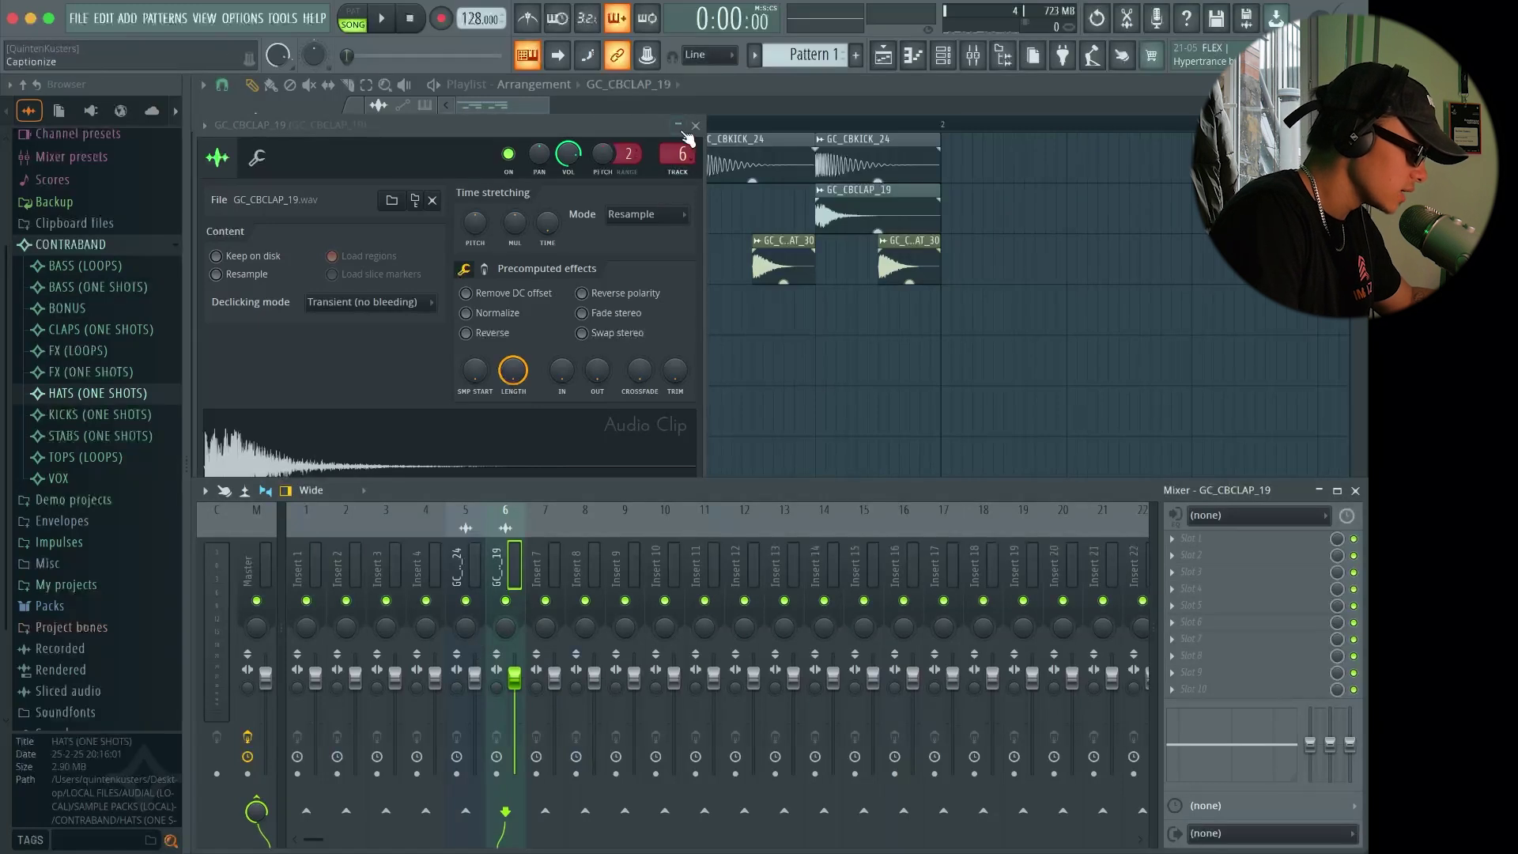
click(695, 126)
key(F9)
Route the GC_CBHAT_30 channel to mixer track 7 and play the pattern to check the drum signals in the mixer
double_click(909, 261)
scroll(925, 389, up, 7)
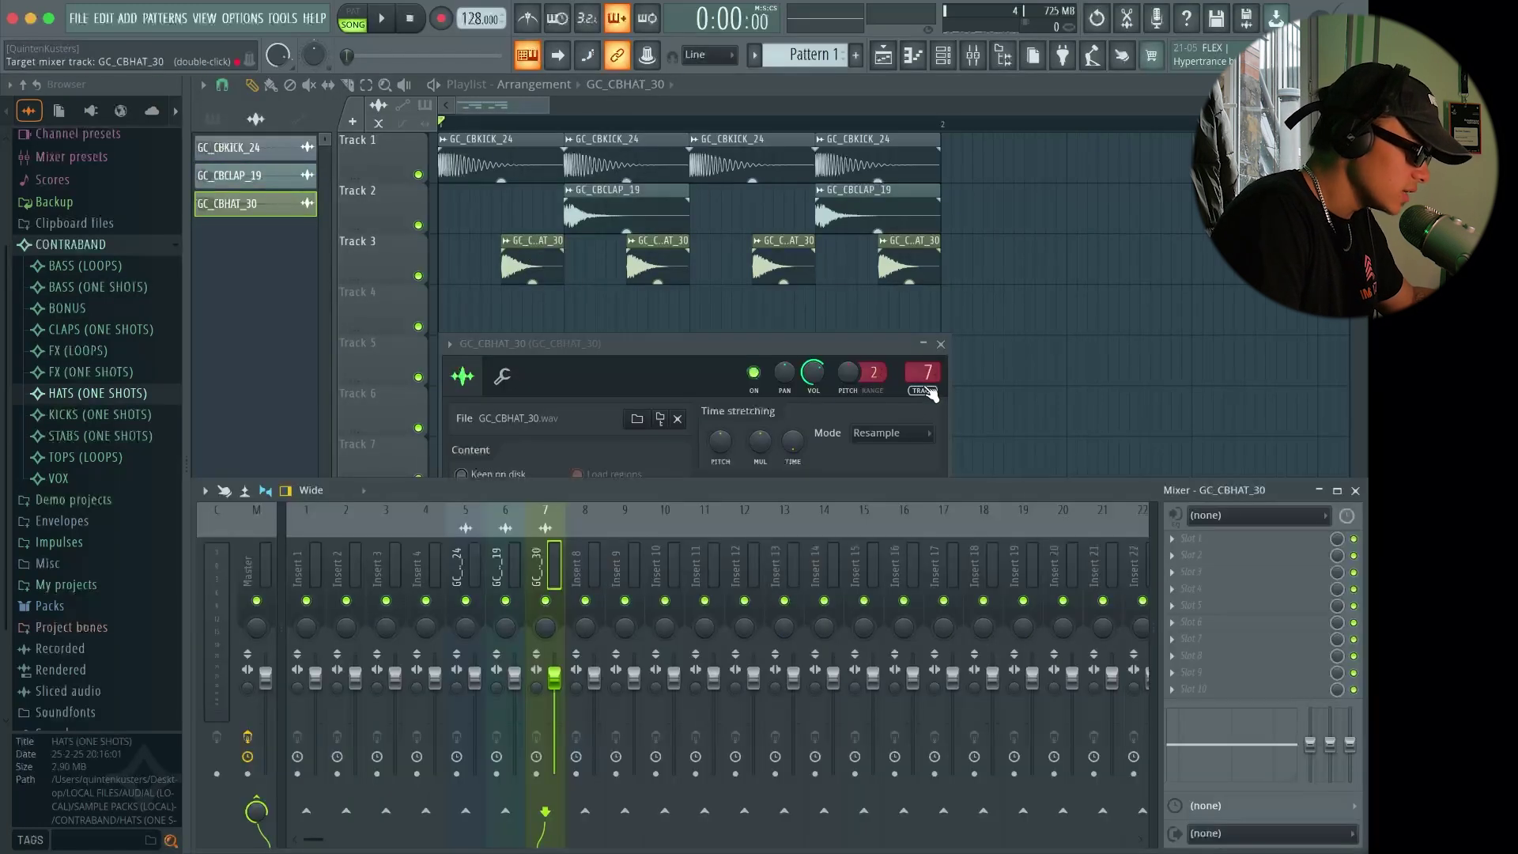
click(943, 344)
key(space)
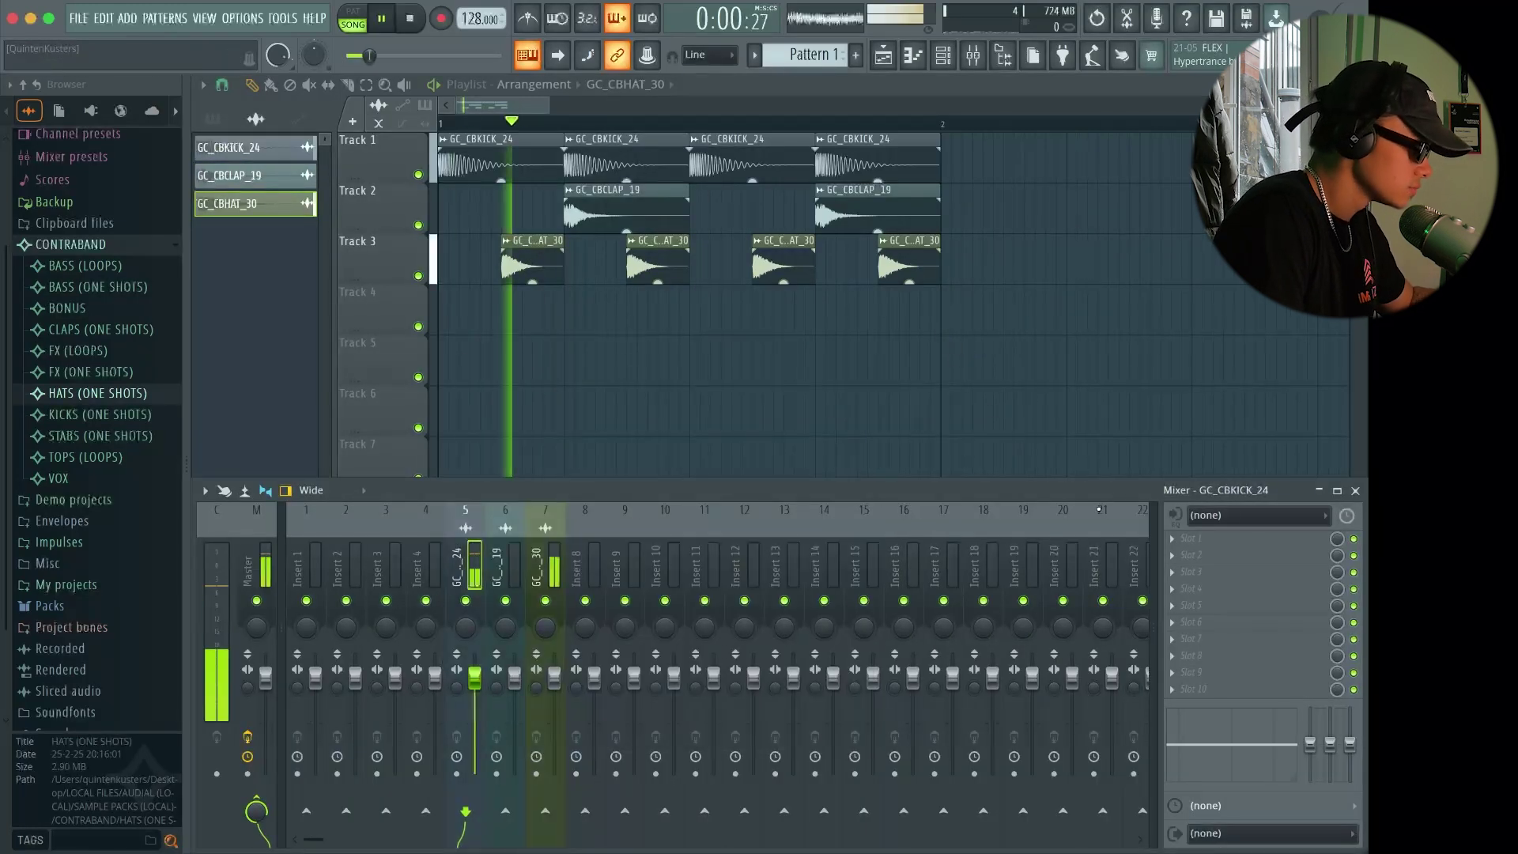
key(space)
key(F9)
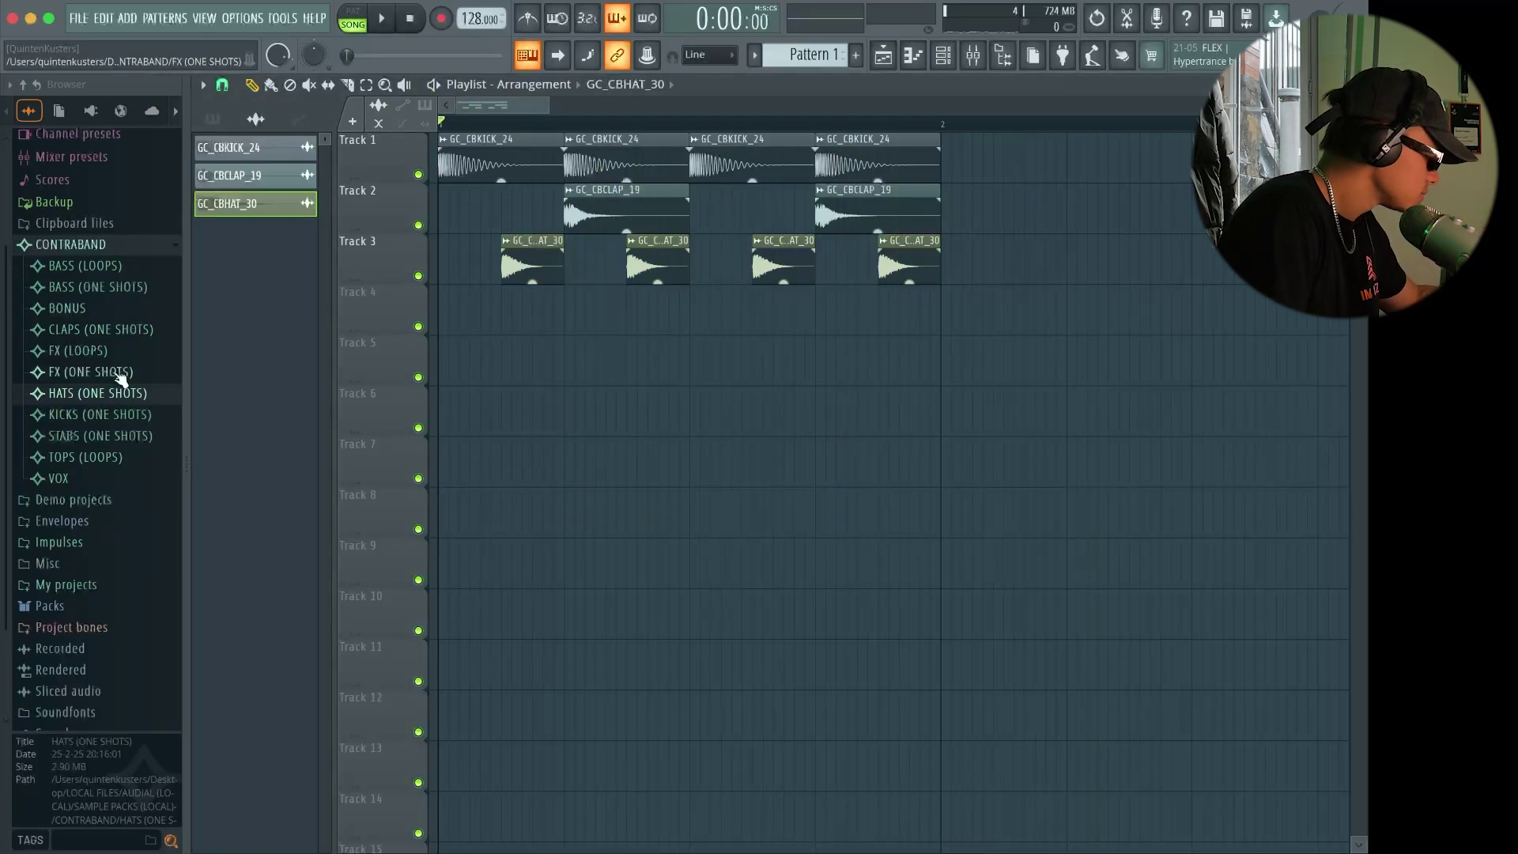
Preview loops in the TOPS (LOOPS) folder and place GC_CBTOP_12_126 on Track 5 at the start of bar 1
click(98, 457)
click(119, 555)
click(123, 575)
click(146, 381)
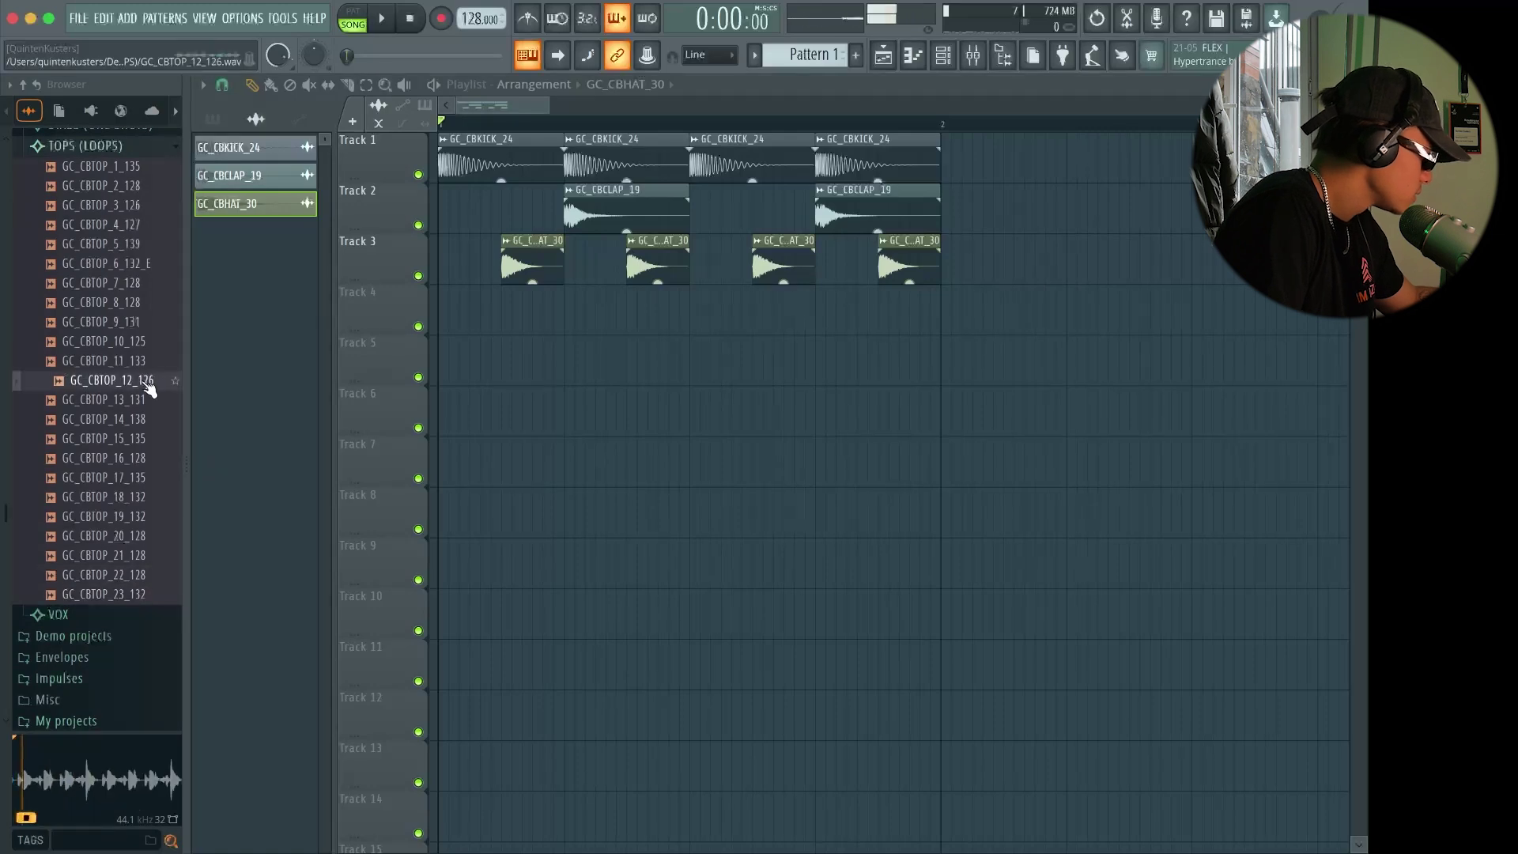
drag(147, 381, 437, 359)
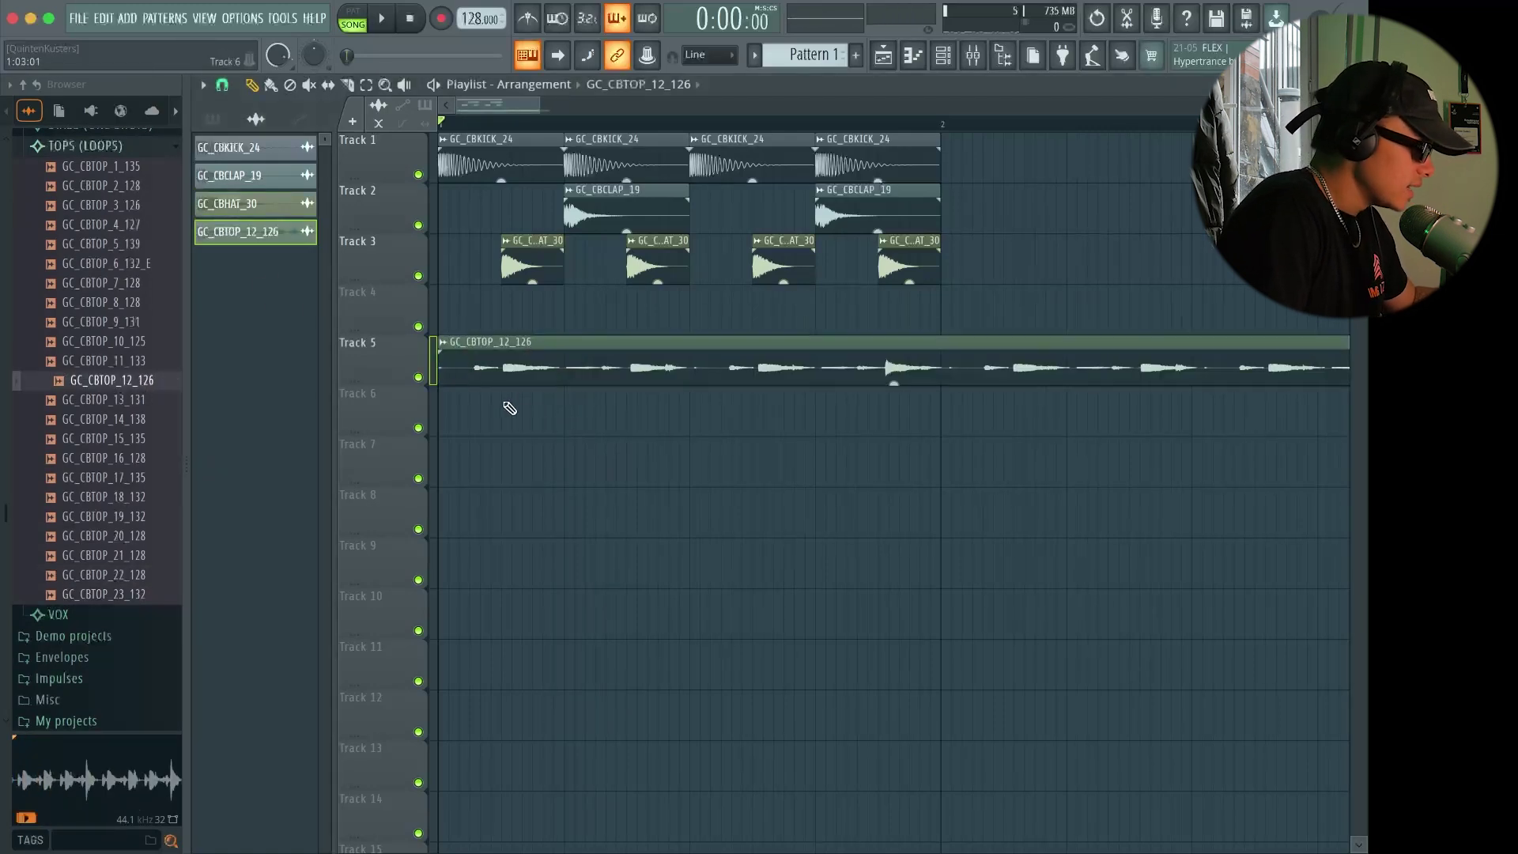
scroll(474, 395, down, 2)
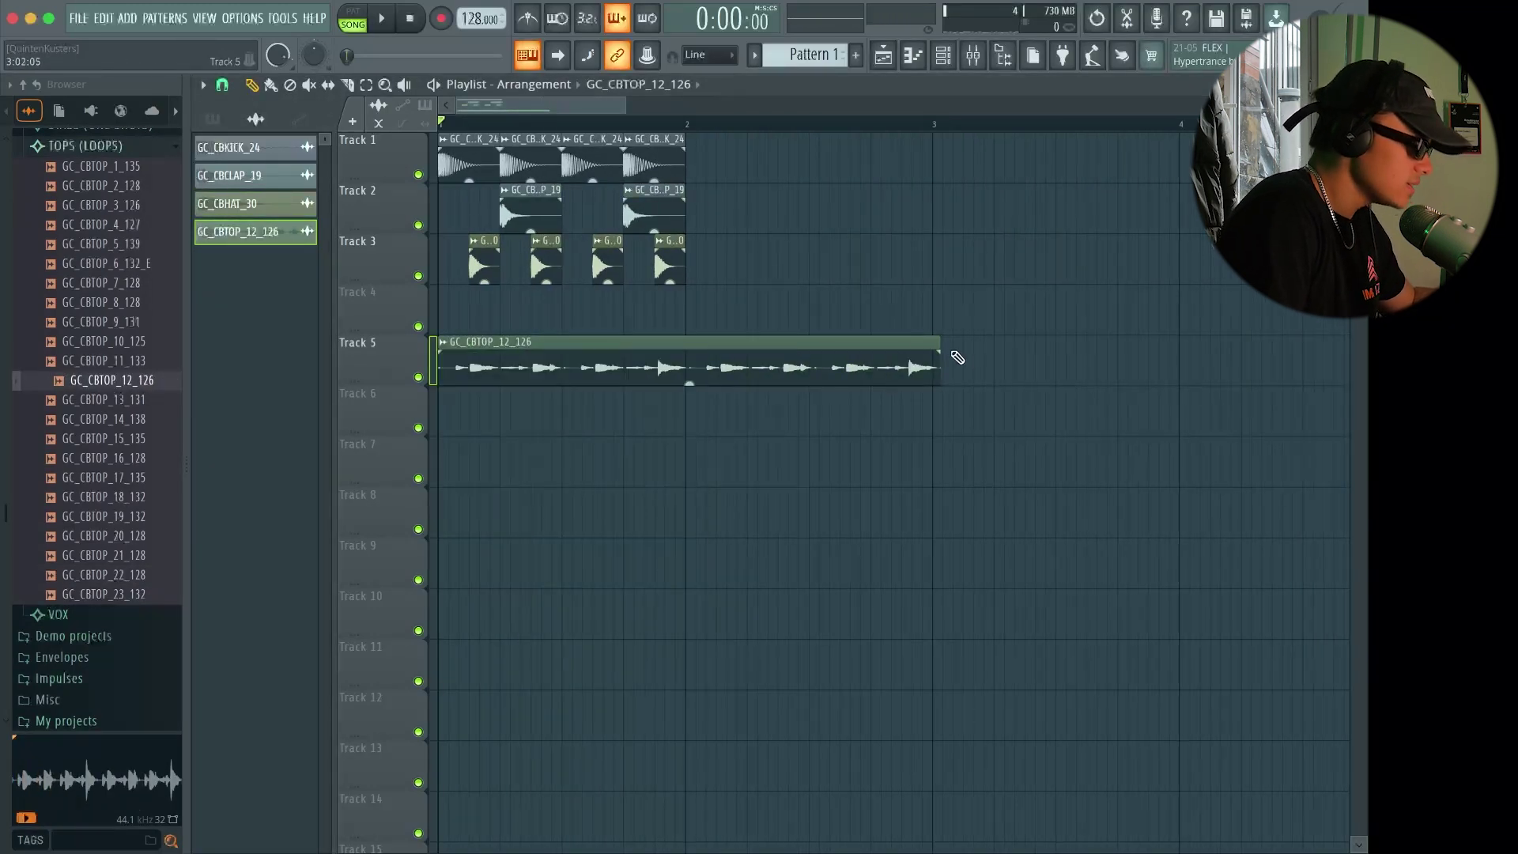
Solo Track 5 and play the GC_CBTOP_12_126 loop on its own
right_click(409, 376)
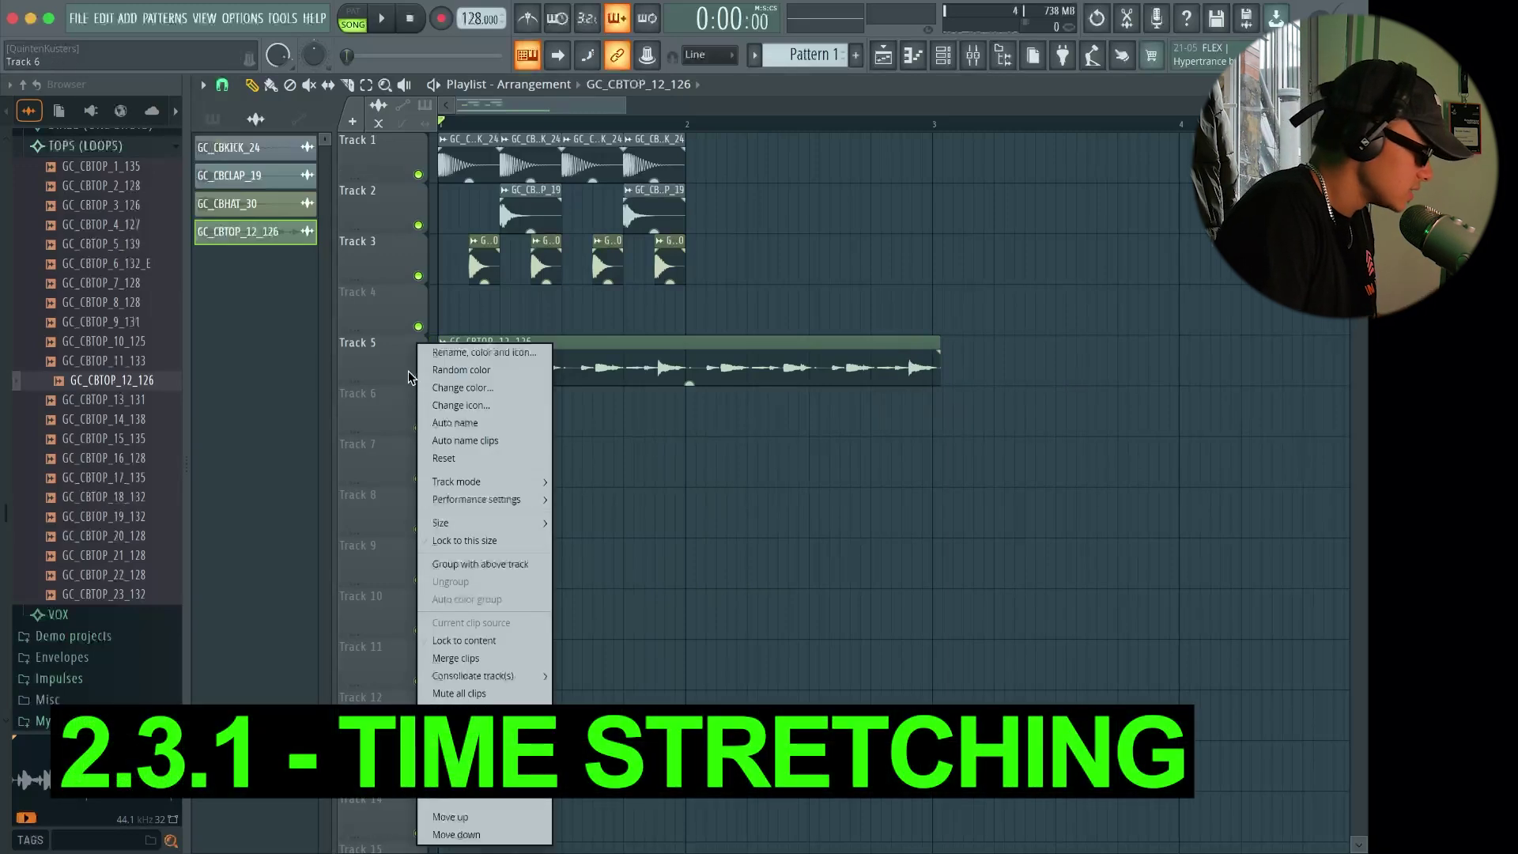
ctrl+click(418, 376)
key(space)
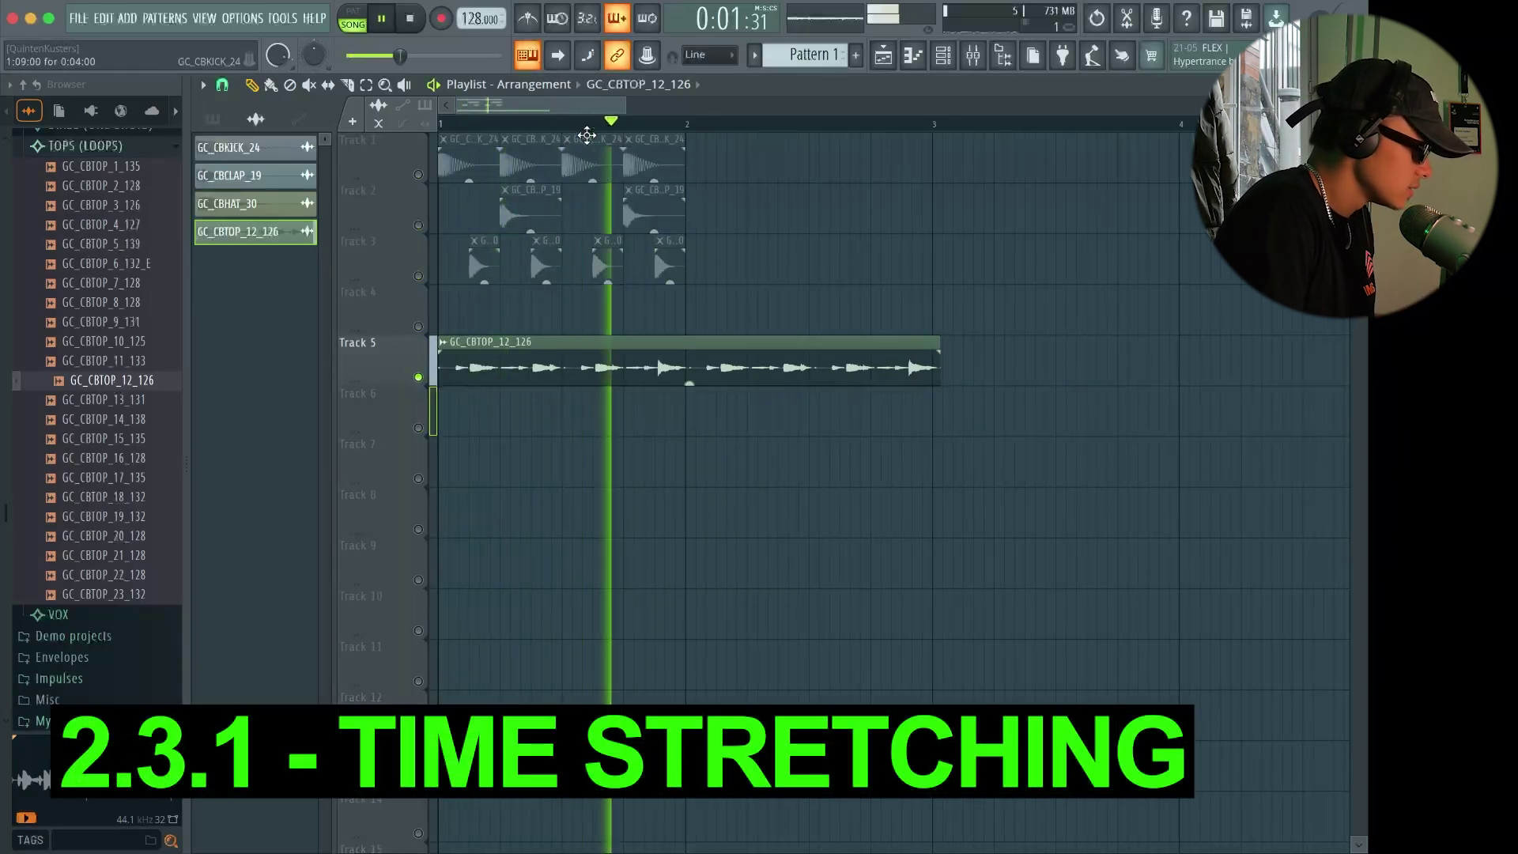
key(space)
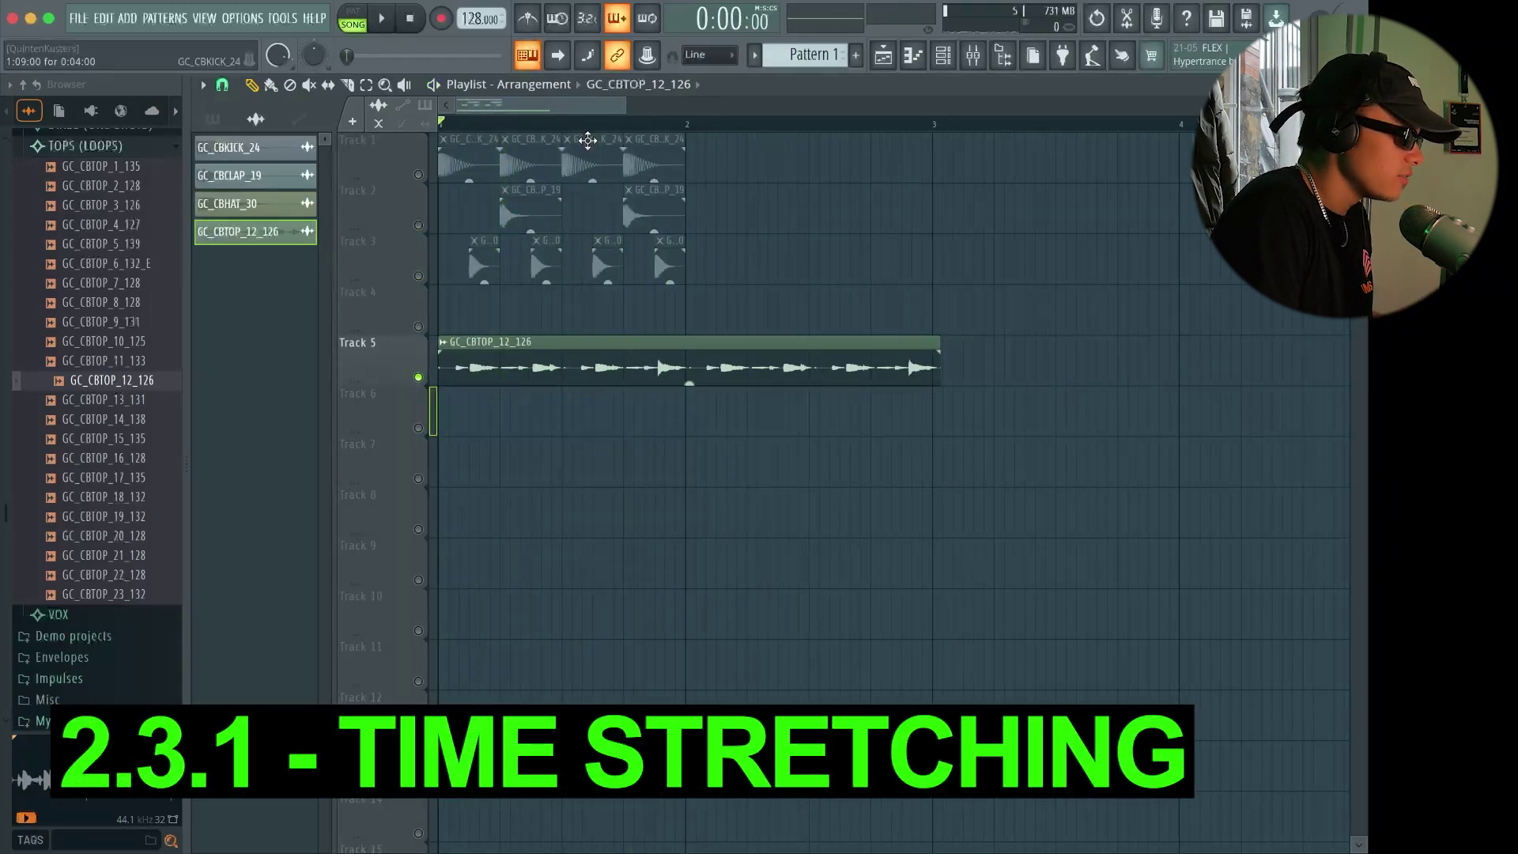
Play the soloed top loop against the metronome to check its timing, and switch the metronome off
click(528, 23)
key(space)
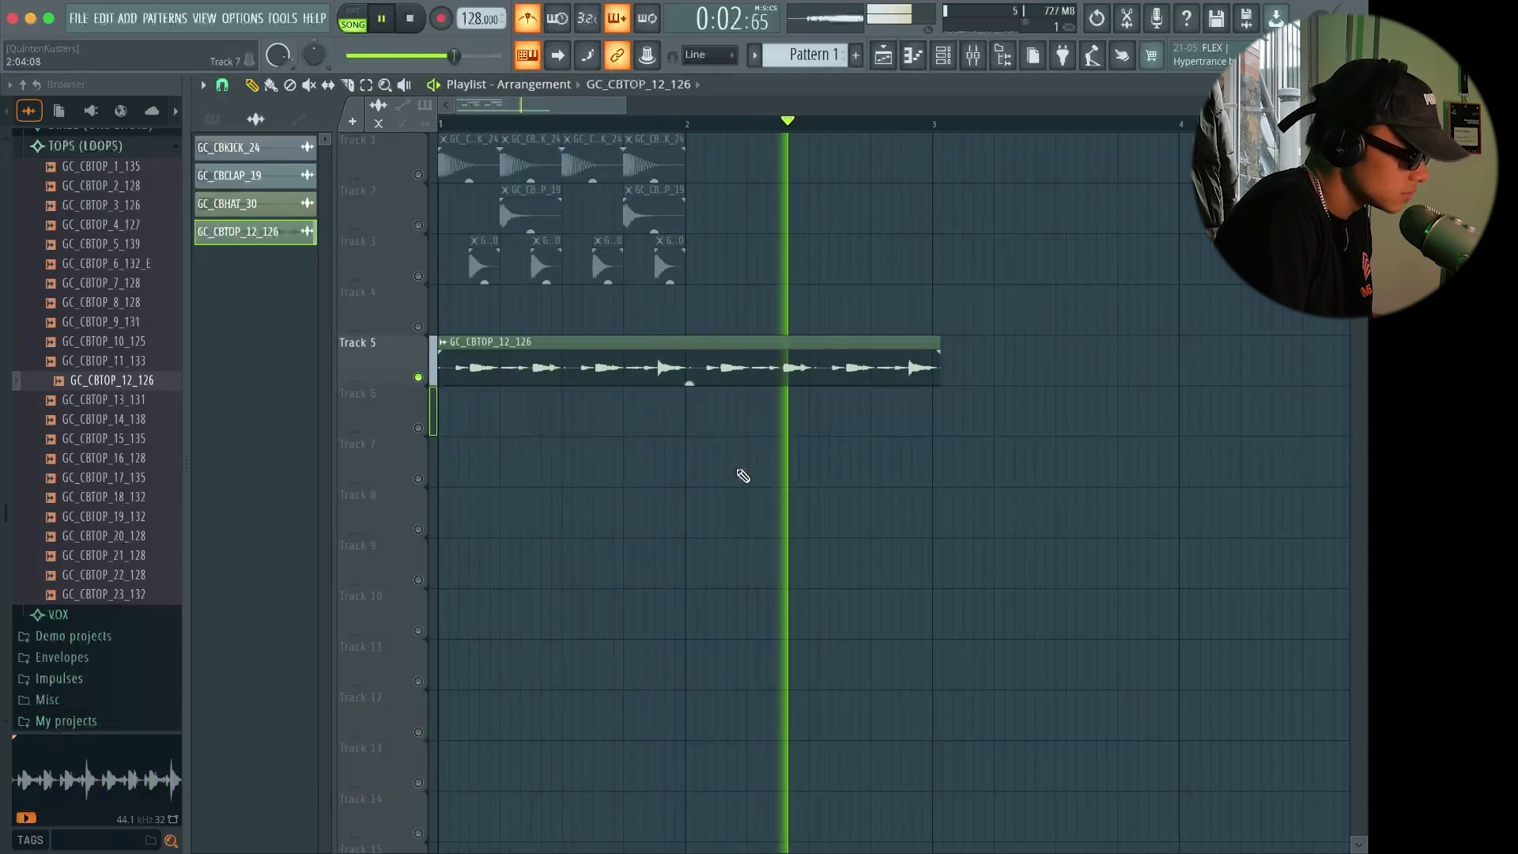
key(space)
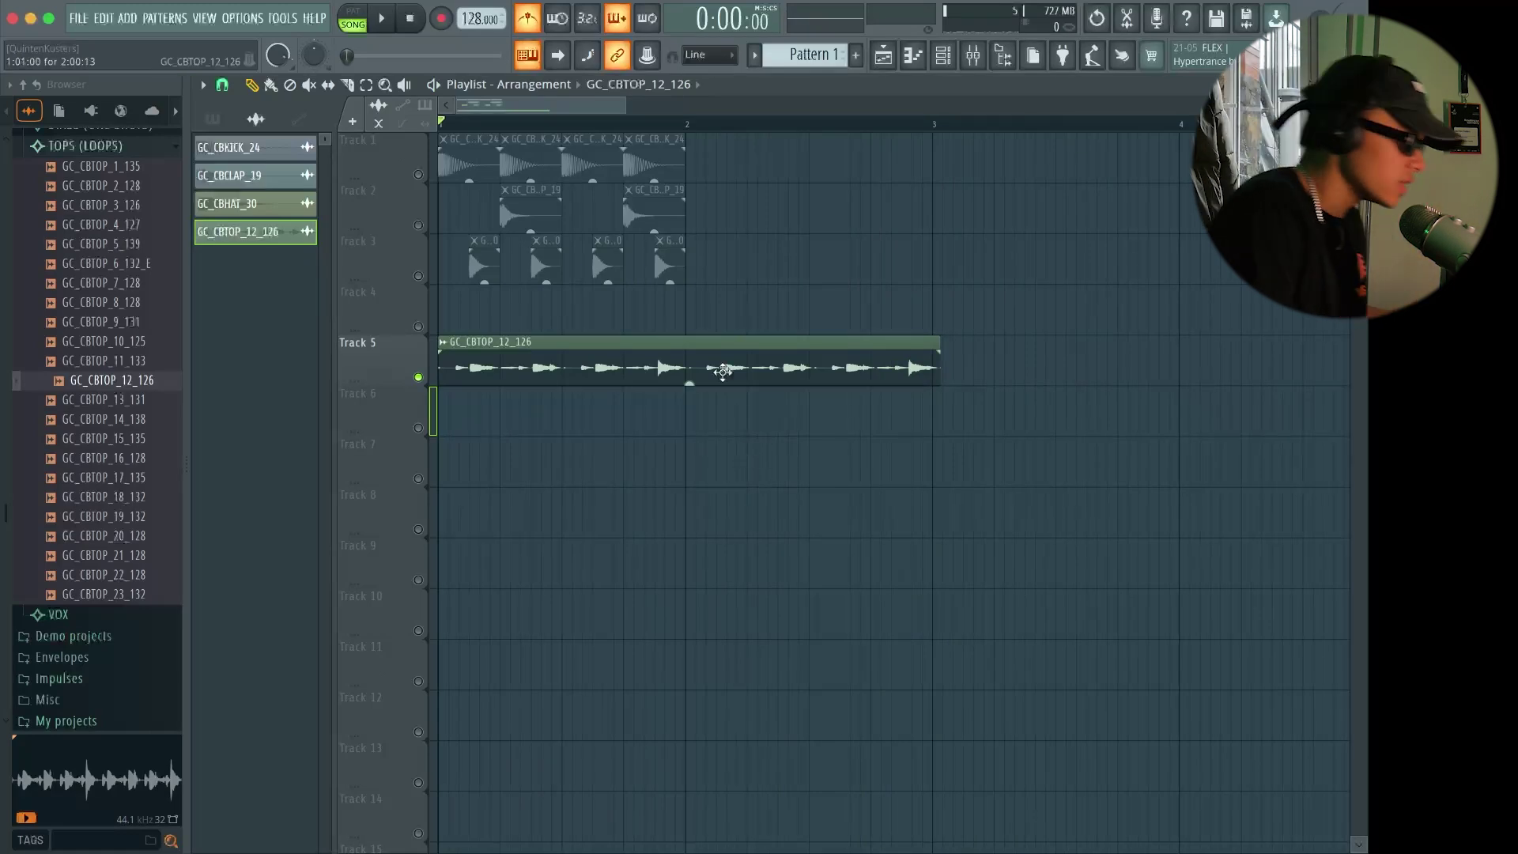
click(528, 18)
Unmute Tracks 1 to 4 in the playlist
click(418, 174)
drag(418, 225, 419, 275)
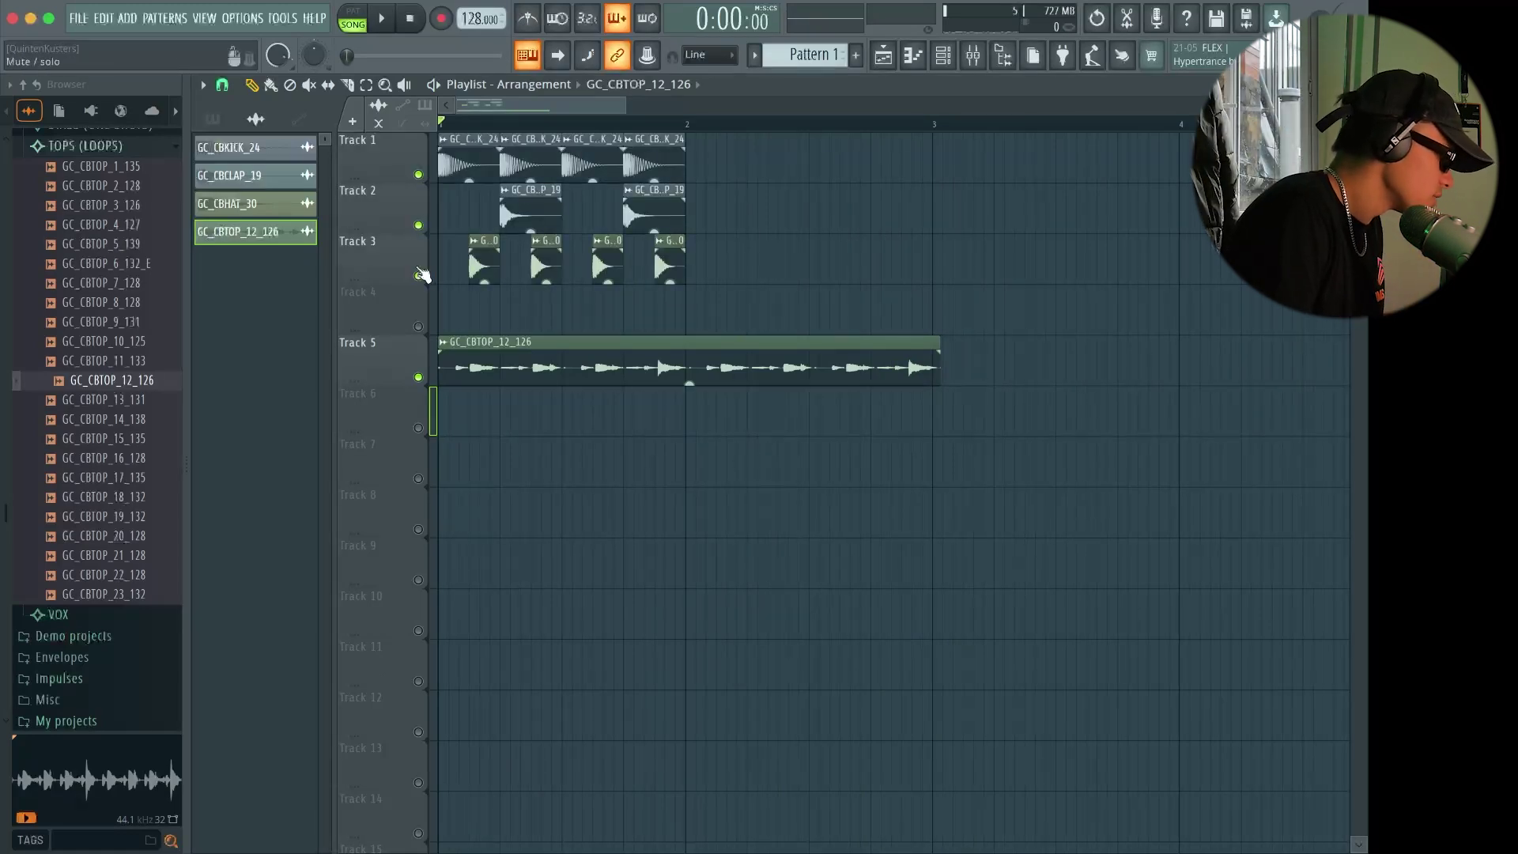
click(428, 332)
Stretch the GC_CBTOP_12_126 clip on Track 5 so it ends exactly at the start of bar 3
scroll(888, 396, up, 8)
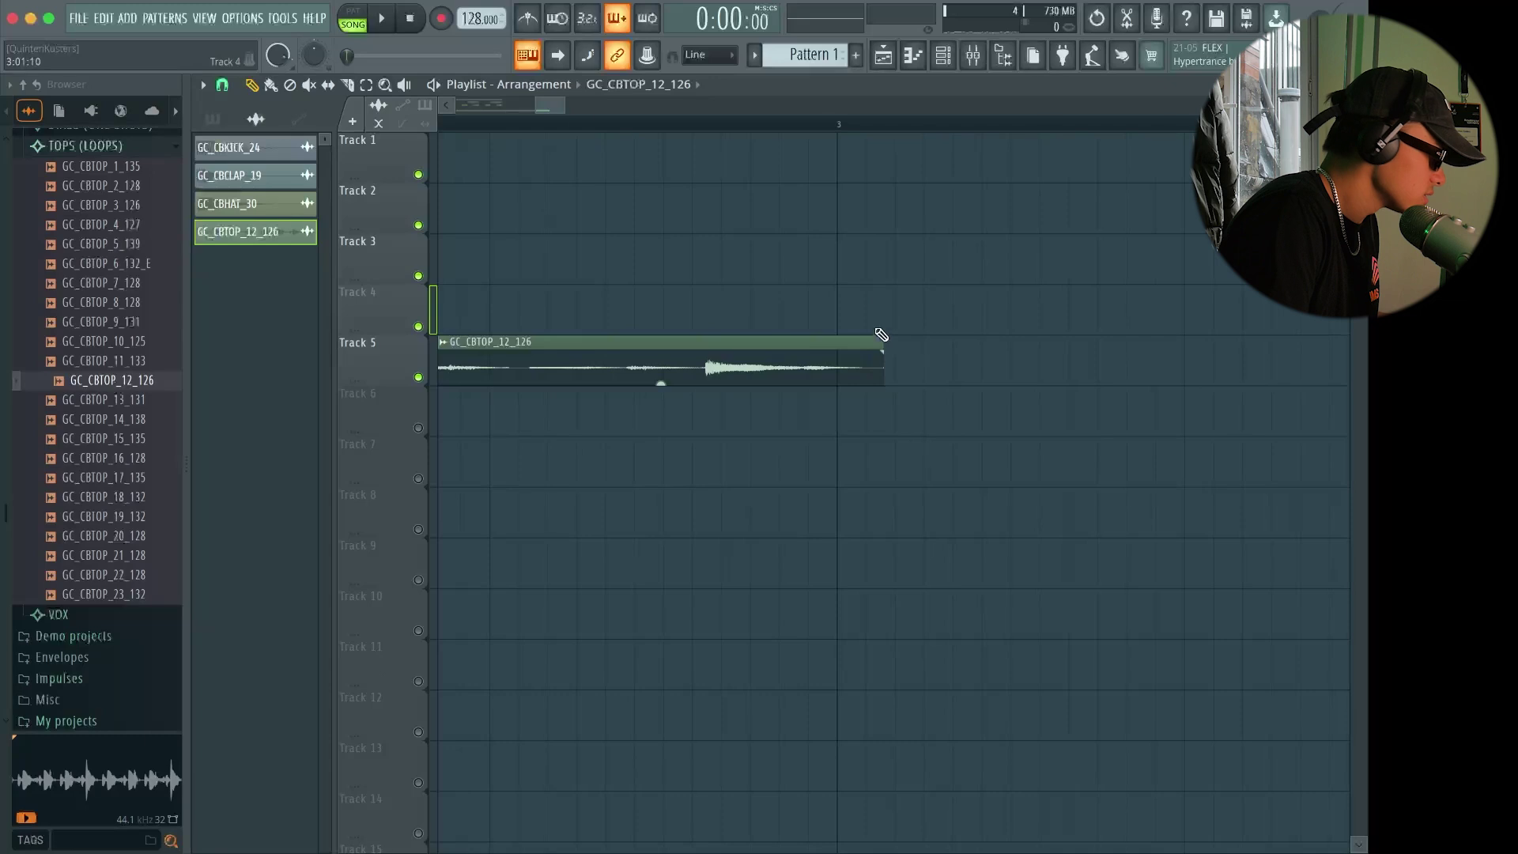
drag(845, 388, 838, 391)
scroll(843, 454, down, 8)
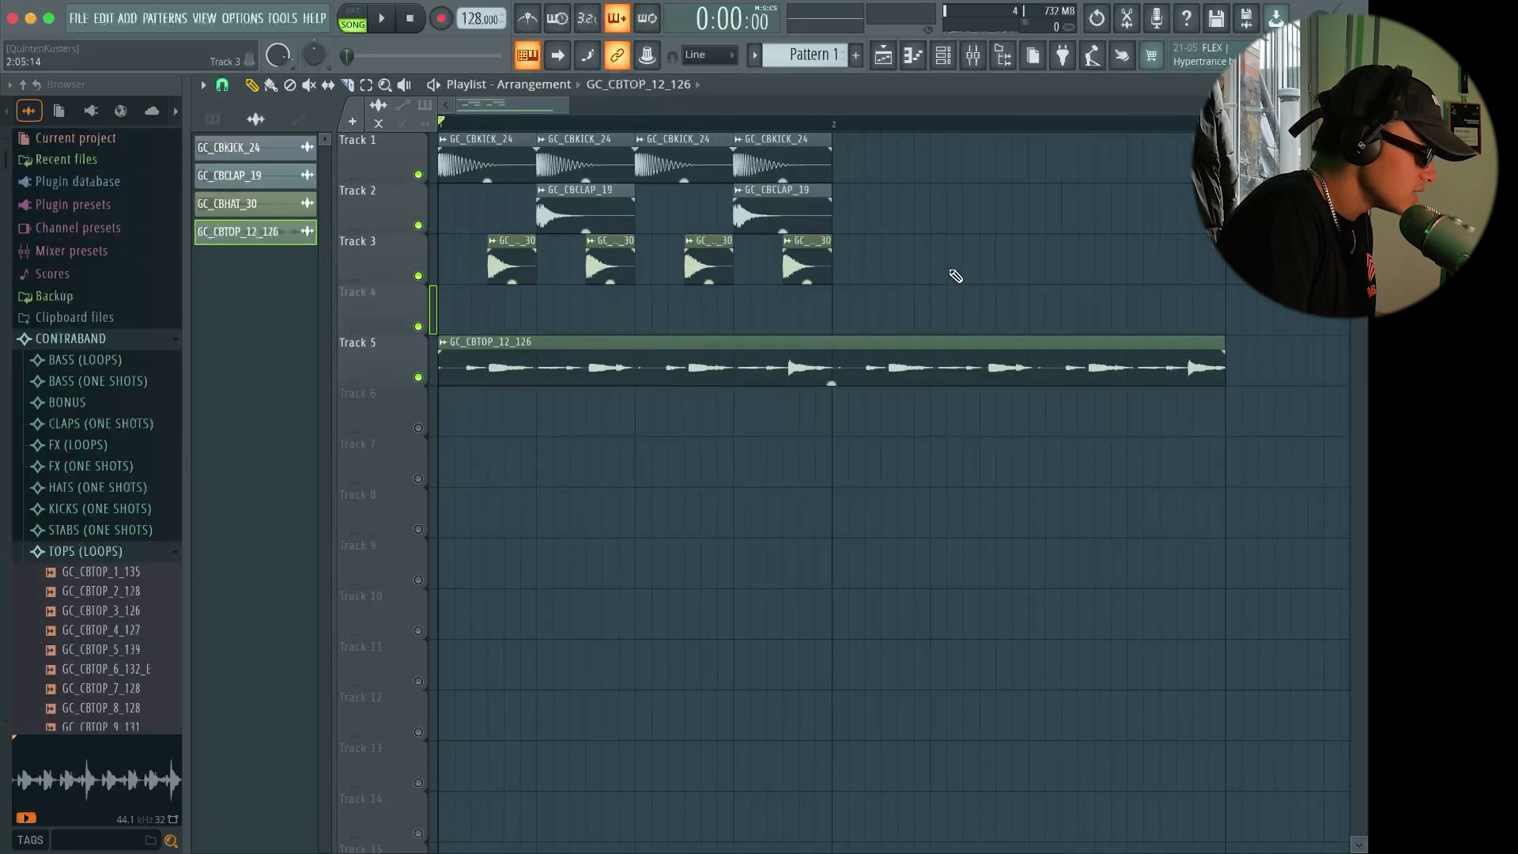
Duplicate the kick, clap and hat clips of Tracks 1 to 3 into bar 2 and play them with the top loop
drag(956, 276, 338, 119)
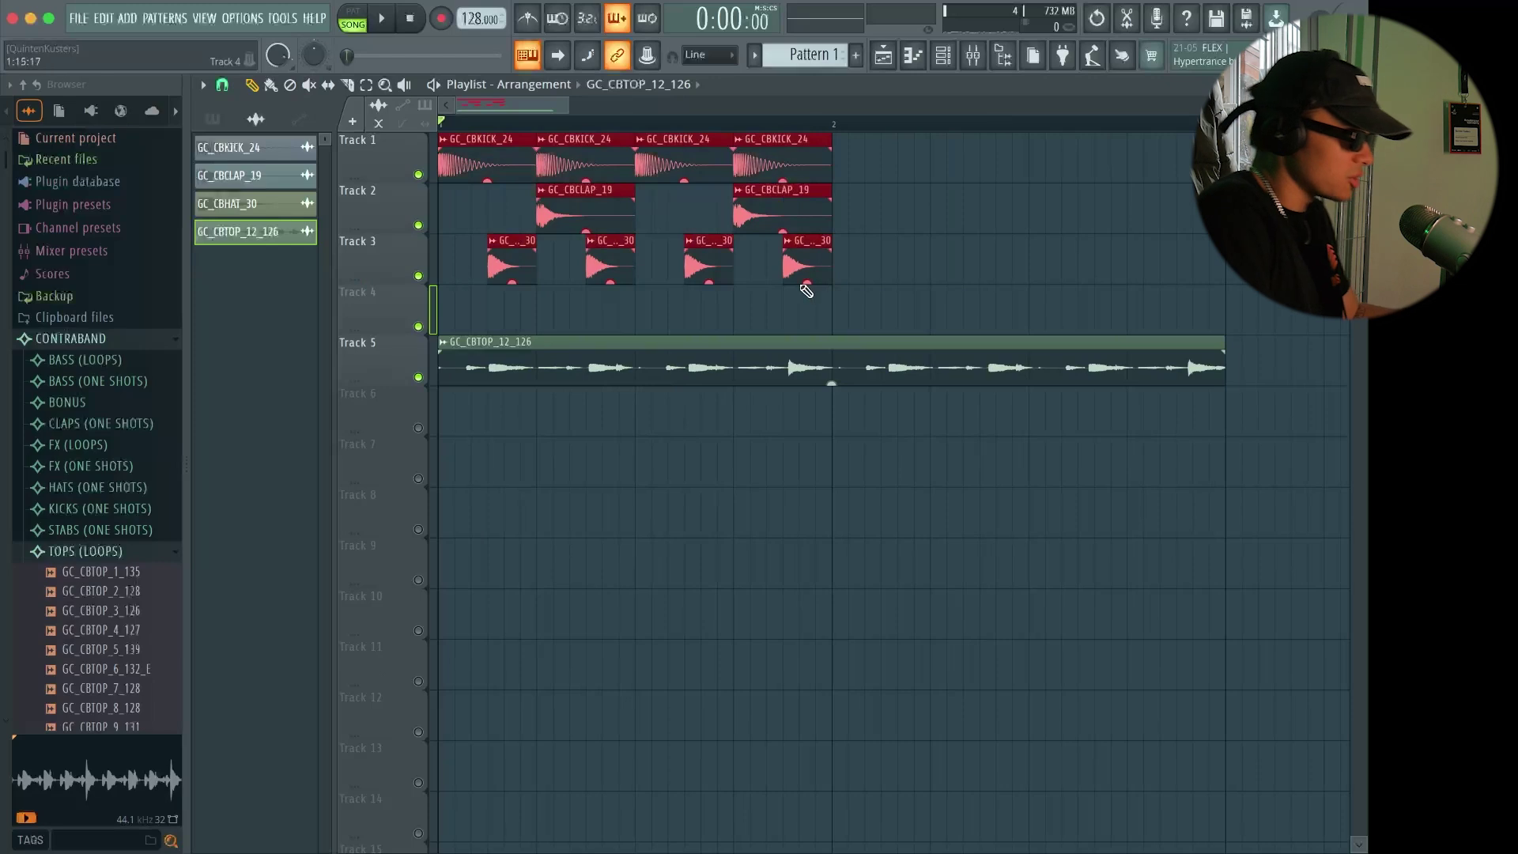
key(ctrl+b)
scroll(843, 405, down, 6)
key(space)
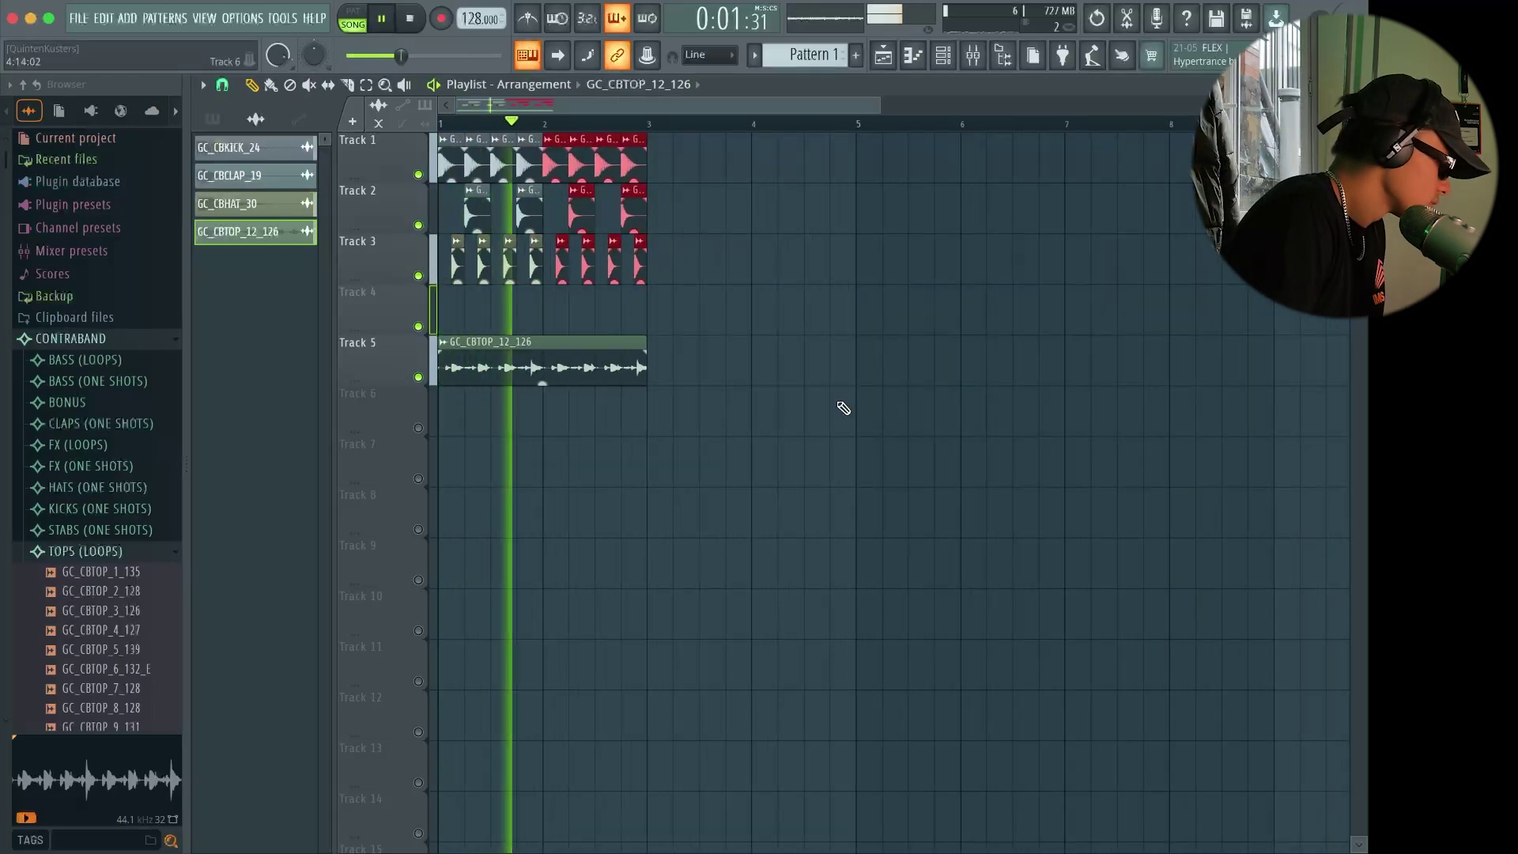
key(space)
click(577, 125)
key(space)
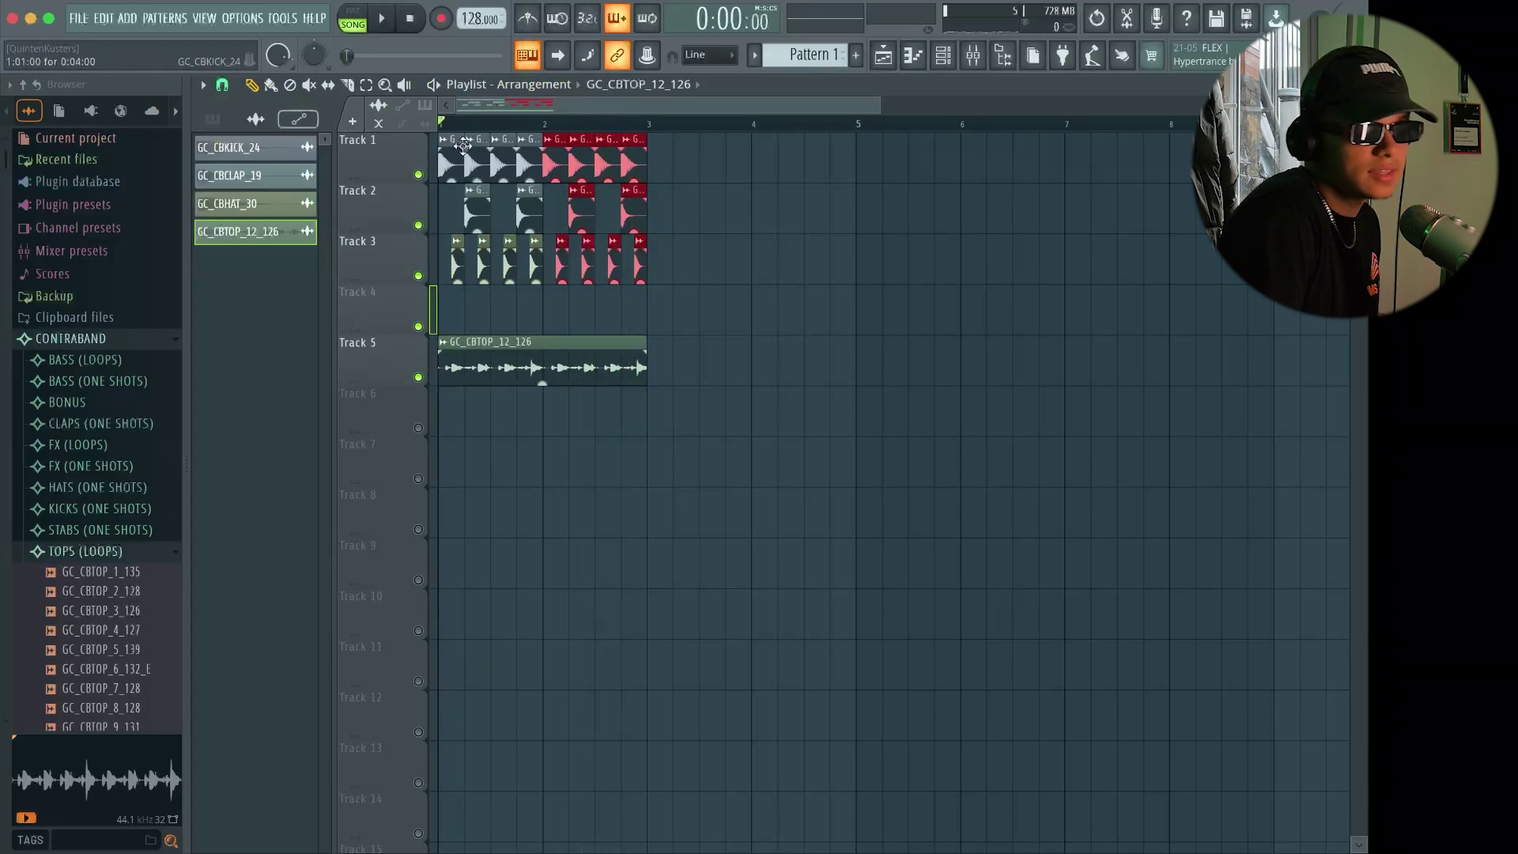
scroll(348, 400, up, 3)
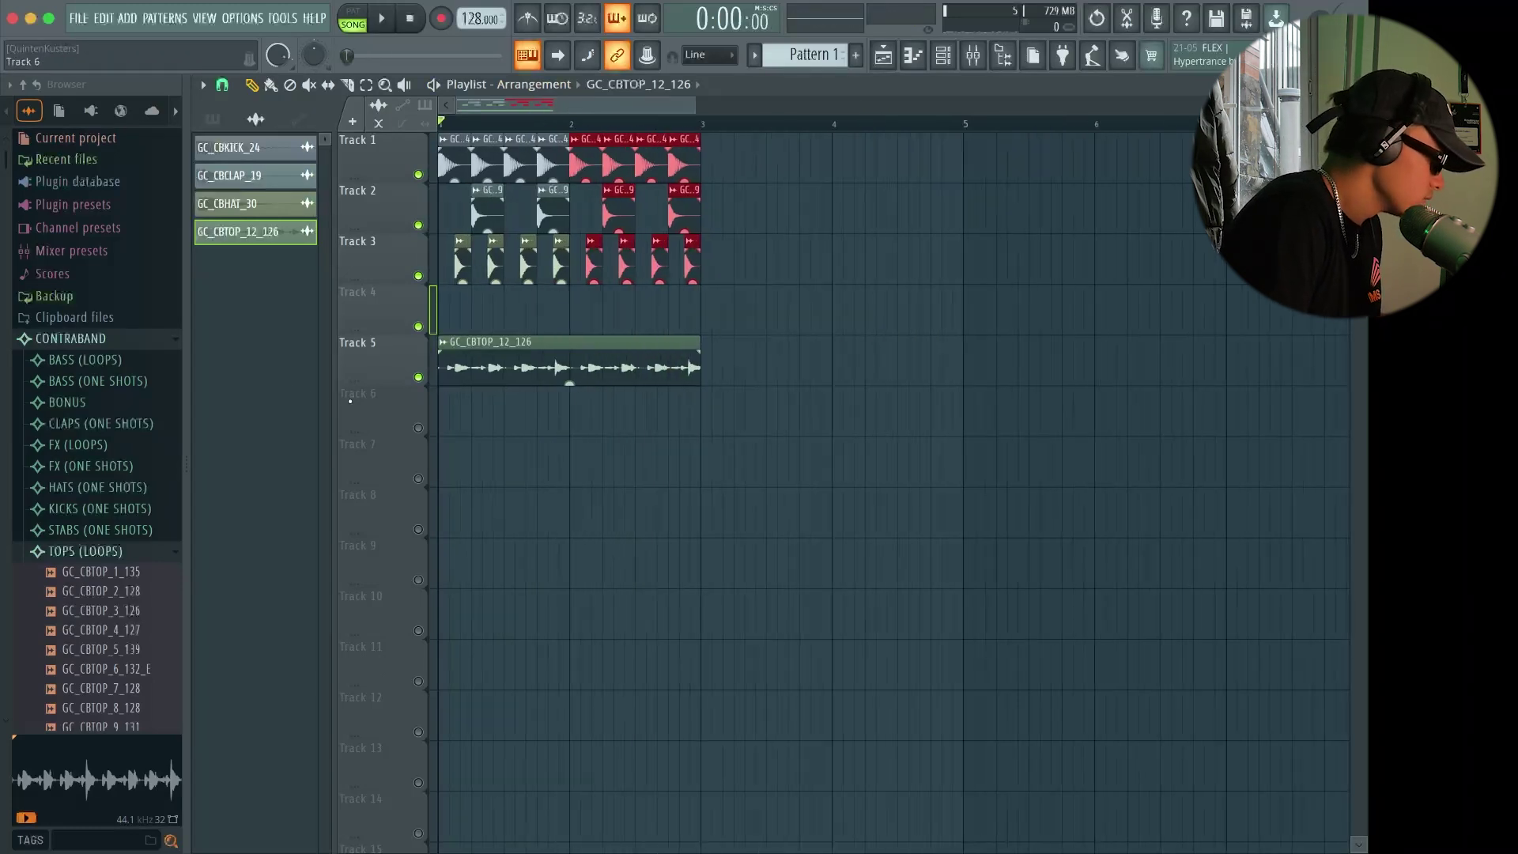
Undo the recent playlist edits, back to the unstretched GC_CBTOP_12_126 clip and the drum clips in bar 1 only
right_click(417, 377)
scroll(724, 335, up, 9)
drag(954, 343, 1003, 356)
key(ctrl+alt+z)
key(ctrl+alt+z)
key(ctrl+alt+z)
key(ctrl+alt+z)
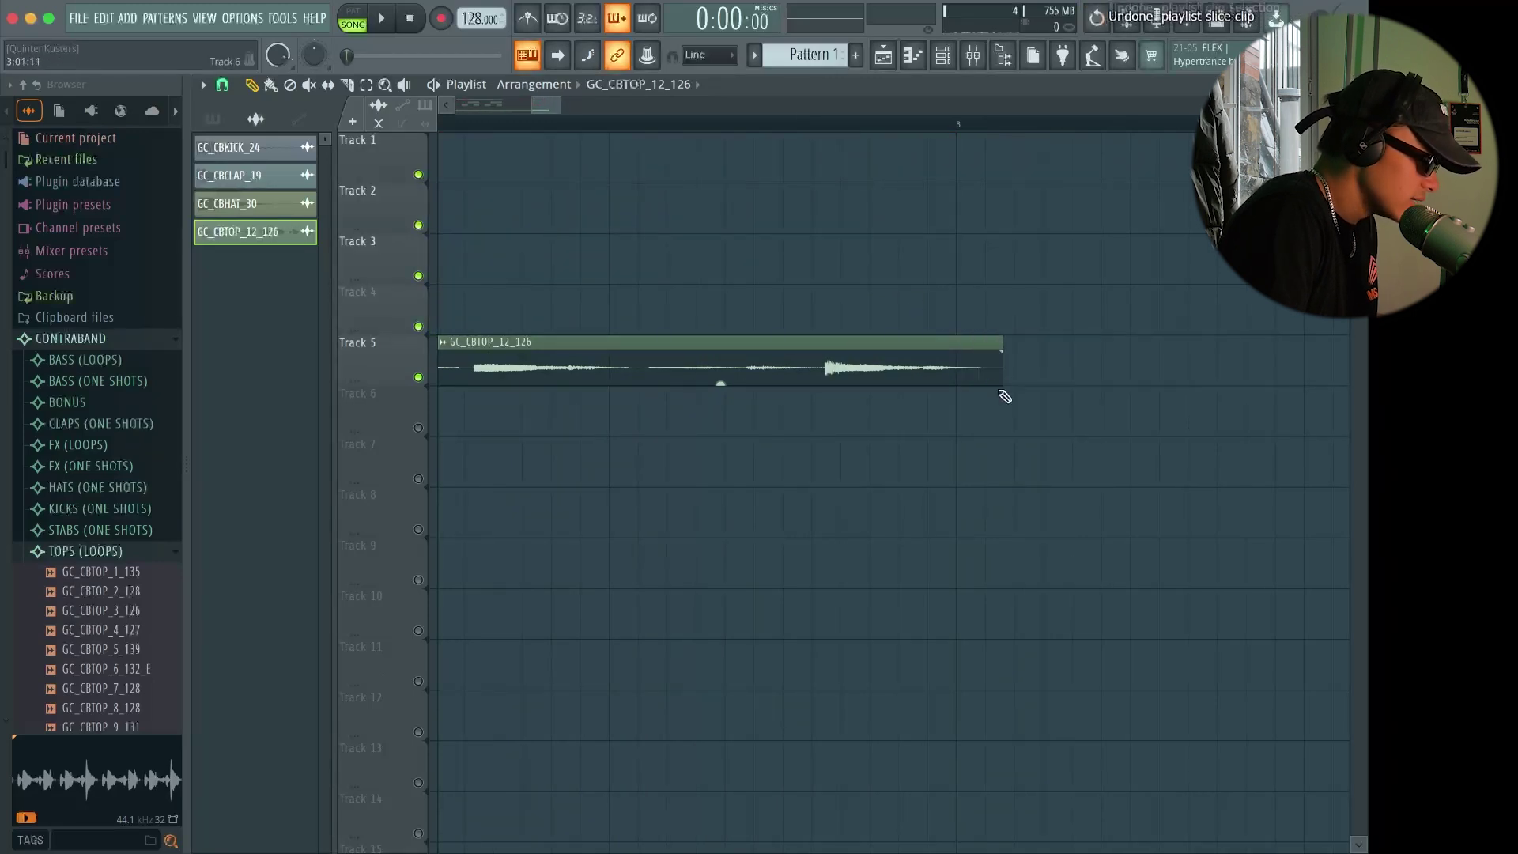
scroll(1060, 445, down, 5)
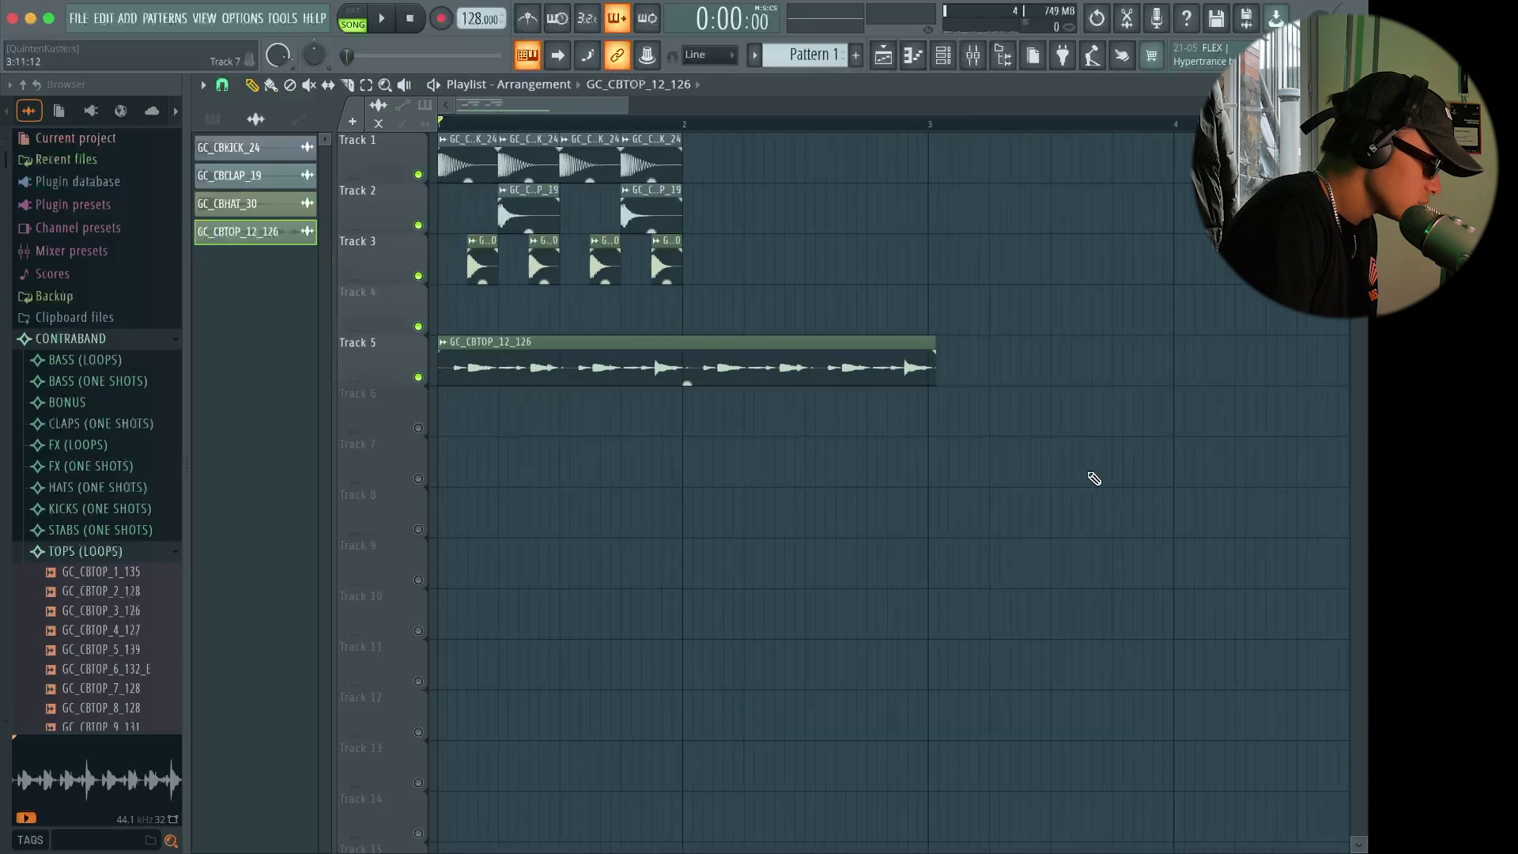
scroll(715, 400, up, 5)
scroll(761, 324, up, 4)
drag(601, 128, 755, 131)
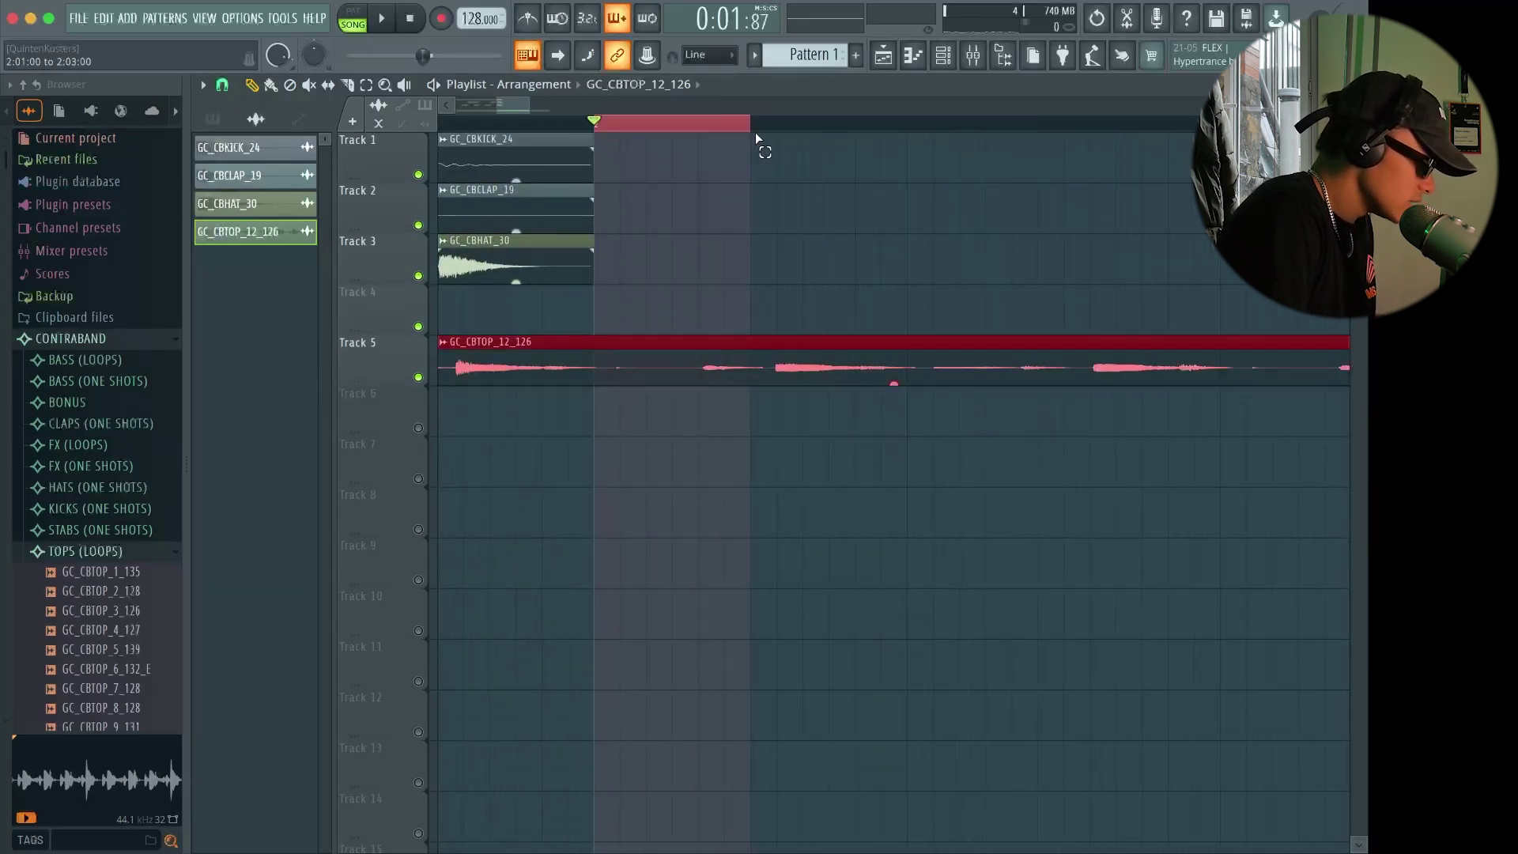
scroll(760, 139, down, 3)
scroll(738, 396, up, 5)
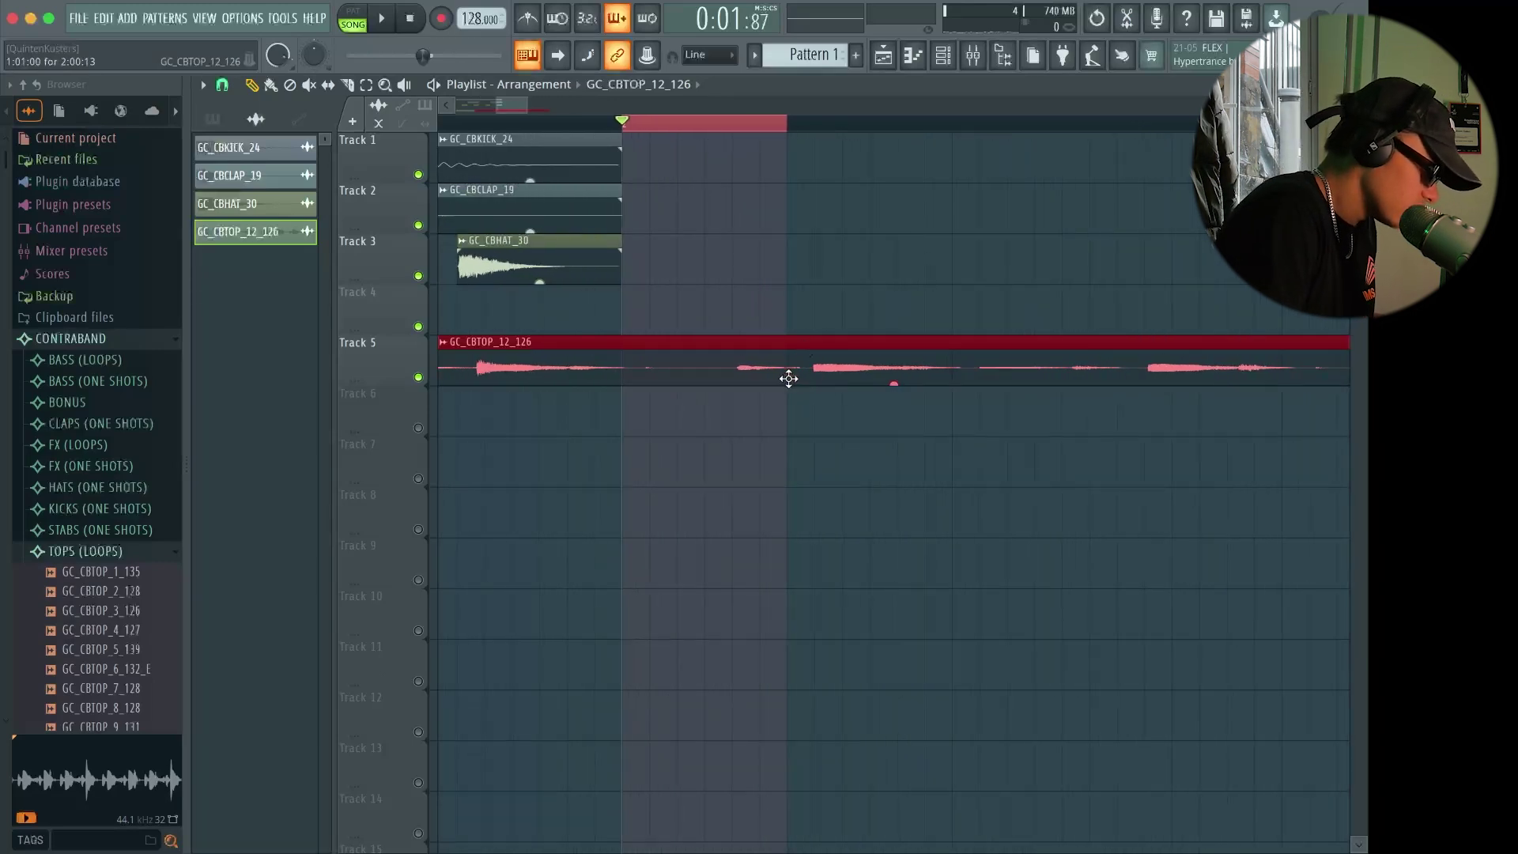
key(ctrl+z)
Set the playlist's grid snap to none
click(222, 87)
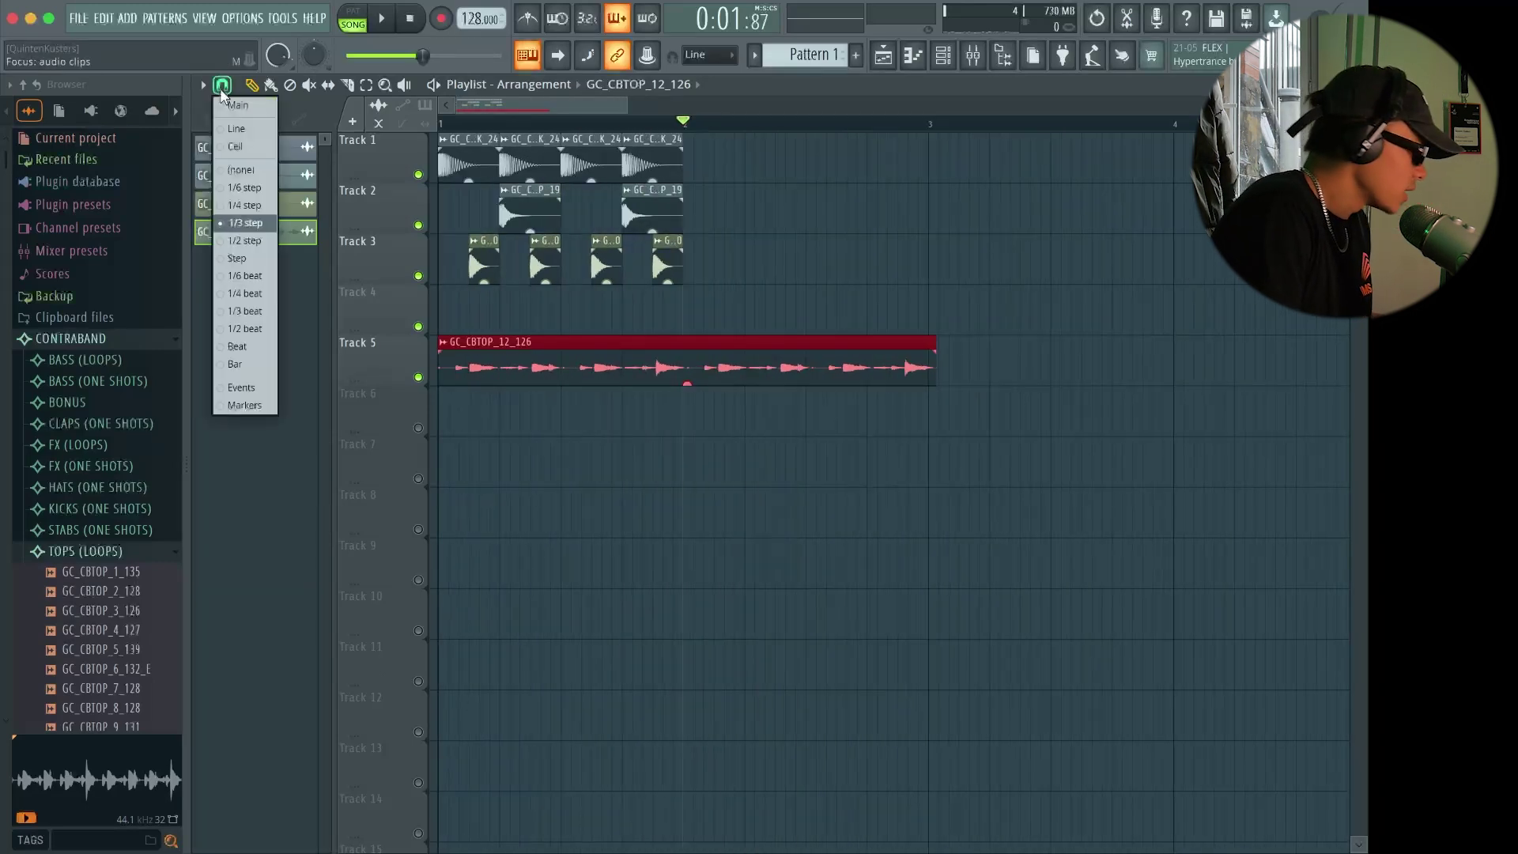
click(244, 172)
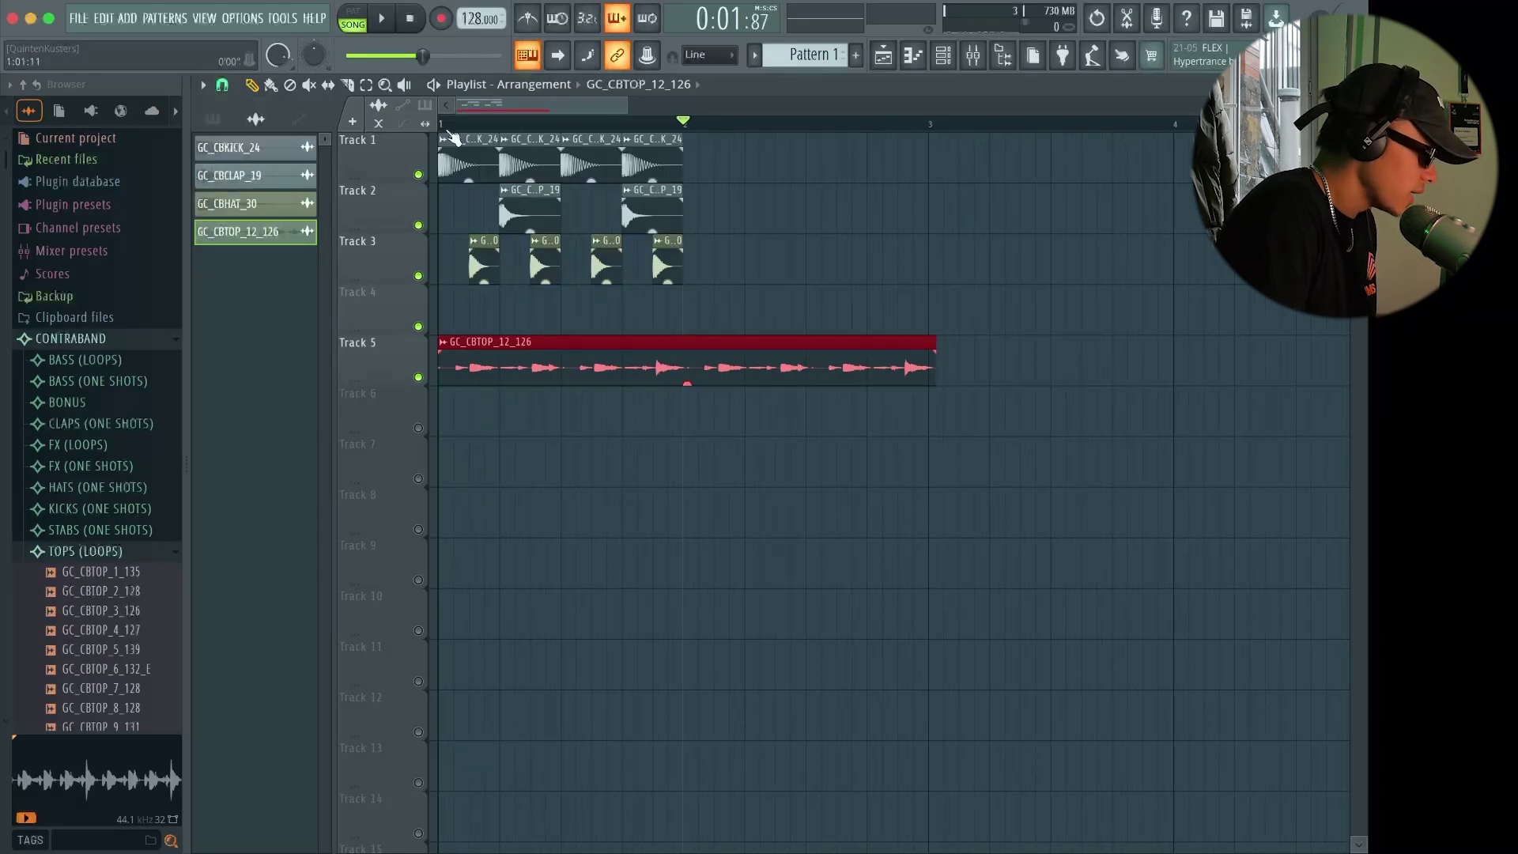
Try stretching the GC_CBTOP_12_126 clip on Track 5 to end at the start of bar 3, play it, and undo the resize
scroll(933, 345, up, 5)
drag(969, 344, 922, 356)
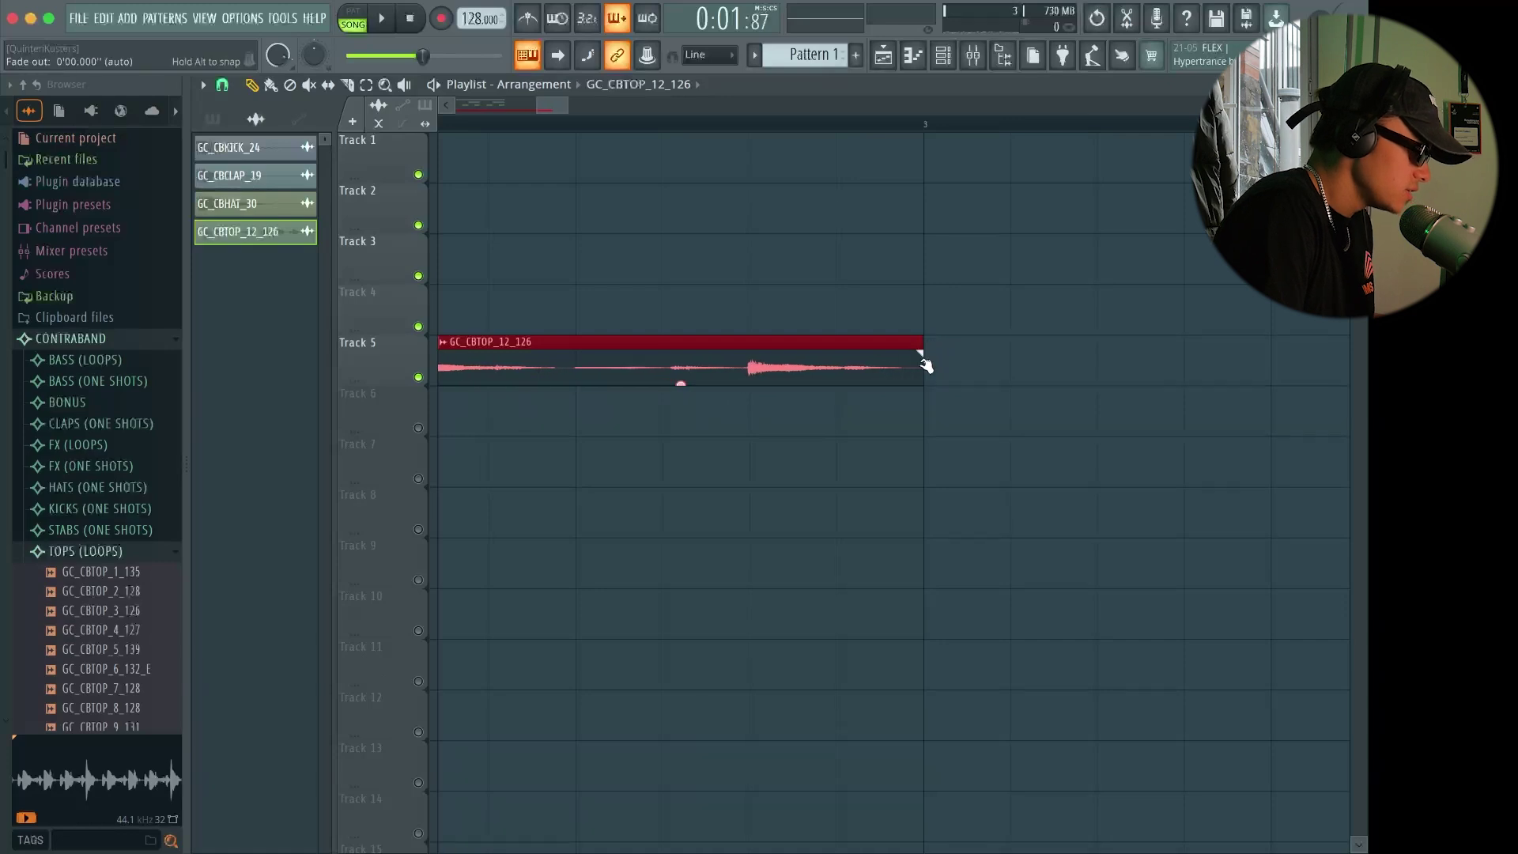
scroll(864, 434, down, 3)
key(space)
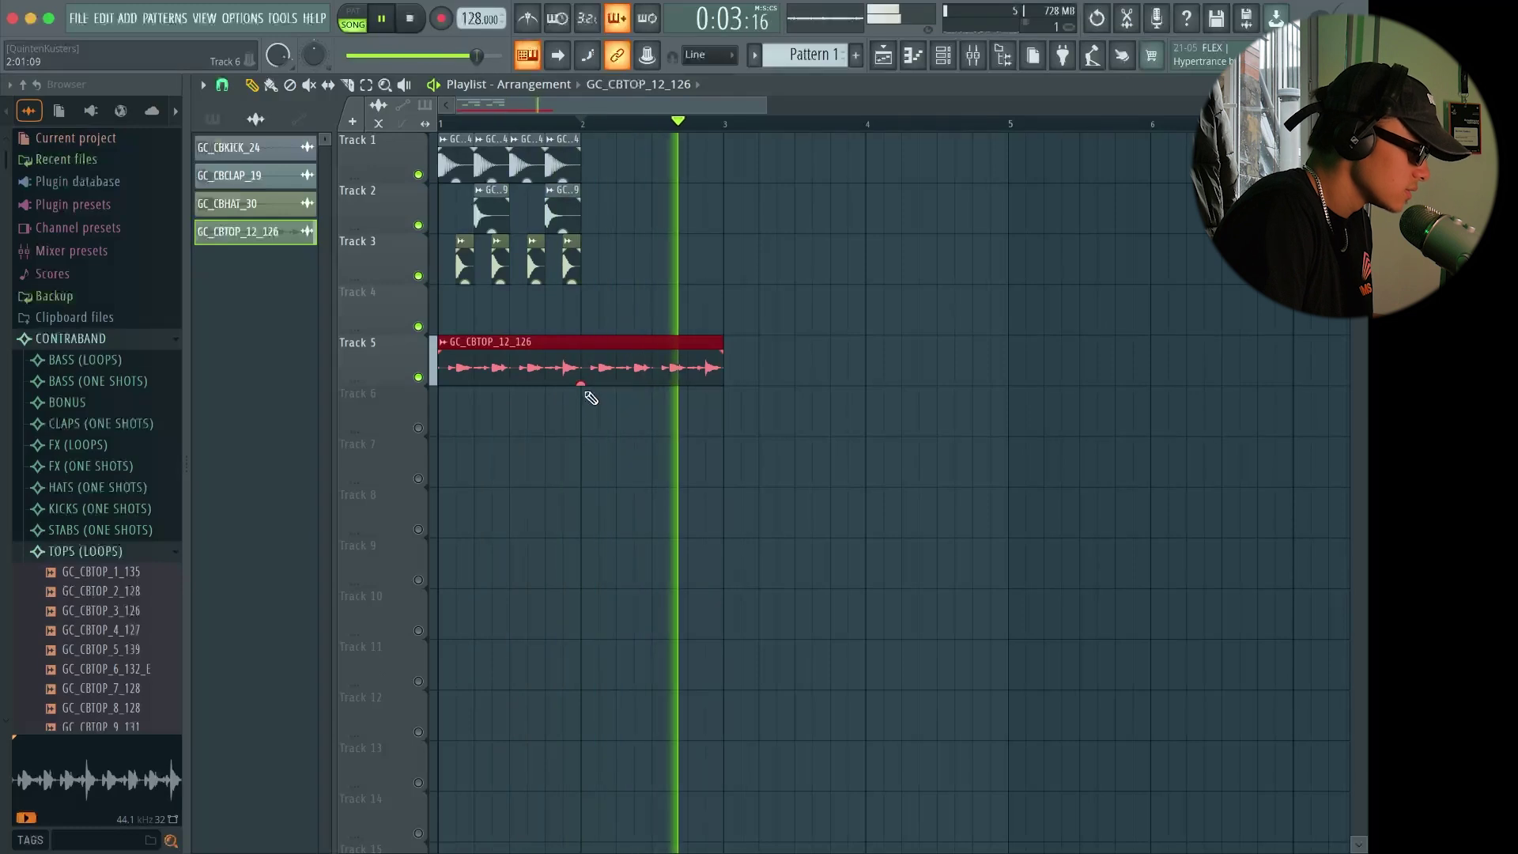
key(space)
key(super+z)
key(super+z)
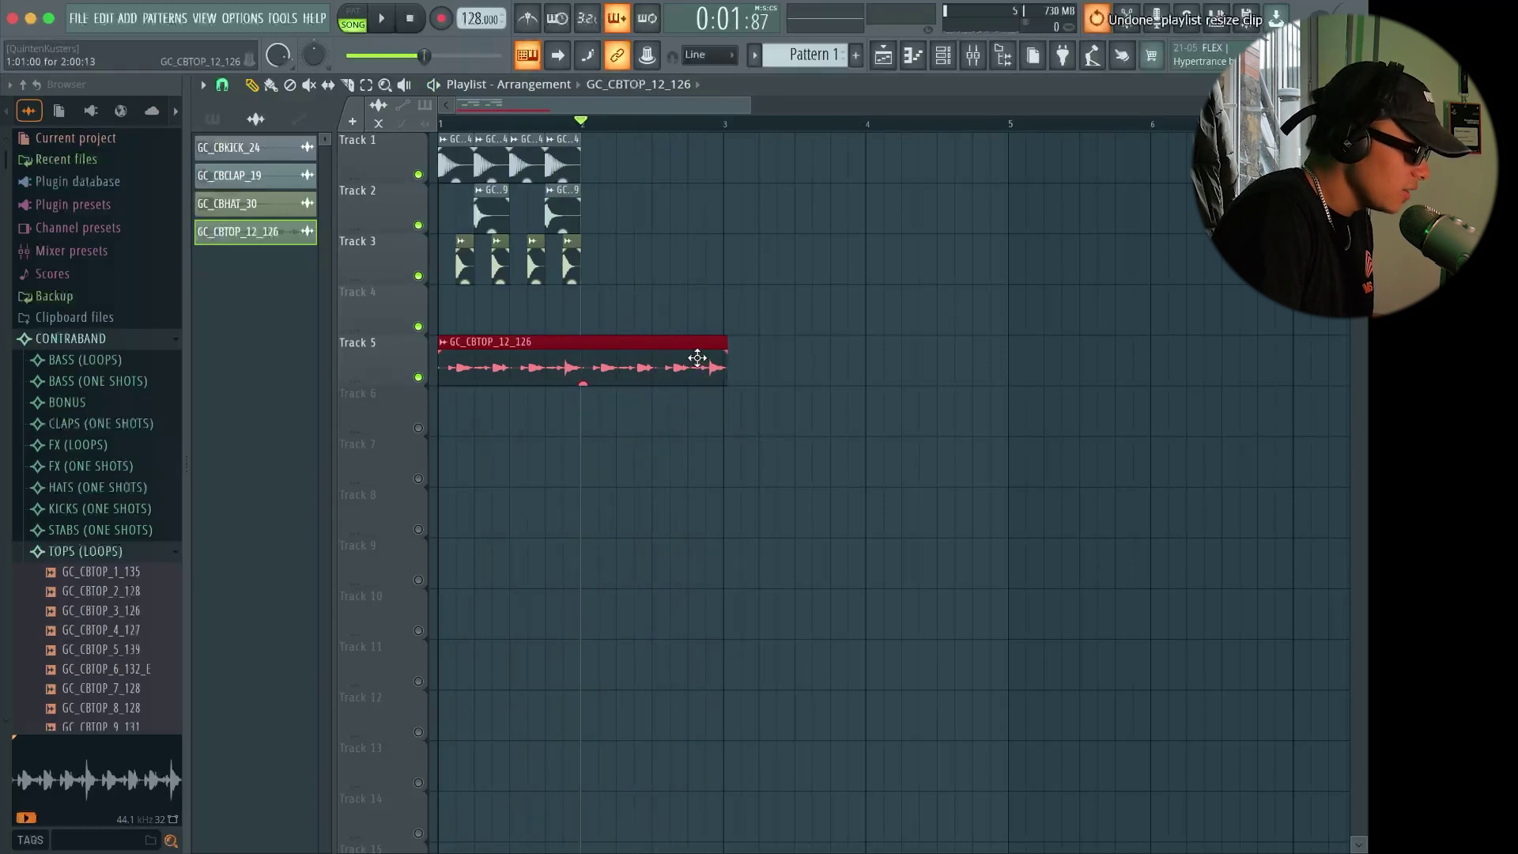
scroll(545, 419, up, 5)
scroll(757, 407, down, 3)
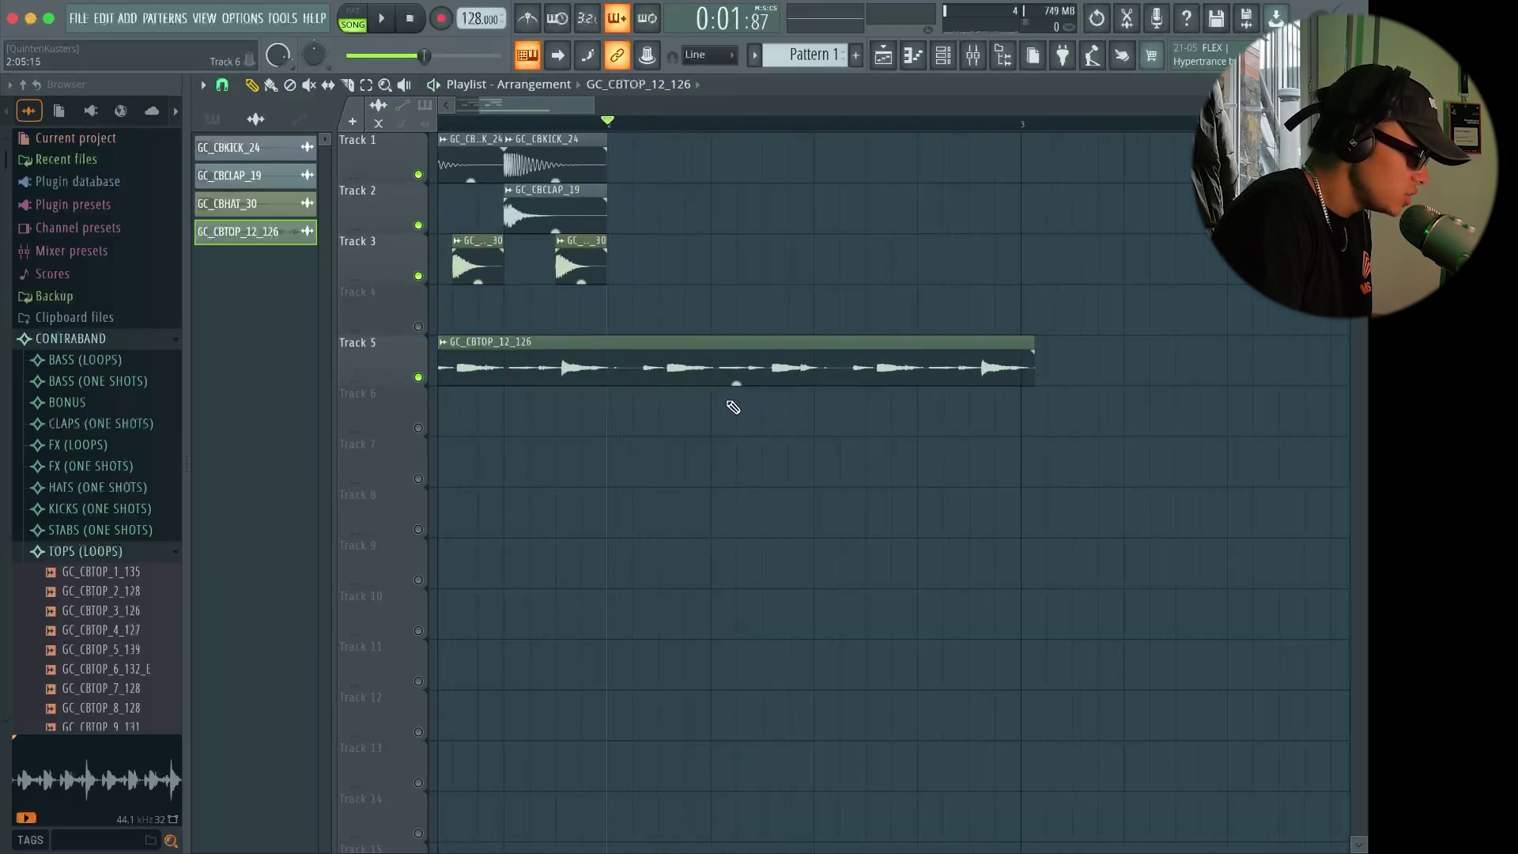
Inspect the channel settings of the GC_CBTOP_12_126 top loop and the options available for its clip
ctrl+scroll(732, 400, down, 2)
double_click(602, 373)
drag(282, 244, 579, 467)
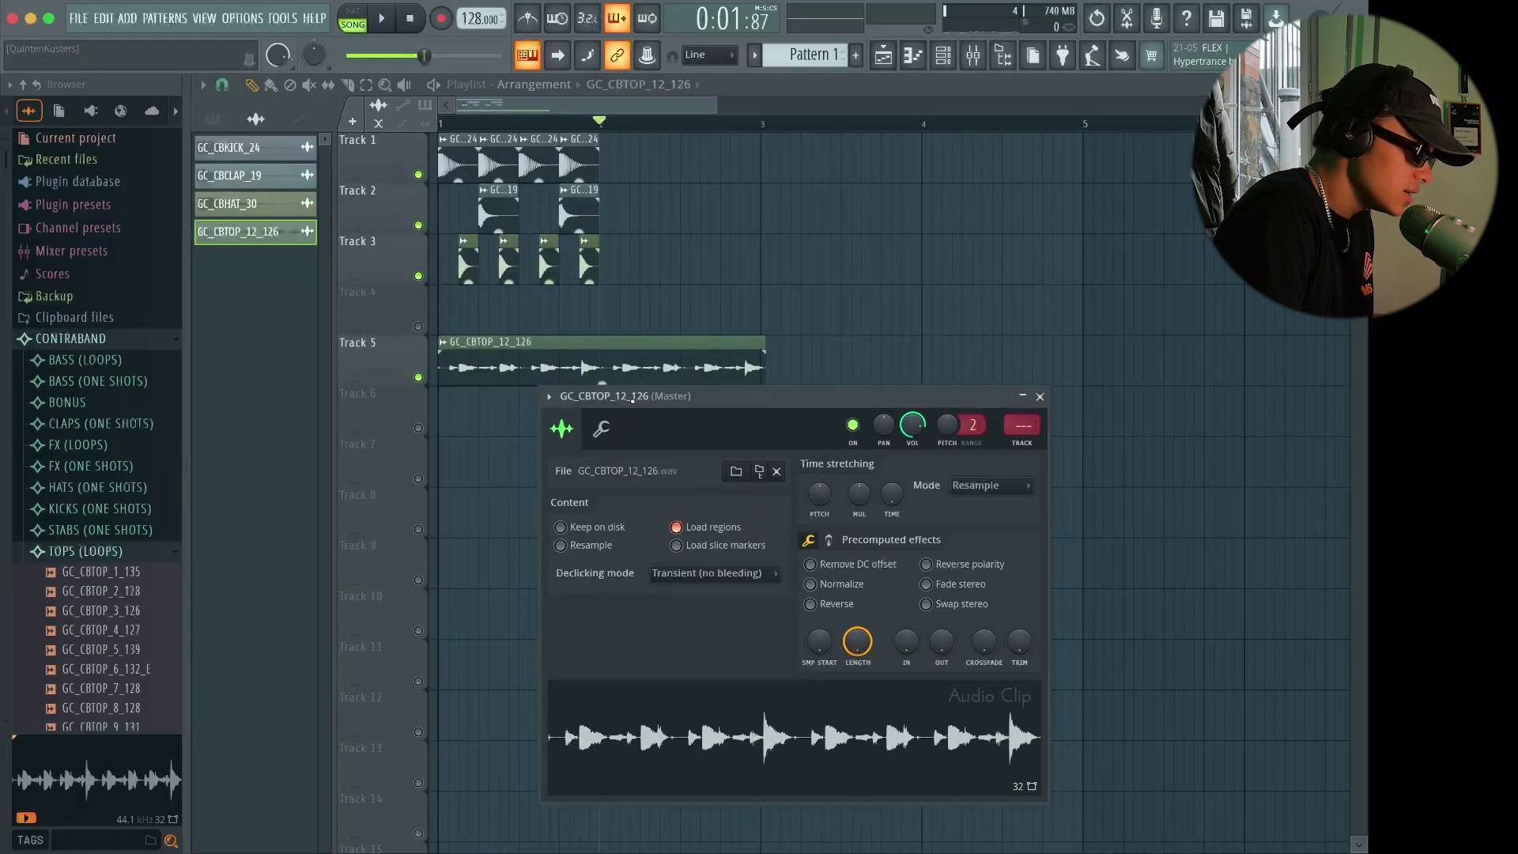
click(1039, 396)
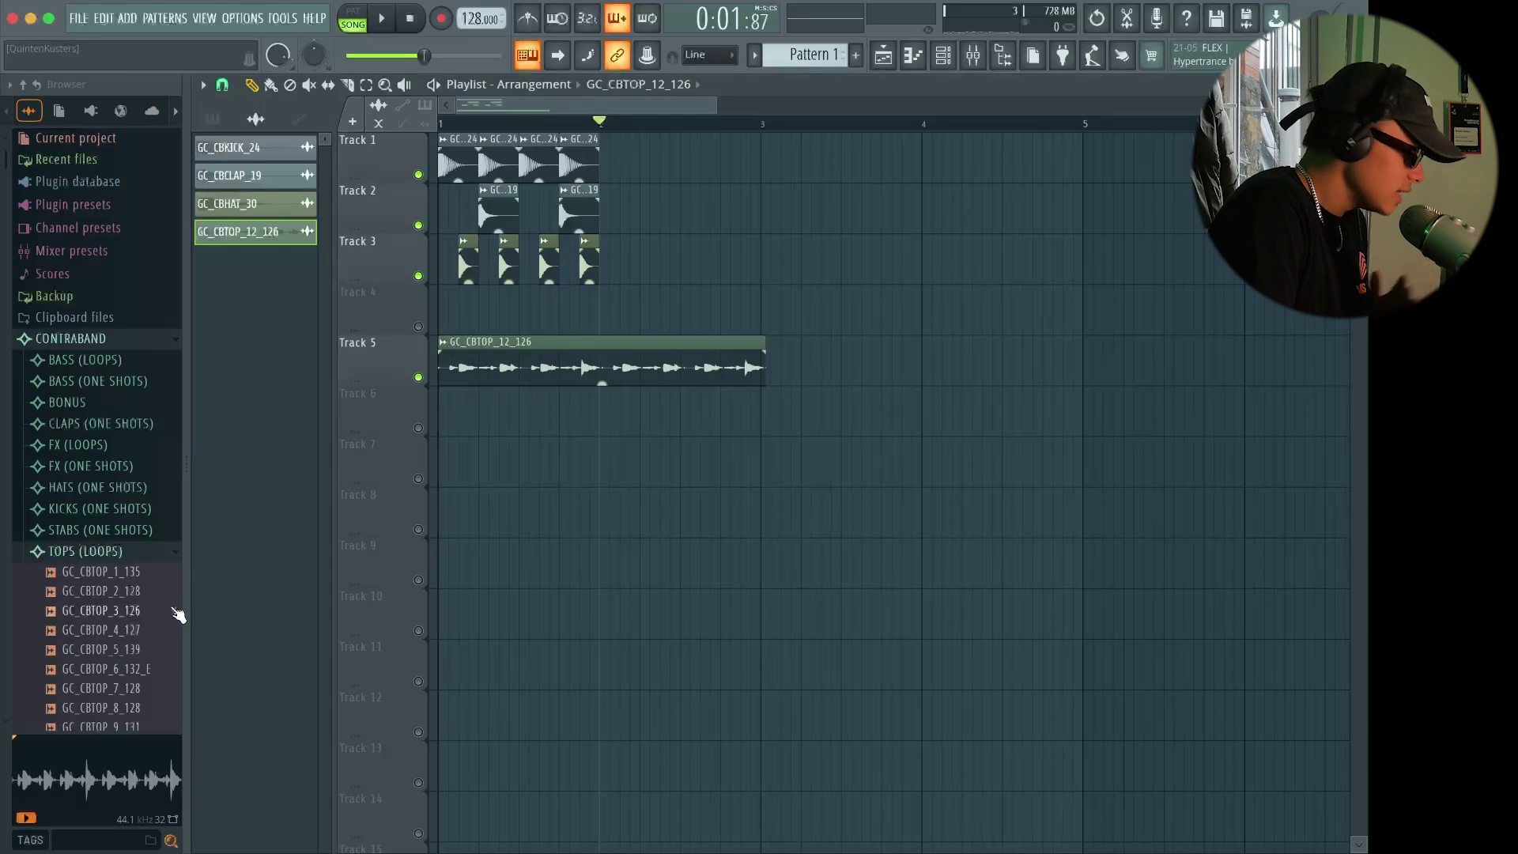
right_click(445, 351)
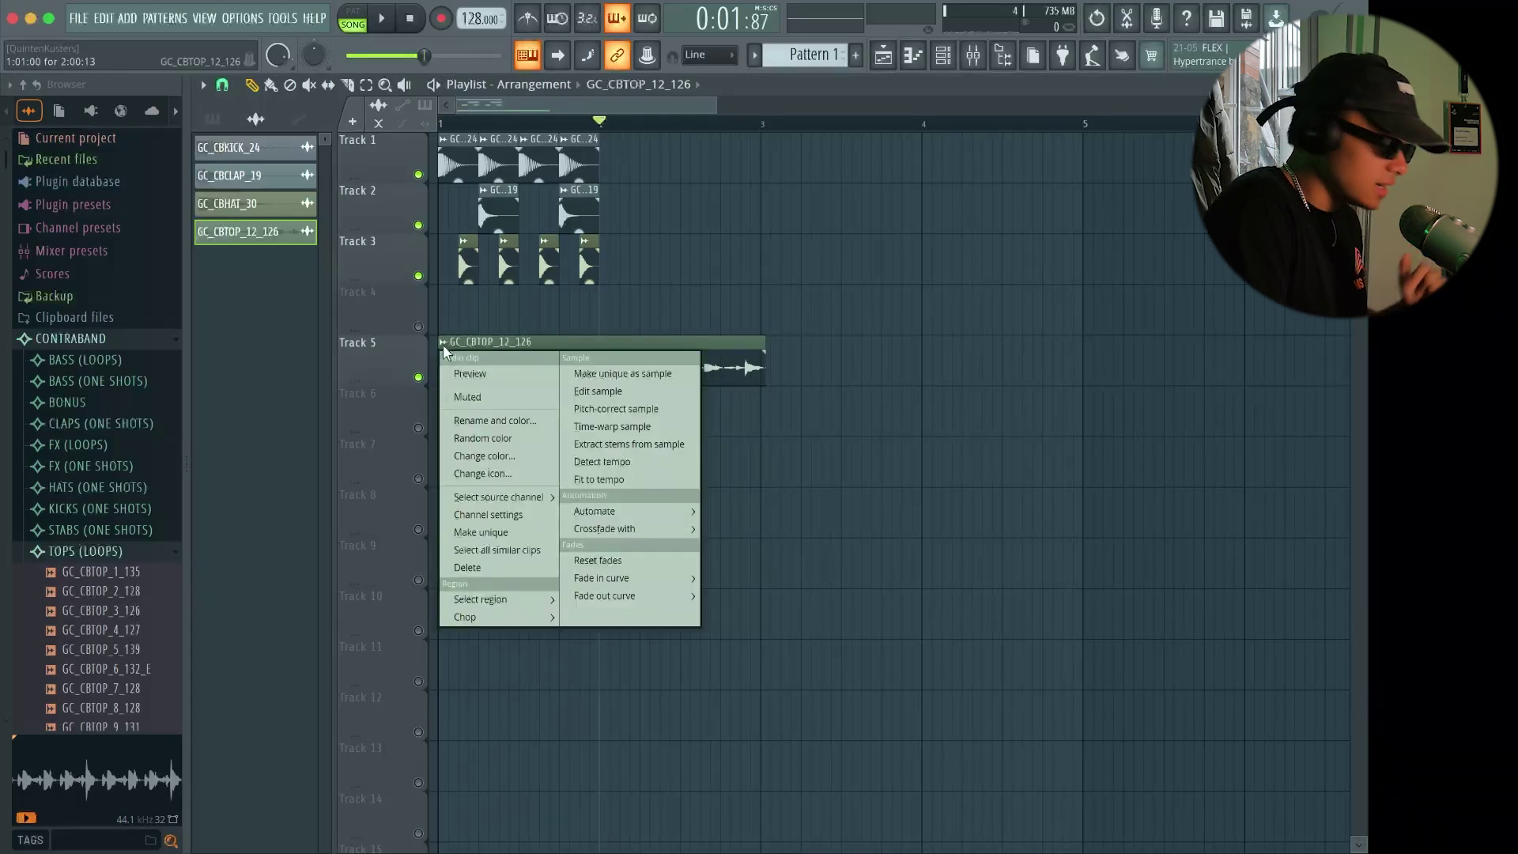
click(494, 323)
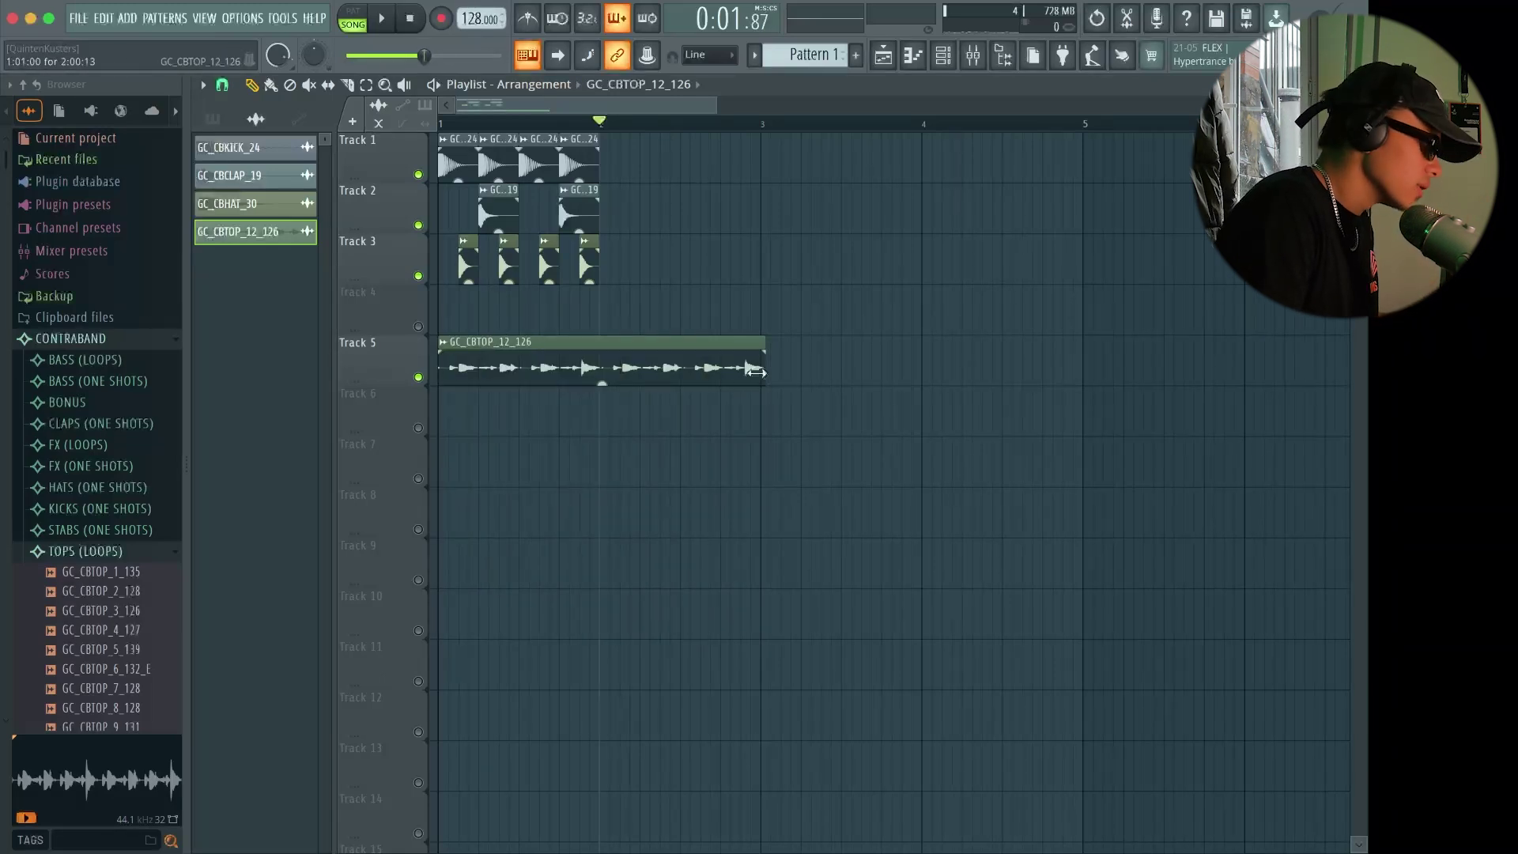
Fit the GC_CBTOP_12_126 clip to the project tempo by entering 126 BPM as the sample's tempo
right_click(445, 348)
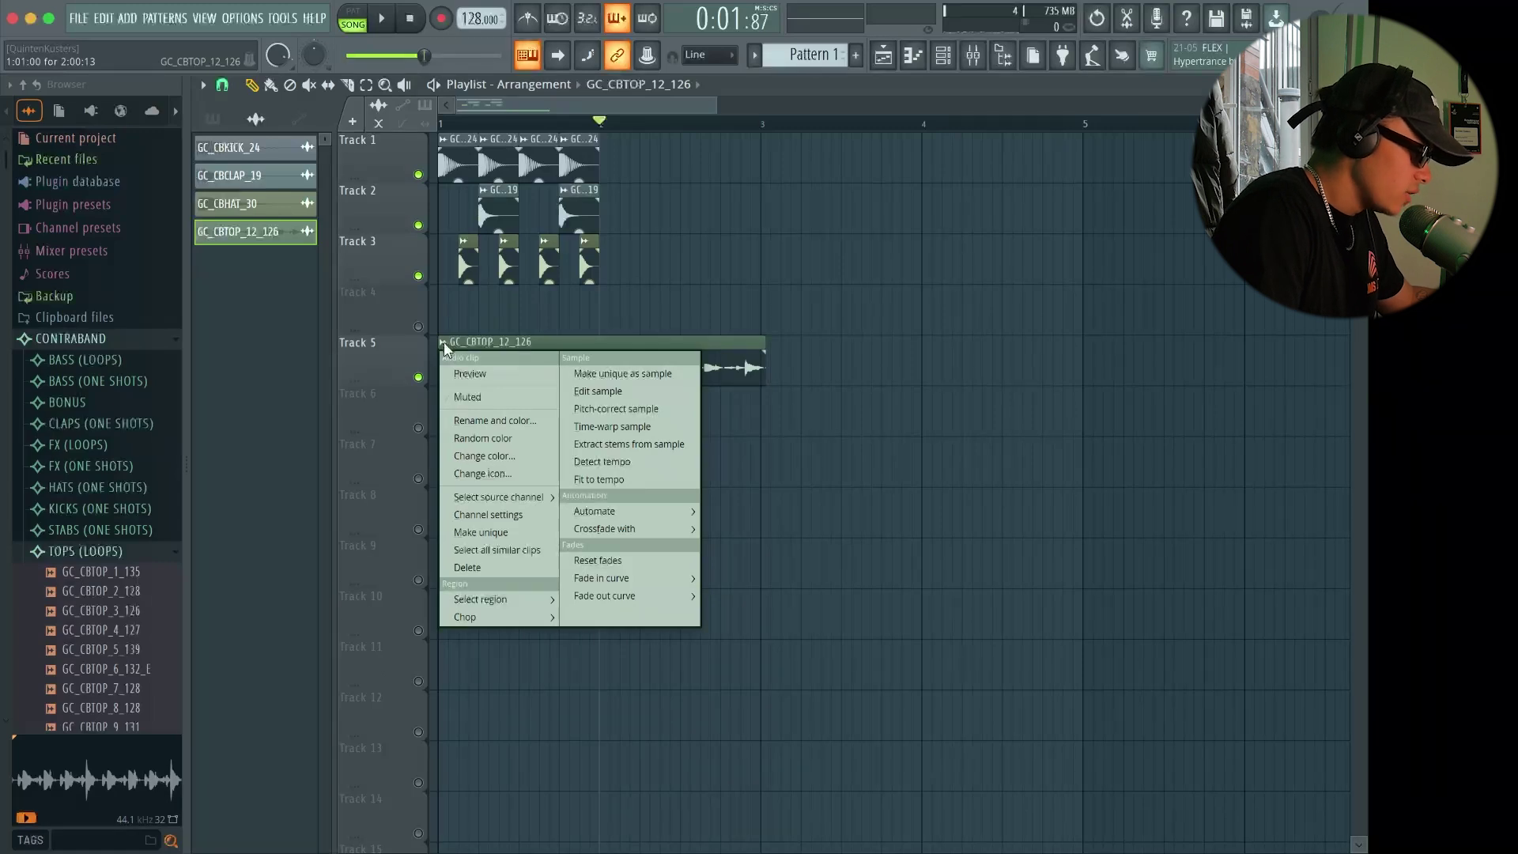
click(661, 486)
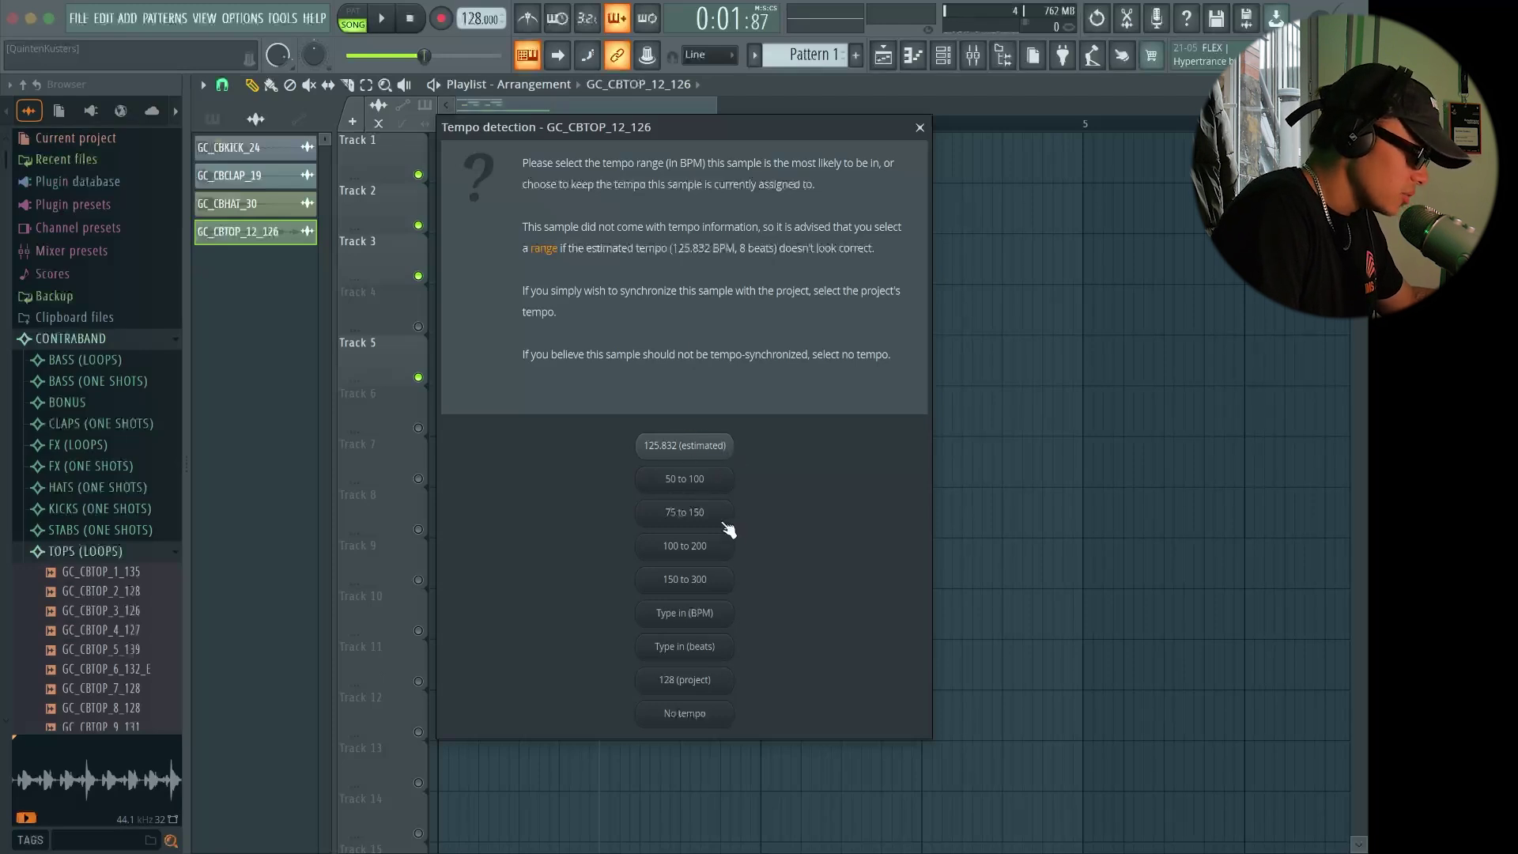
click(707, 619)
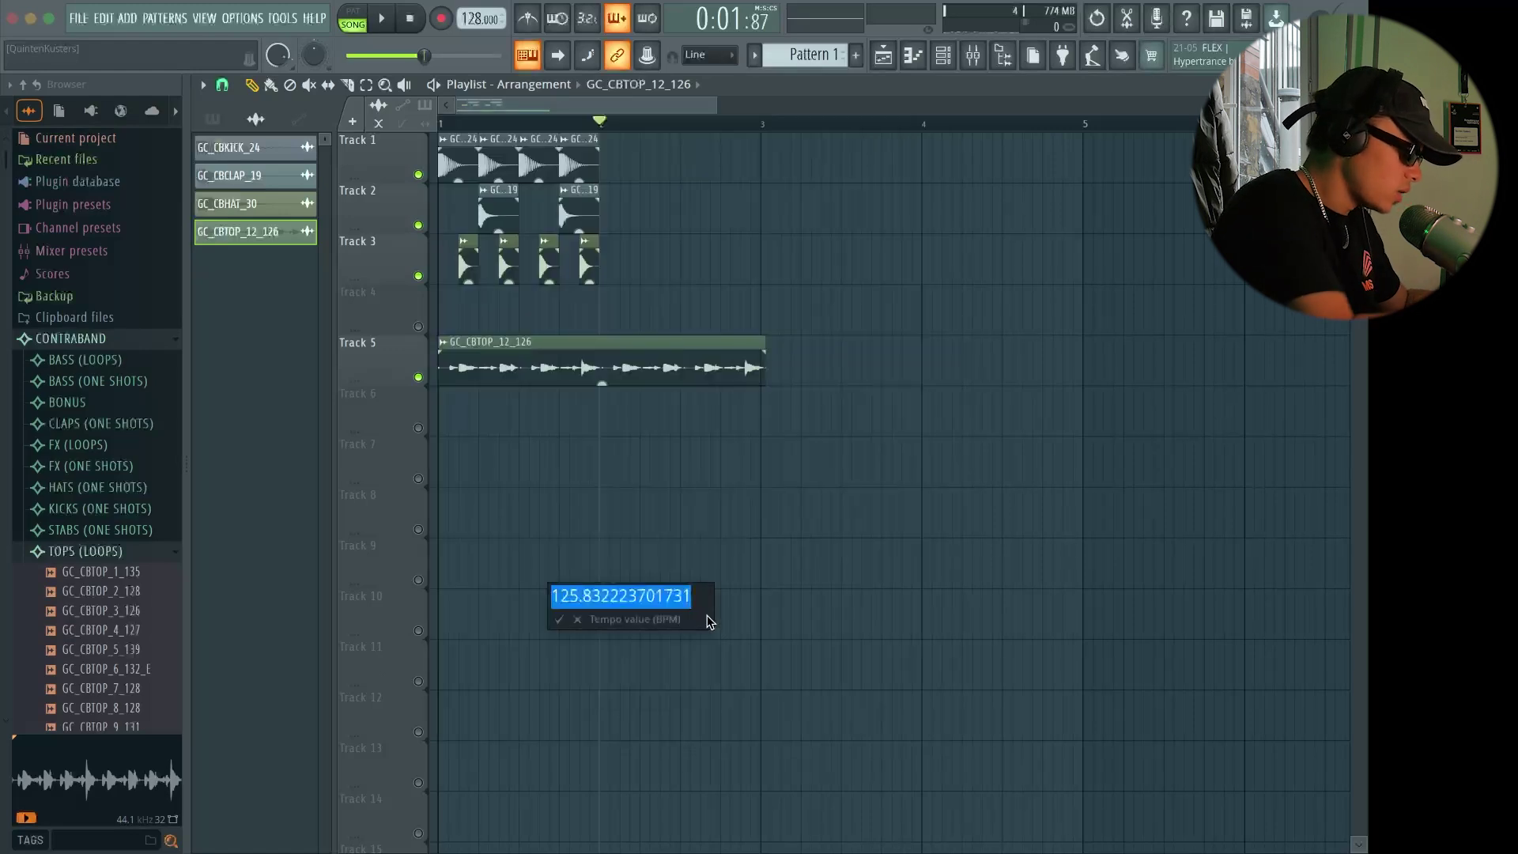
text(126)
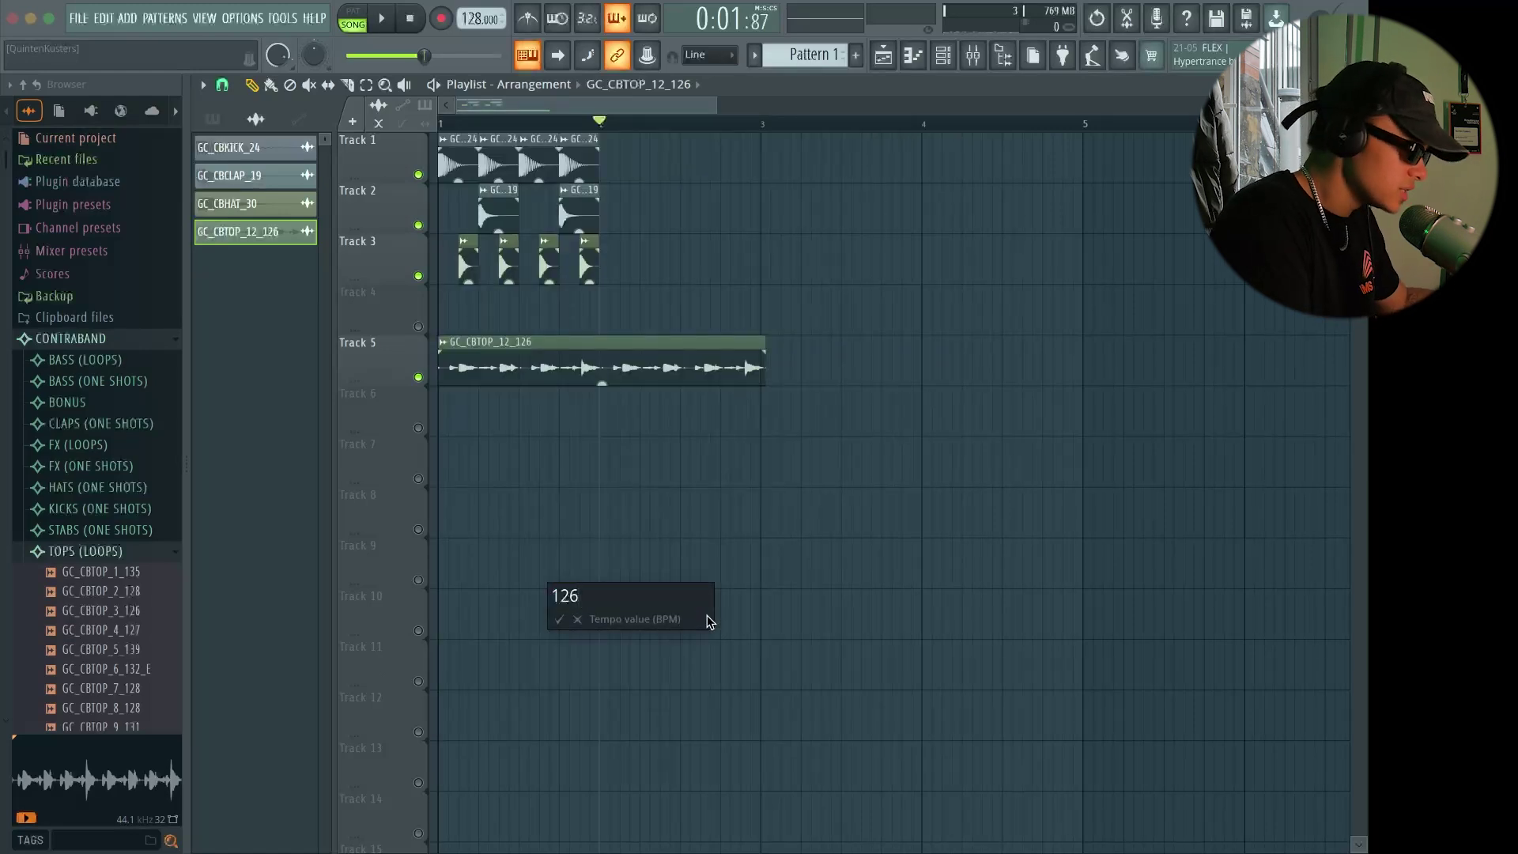
key(Return)
scroll(759, 352, up, 8)
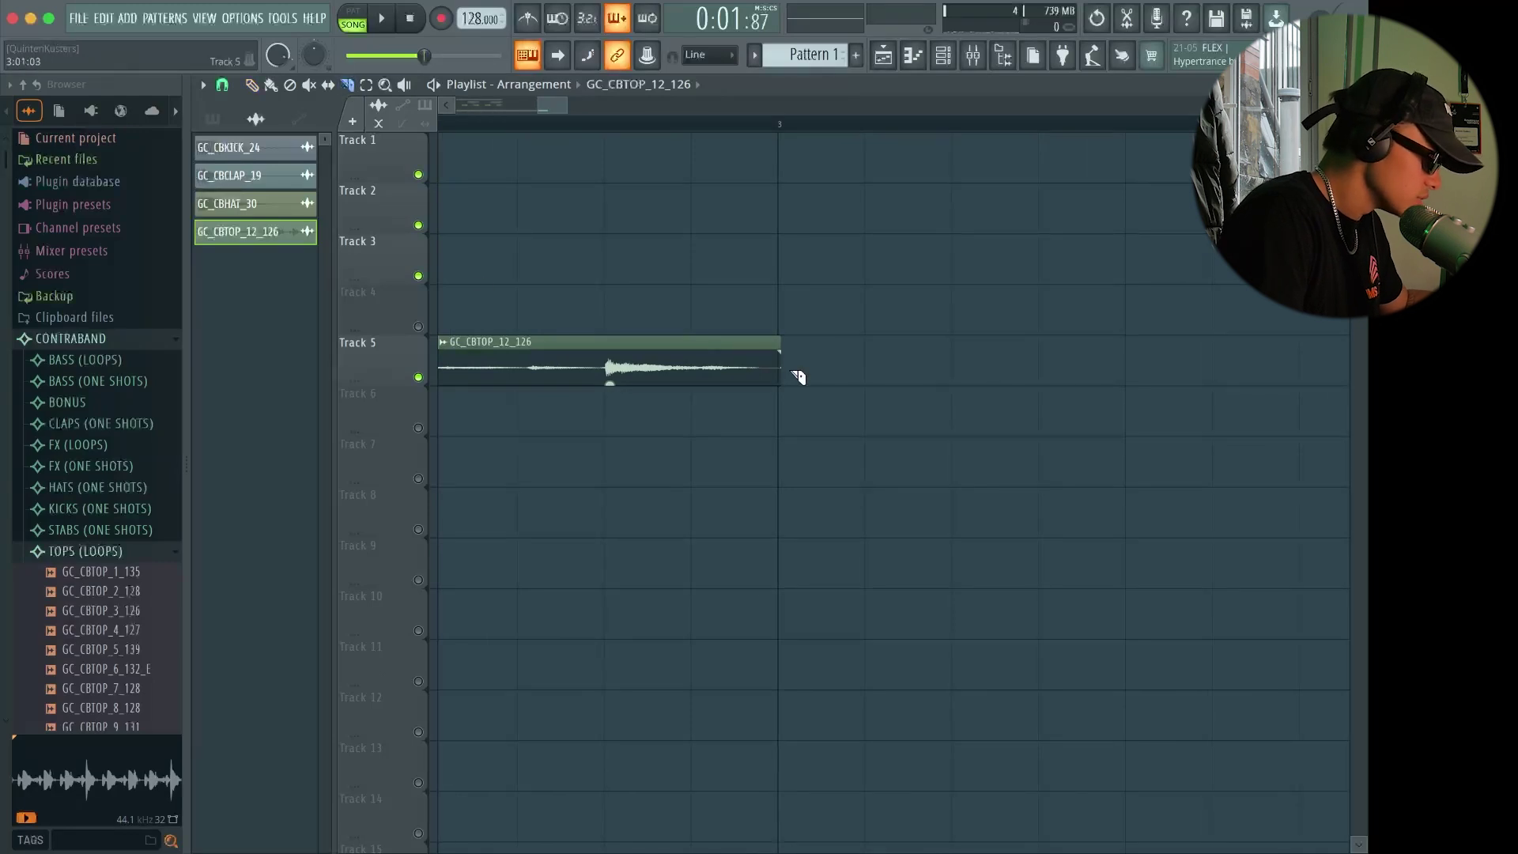
scroll(823, 501, down, 3)
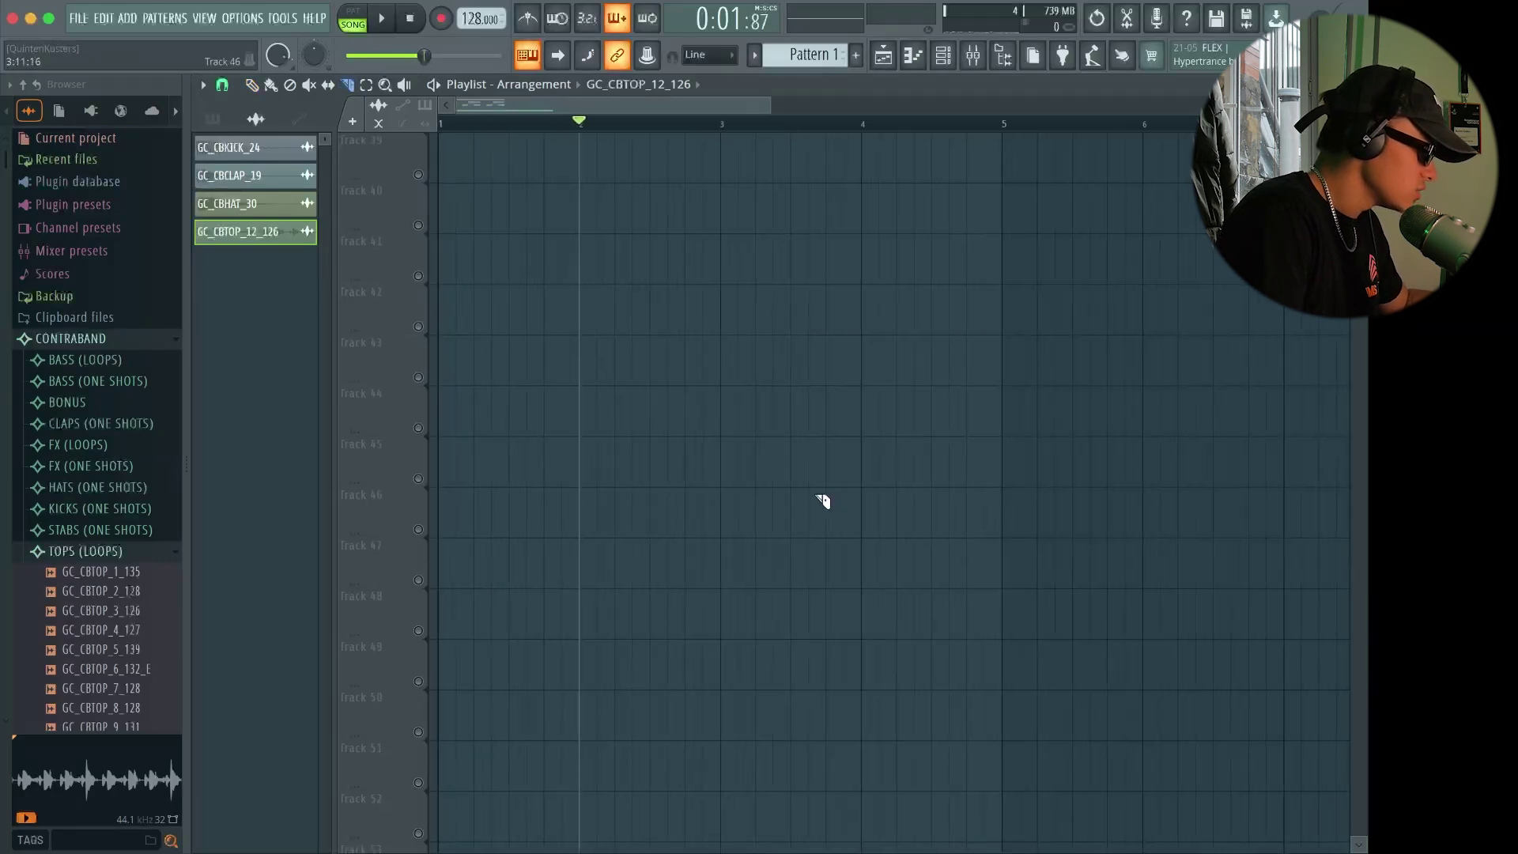
Duplicate the kick, clap and hat clips of Tracks 1 to 3 into bar 2 and play them with the tempo-fitted top loop
click(253, 85)
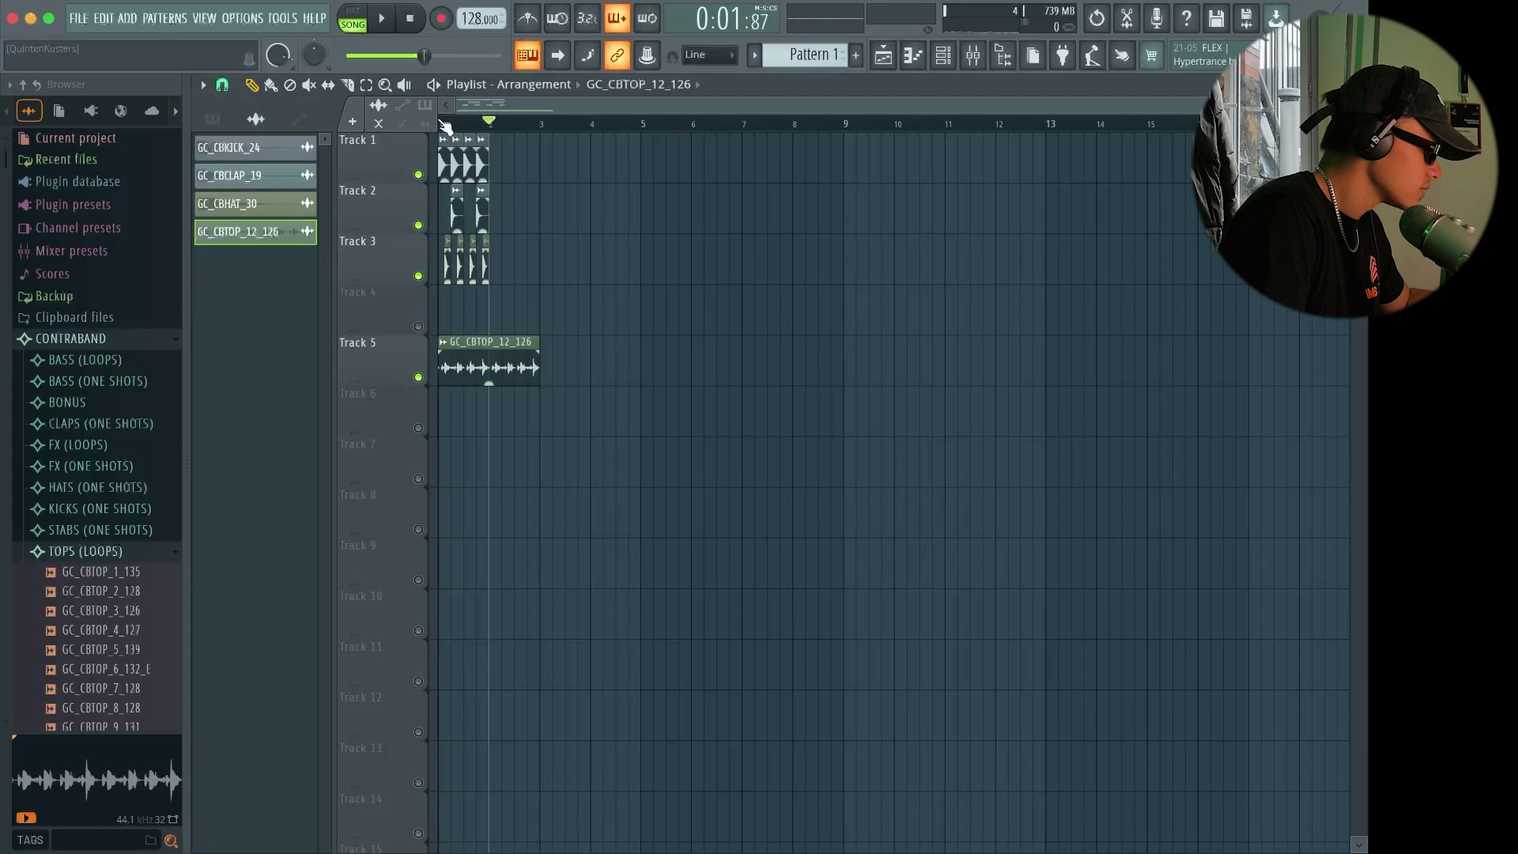
key(space)
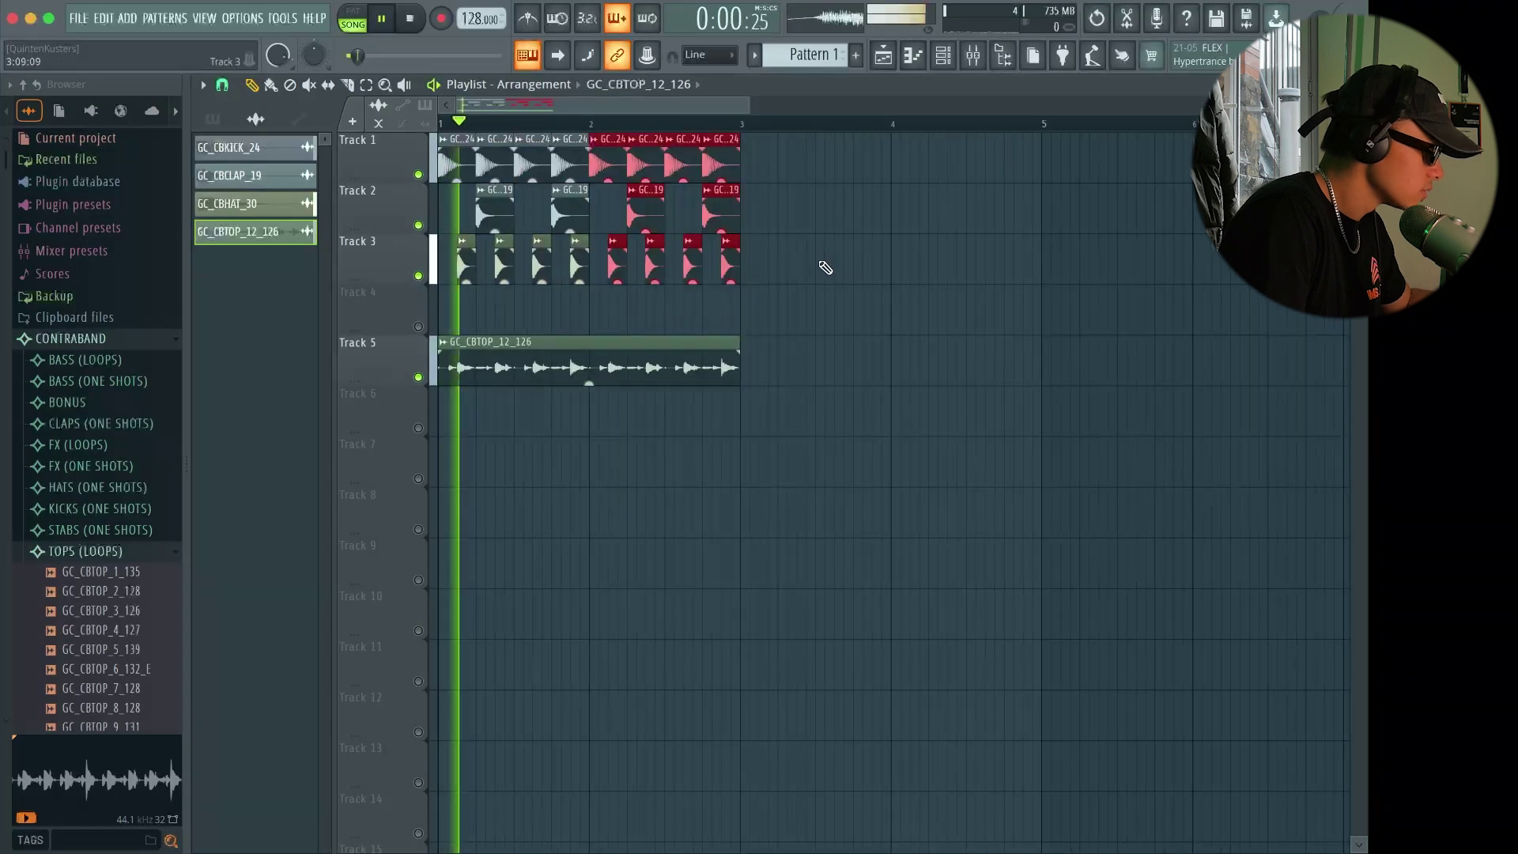
click(862, 297)
right_click(862, 297)
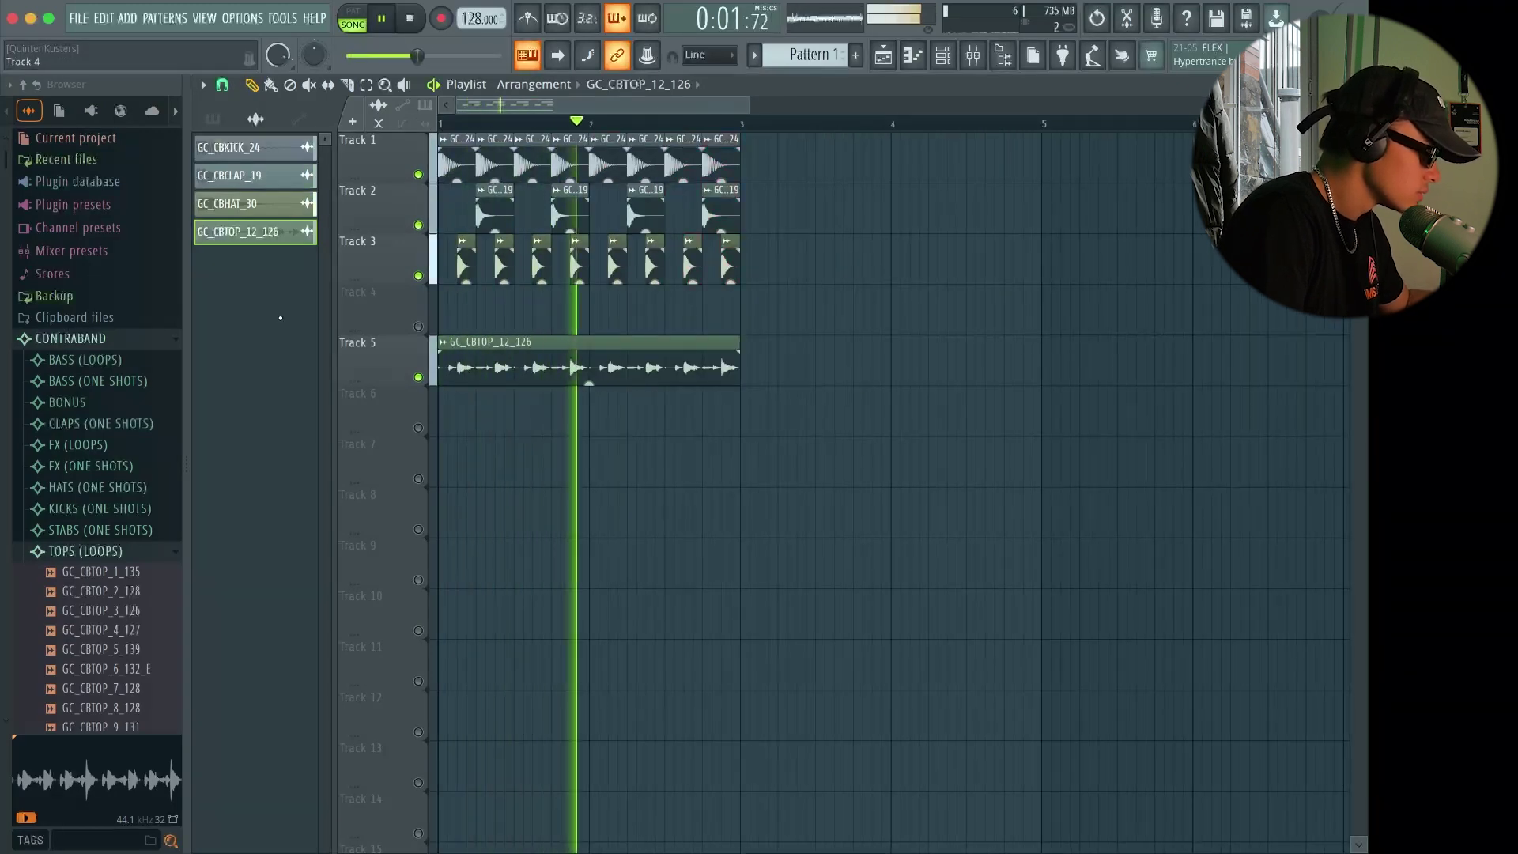
scroll(395, 334, up, 4)
scroll(430, 337, down, 3)
key(space)
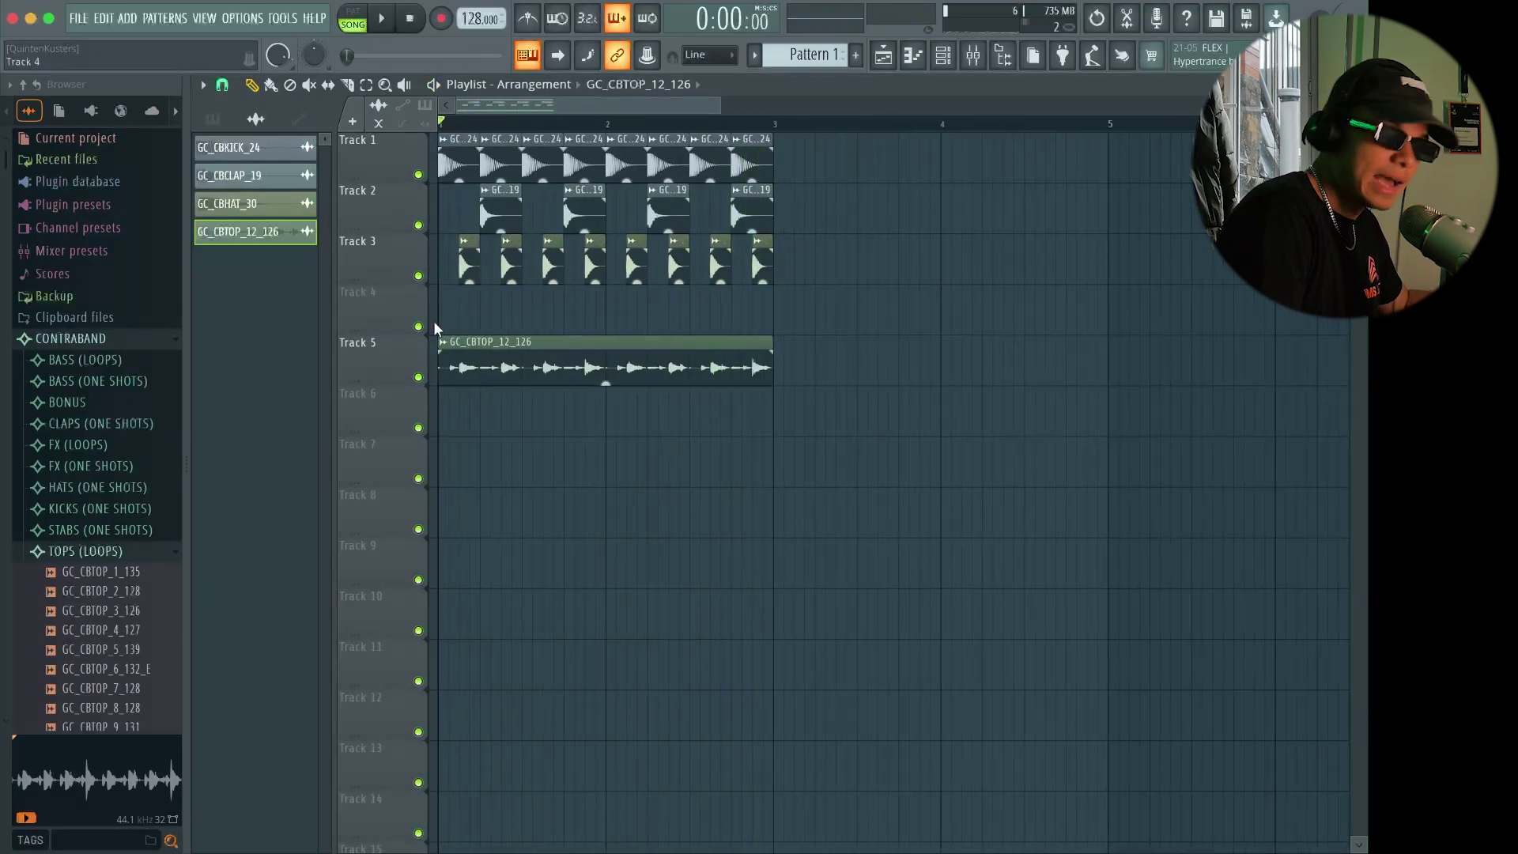
Lower the GC_CBTOP_12_126 clip's volume to -3.0 dB and duplicate all clips of bars 1 and 2 into bars 3 and 4
drag(605, 385, 605, 394)
drag(899, 406, 441, 137)
key(ctrl+b)
click(1123, 514)
right_click(1124, 514)
key(space)
key(space)
Route the GC_CBTOP_12_126 channel to mixer track 8 and play the beat
double_click(589, 361)
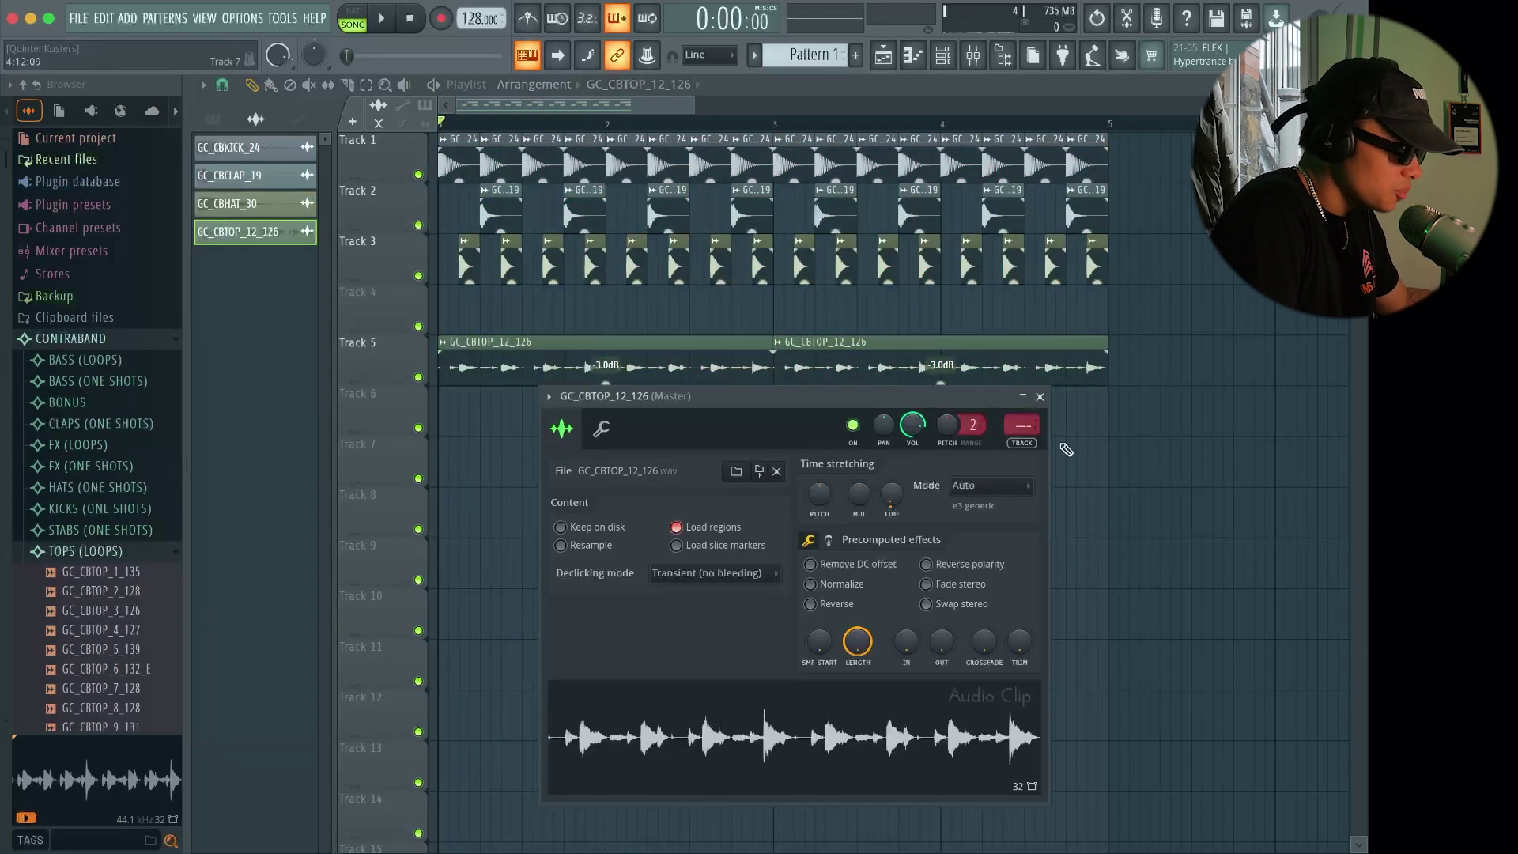
click(1022, 425)
key(space)
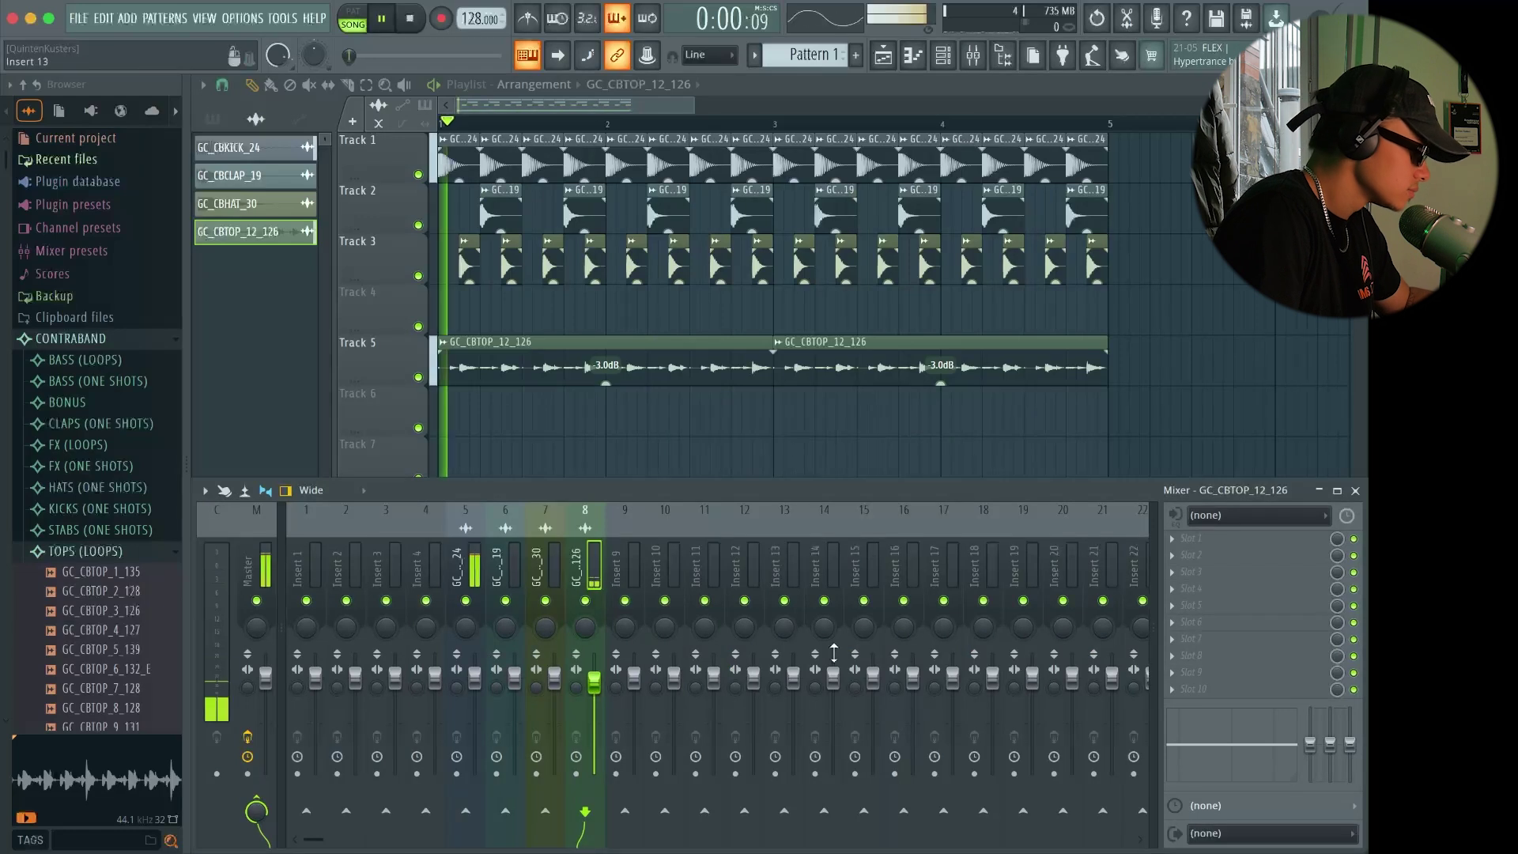
key(F9)
Move both GC_CBTOP_12_126 clips from Track 5 up to Track 4
scroll(711, 581, down, 2)
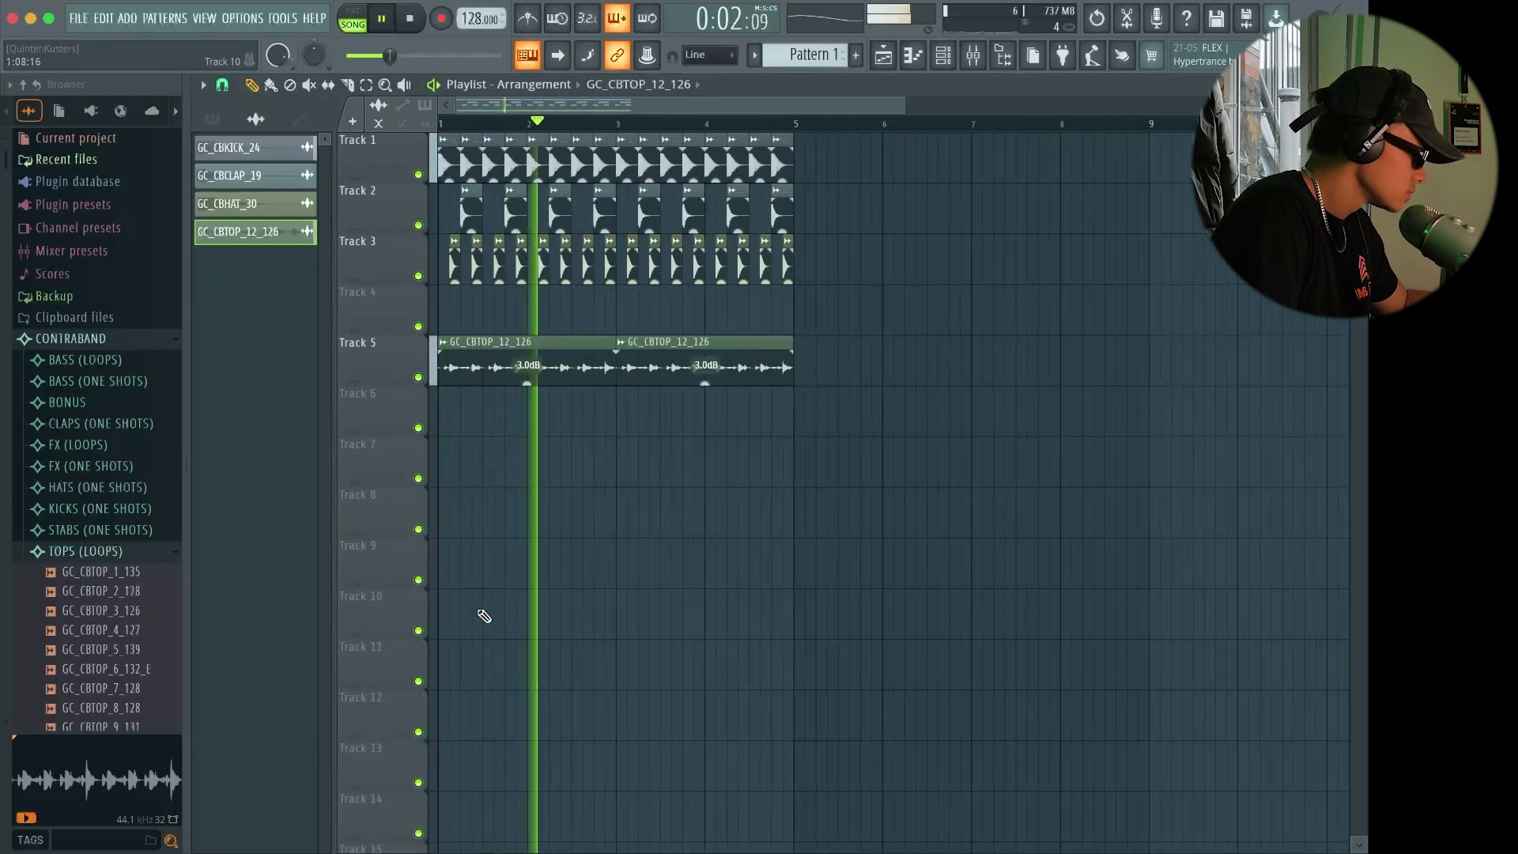
scroll(142, 589, down, 5)
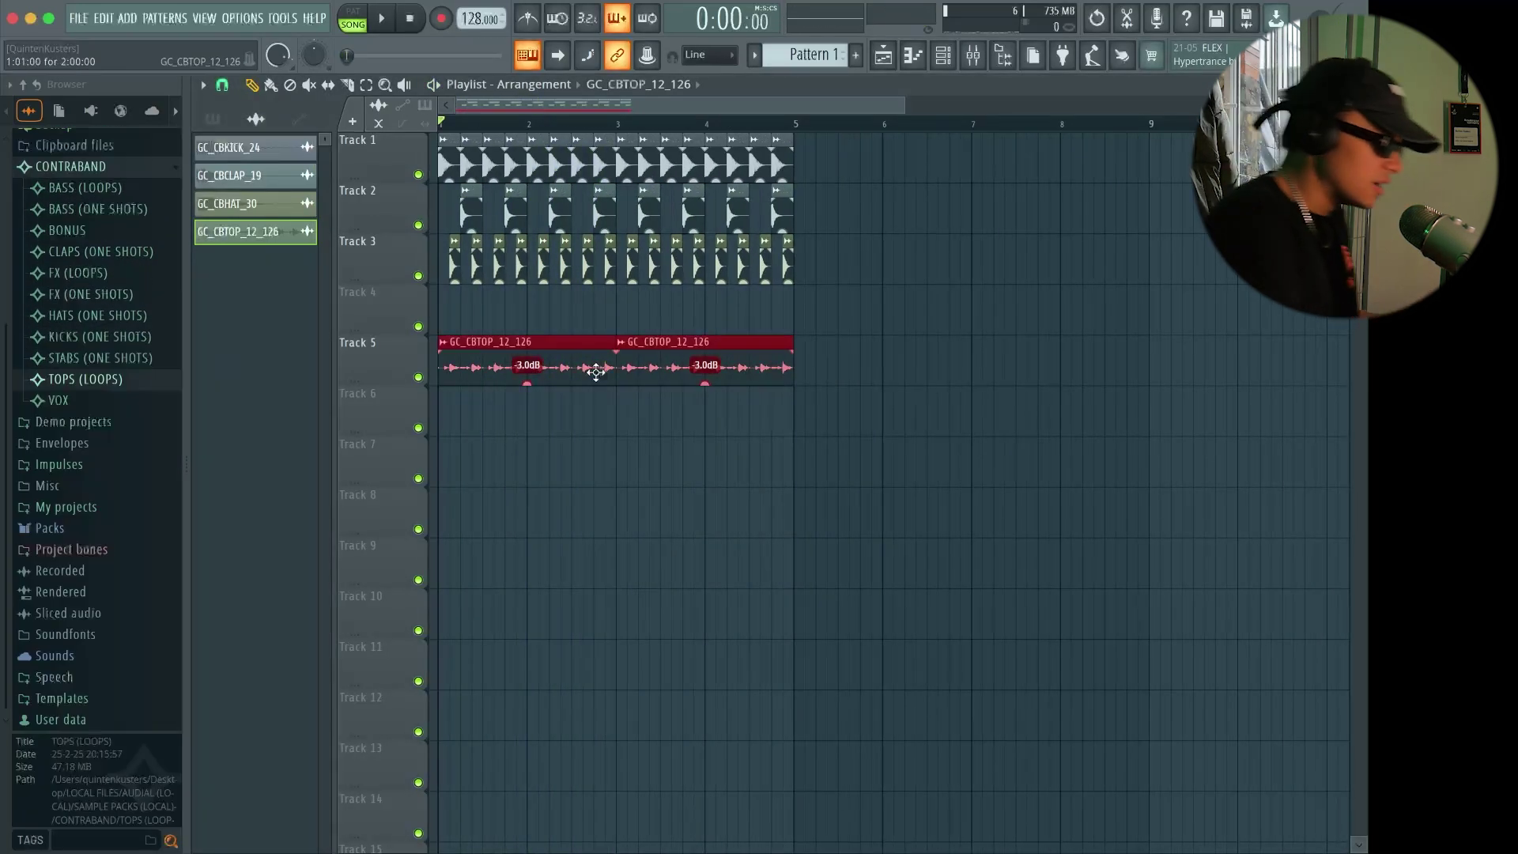
key(shift+Up)
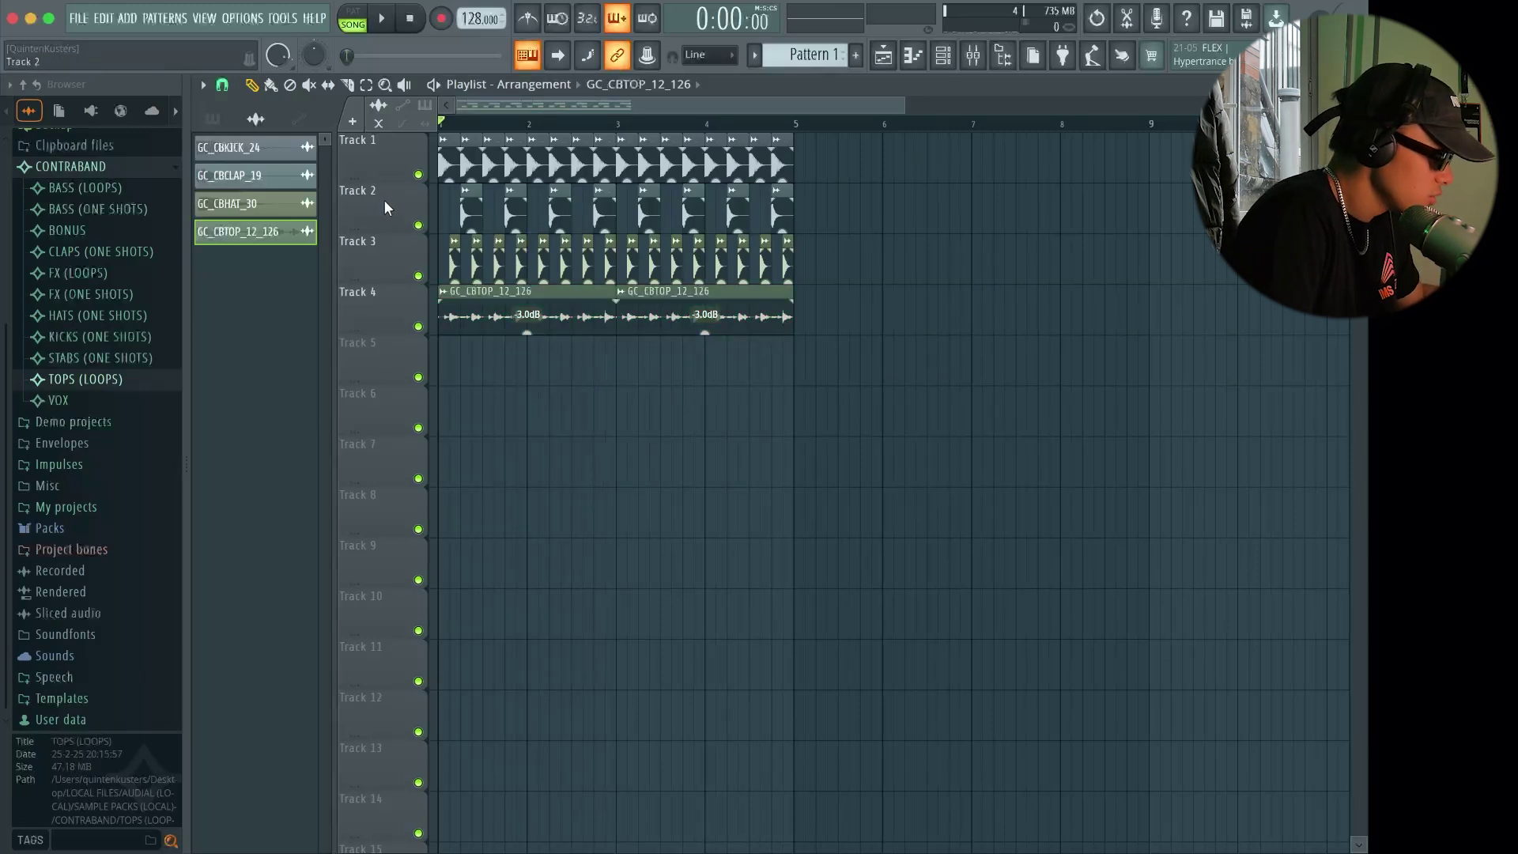
Check the mixer tracks of the kick, clap, hat and top loop samples and the unnamed inserts 1 to 4
key(F9)
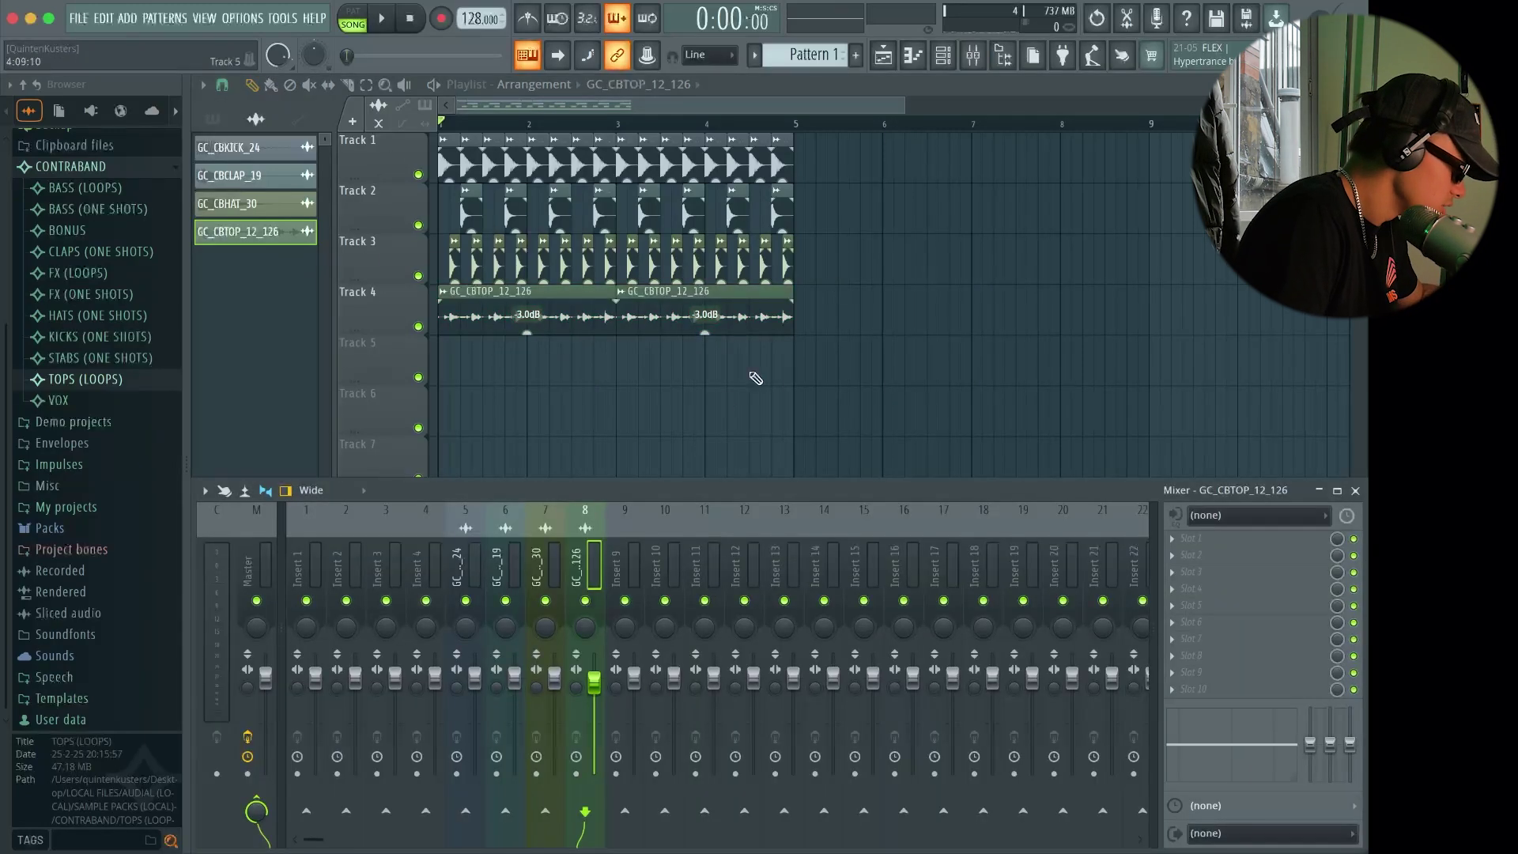
click(475, 569)
click(514, 569)
click(553, 569)
click(593, 569)
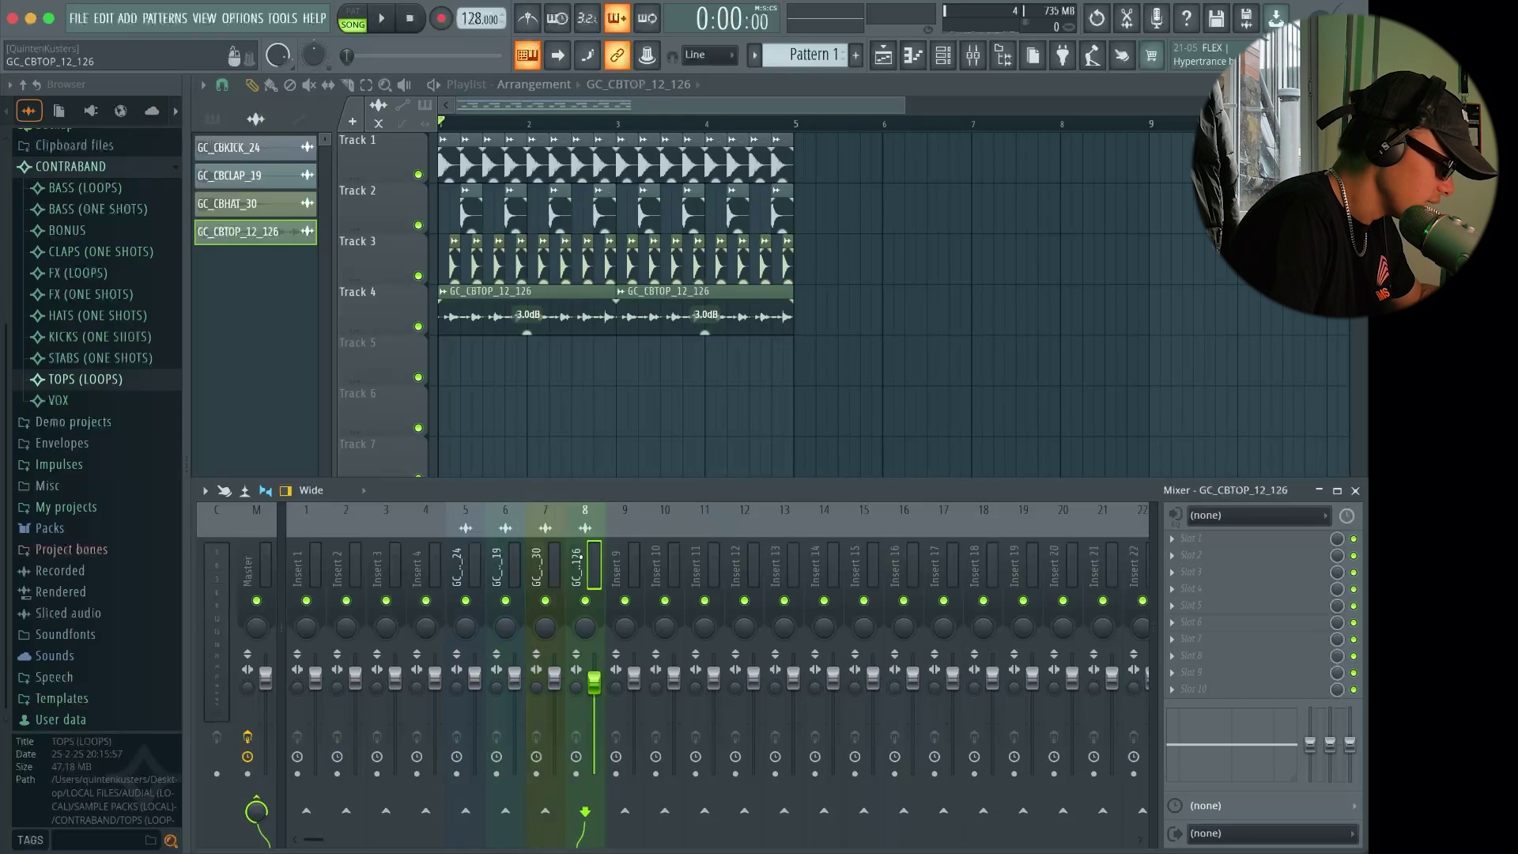
key(F9)
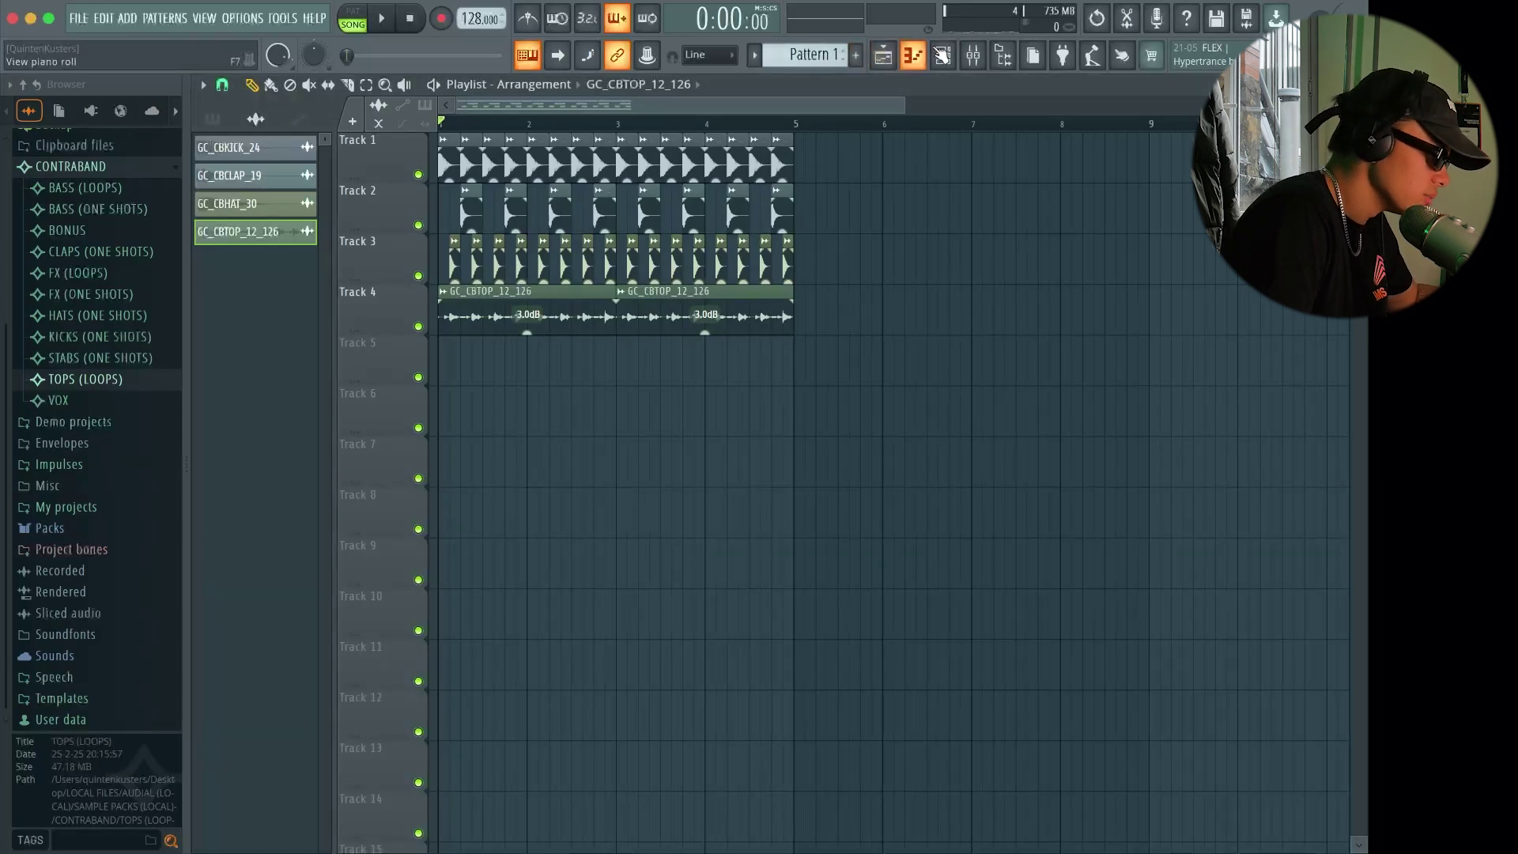
key(F9)
click(319, 574)
click(356, 573)
click(396, 573)
click(435, 573)
Show the Unsorted group in the channel rack and go through the default Kick, Clap, Hat and Snare channels
click(954, 63)
click(954, 63)
click(819, 294)
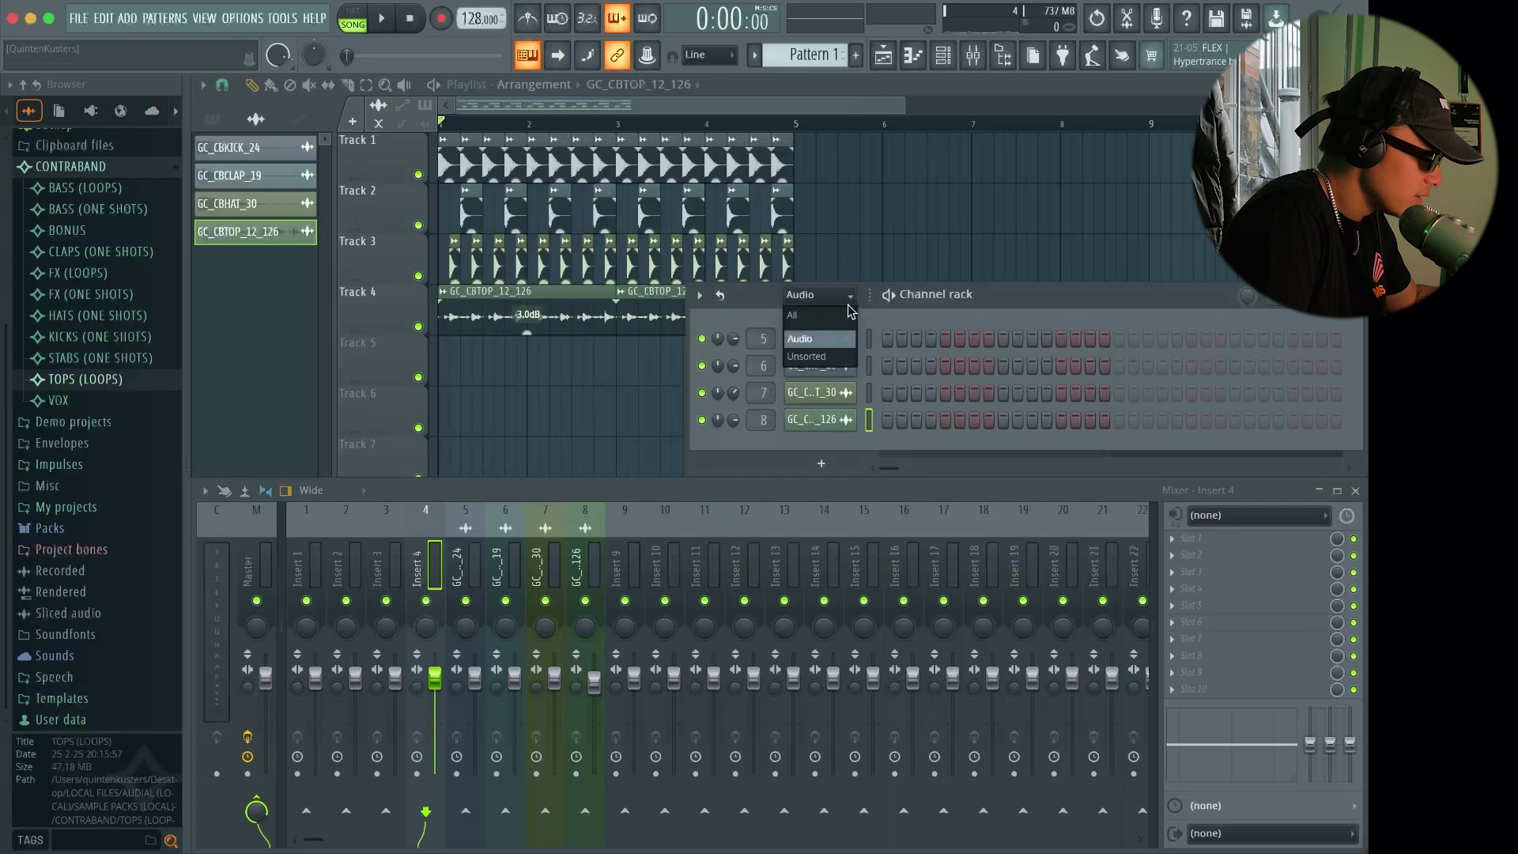
click(840, 367)
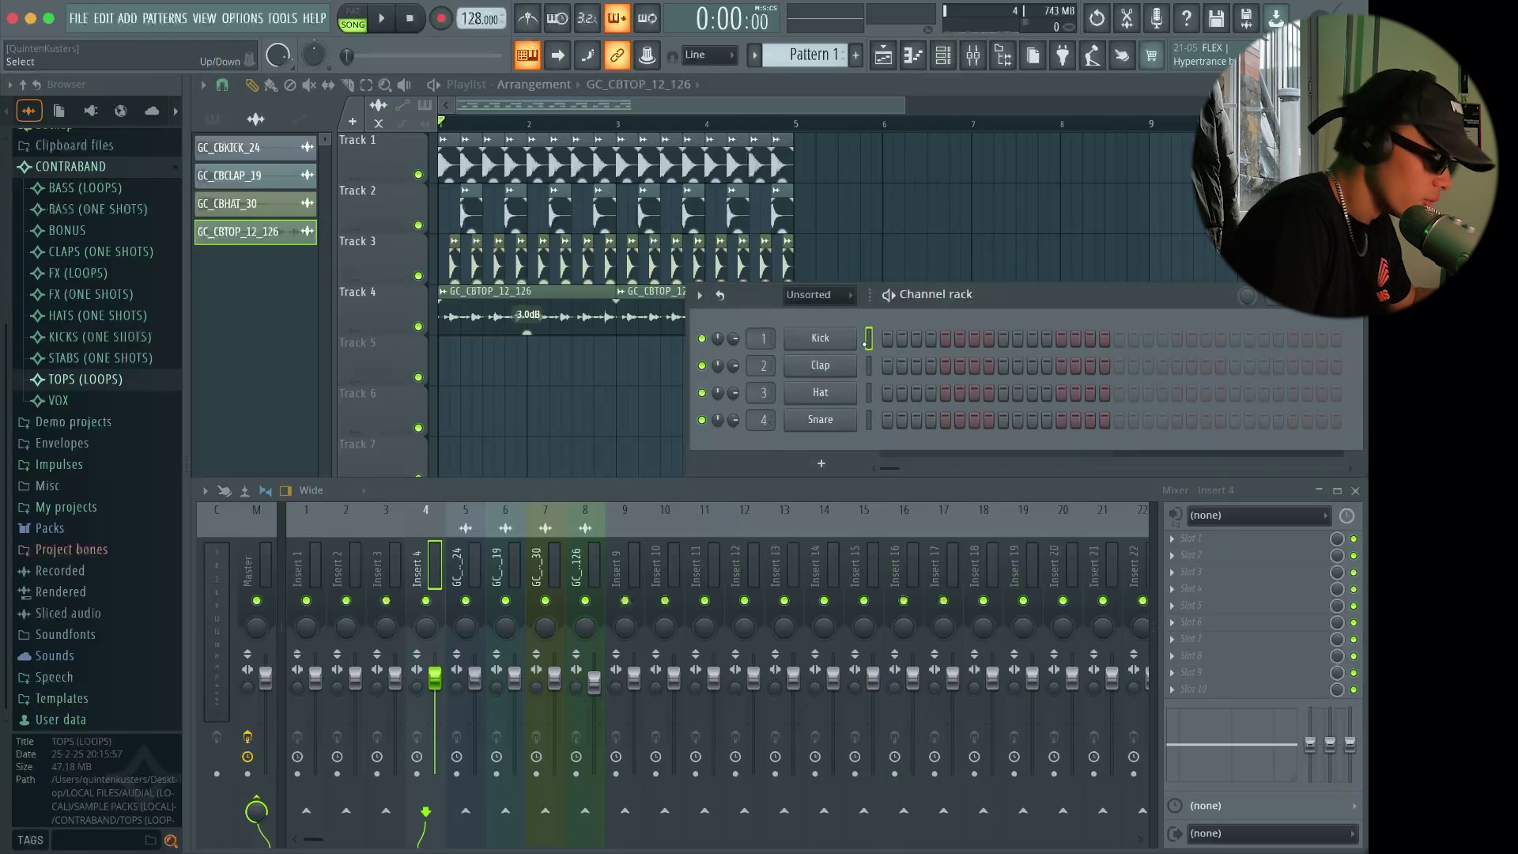
click(866, 345)
click(869, 366)
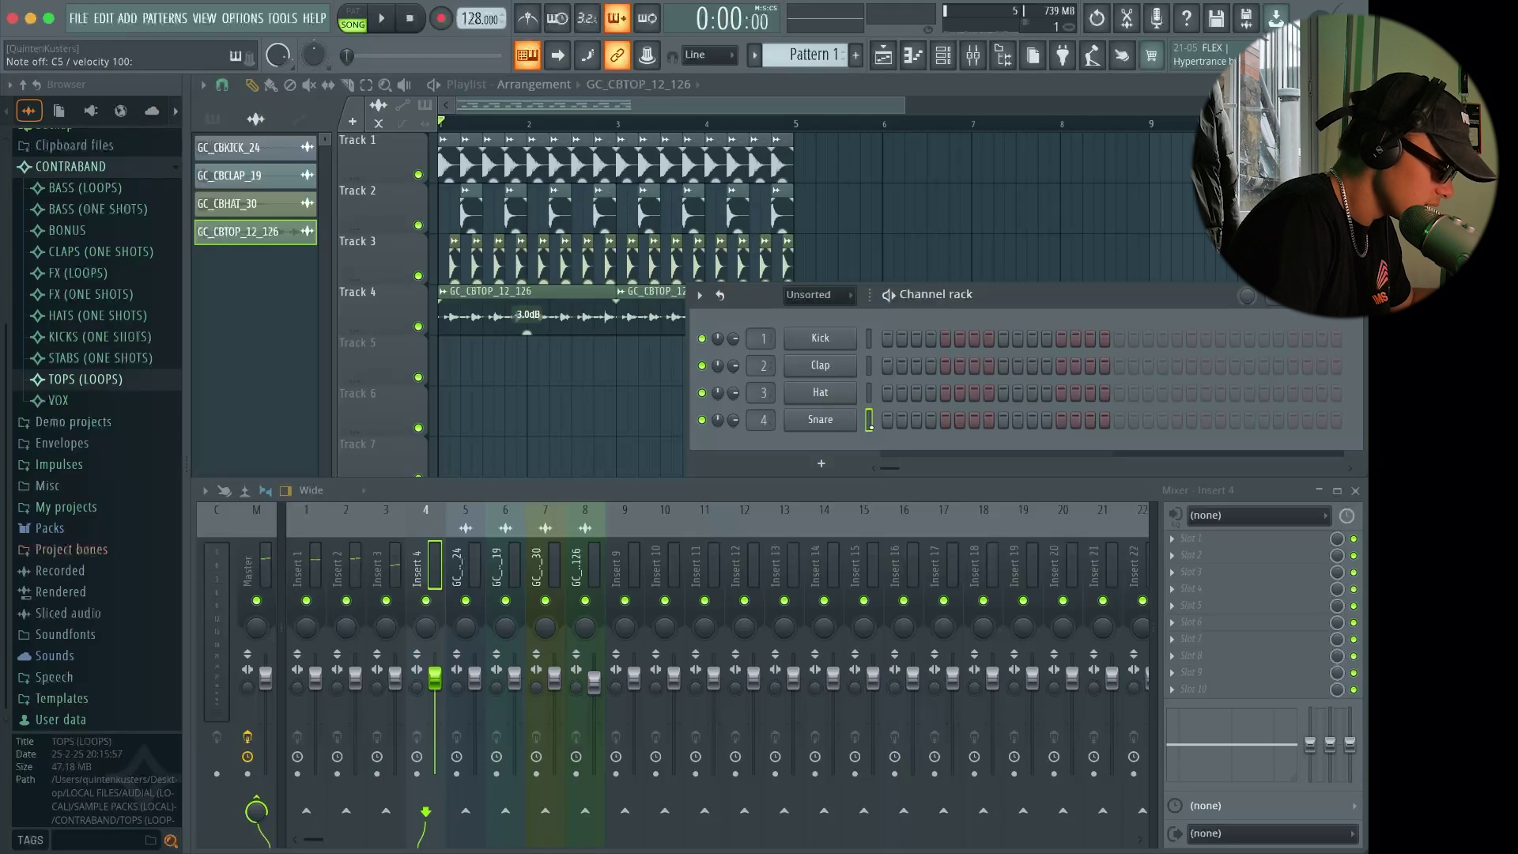
Close the channel rack and the mixer, and save the project as TUTORIAL PROJECT (19 july 2025)
drag(1336, 298, 1113, 275)
click(1132, 272)
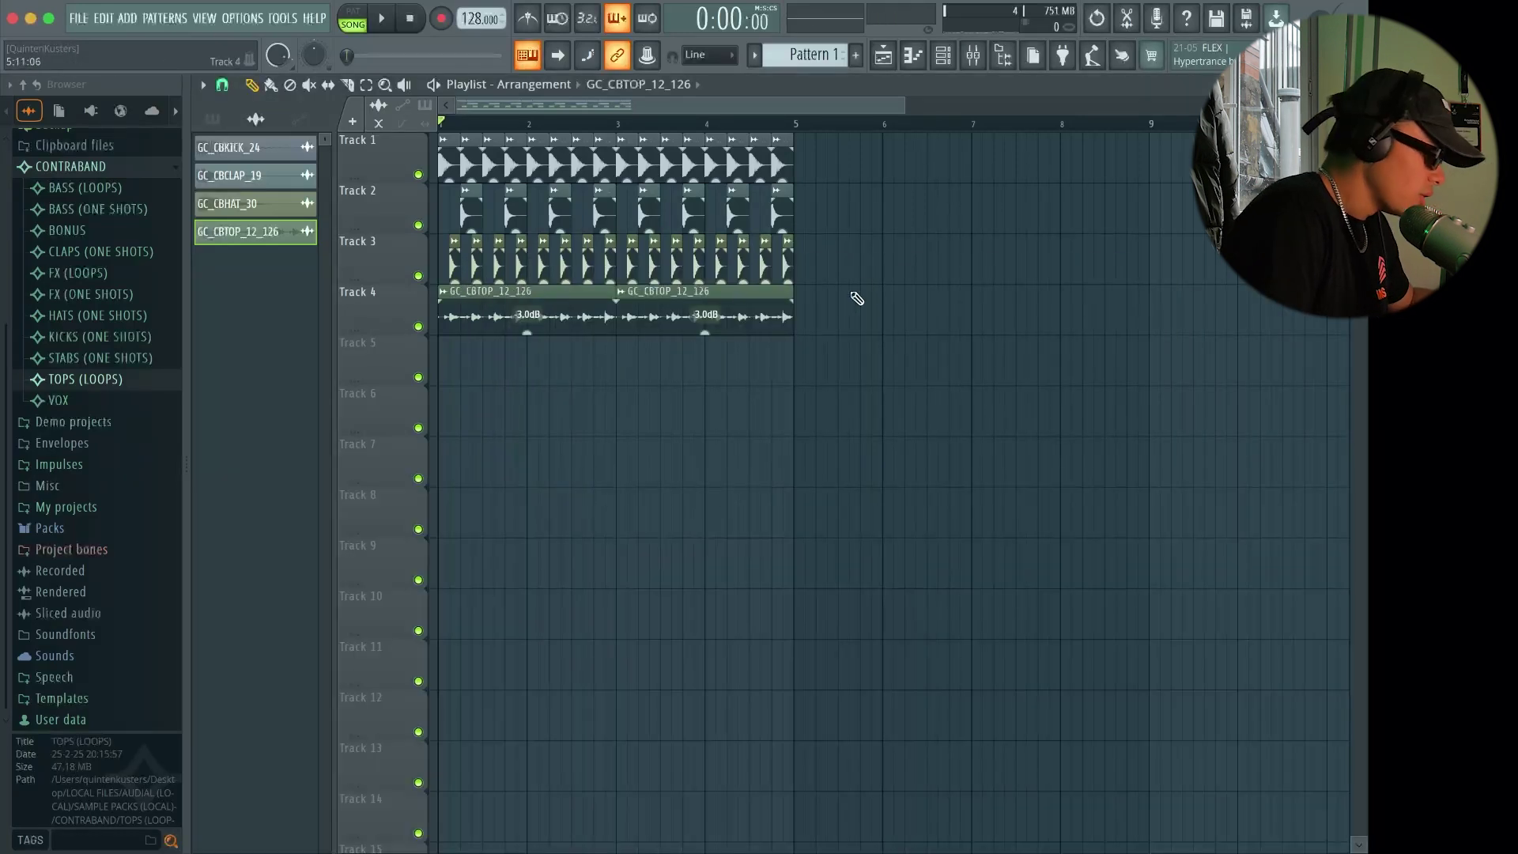
key(F9)
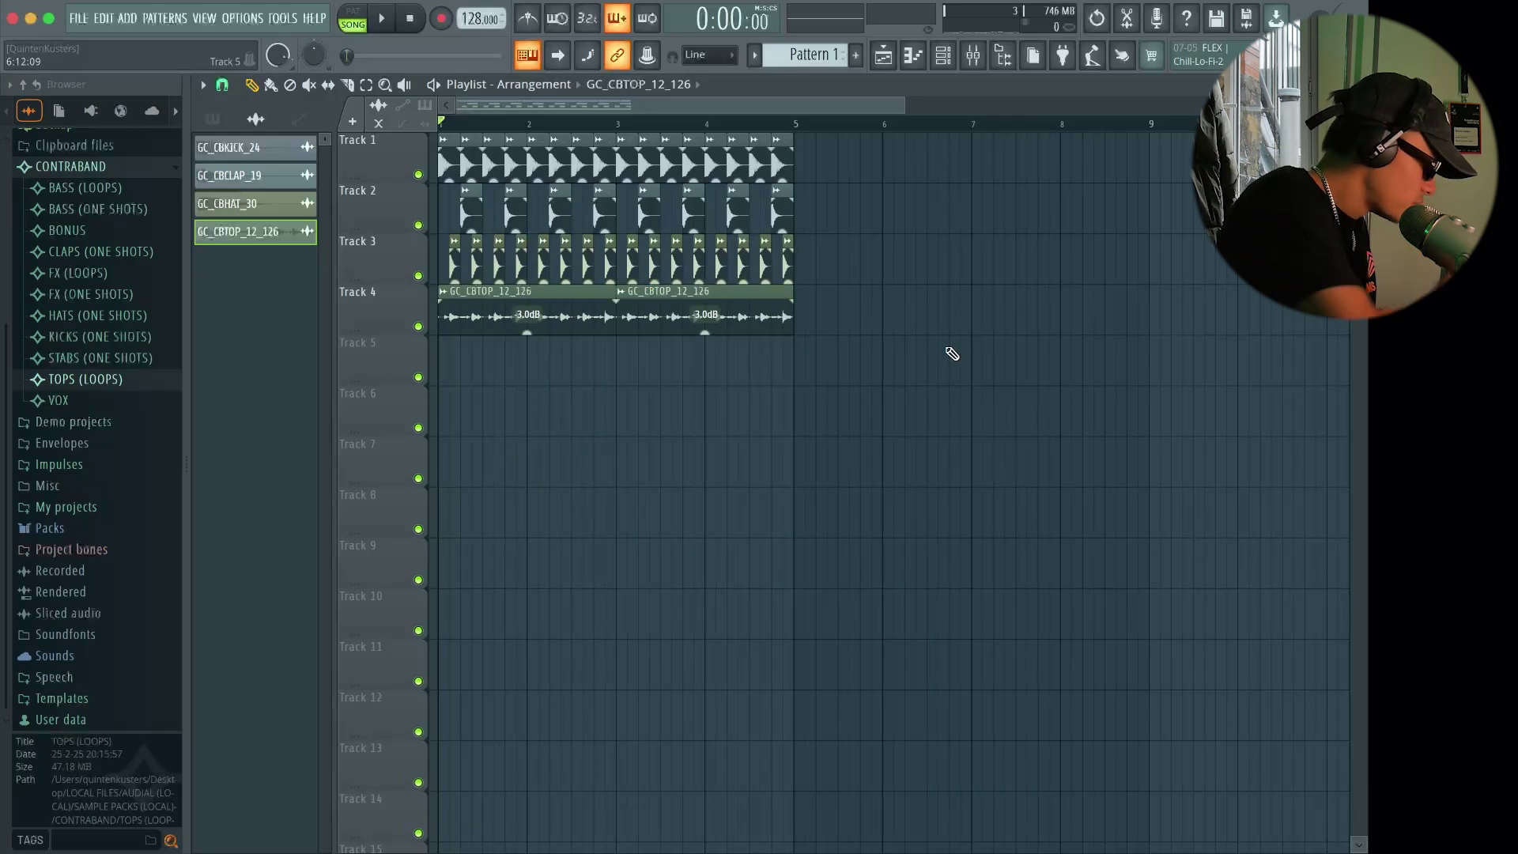
key(super+s)
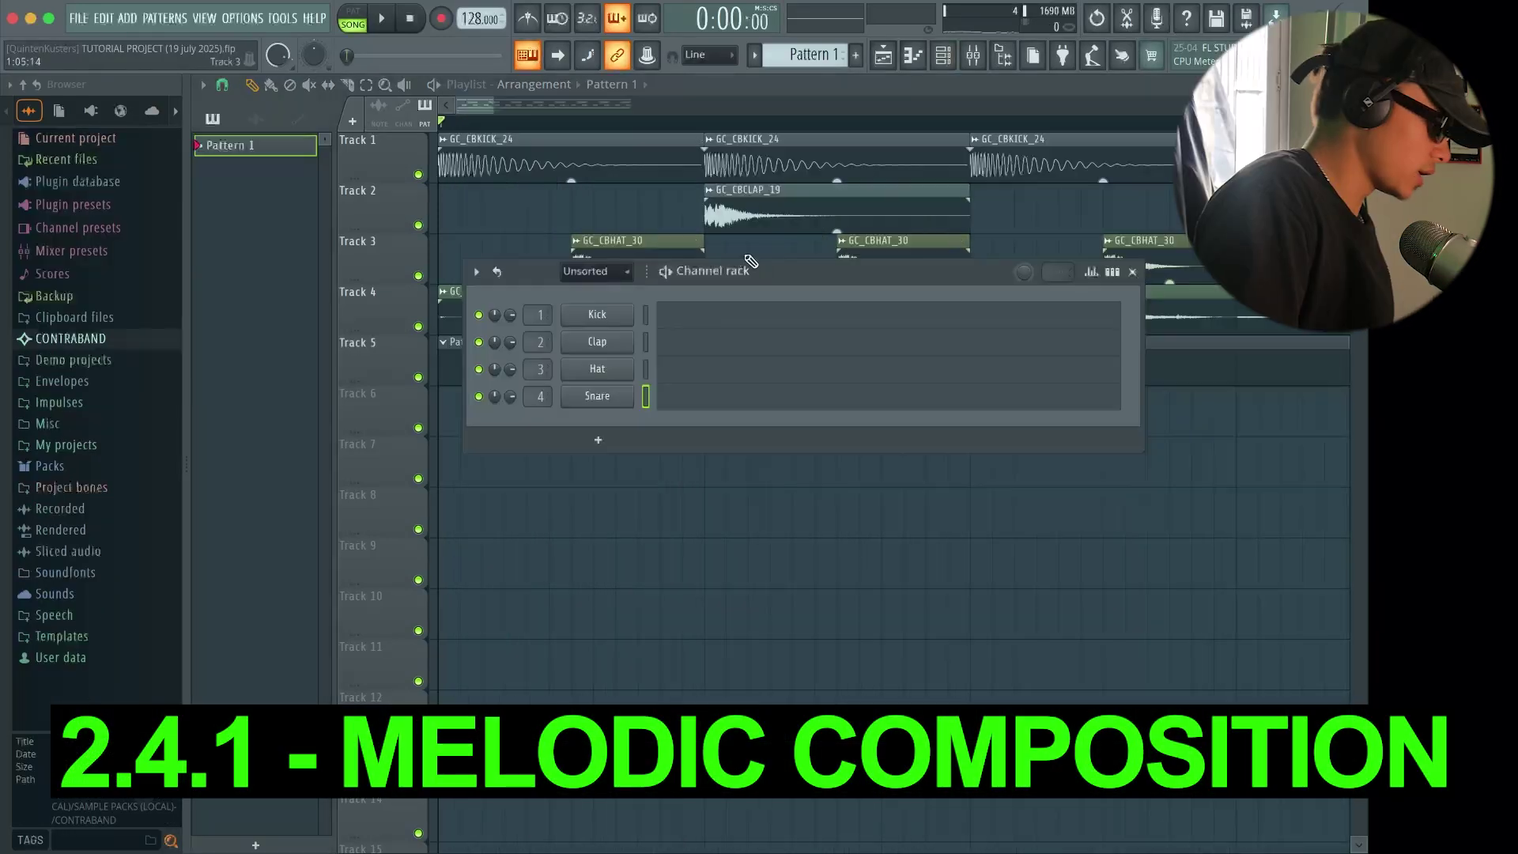
Add the RaveGenerator2 plugin as a new channel in the channel rack
drag(693, 439, 692, 648)
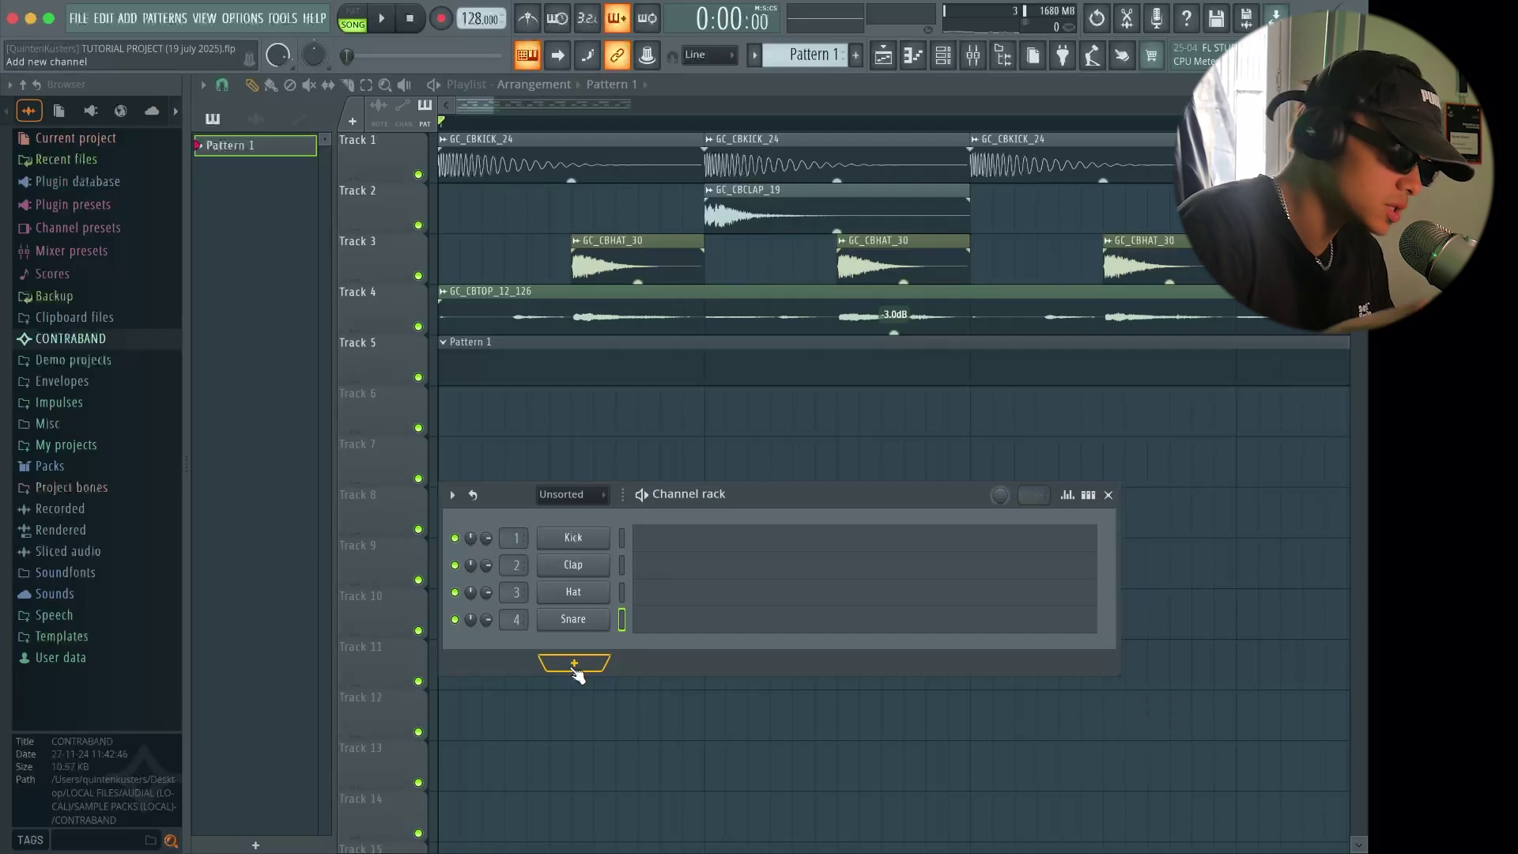
click(573, 667)
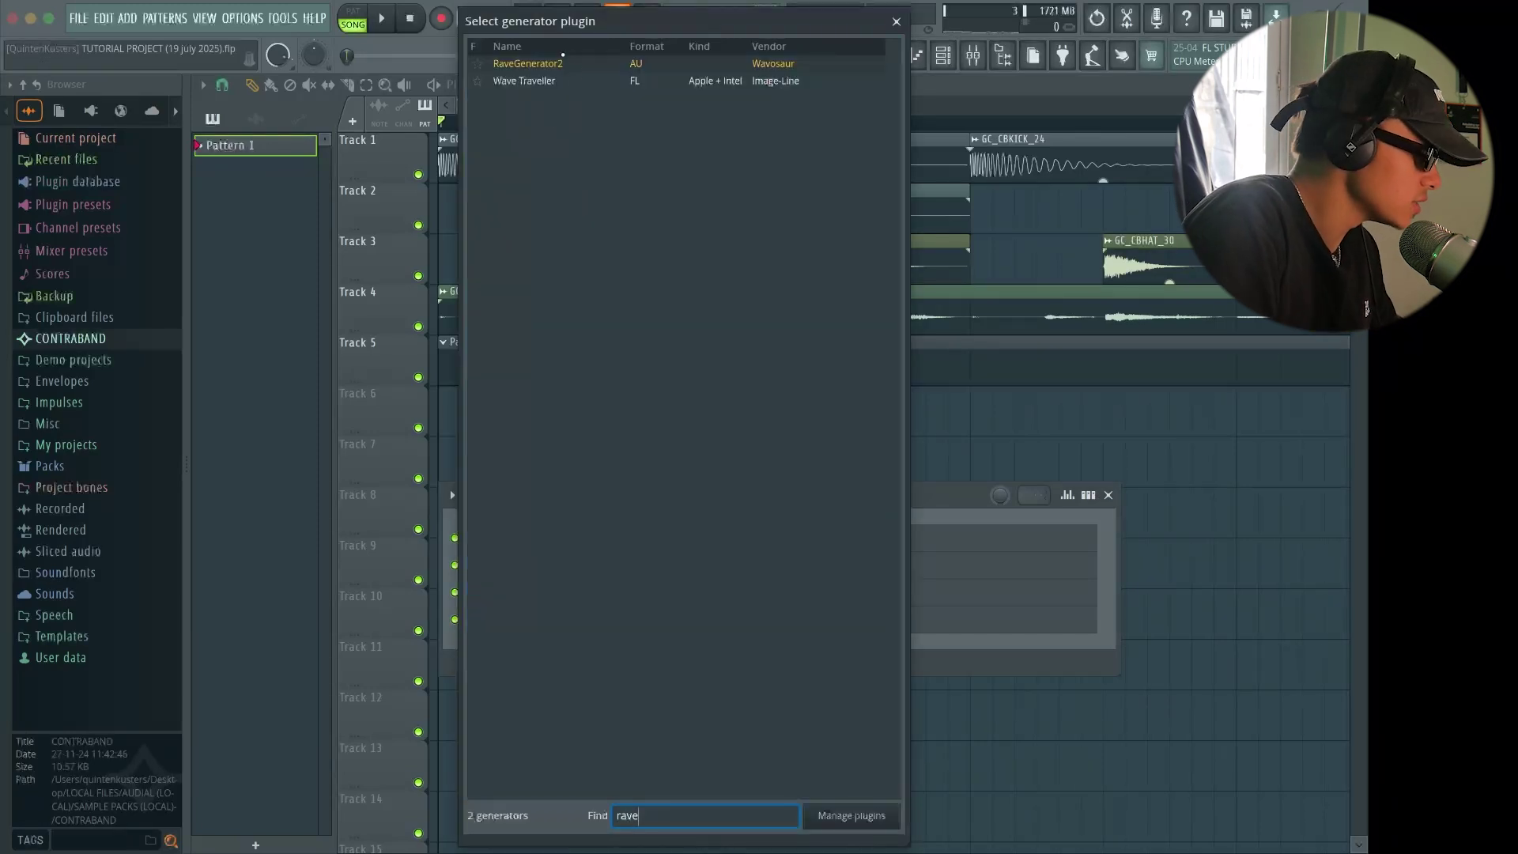
double_click(566, 64)
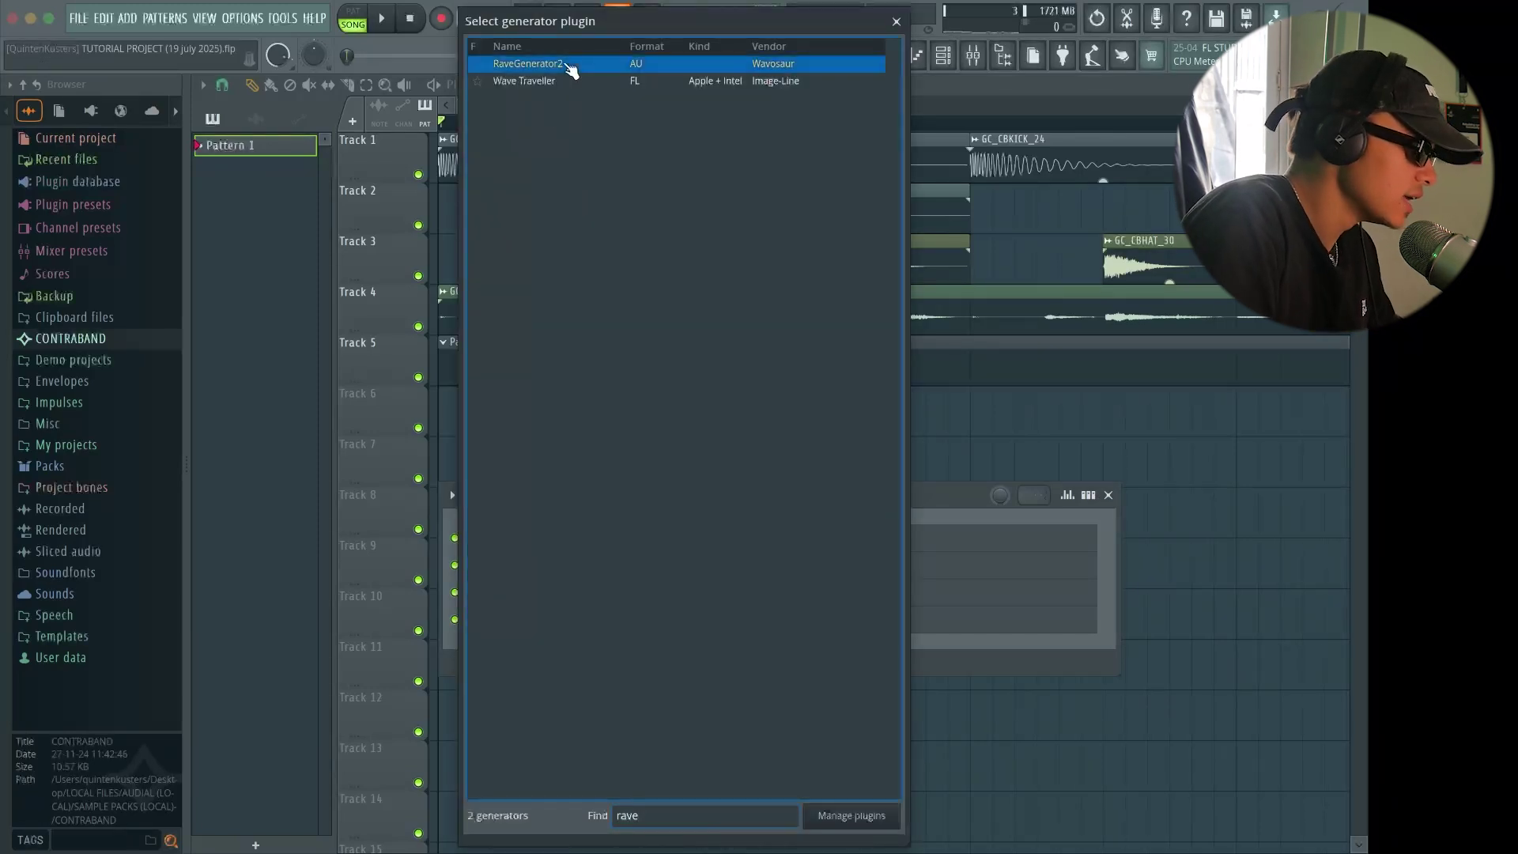
drag(658, 172, 961, 249)
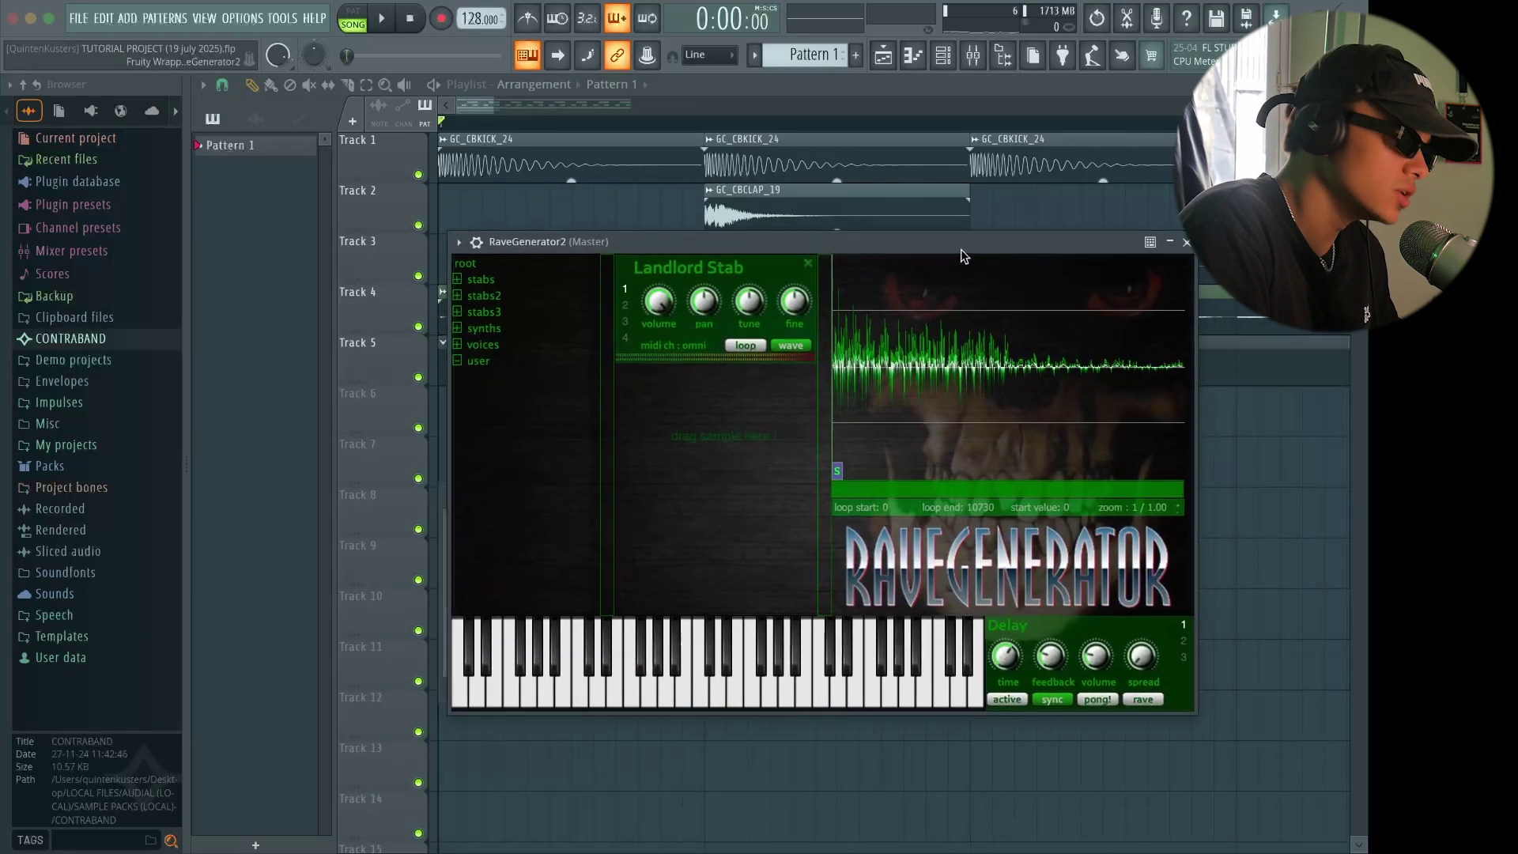
Remove the Landlord Stab sample from RaveGenerator2 and load HitHouse from the stabs folder instead
click(808, 265)
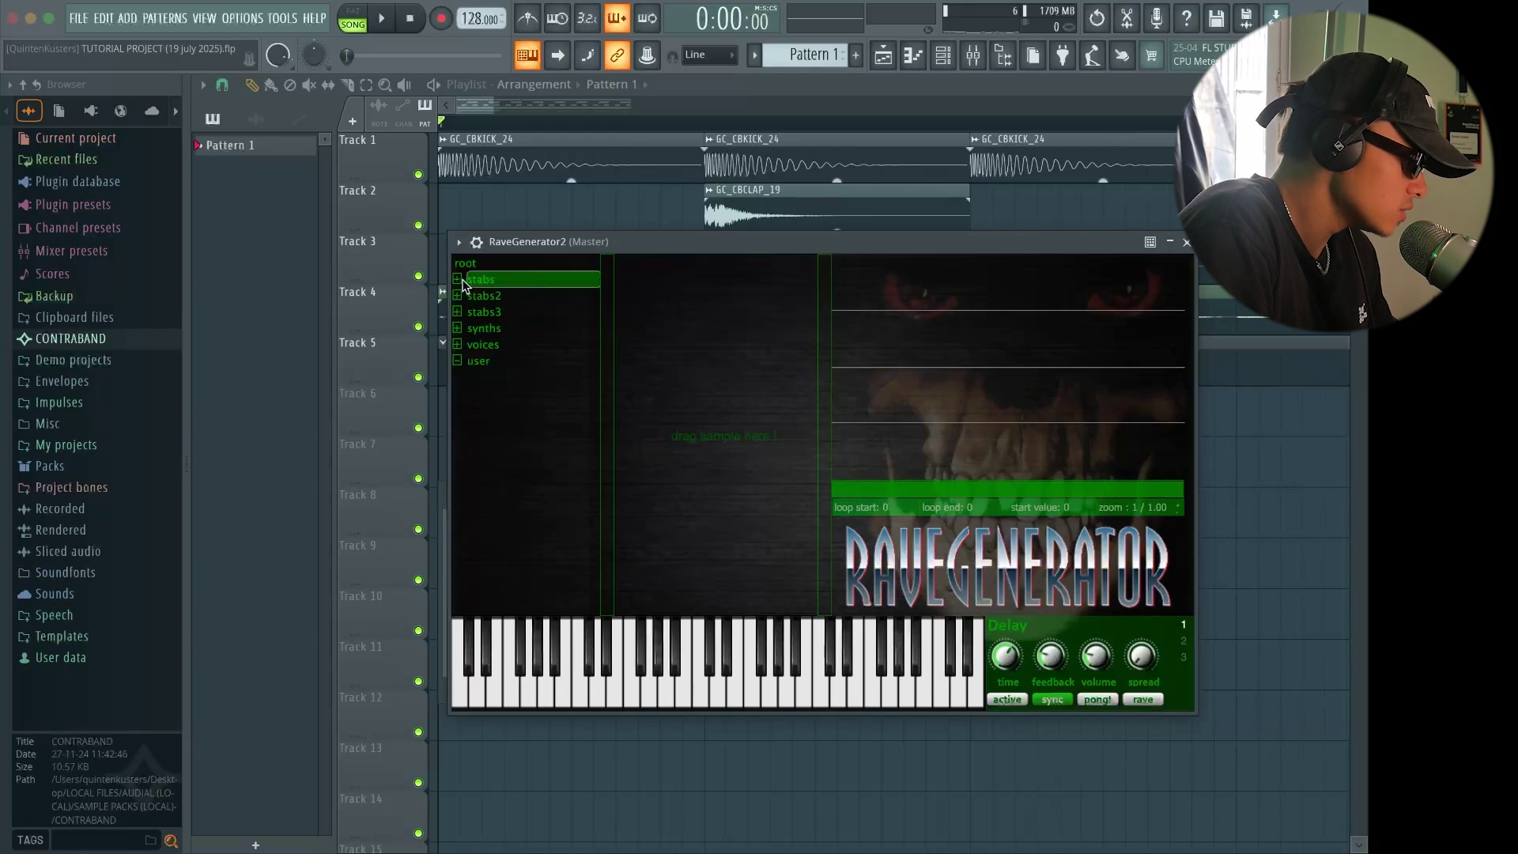
click(462, 282)
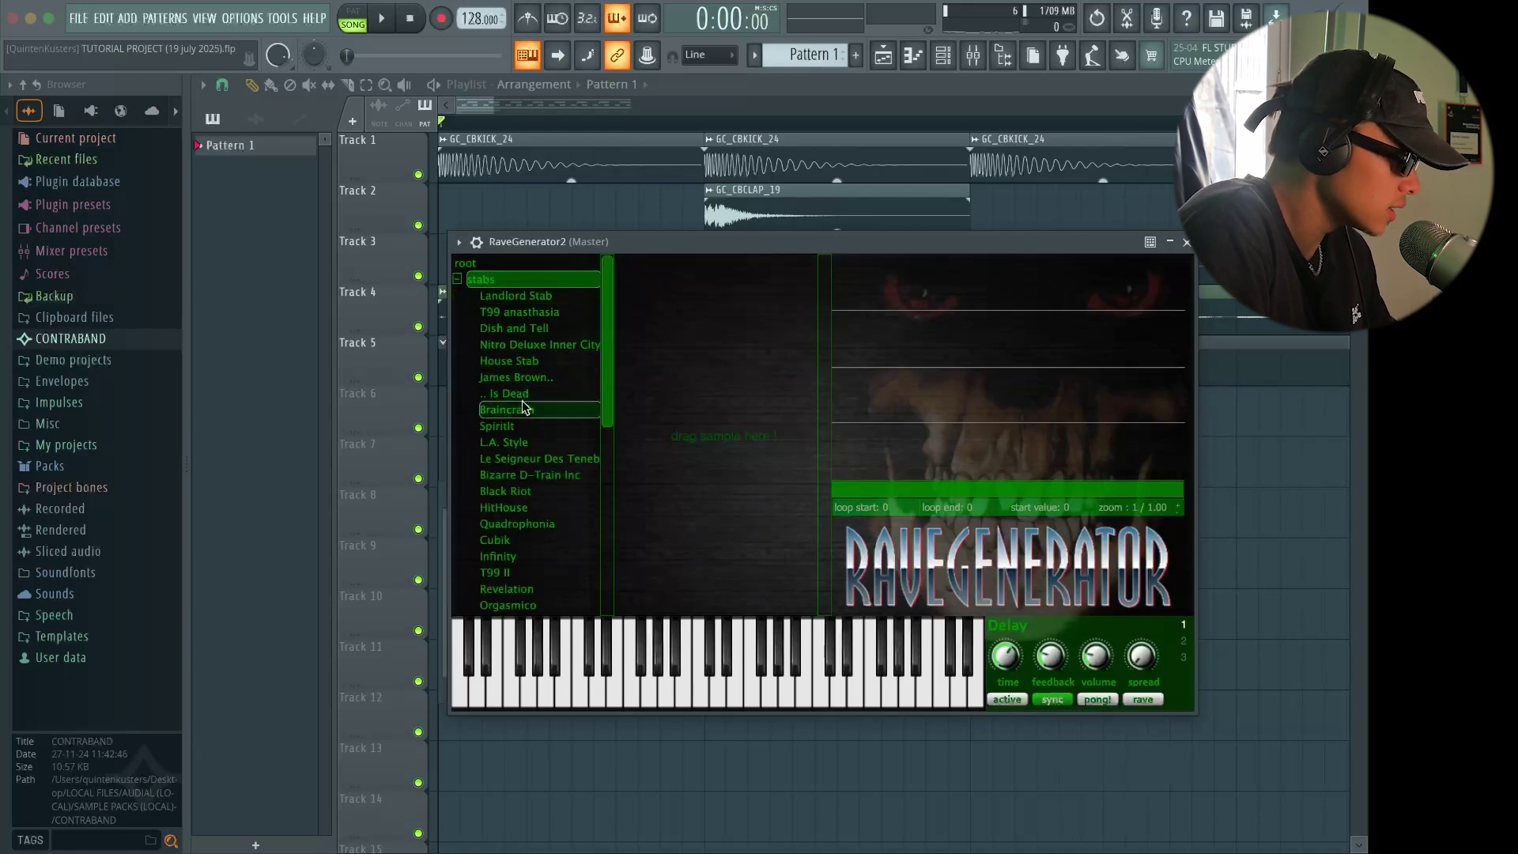
drag(506, 507, 694, 432)
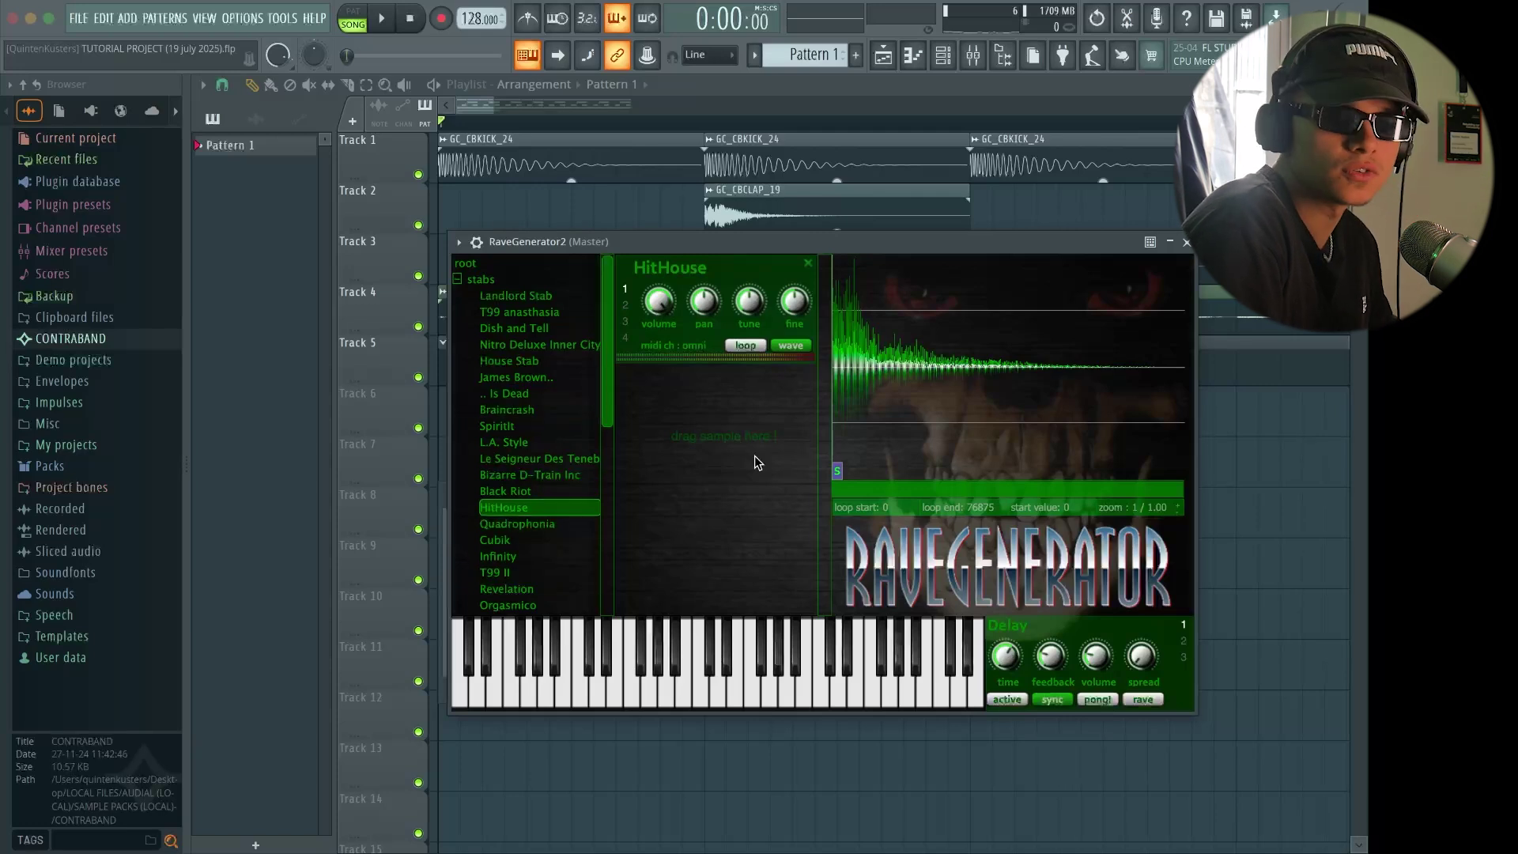
Audition the HitHouse stab with a few notes and close the RaveGenerator2 window
key(z)
key(z)
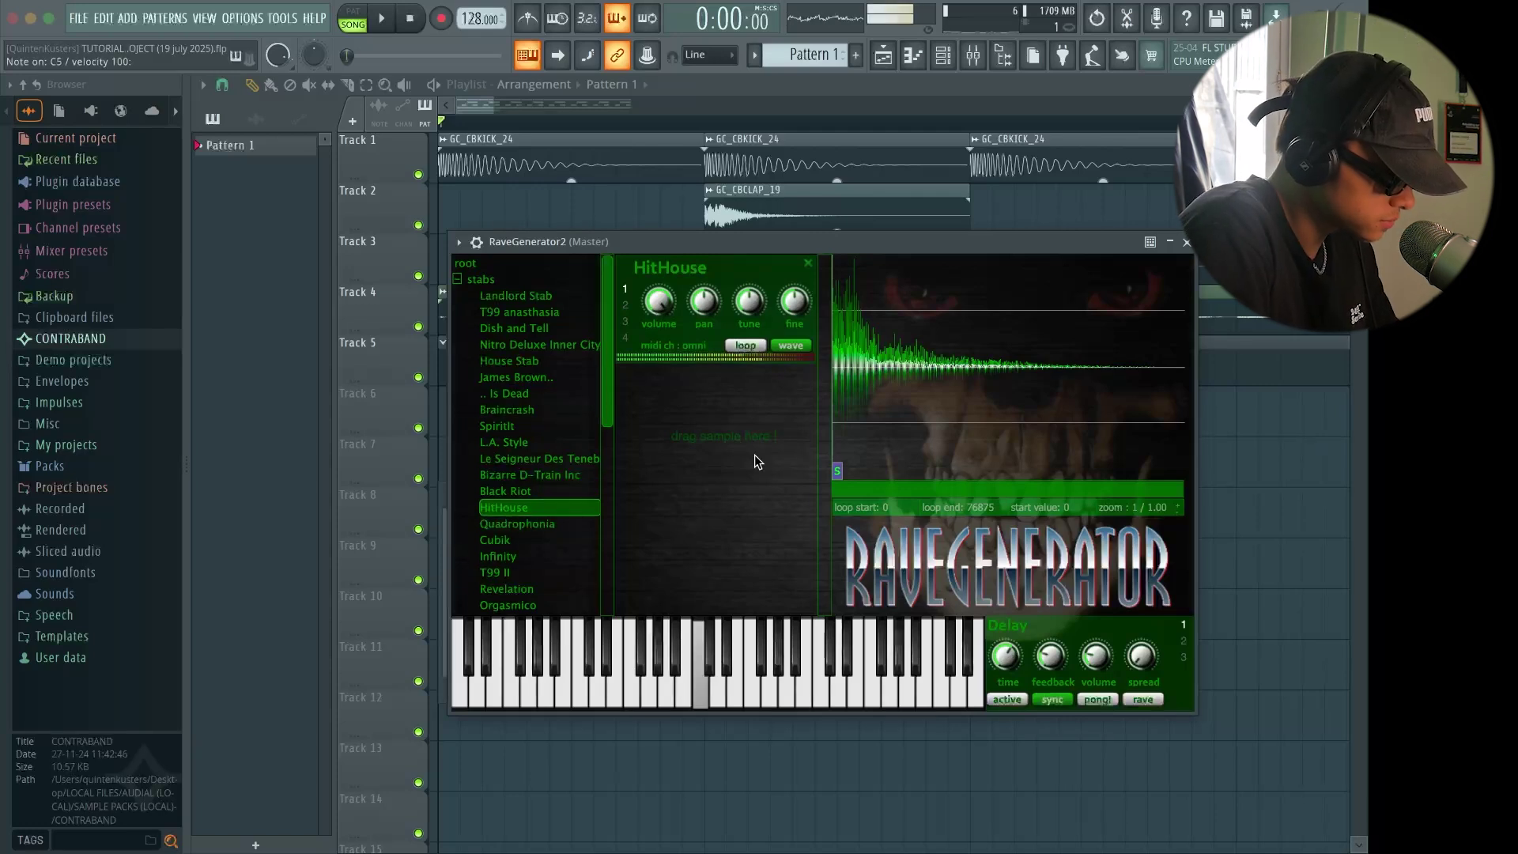
key(x)
key(x)
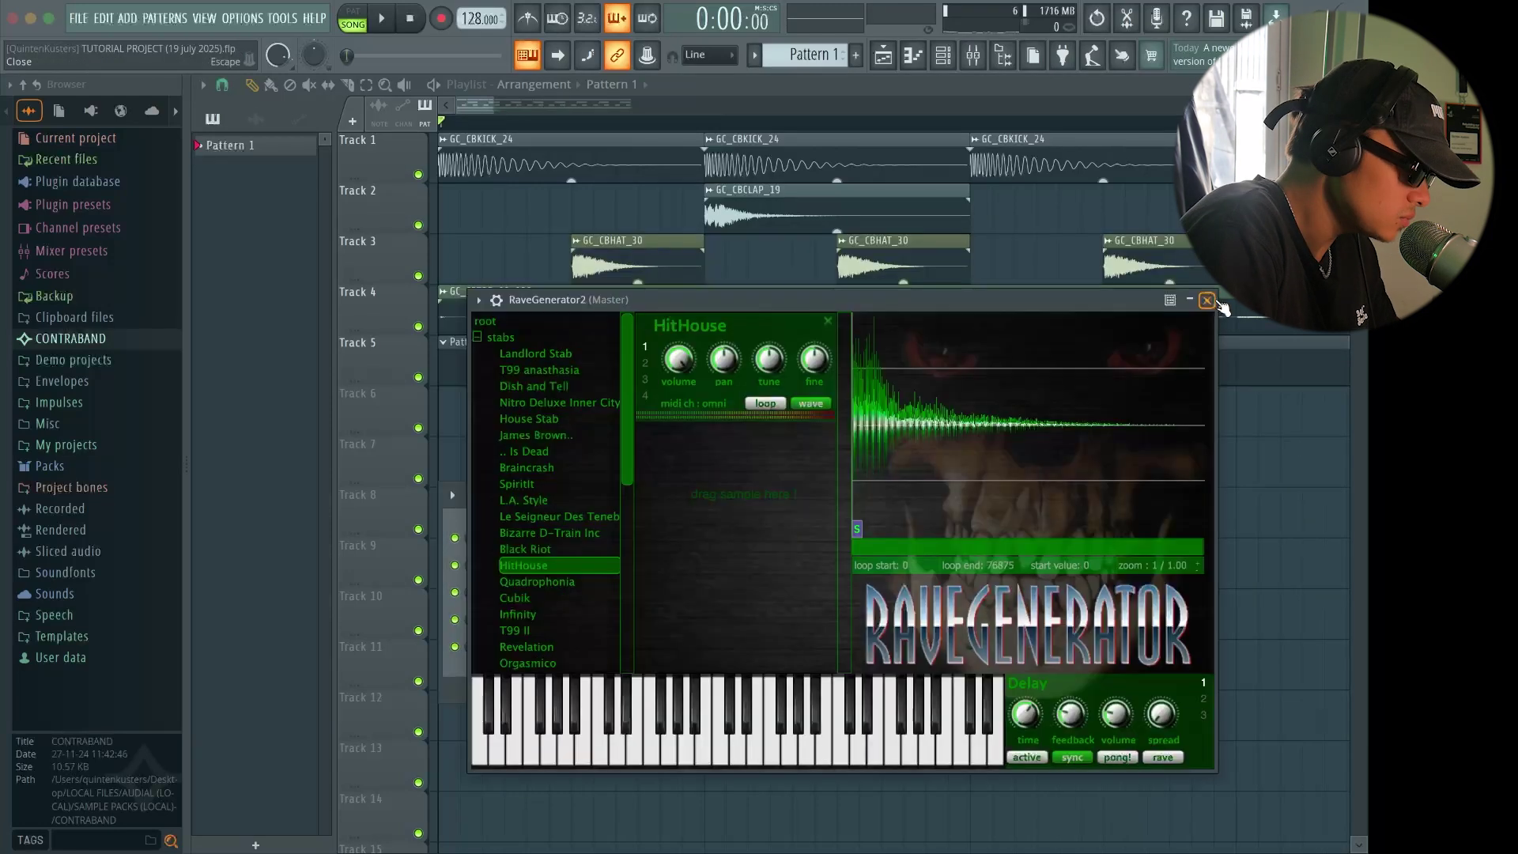
click(1215, 299)
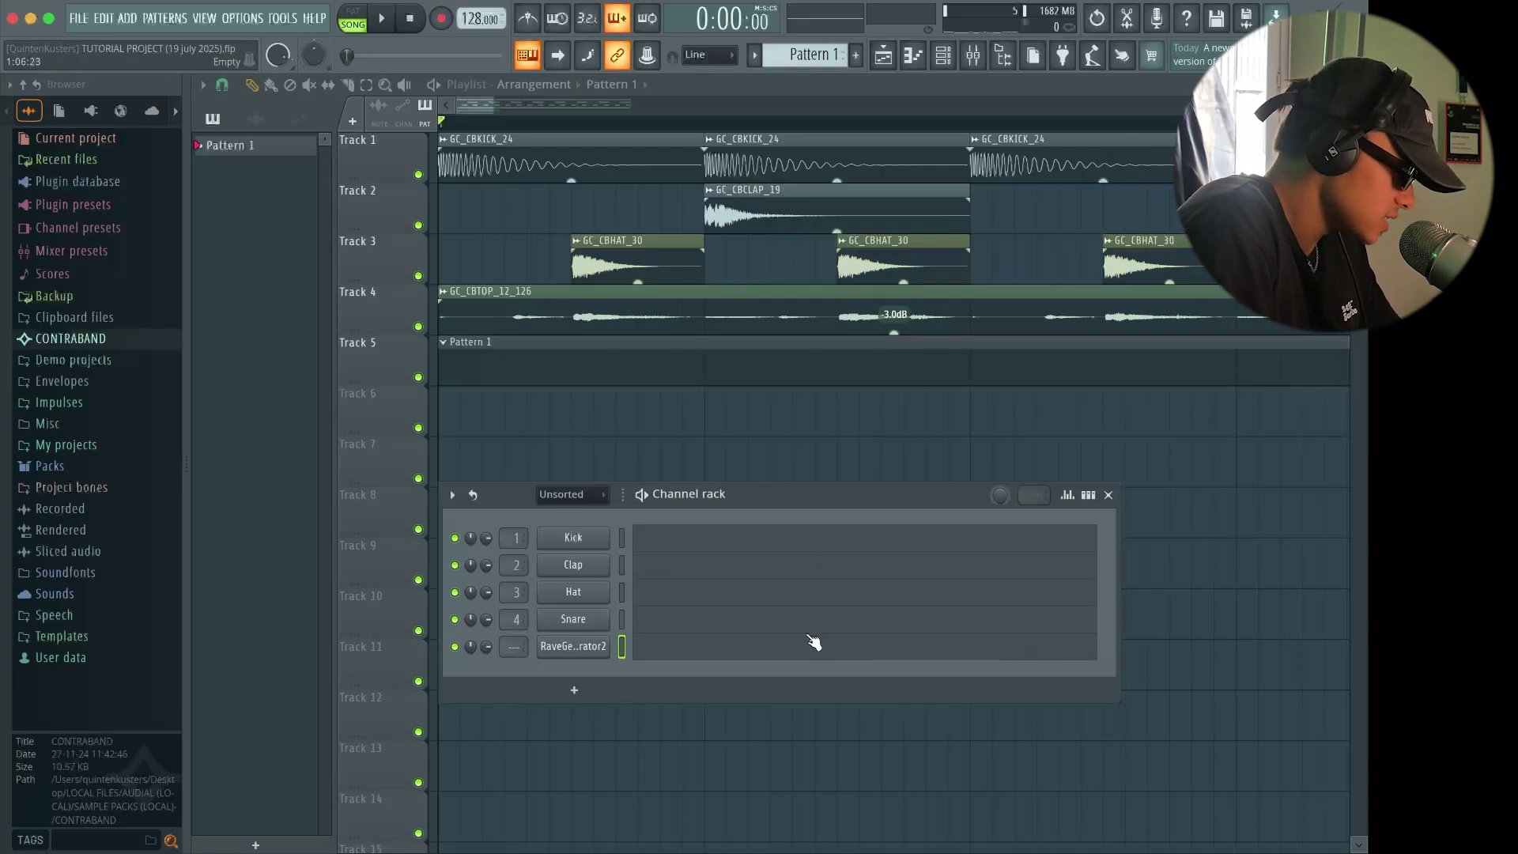
Open the piano roll of the RaveGenerator2 channel and locate the C5 key
drag(788, 490, 781, 277)
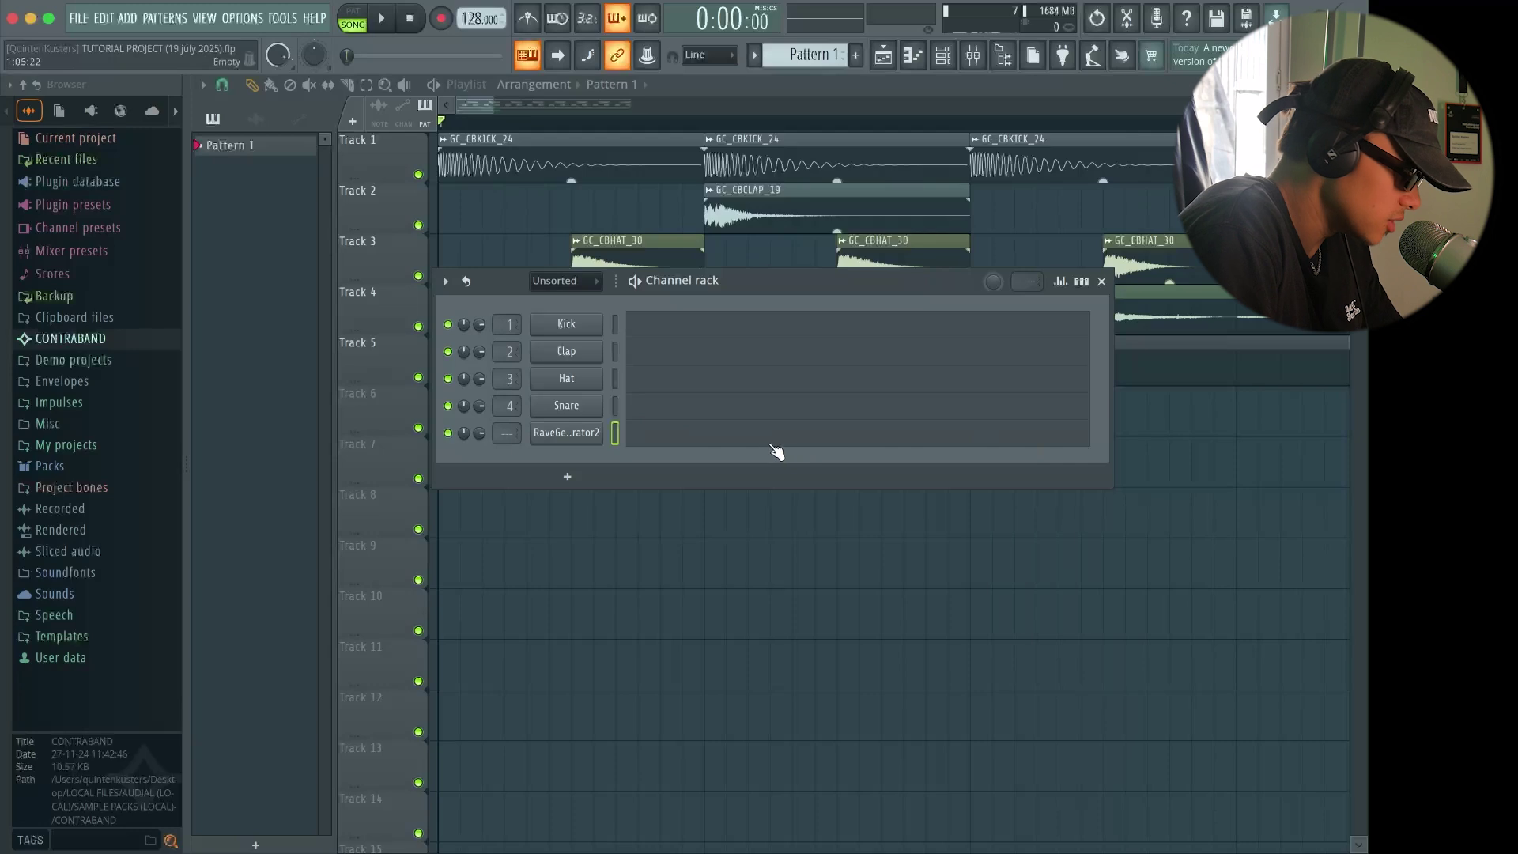
click(728, 440)
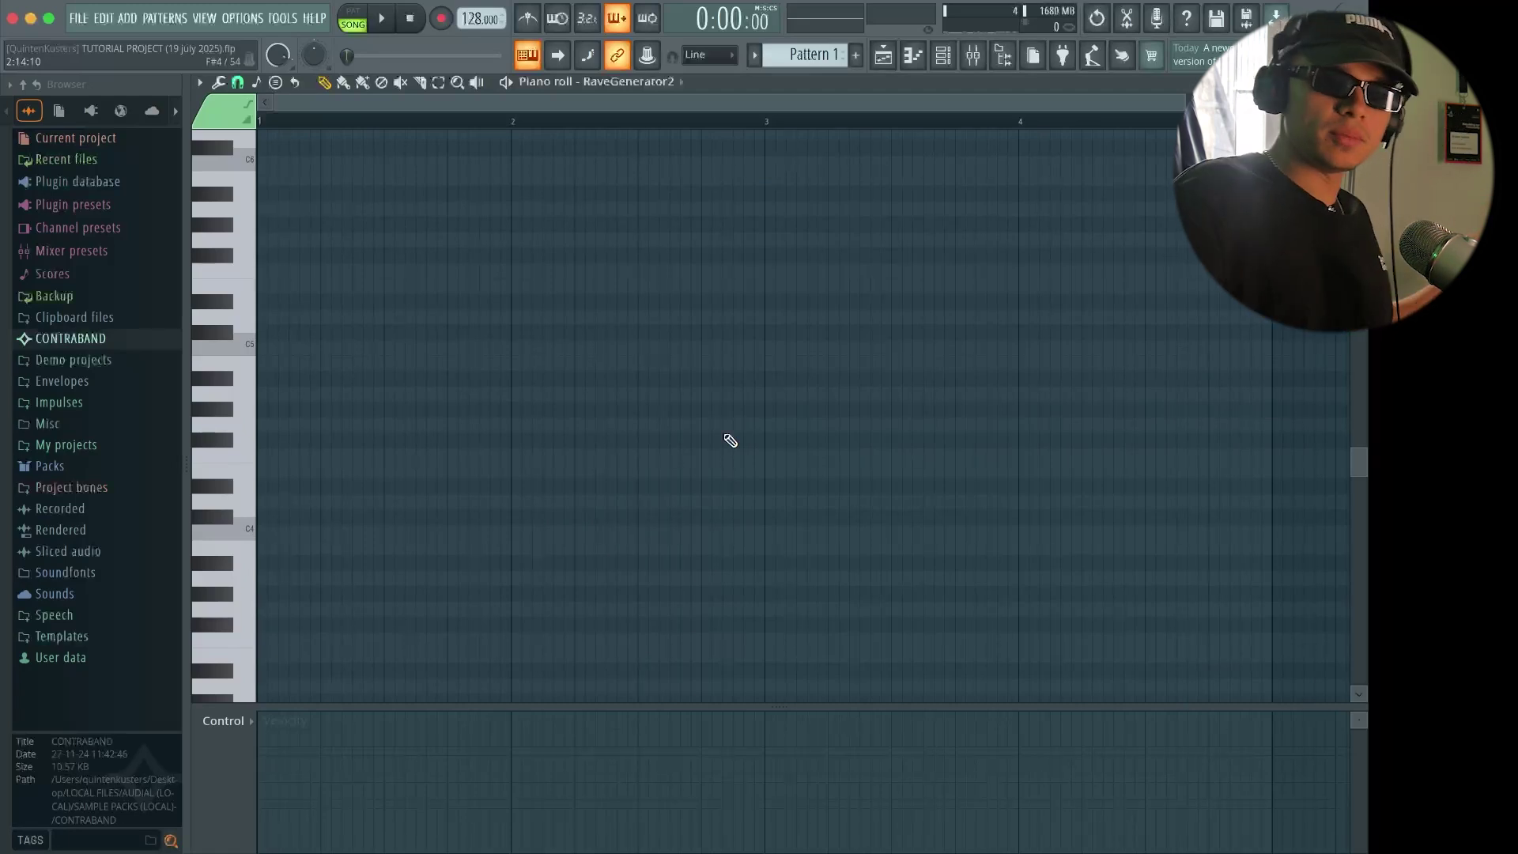
click(250, 353)
click(257, 360)
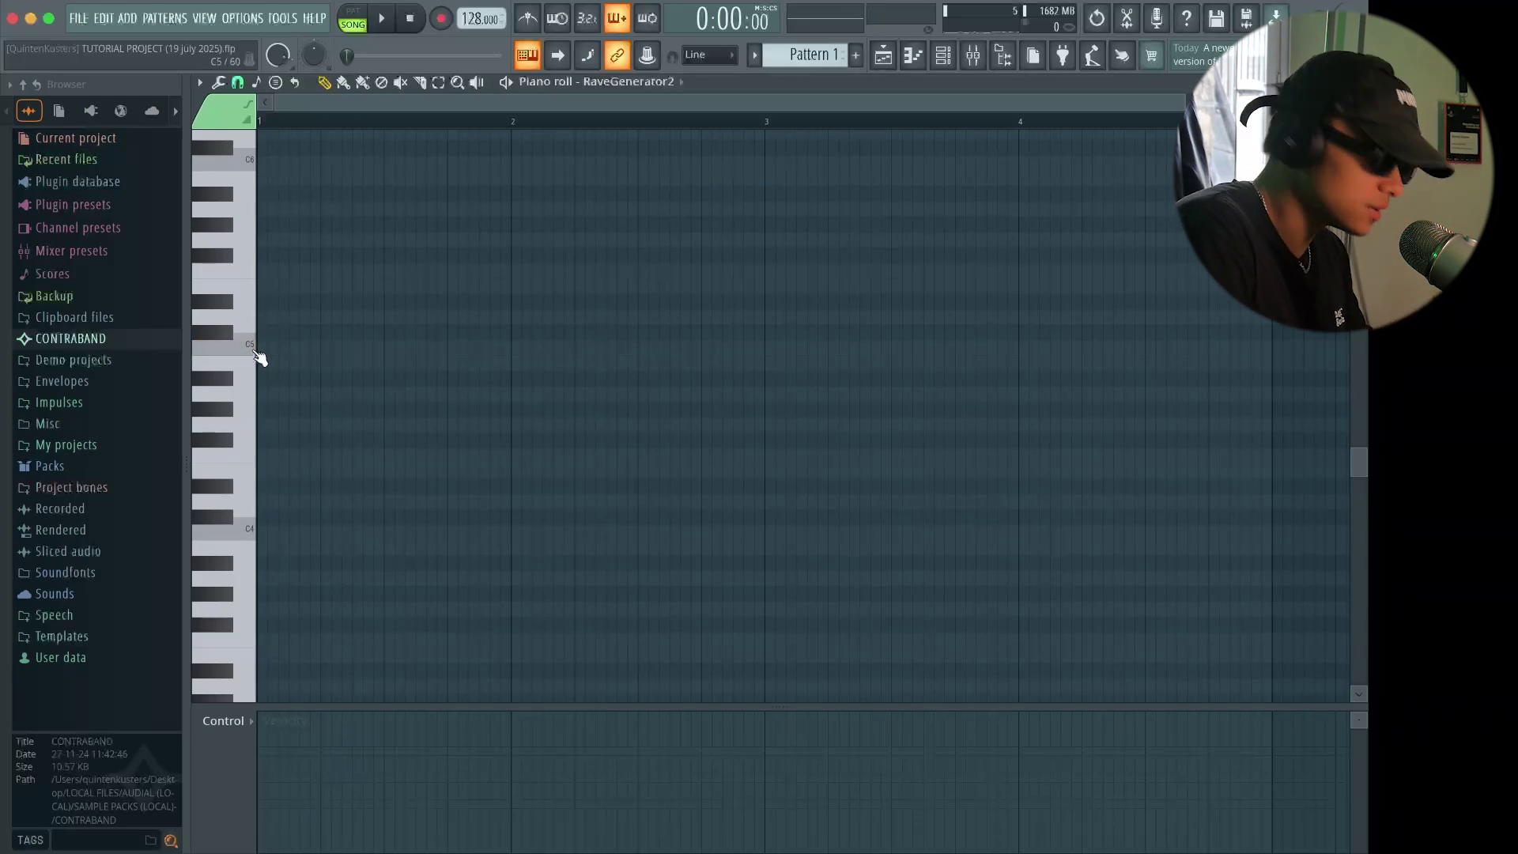
click(257, 360)
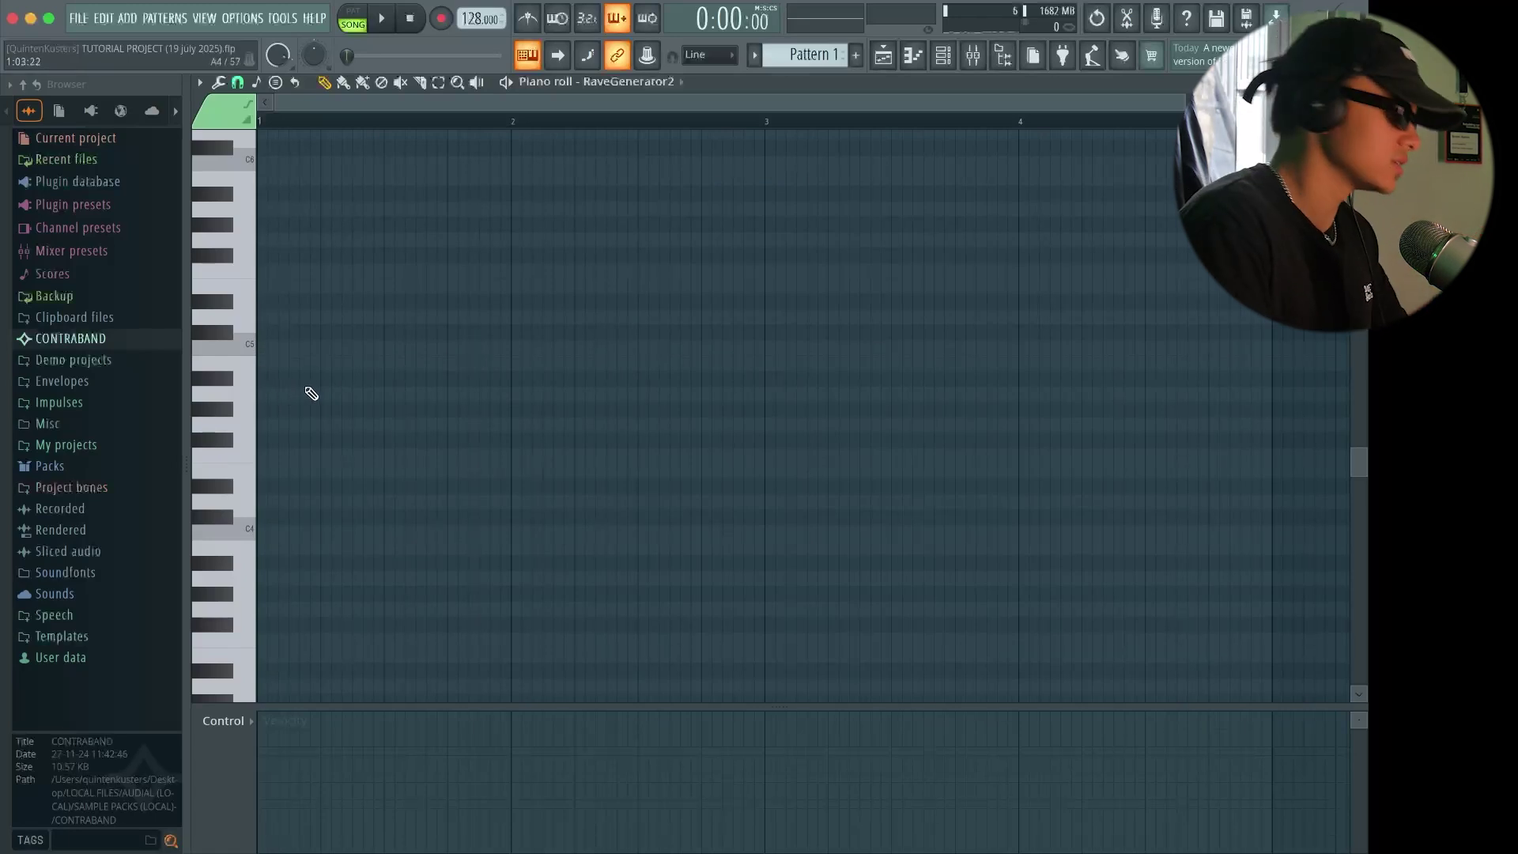
Draw an F5 note with a length of 0:02:16 at the start of bar 1
scroll(301, 348, up, 3)
drag(280, 283, 281, 264)
scroll(325, 312, down, 2)
scroll(320, 310, up, 2)
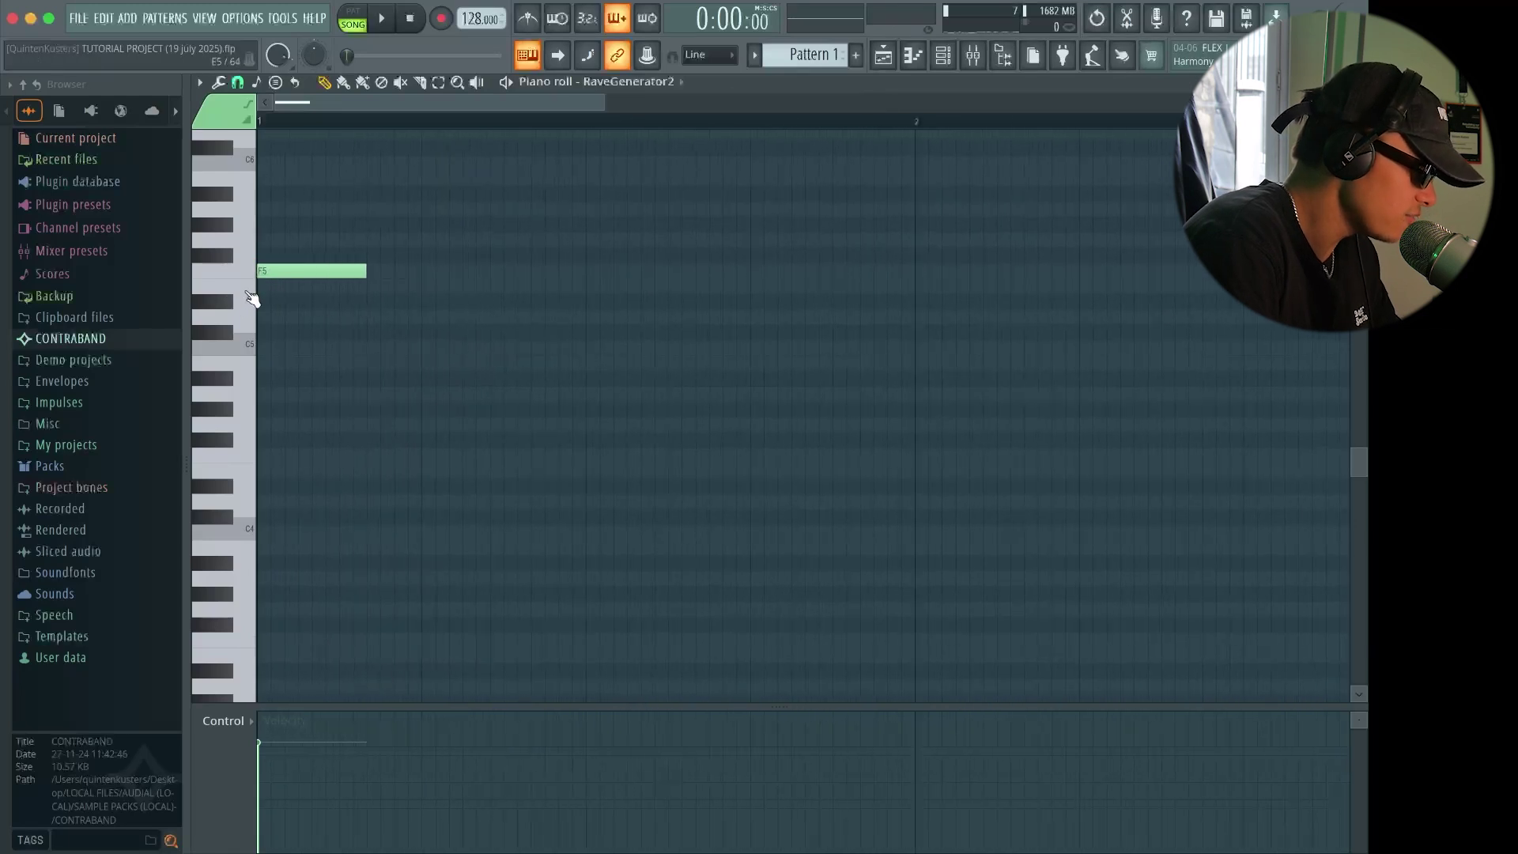
double_click(281, 269)
click(806, 307)
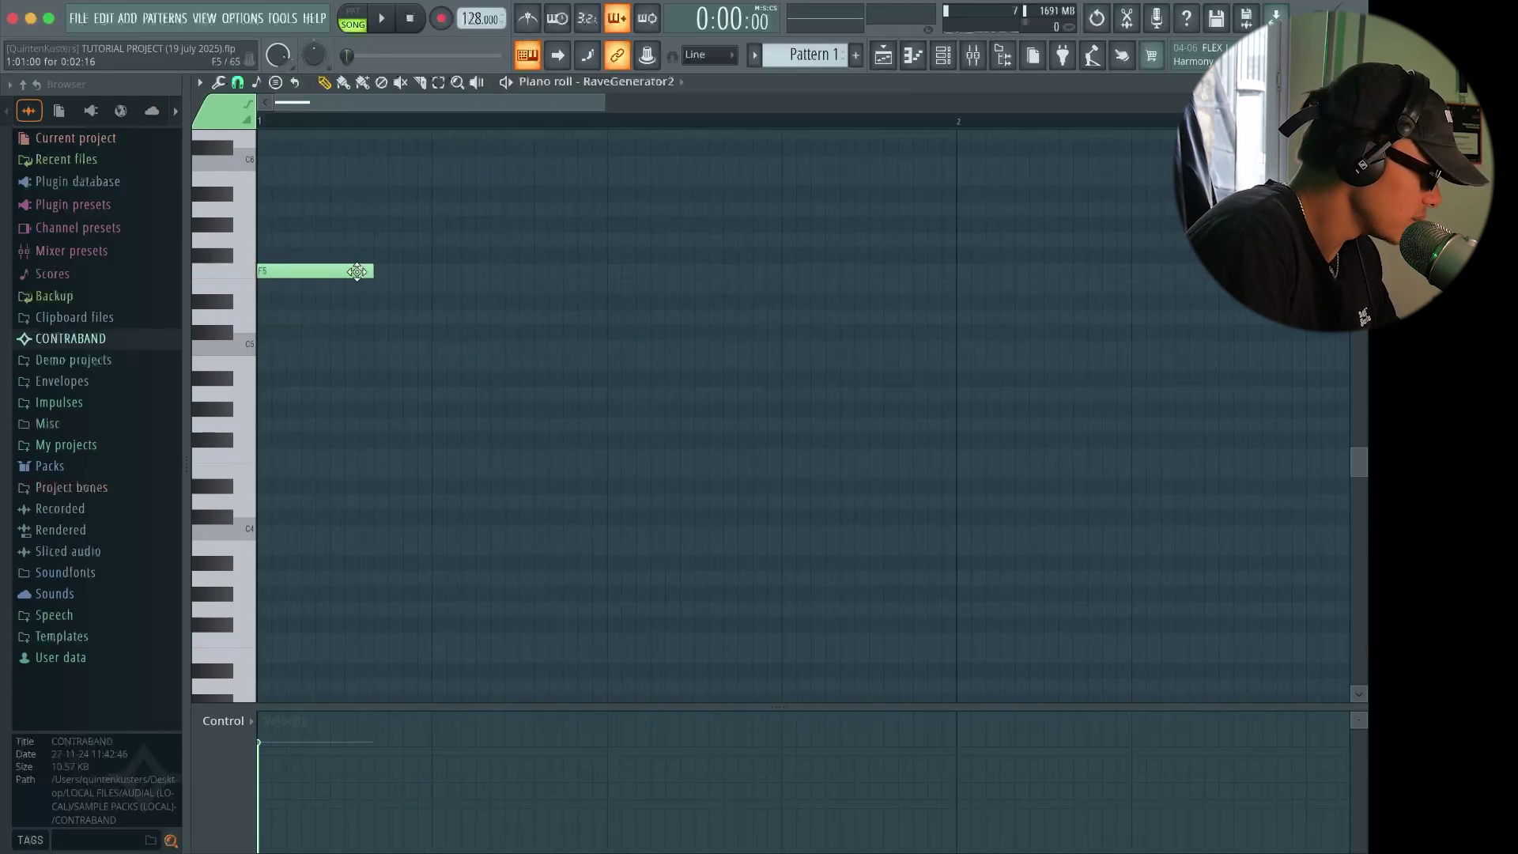
Audition repeated F5 and G5 stabs to find the next notes of the melody
key(e)
key(r)
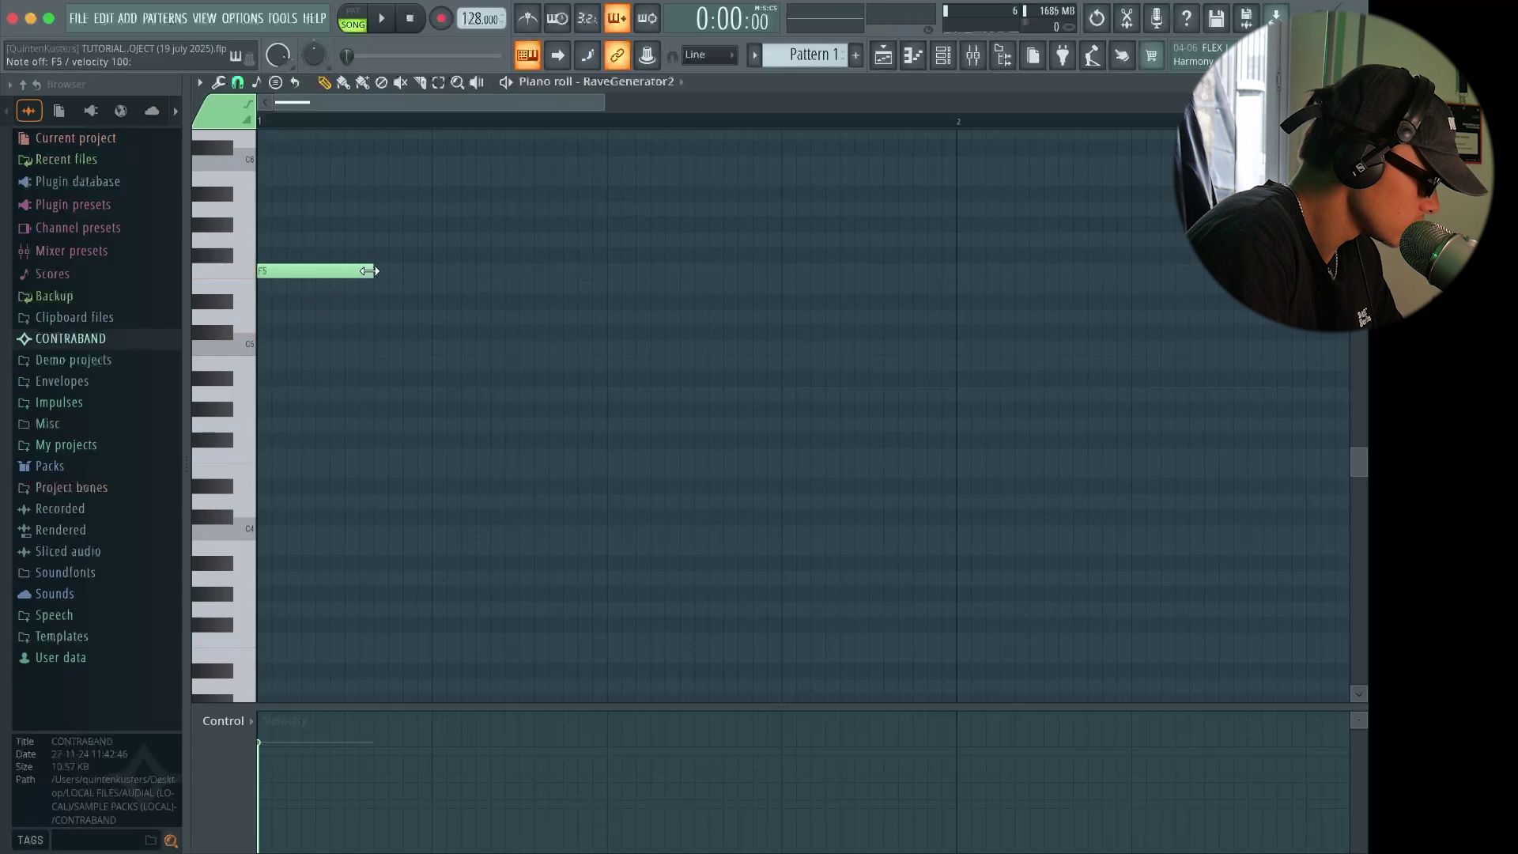
key(r)
key(r)
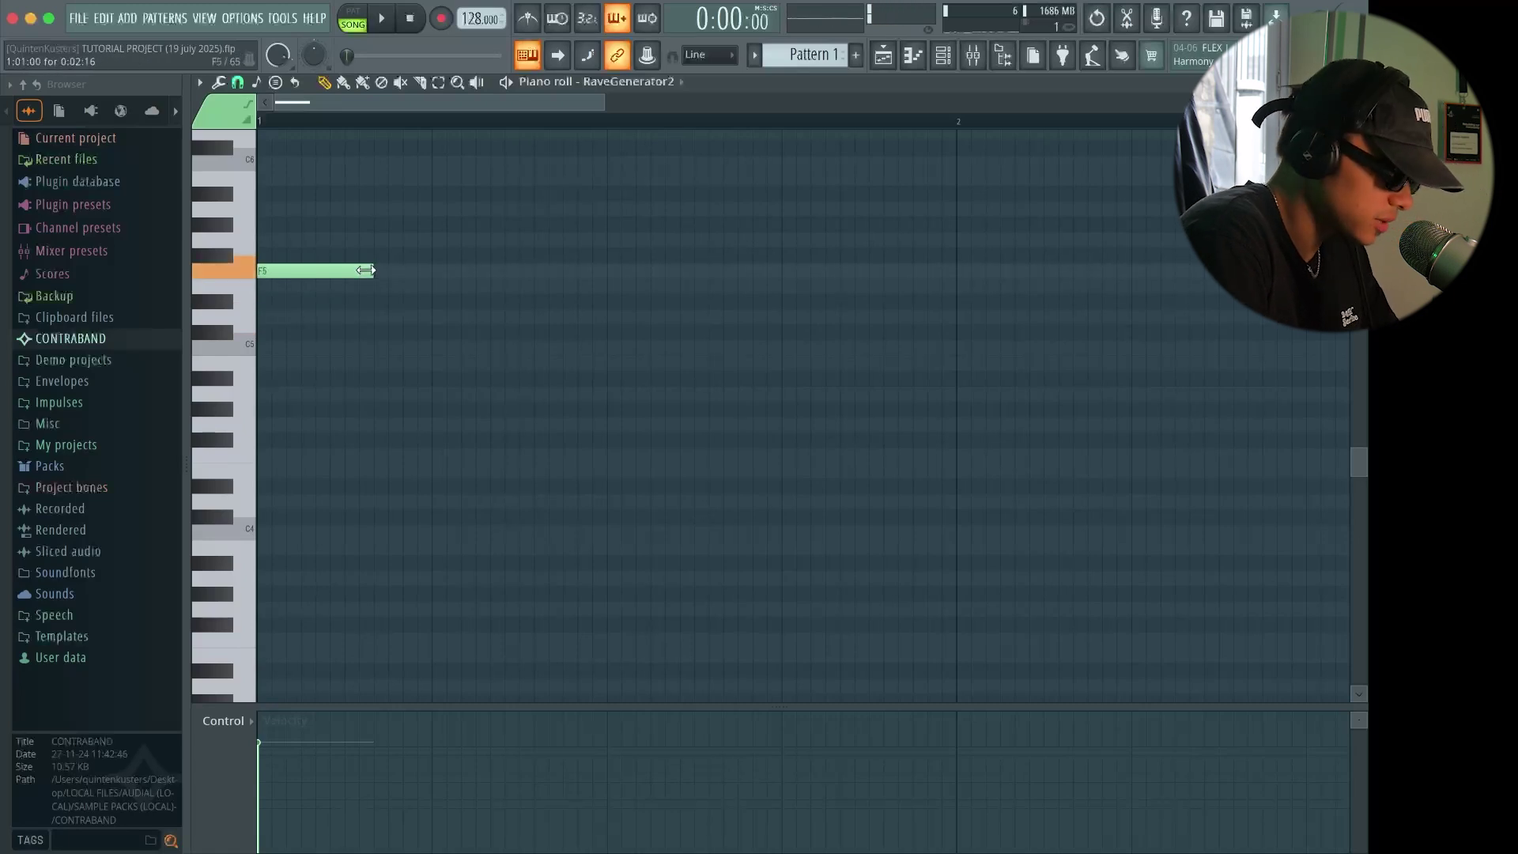
drag(364, 270, 361, 272)
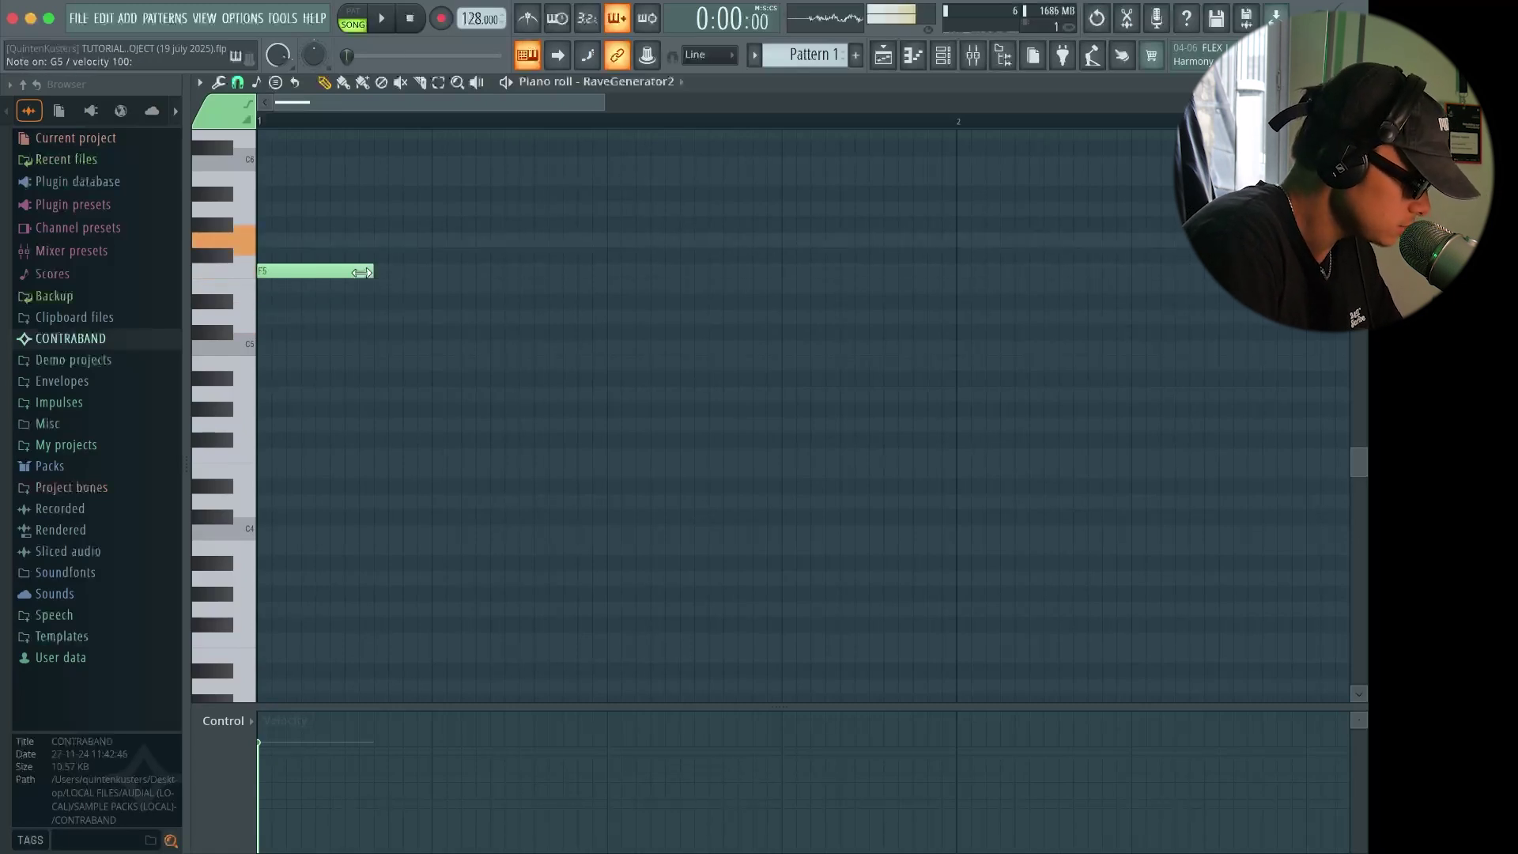
key(r)
key(r)
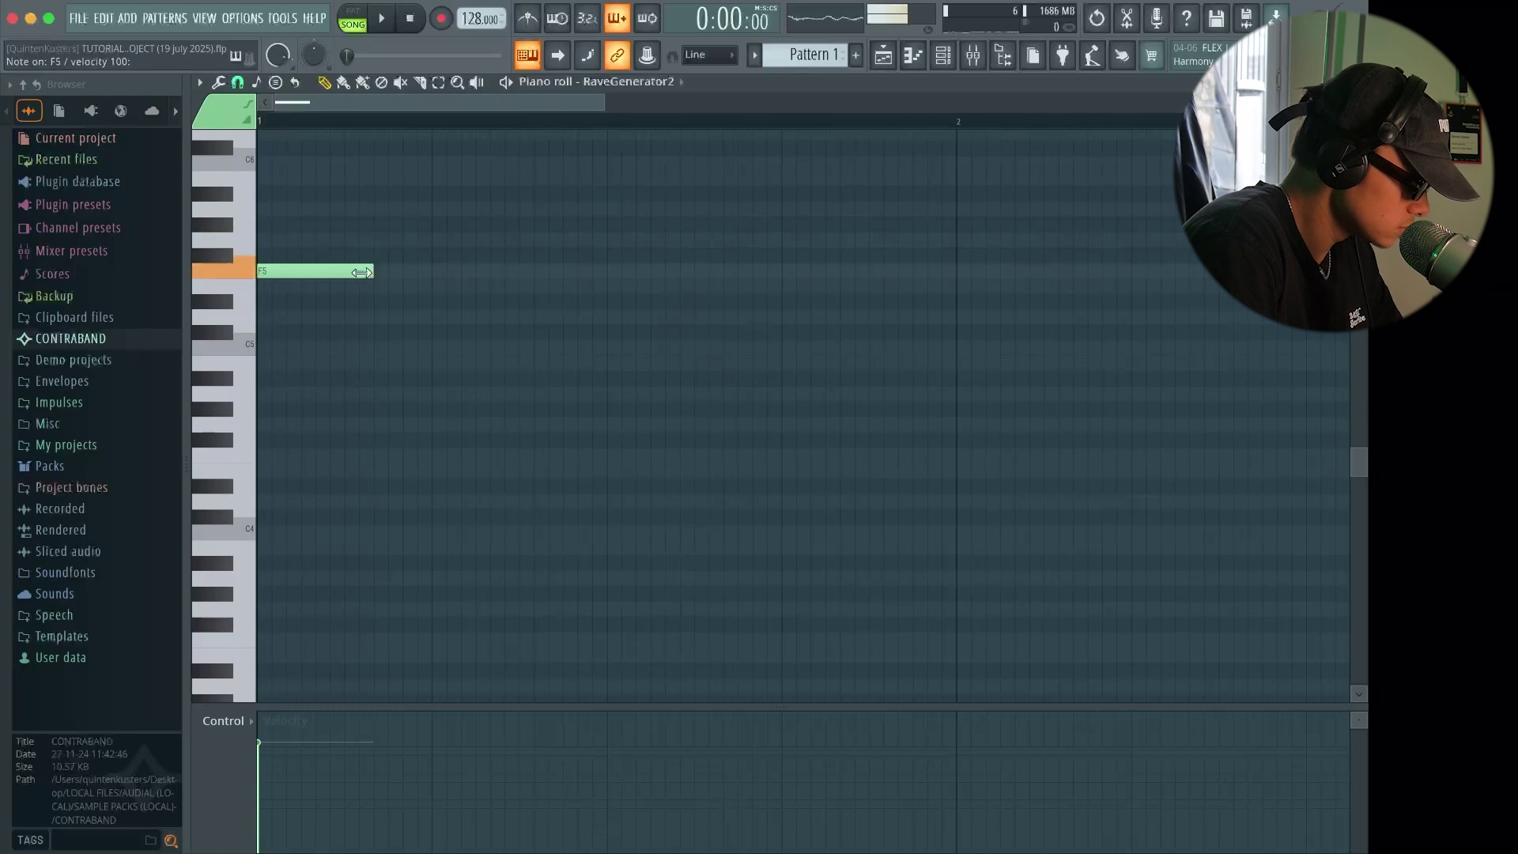
key(t)
key(t)
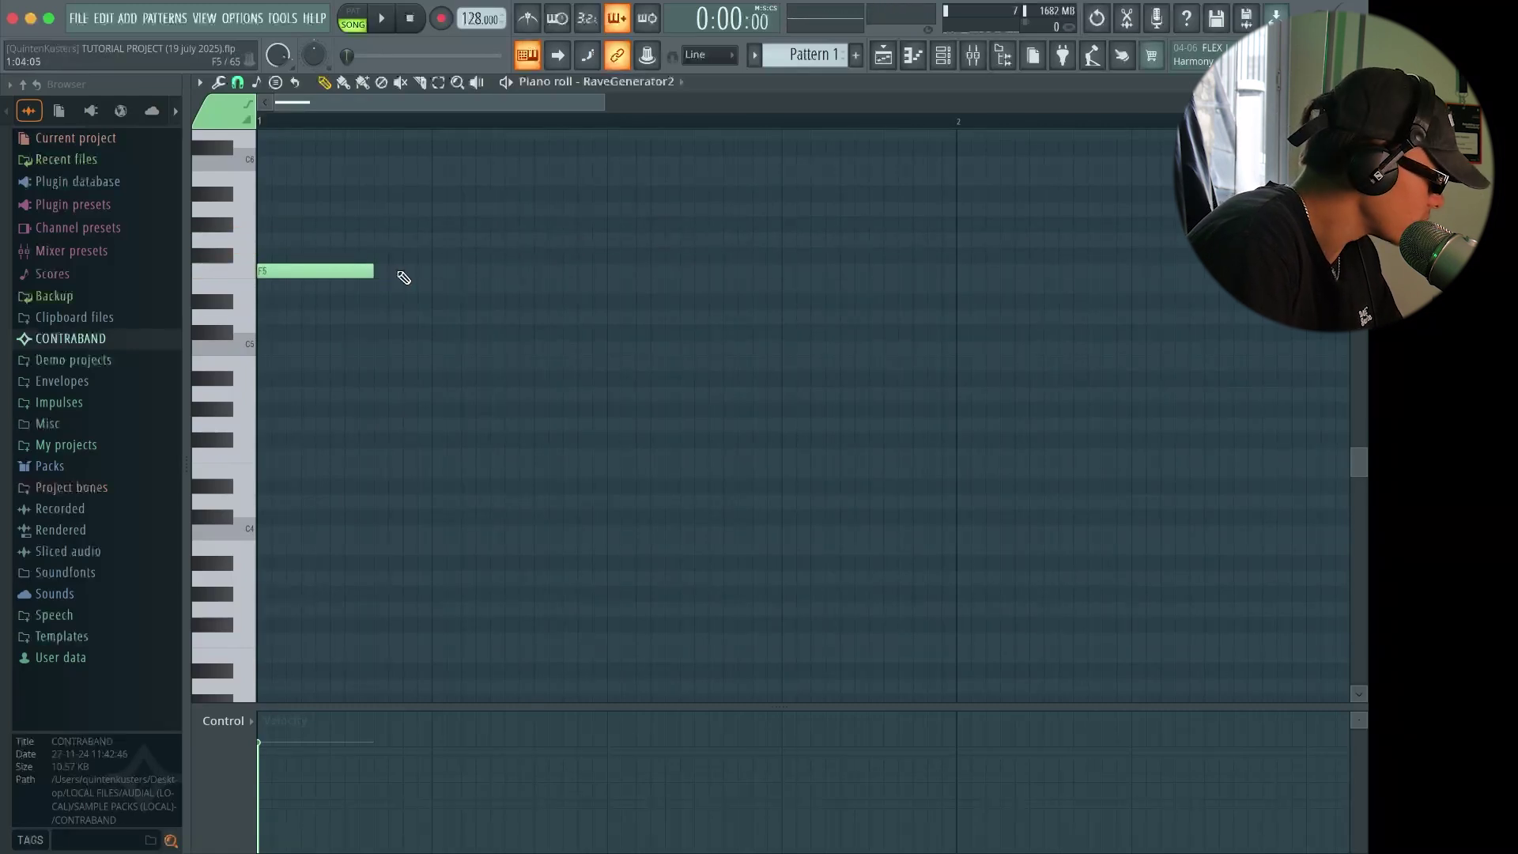
Add an F5 note at 1:04:00 and G5 notes at 1:07:00 and 1:10:00, all 0:02:16 long, and play the pattern
click(394, 273)
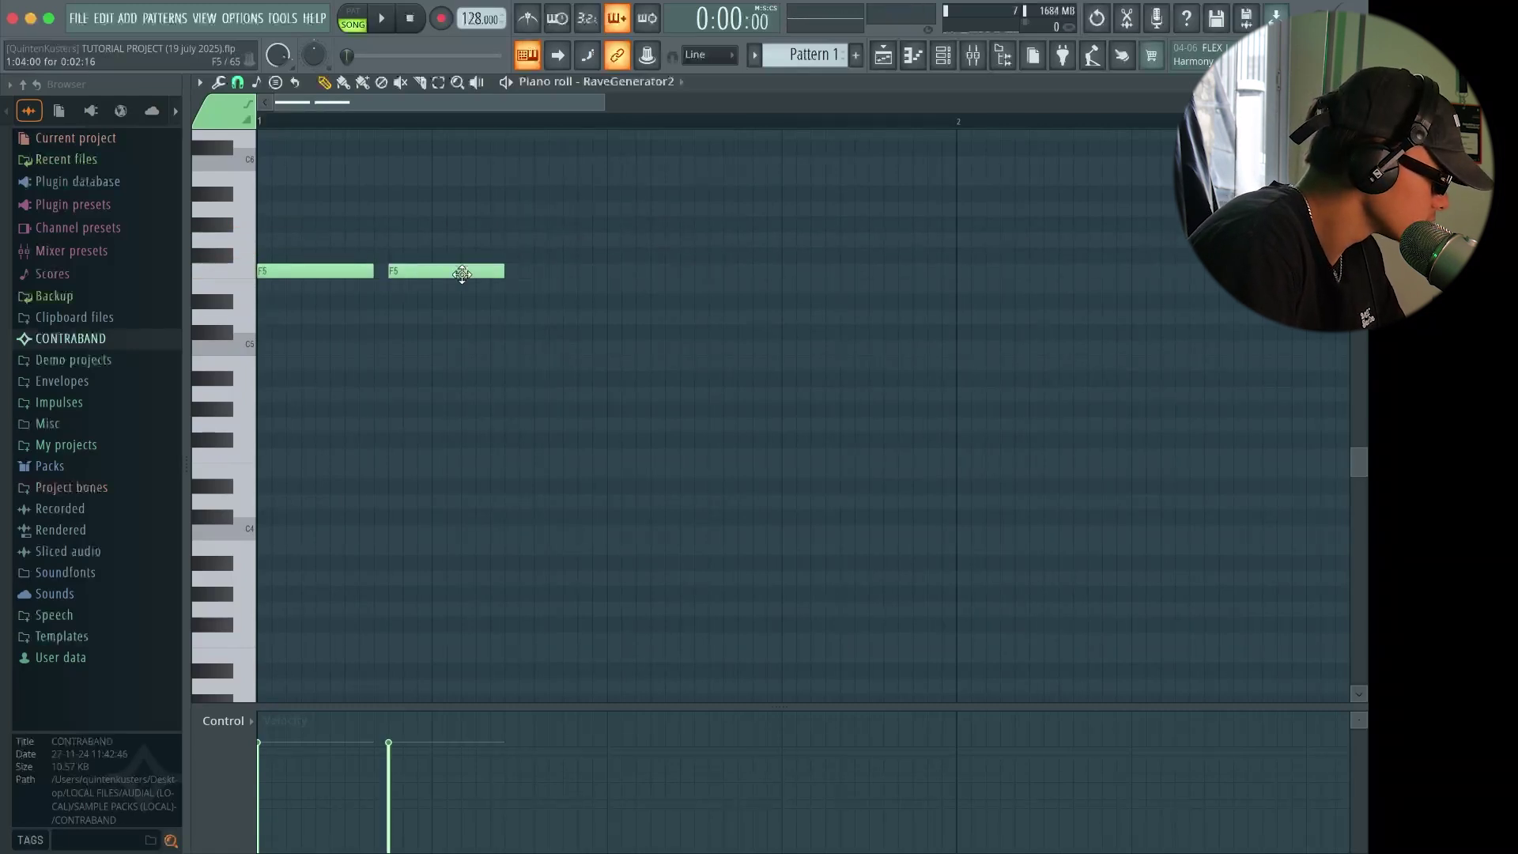
click(524, 240)
click(654, 239)
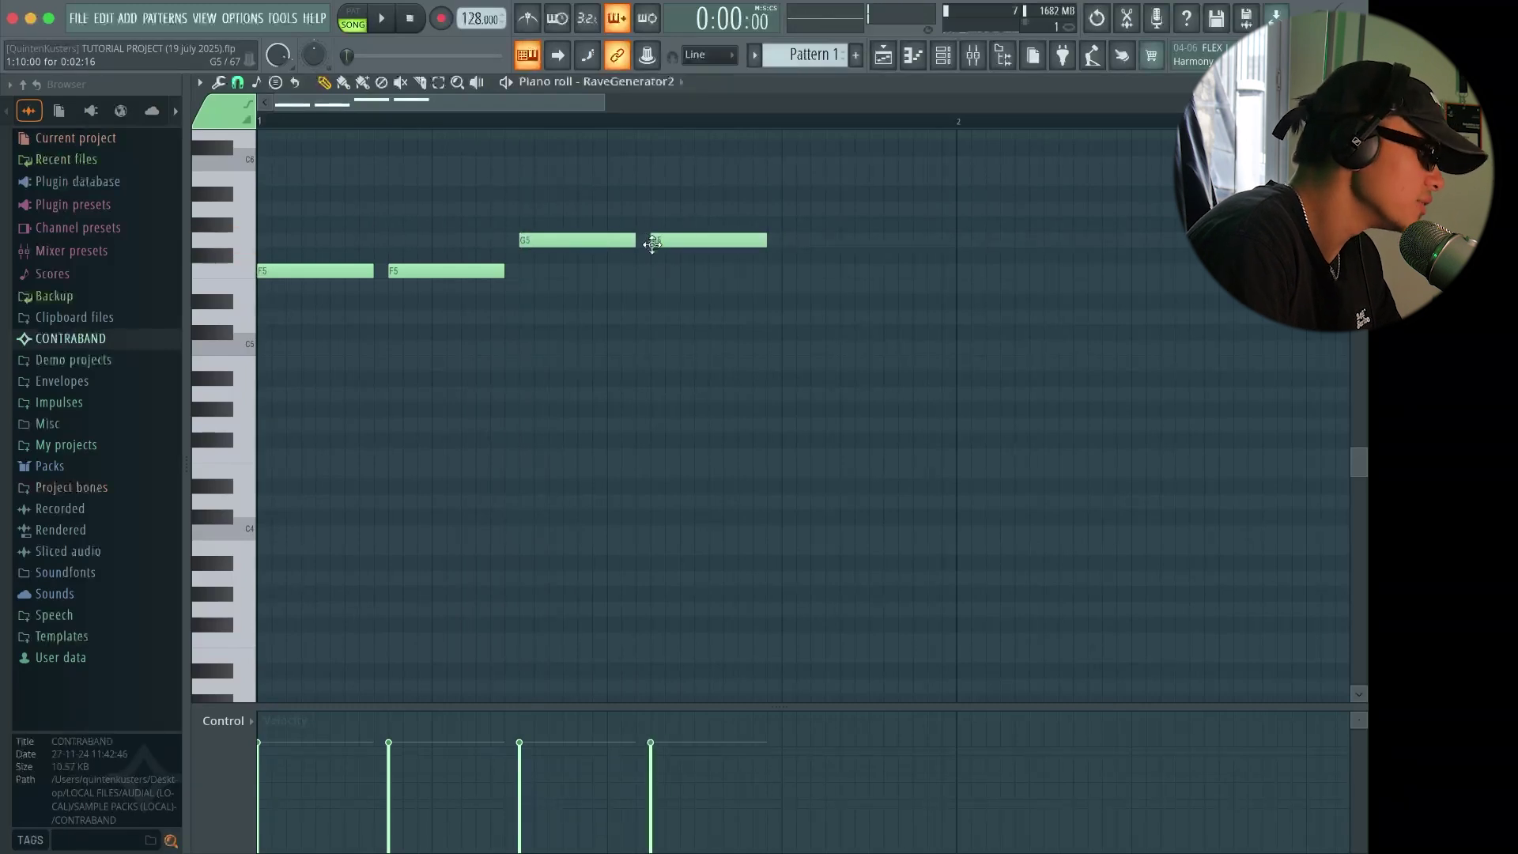
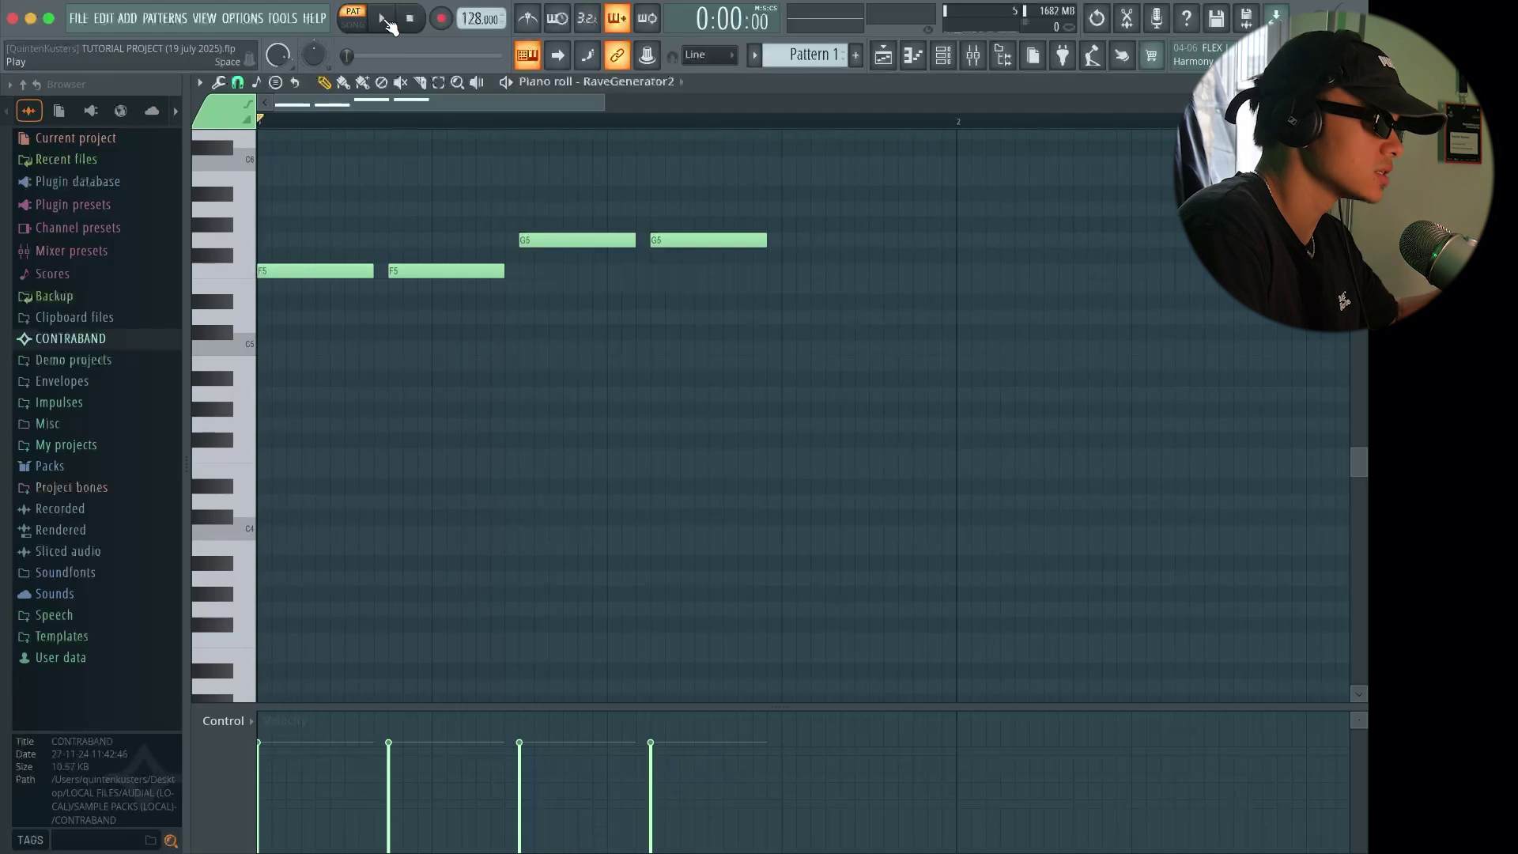
key(space)
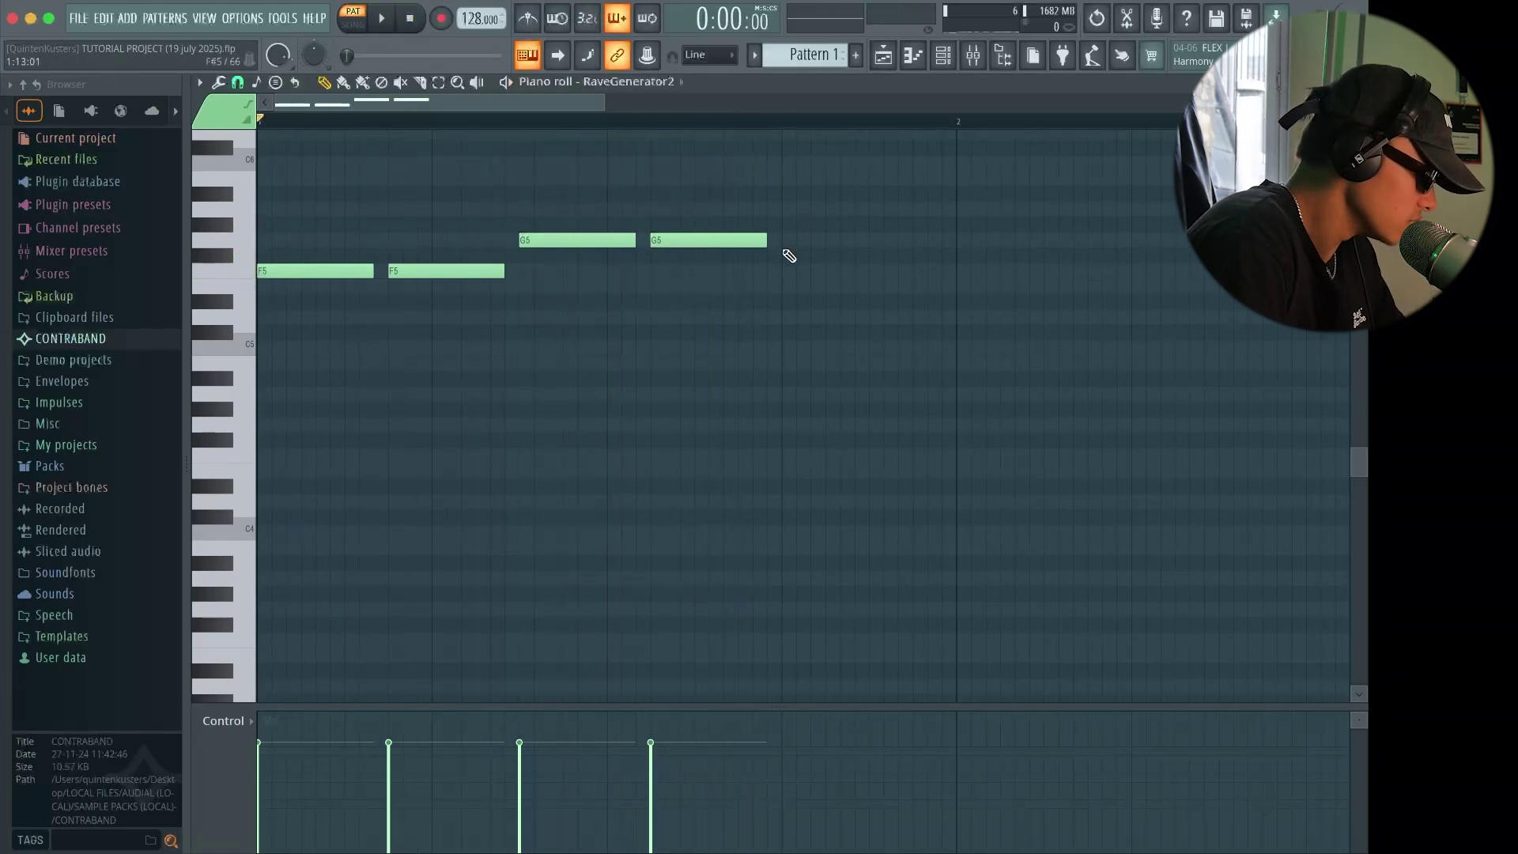
Audition the F5 and G5 stabs followed by A#4 to find the melody's continuation
key(r)
key(r)
key(t)
key(t)
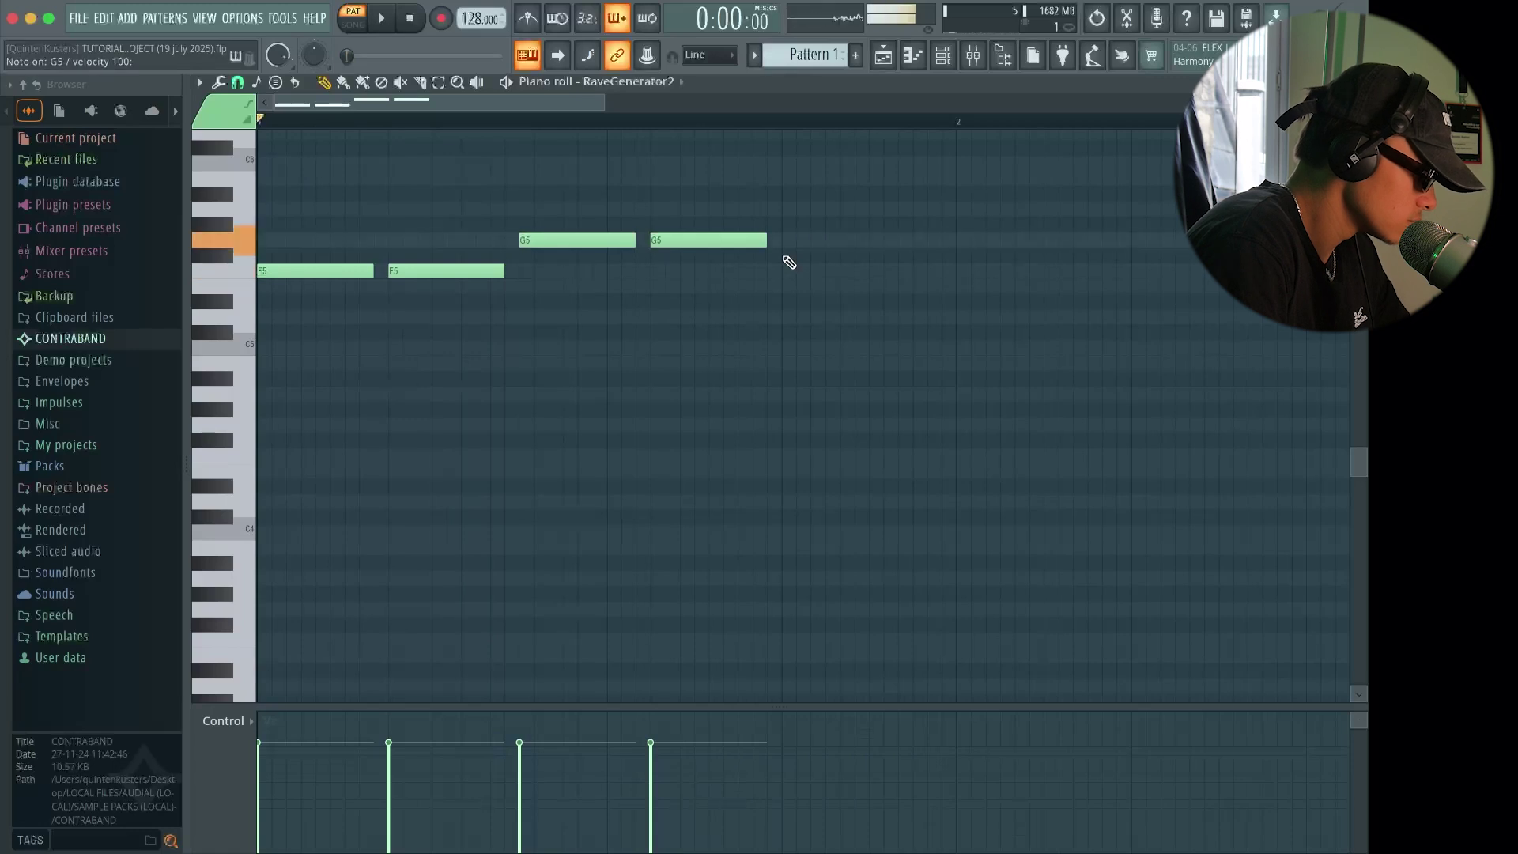
key(h)
key(j)
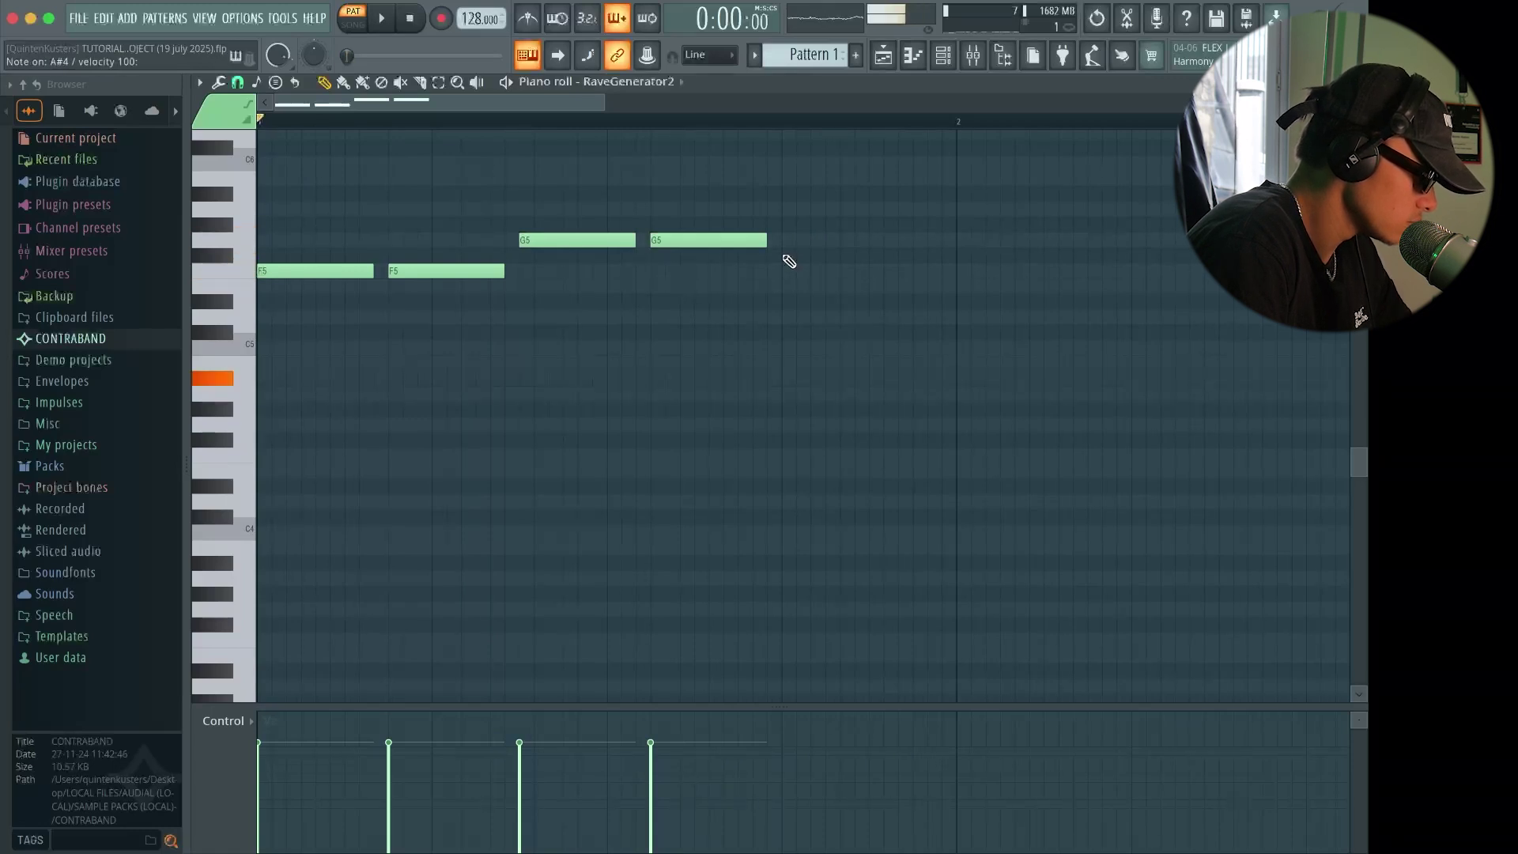
key(j)
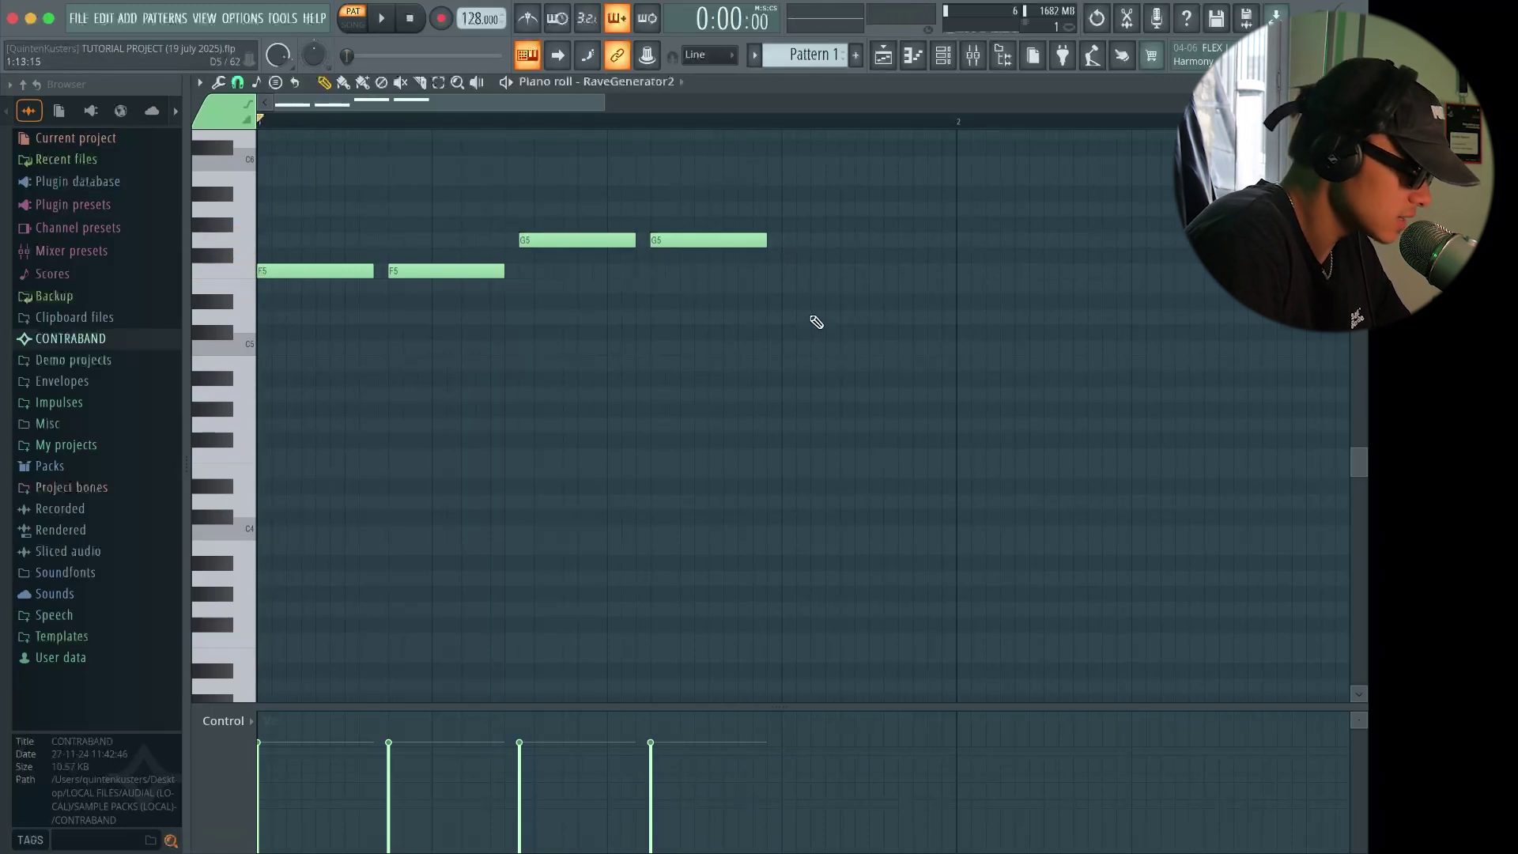
key(j)
key(j)
key(r)
key(r)
key(t)
key(j)
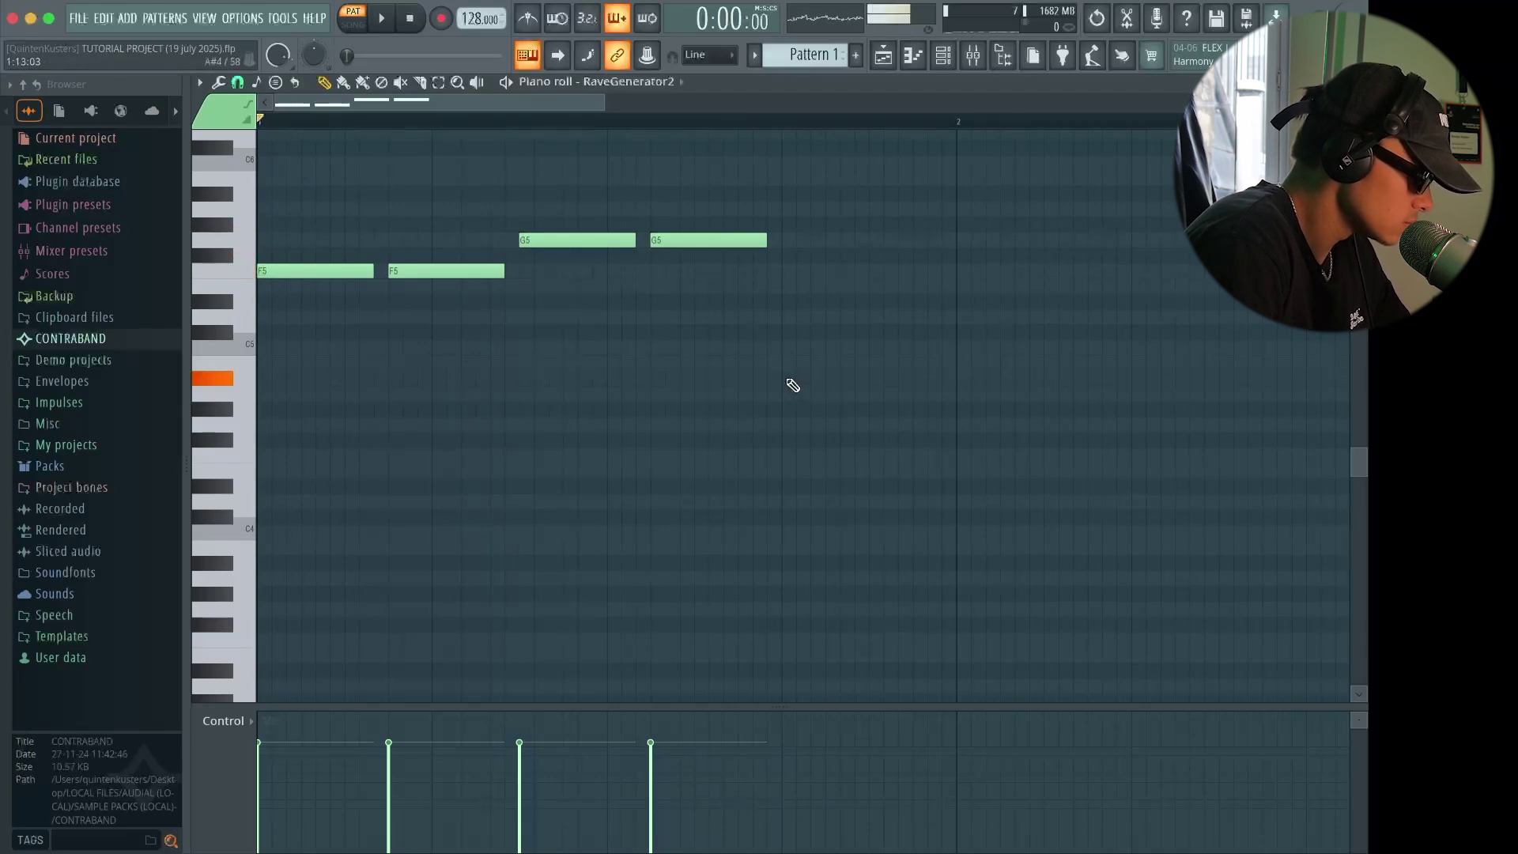
Add six A#4 notes of 0:02:16 at three-step intervals from 1:13:00 to 2:12:00
scroll(841, 464, down, 2)
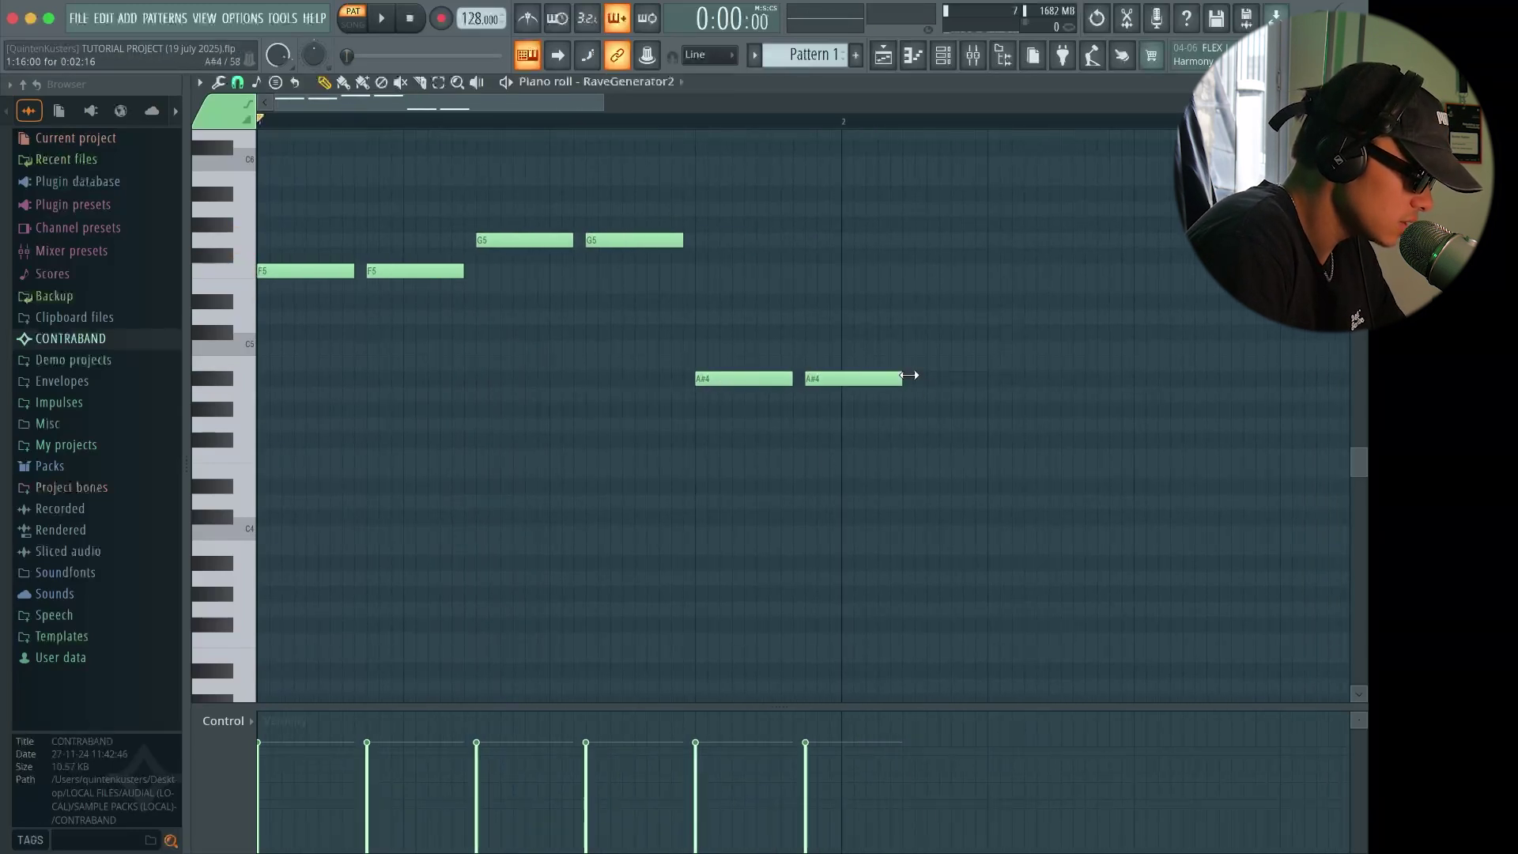
click(923, 379)
scroll(907, 462, down, 2)
click(917, 378)
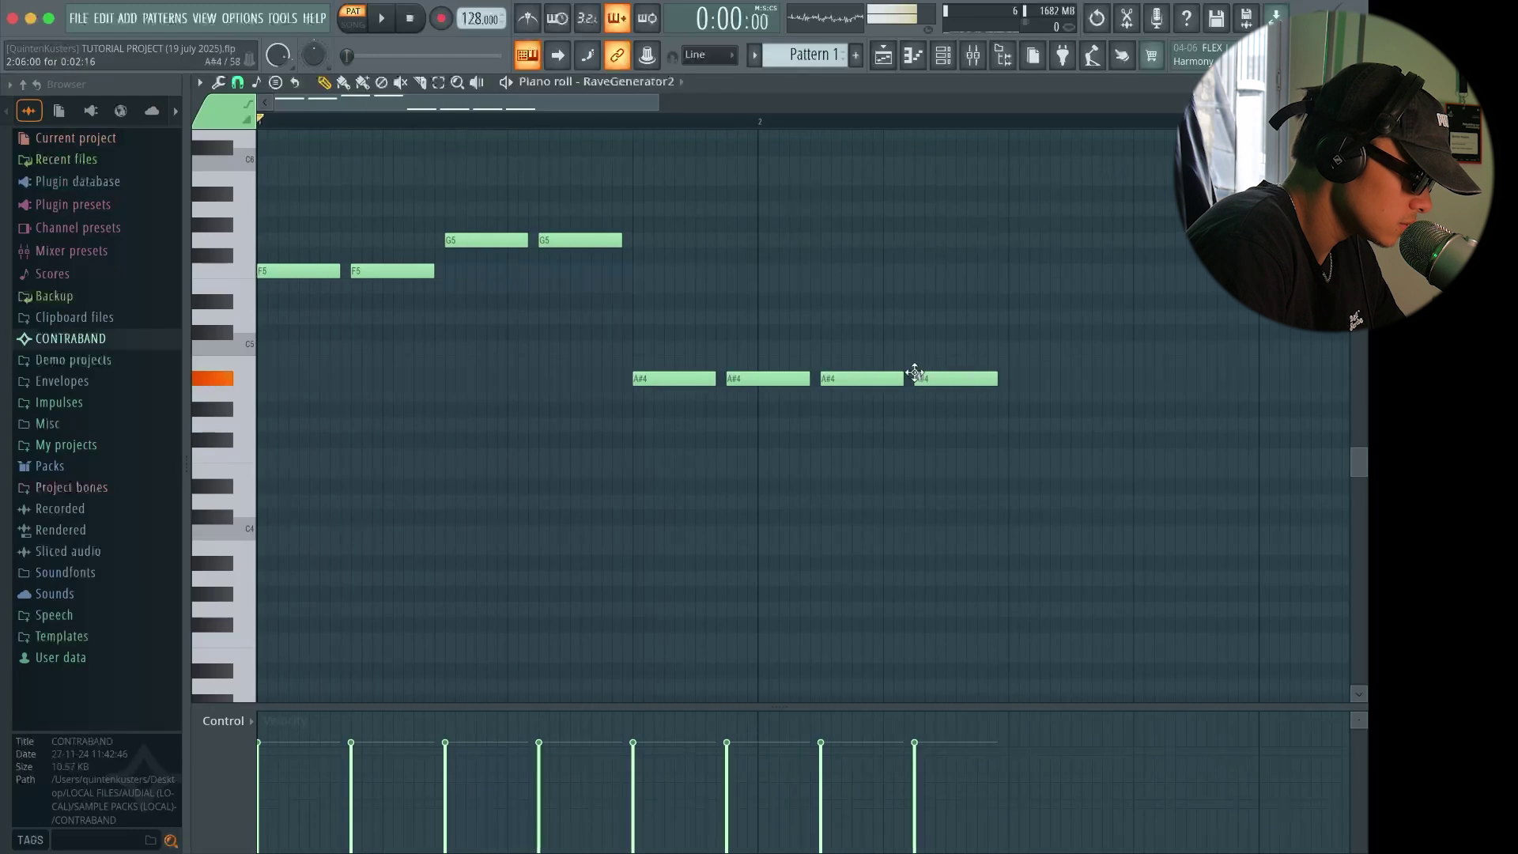
click(1009, 378)
click(1105, 379)
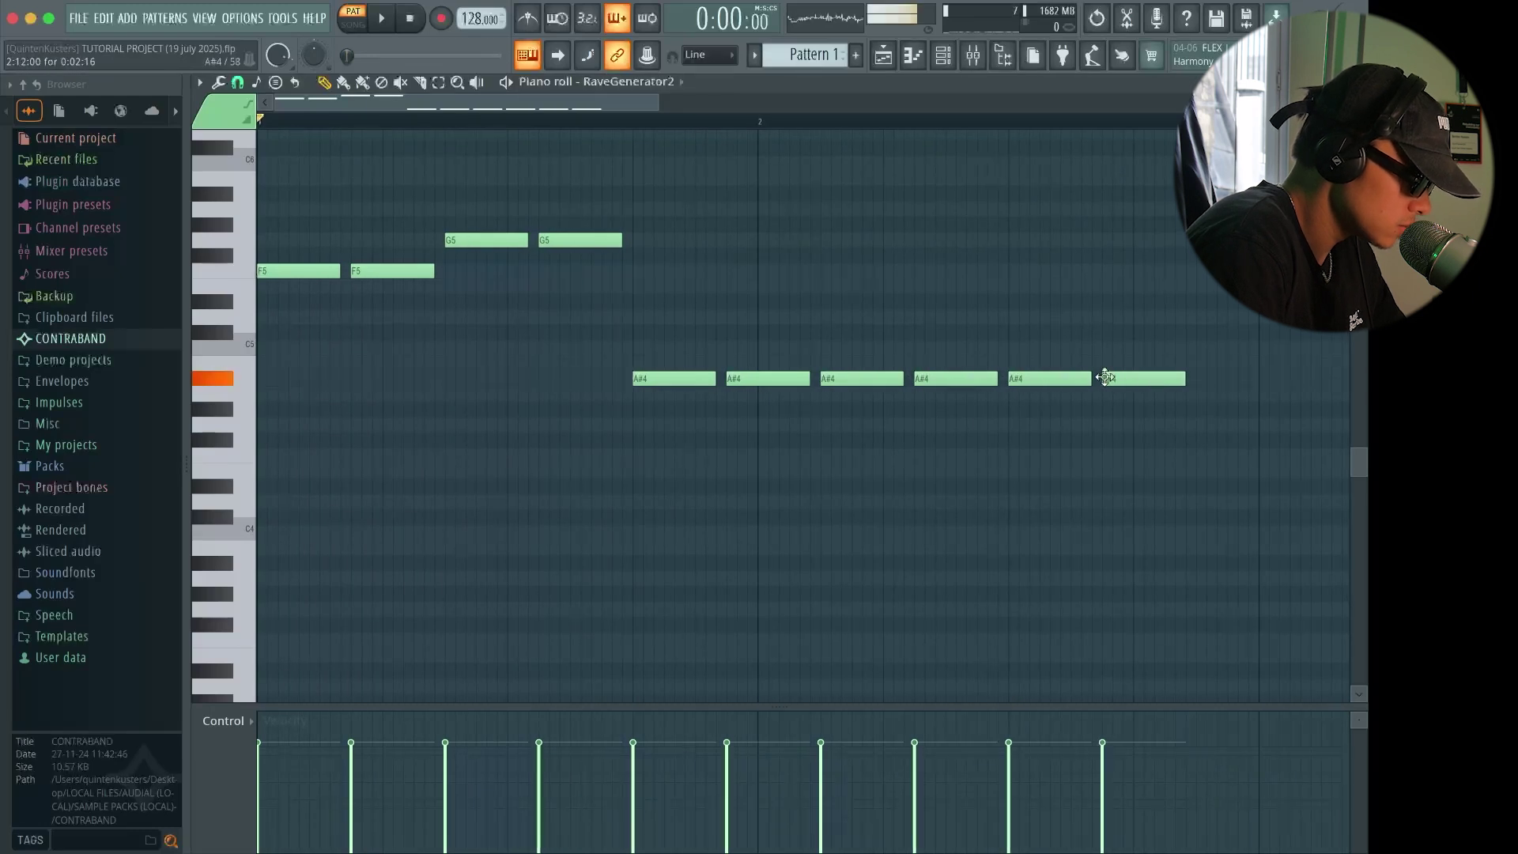
Add a seventh A#4 note at 2:15:00 and shorten it to end just before bar 3
click(1201, 381)
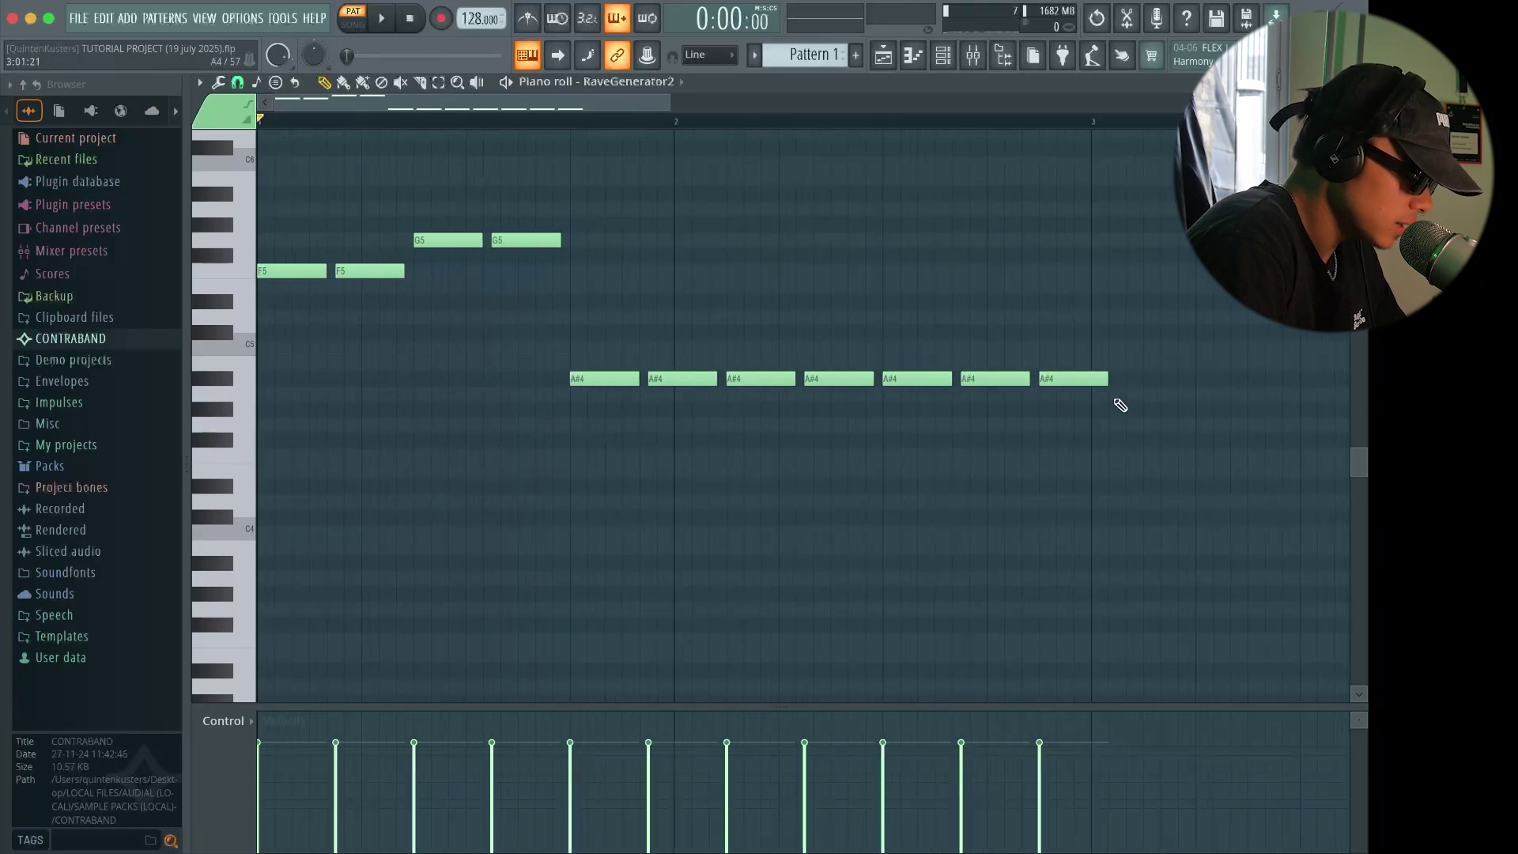
scroll(1032, 423, down, 5)
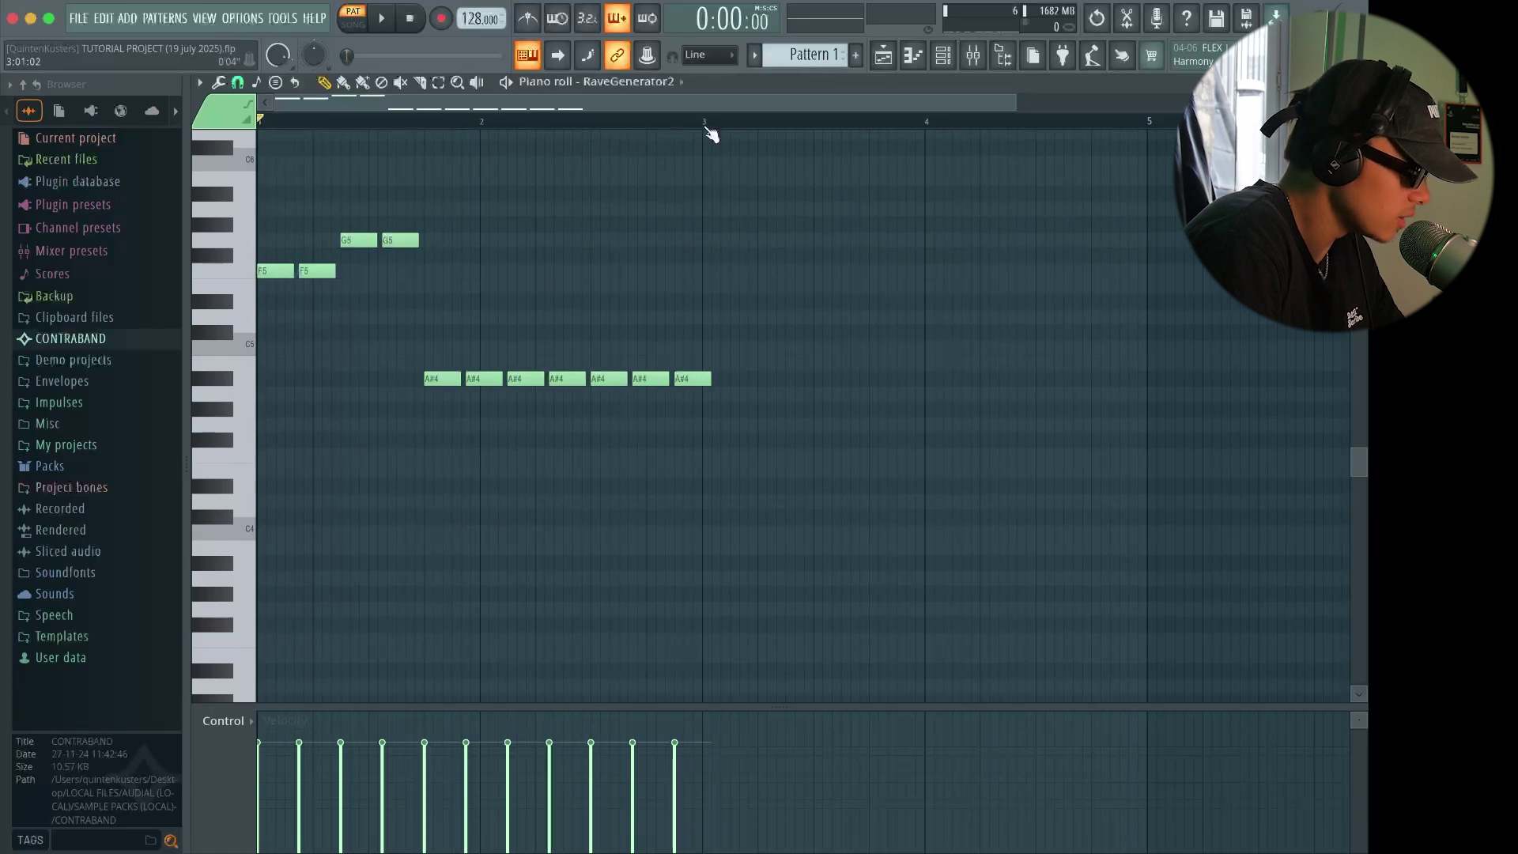
scroll(721, 390, up, 5)
drag(695, 378, 606, 380)
scroll(725, 447, down, 5)
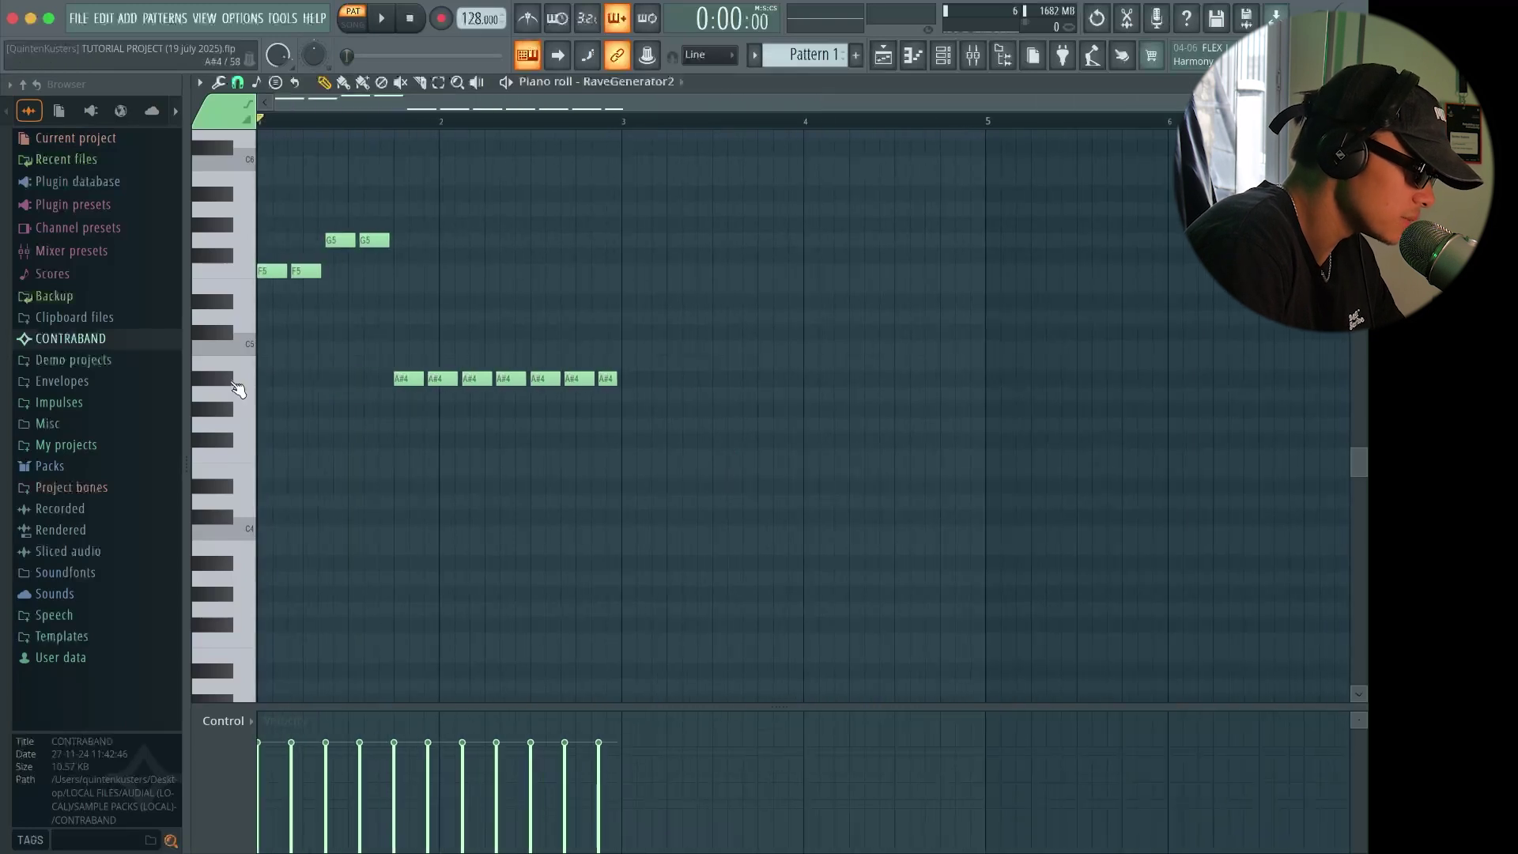
Play the melody on its own and again with the metronome on to check its timing
key(space)
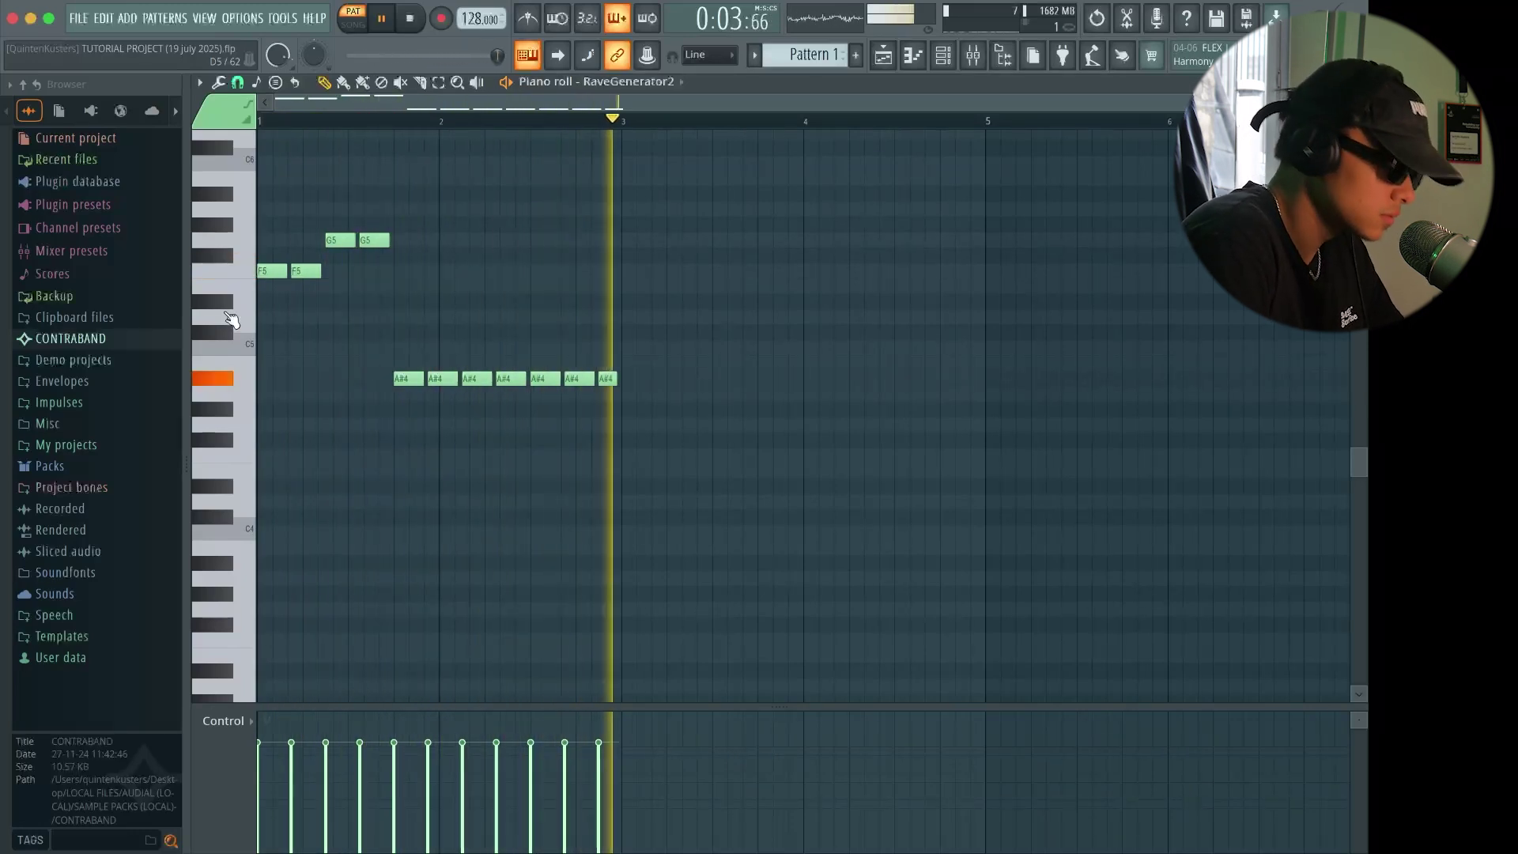
key(space)
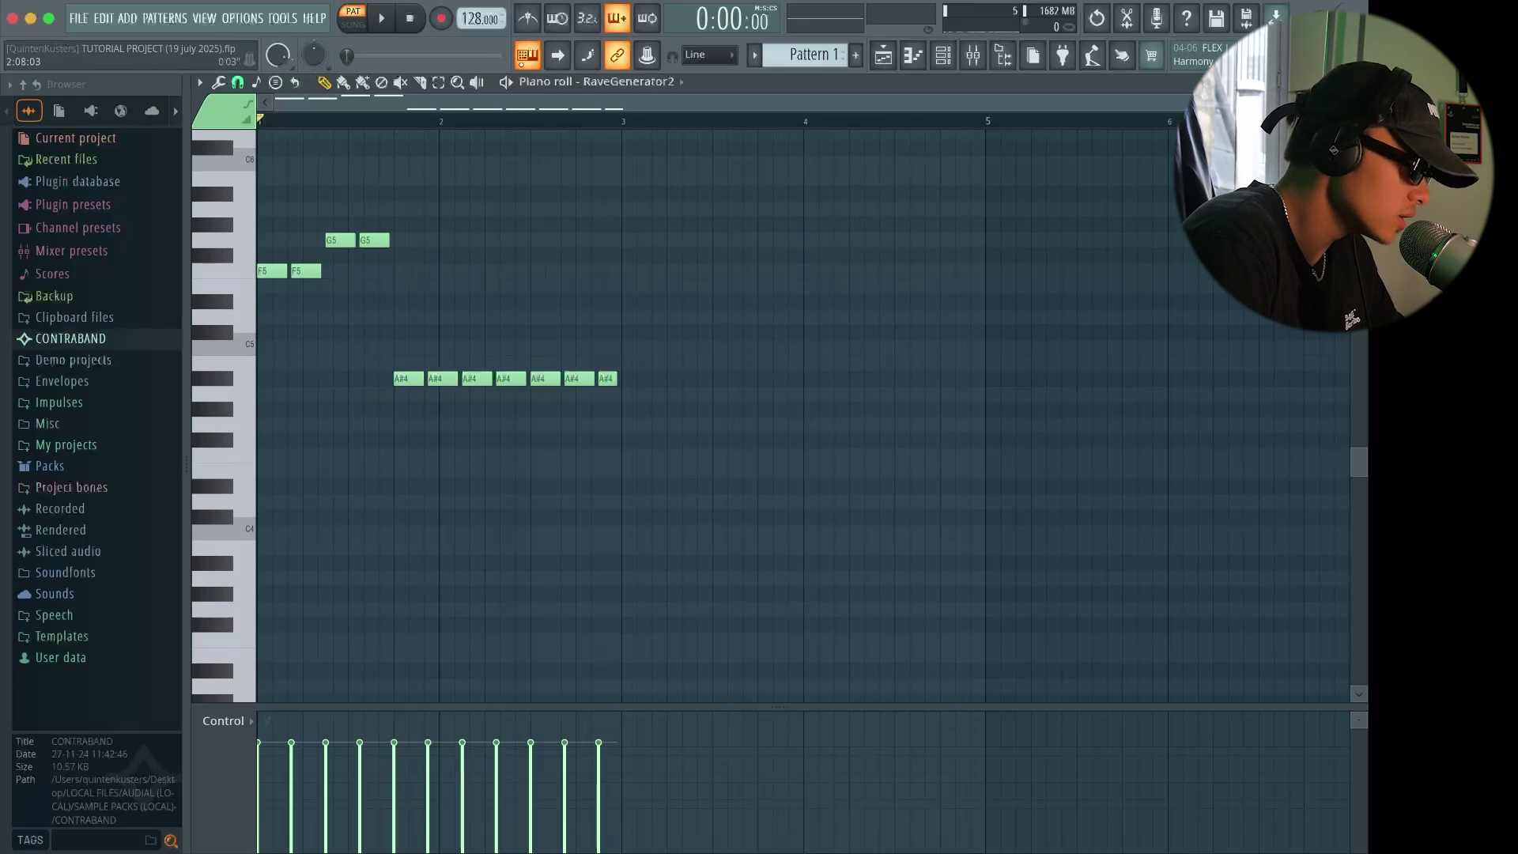
click(533, 23)
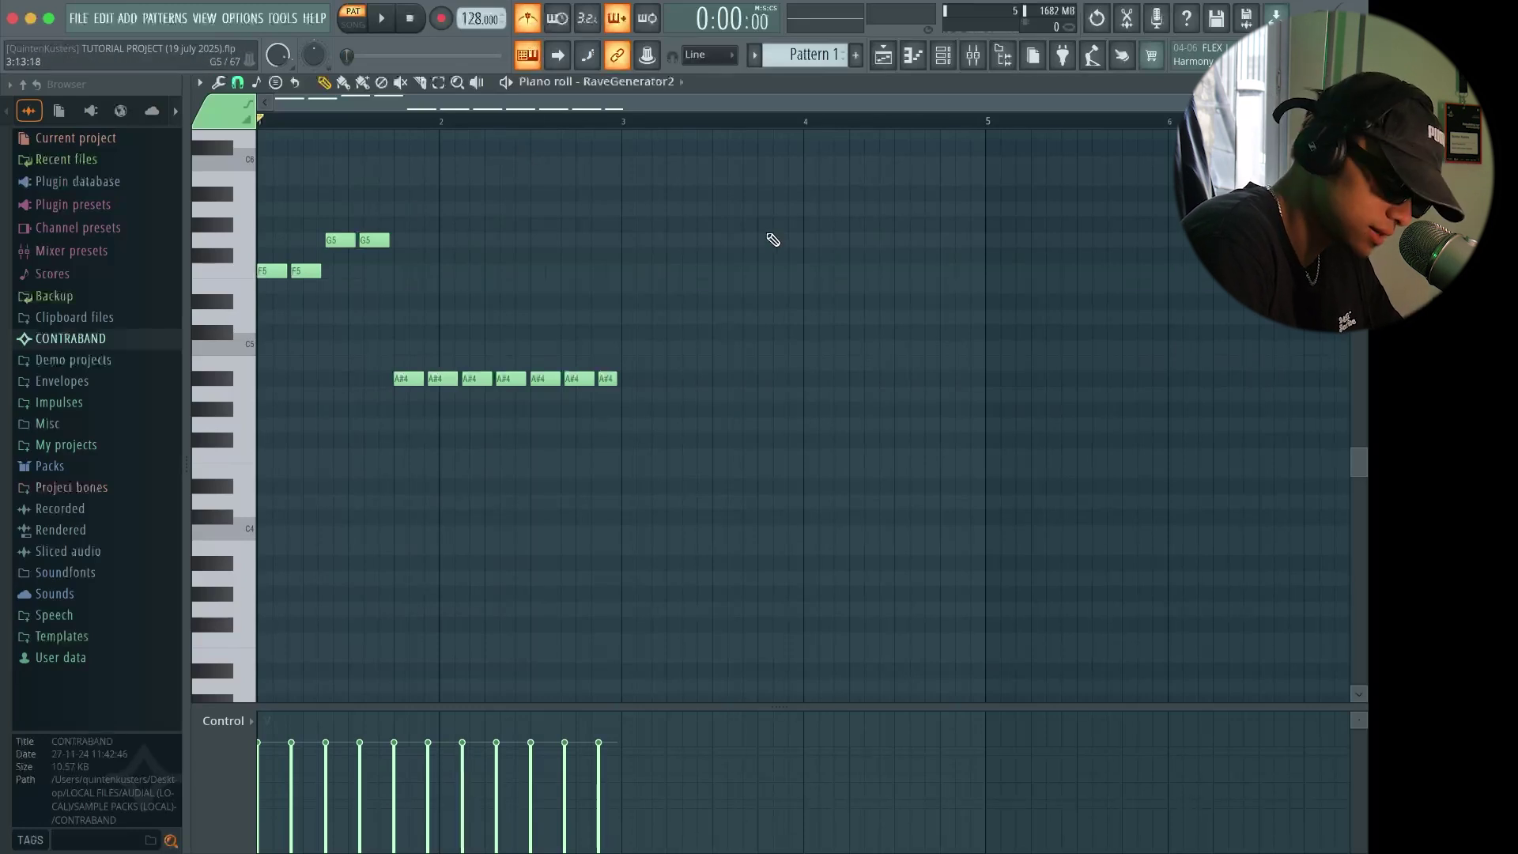
key(space)
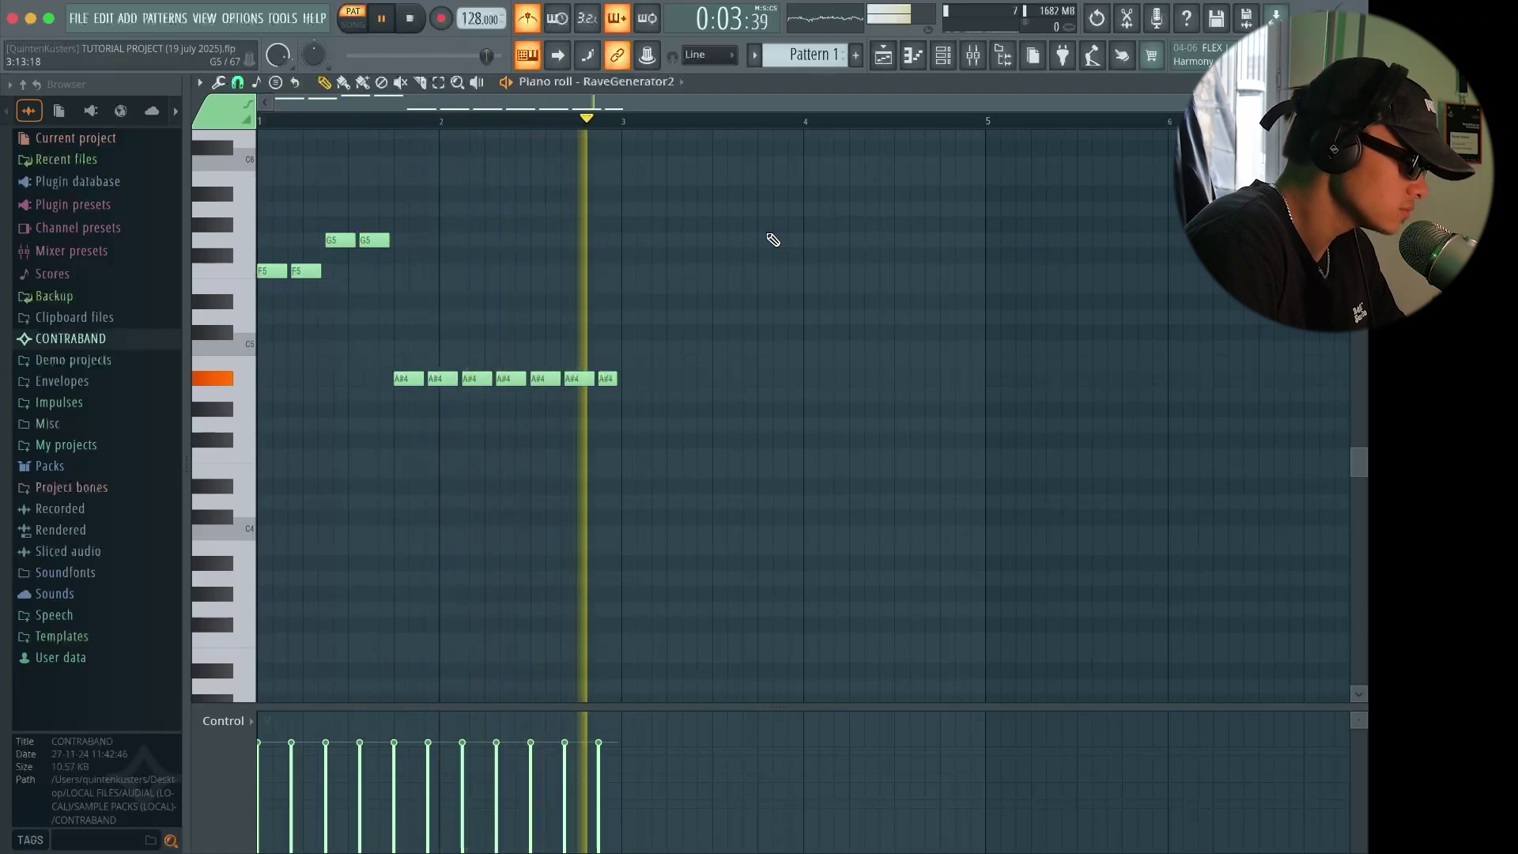
key(space)
click(527, 18)
Select all the melody notes, extend each to meet the next with Quick legato, and play the pattern
drag(740, 188, 123, 486)
scroll(281, 309, up, 8)
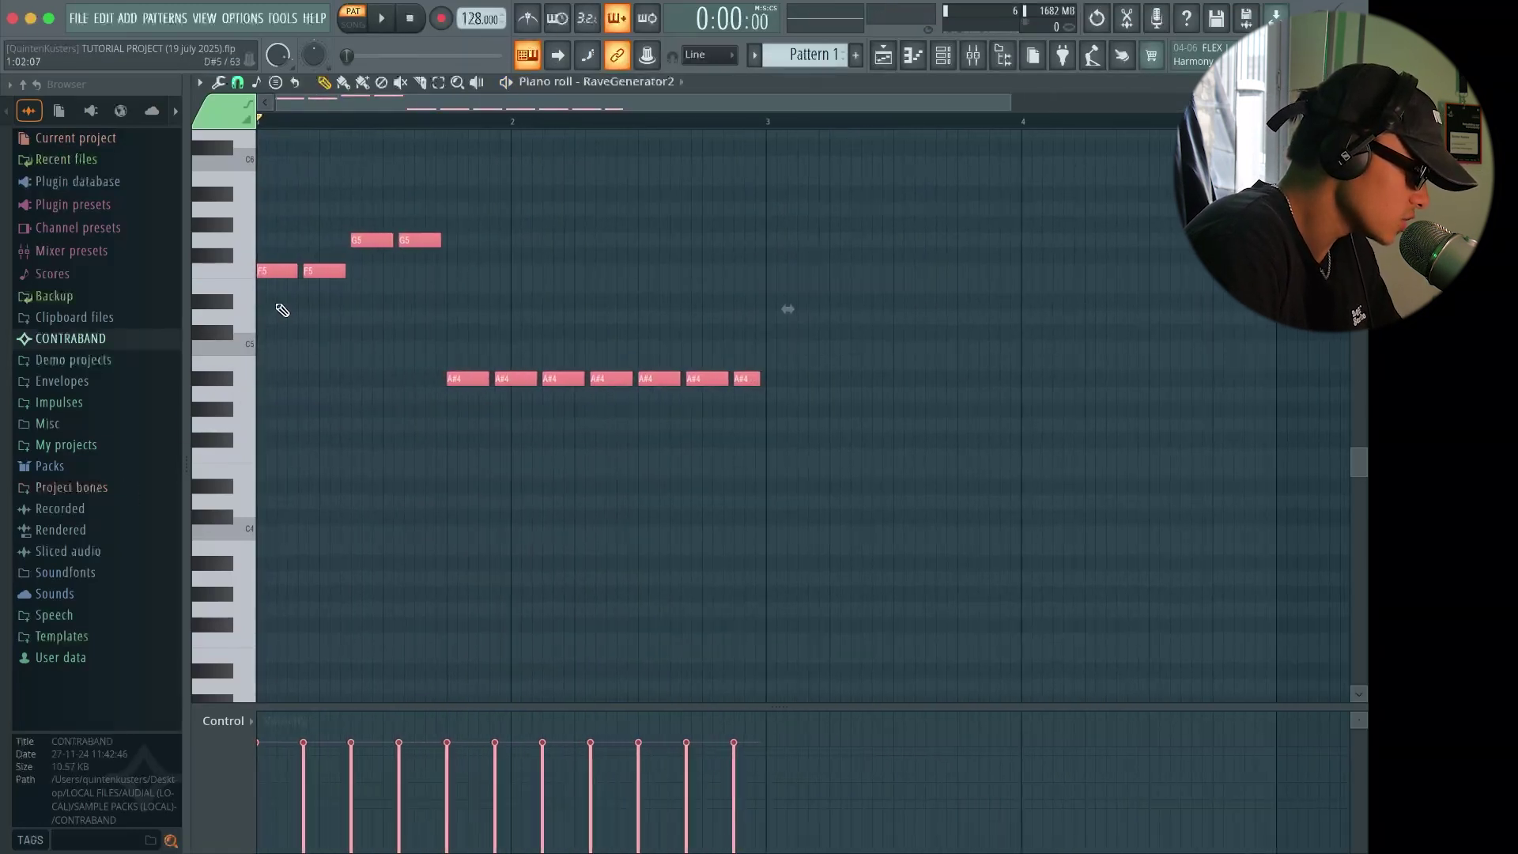
drag(345, 271, 357, 270)
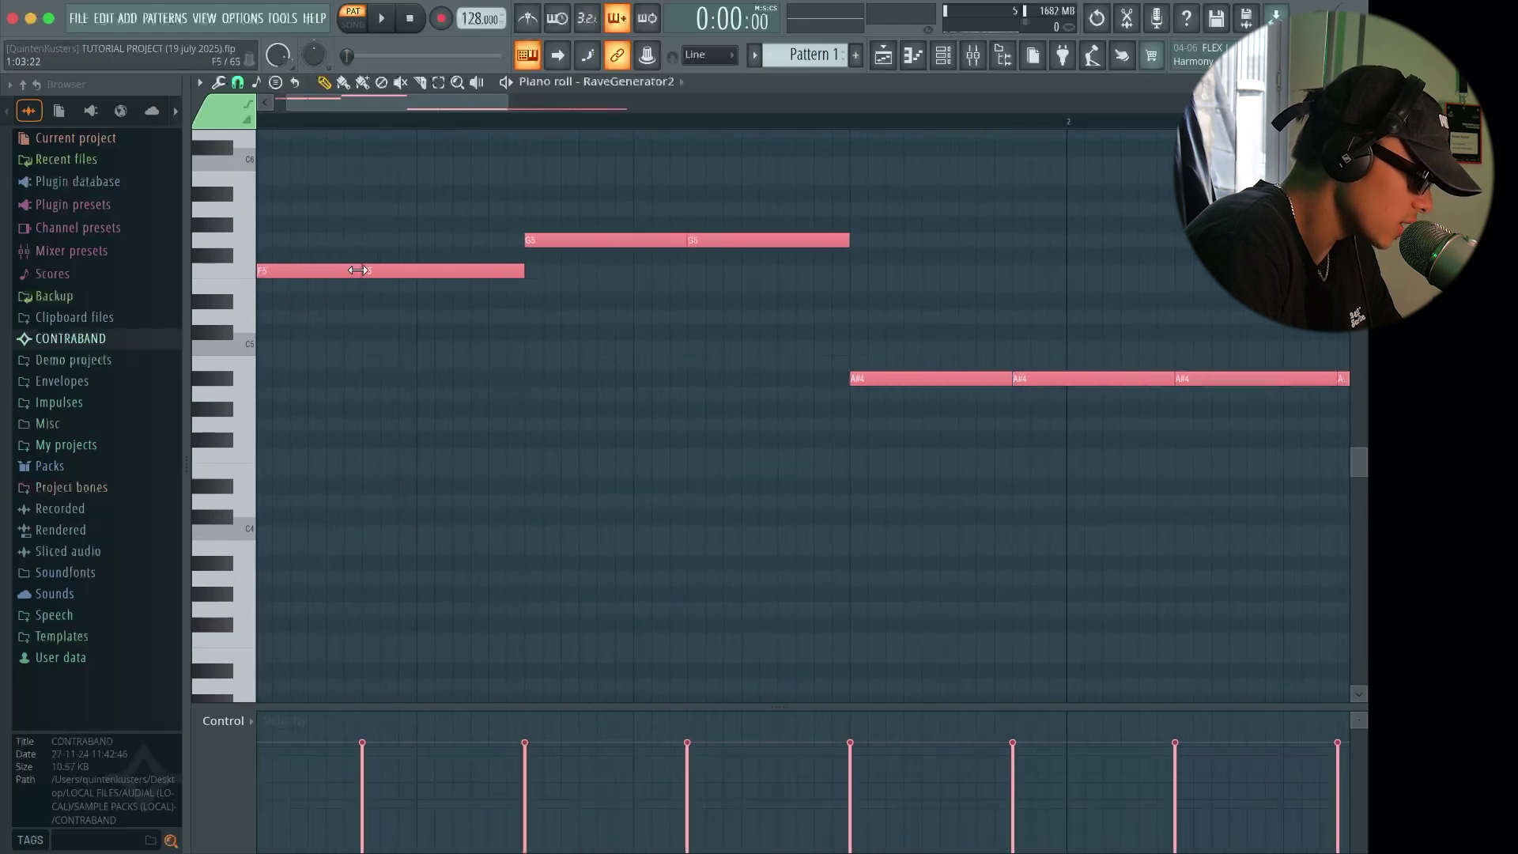
key(super+z)
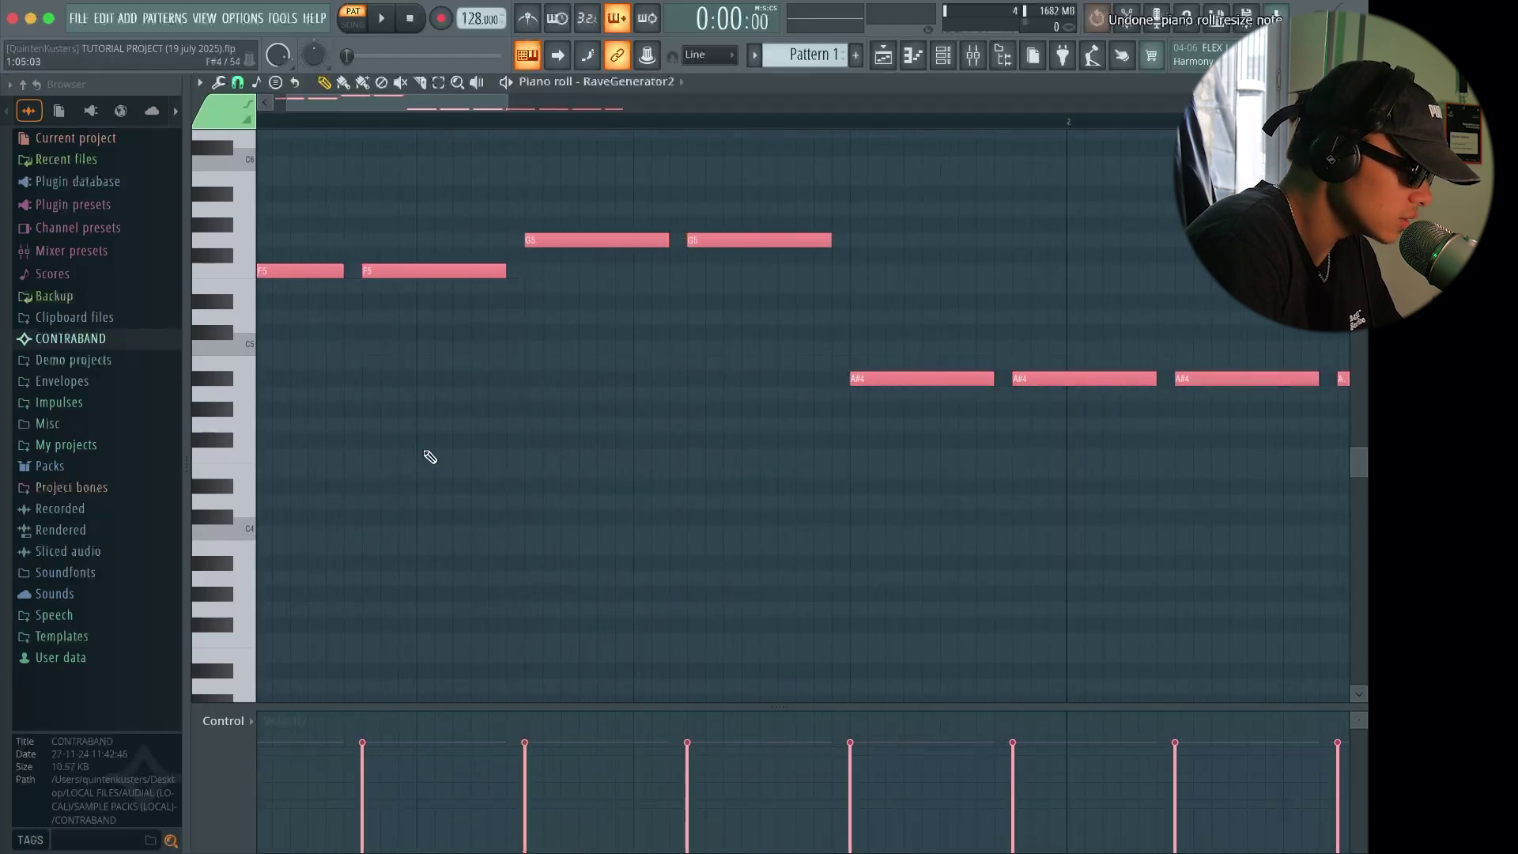
scroll(434, 488, down, 8)
key(super+l)
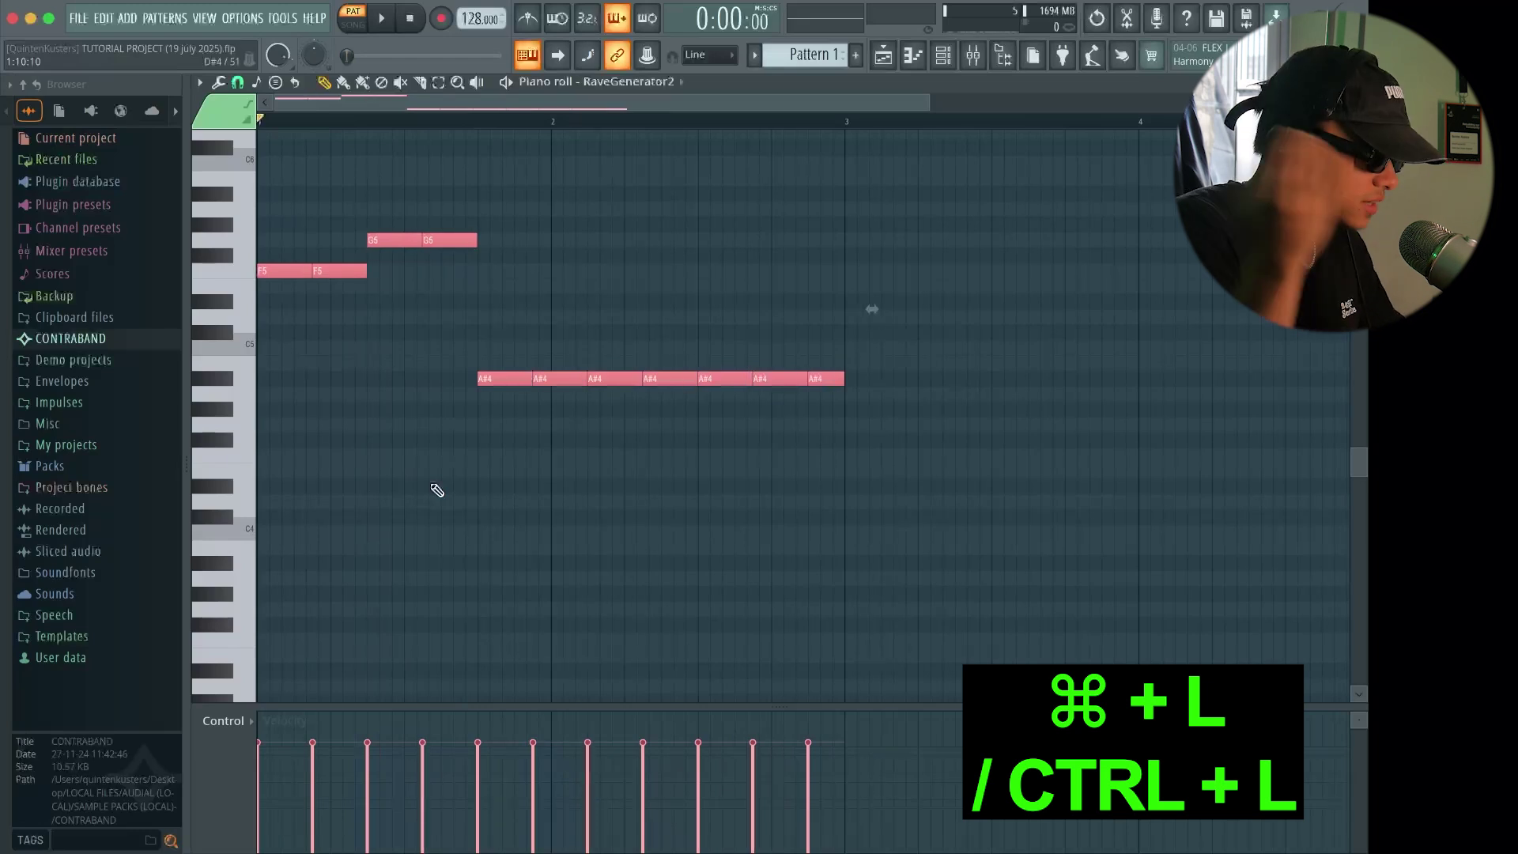
key(space)
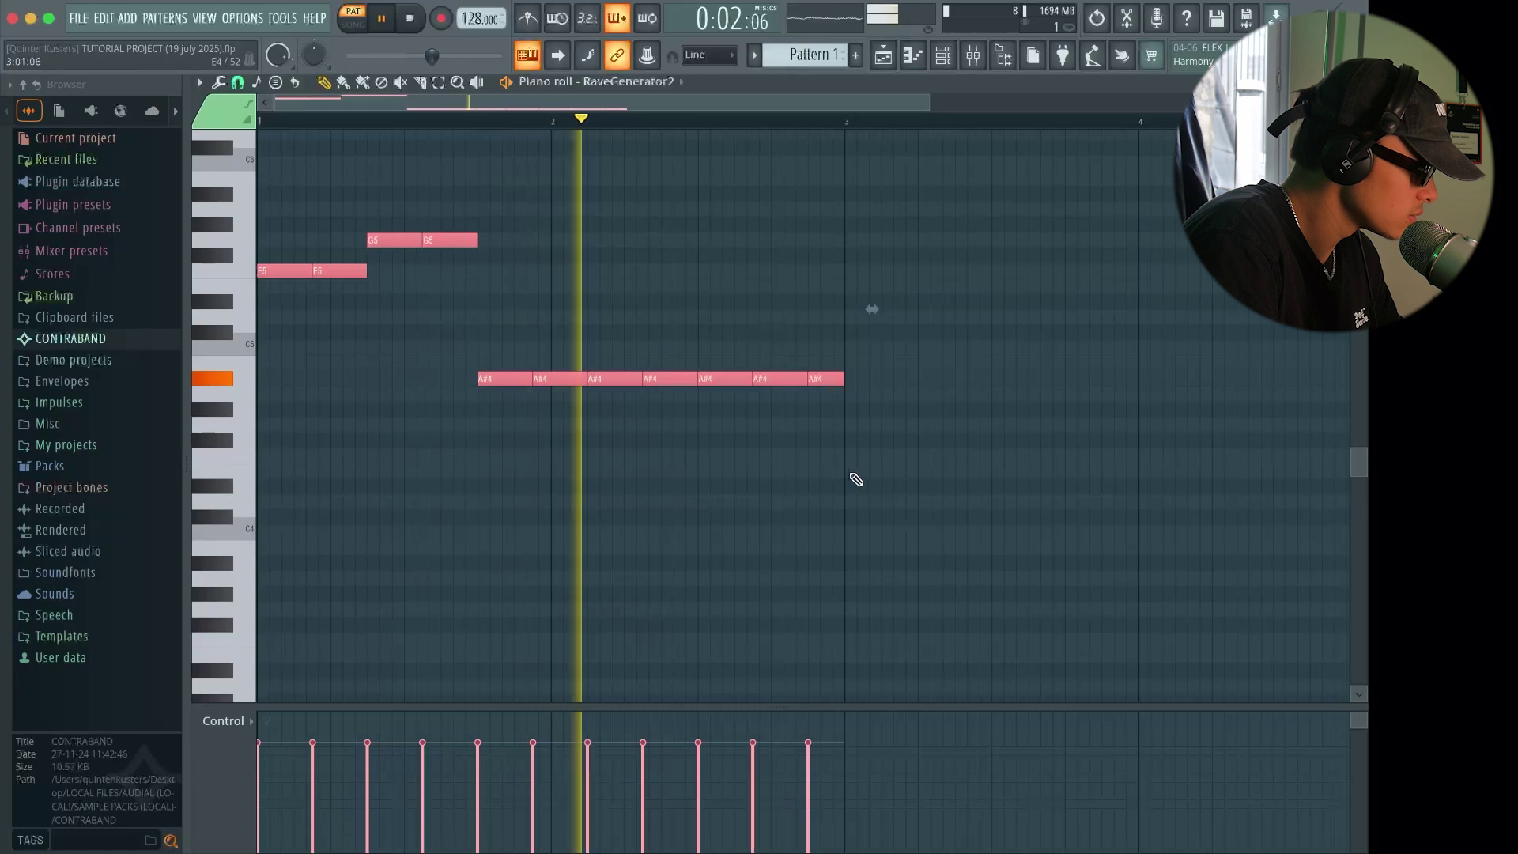
key(space)
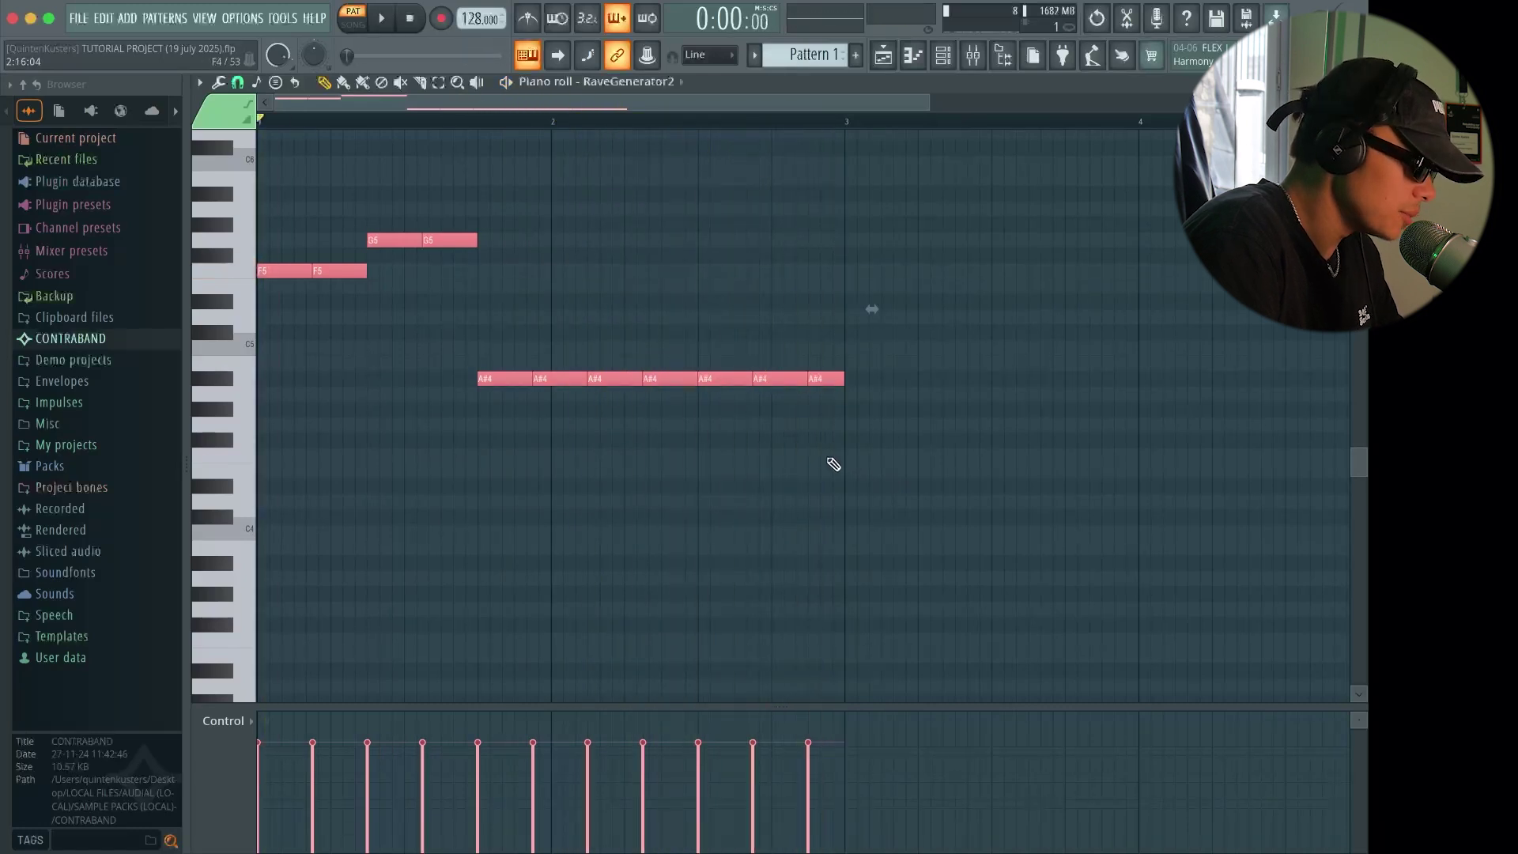
Shorten the second, fourth and sixth A#4 notes slightly to leave a small gap after each, and play the pattern
super+click(579, 378)
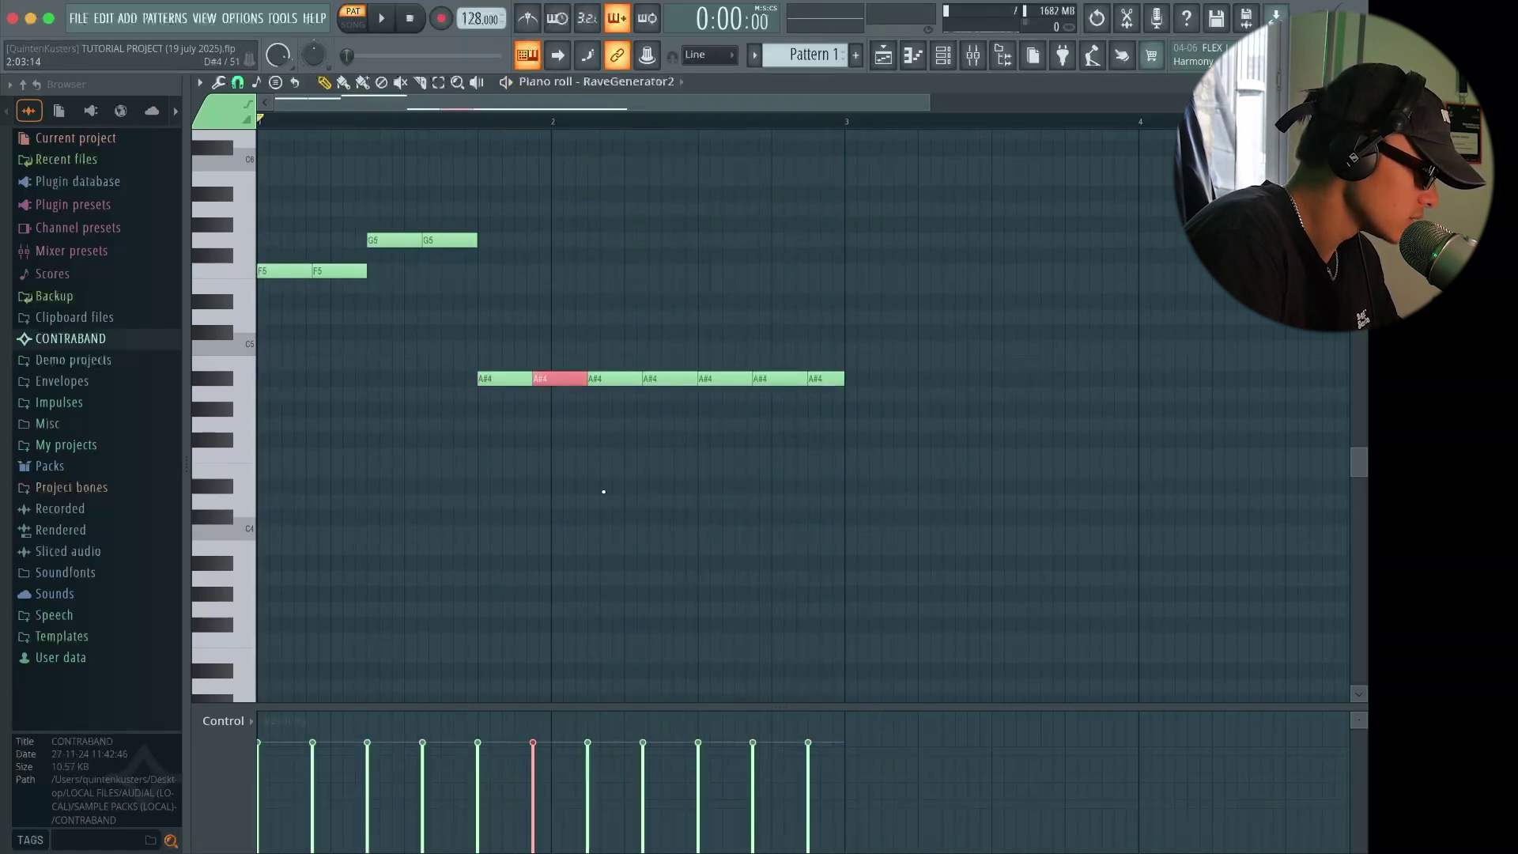
shift+click(673, 378)
shift+click(769, 379)
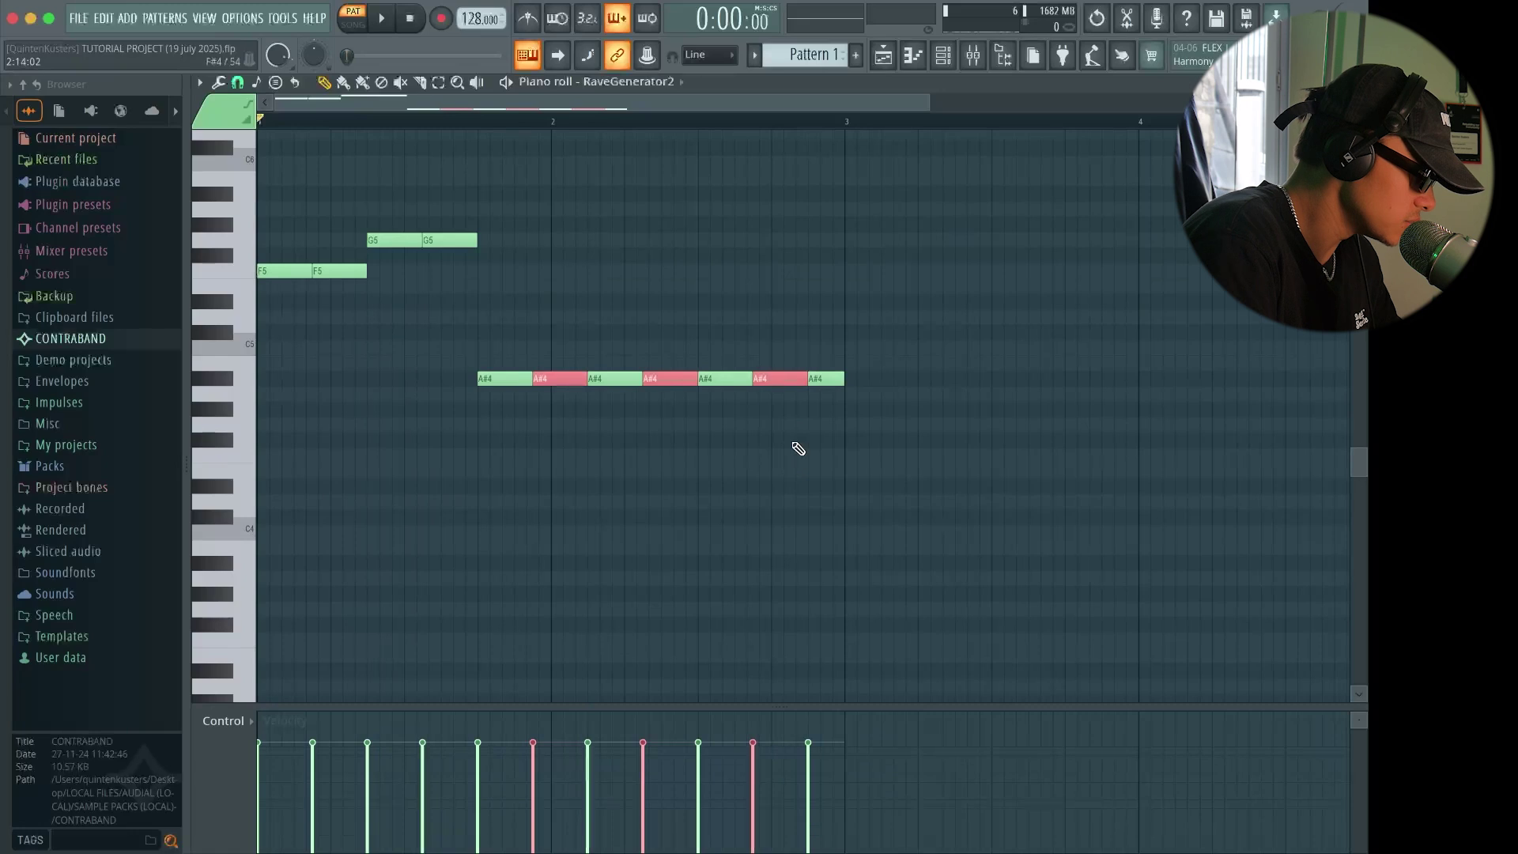
scroll(796, 419, up, 3)
drag(824, 384, 811, 384)
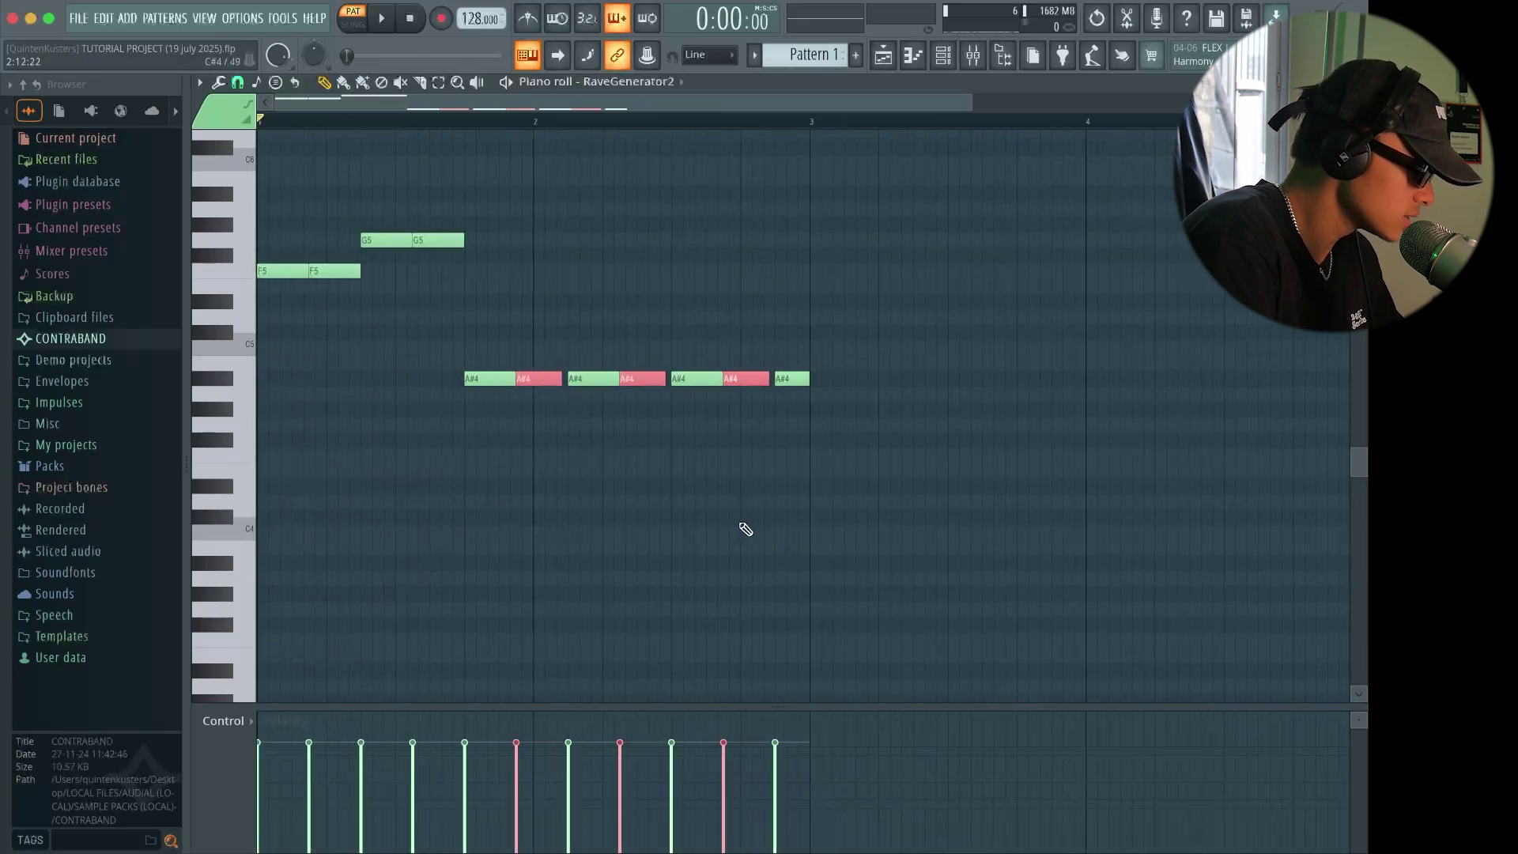
key(space)
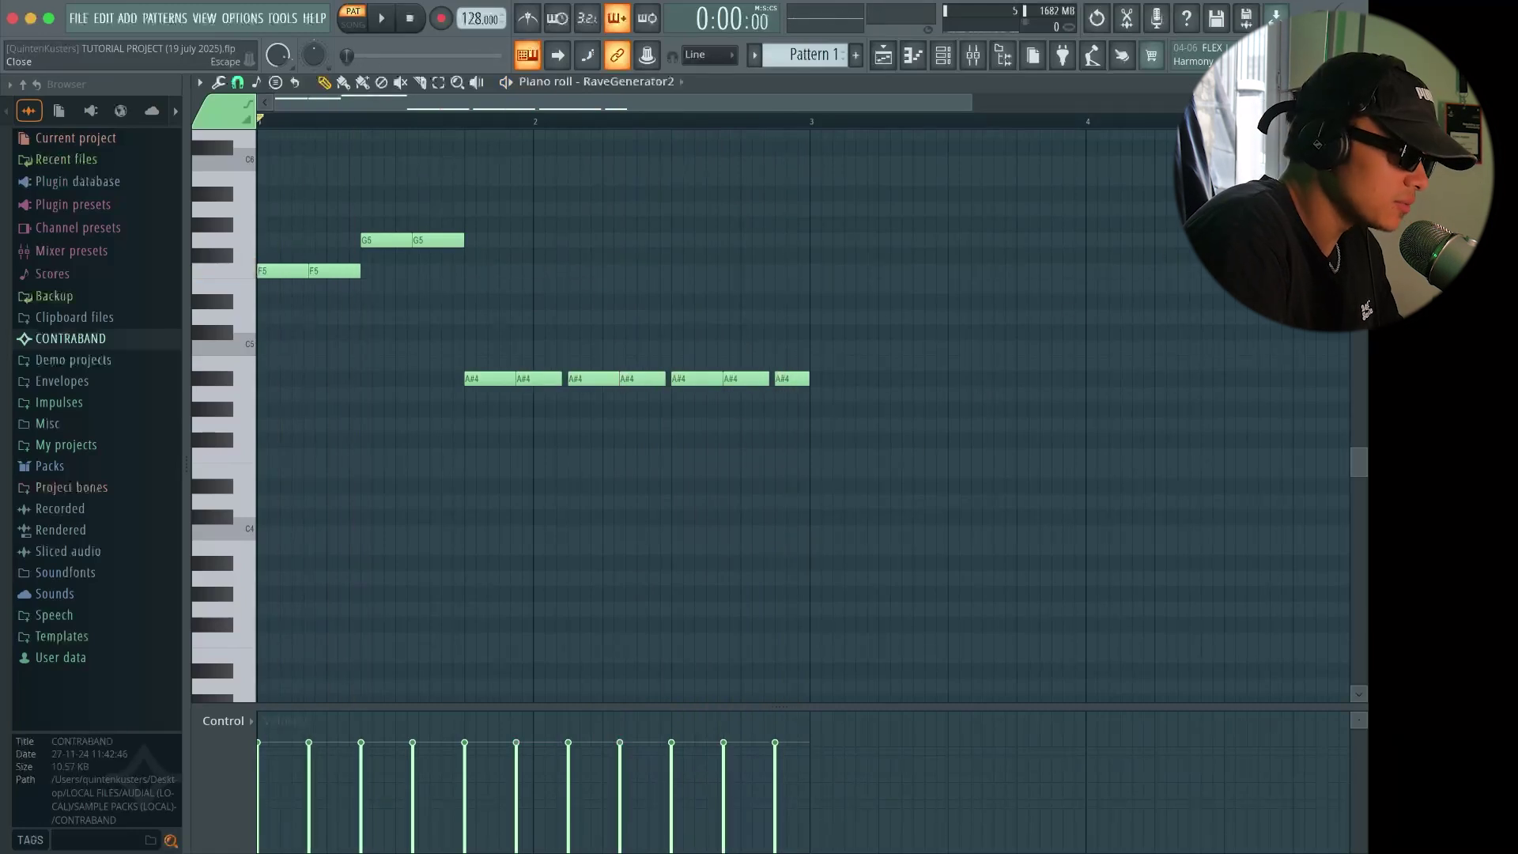
Close the piano roll, switch to song mode and play the melody over the drums and top loop
click(1356, 82)
drag(919, 277, 928, 452)
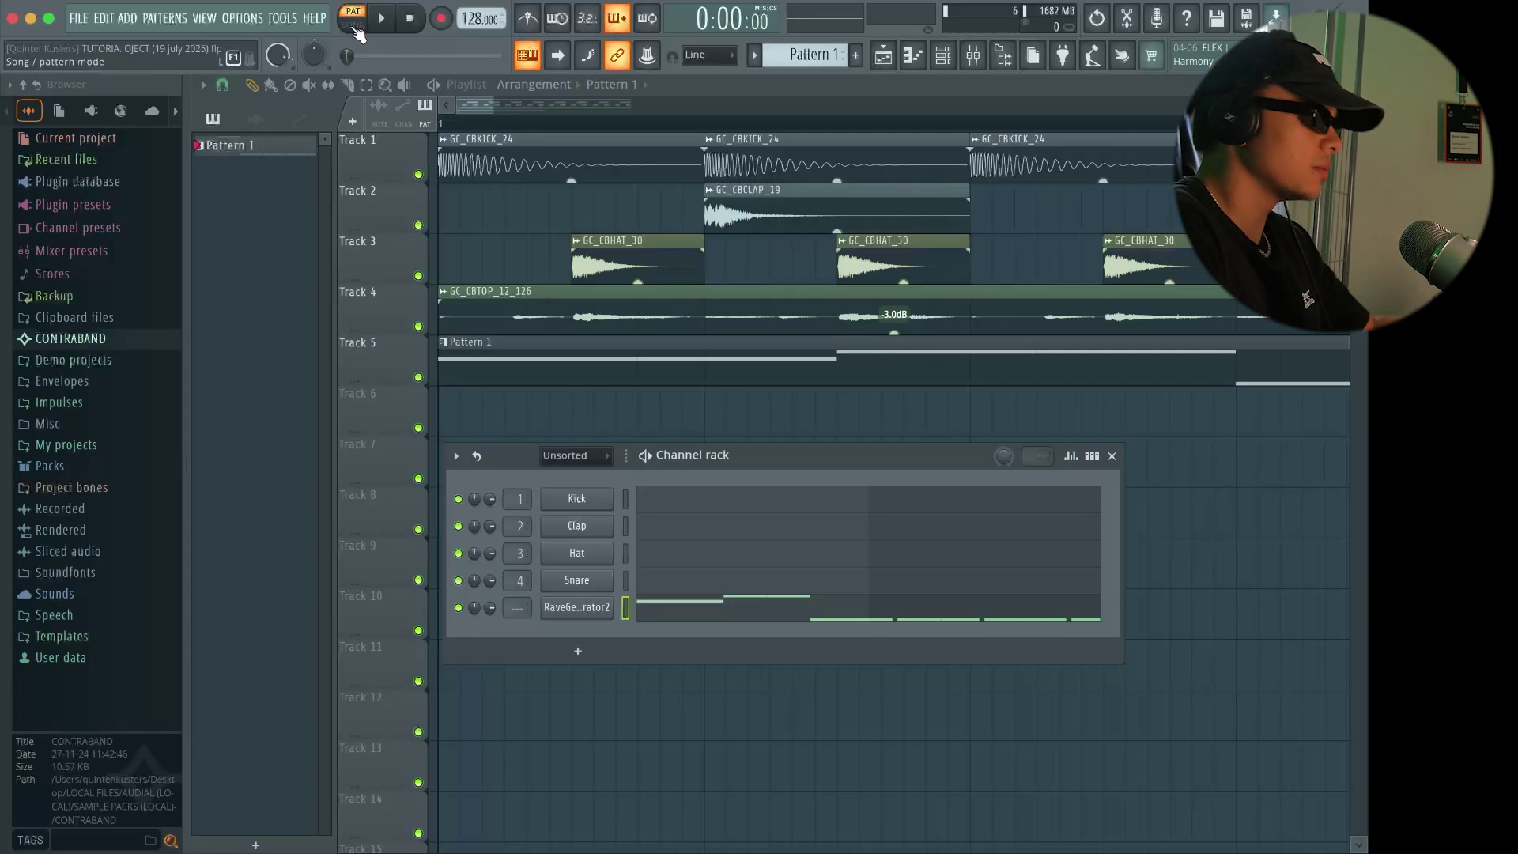
click(354, 29)
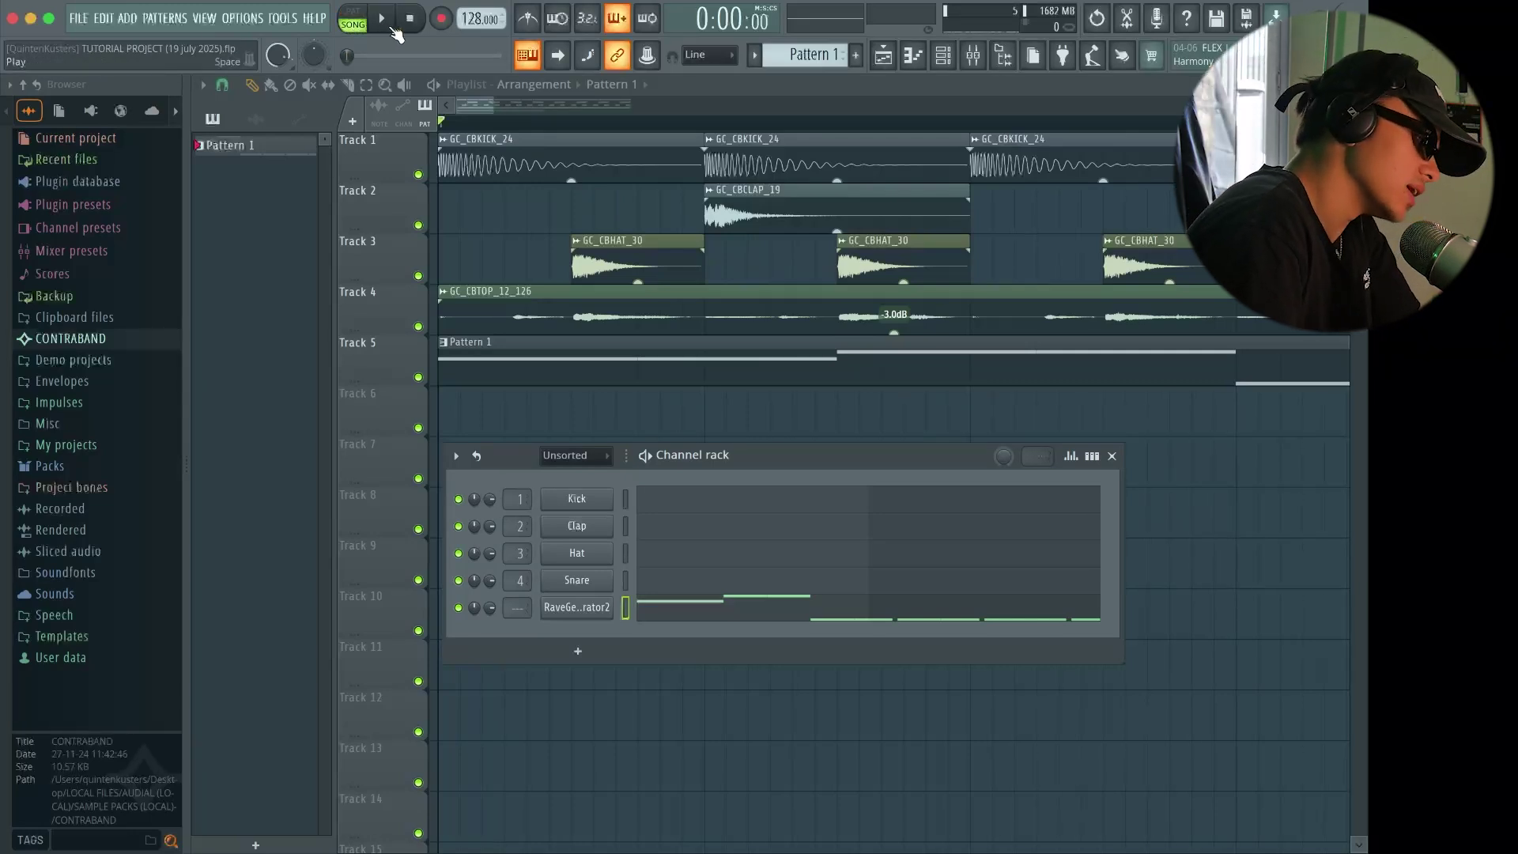
click(391, 27)
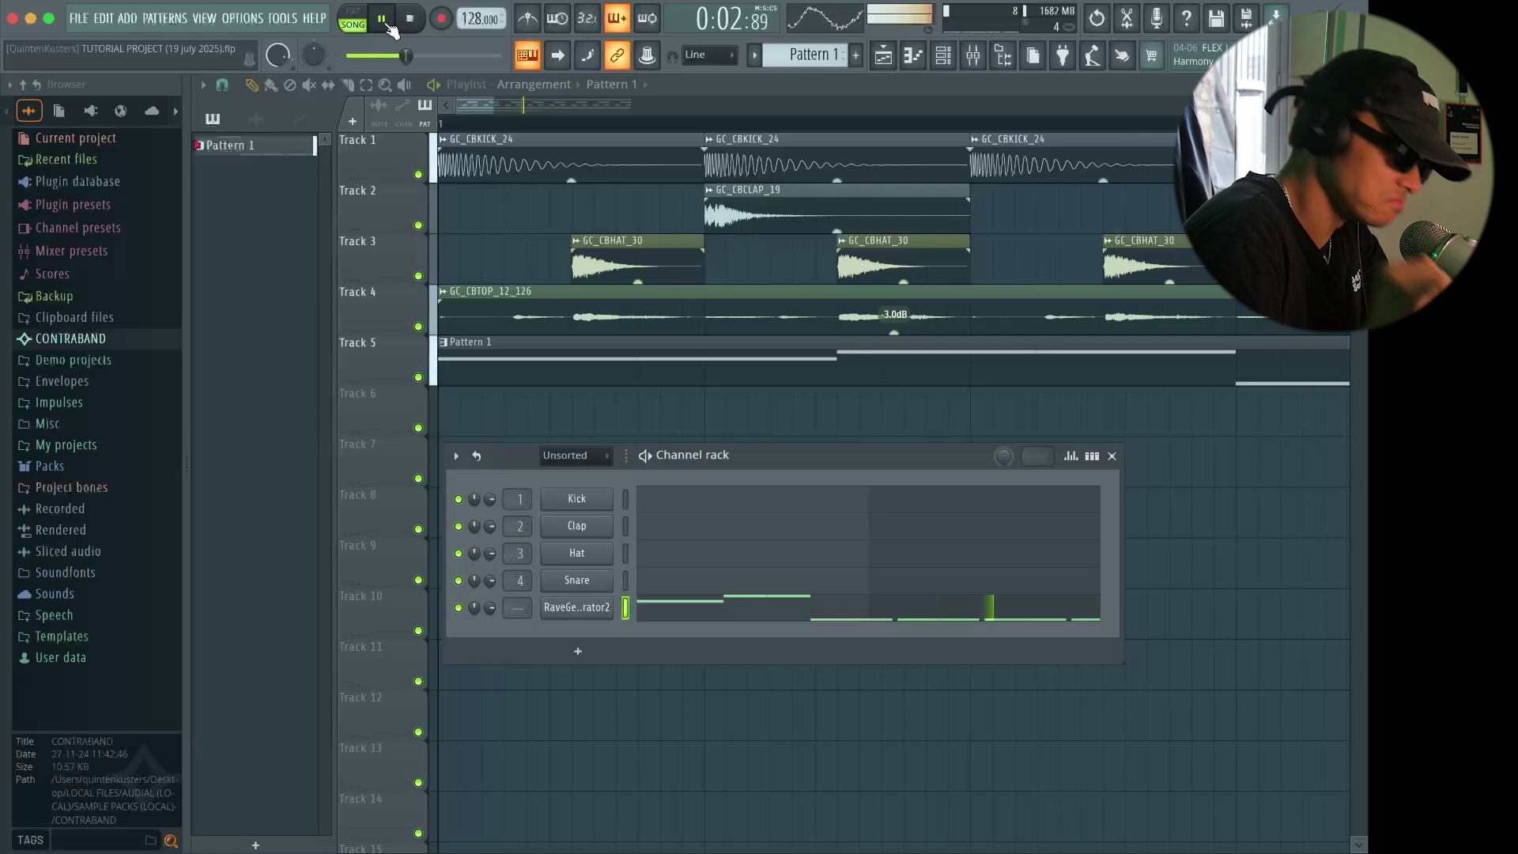
click(410, 24)
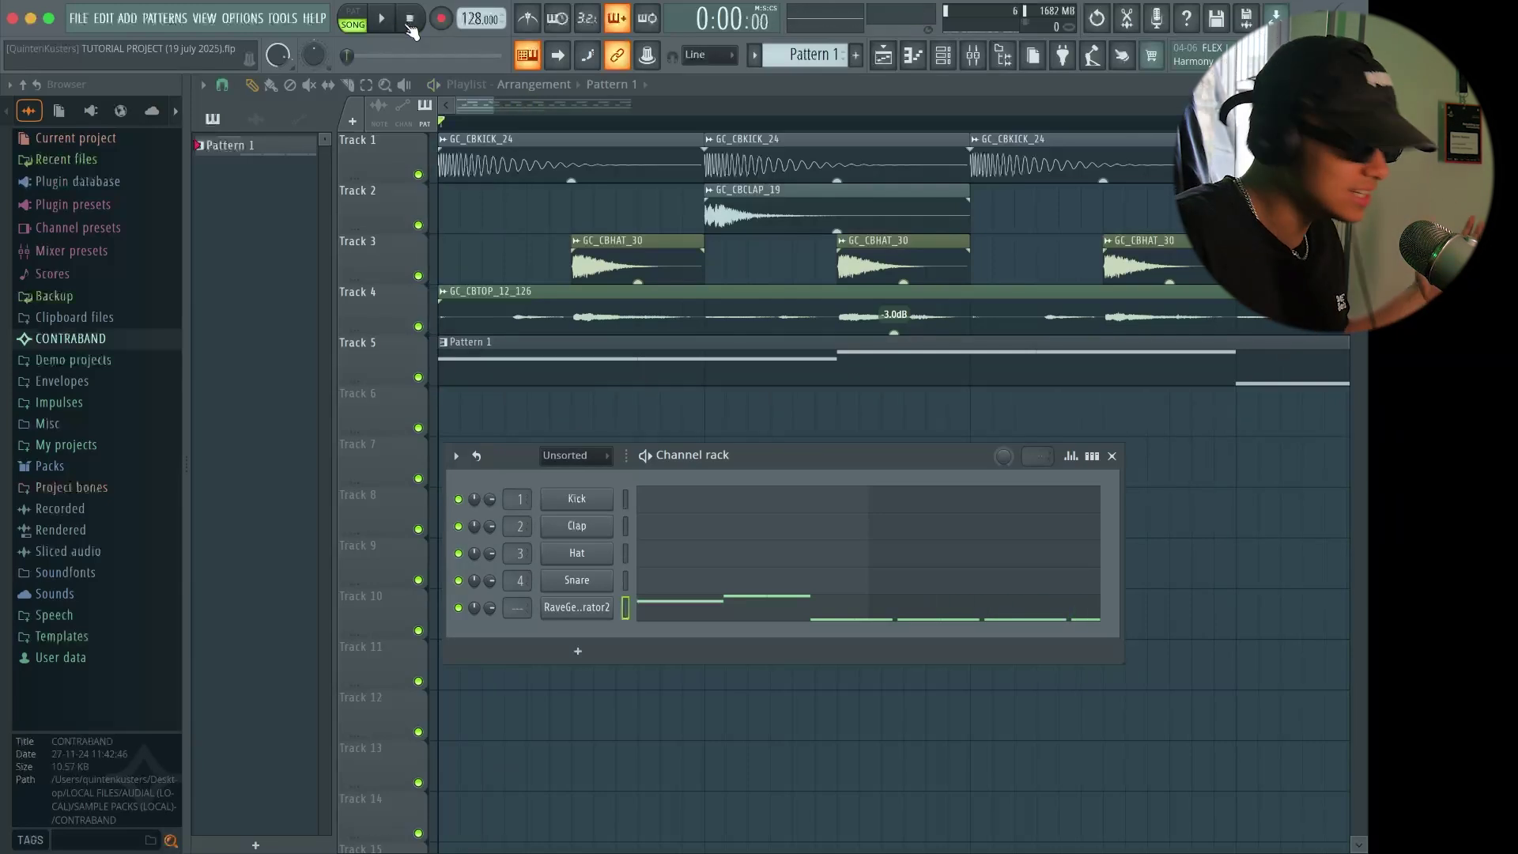
Duplicate the Pattern 1 clip on Track 5 to fill bars 3 and 4, and play the arrangement
scroll(546, 340, down, 6)
super+click(553, 357)
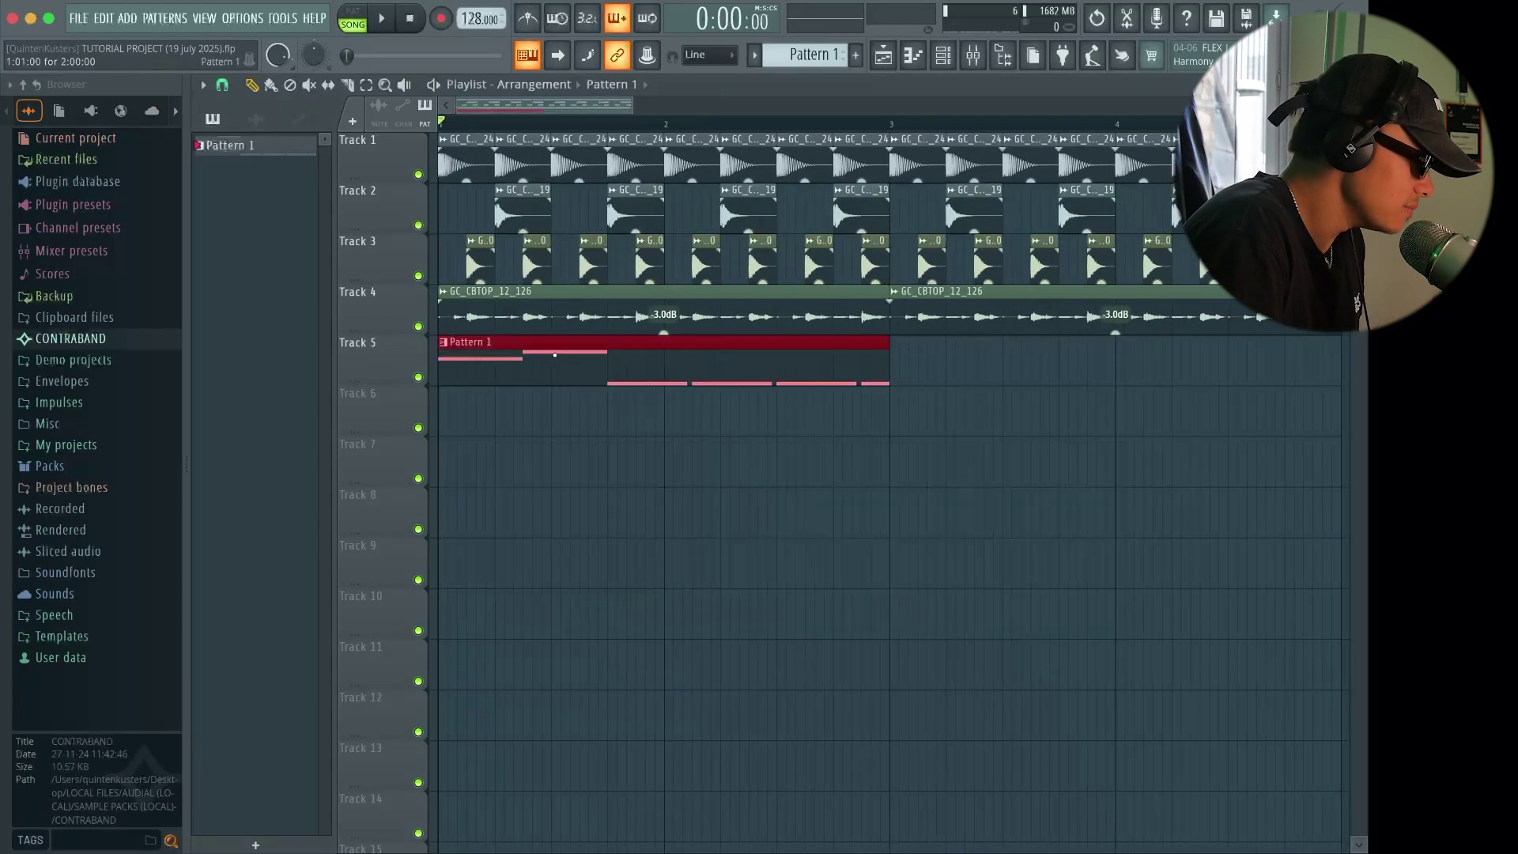
scroll(558, 387, down, 5)
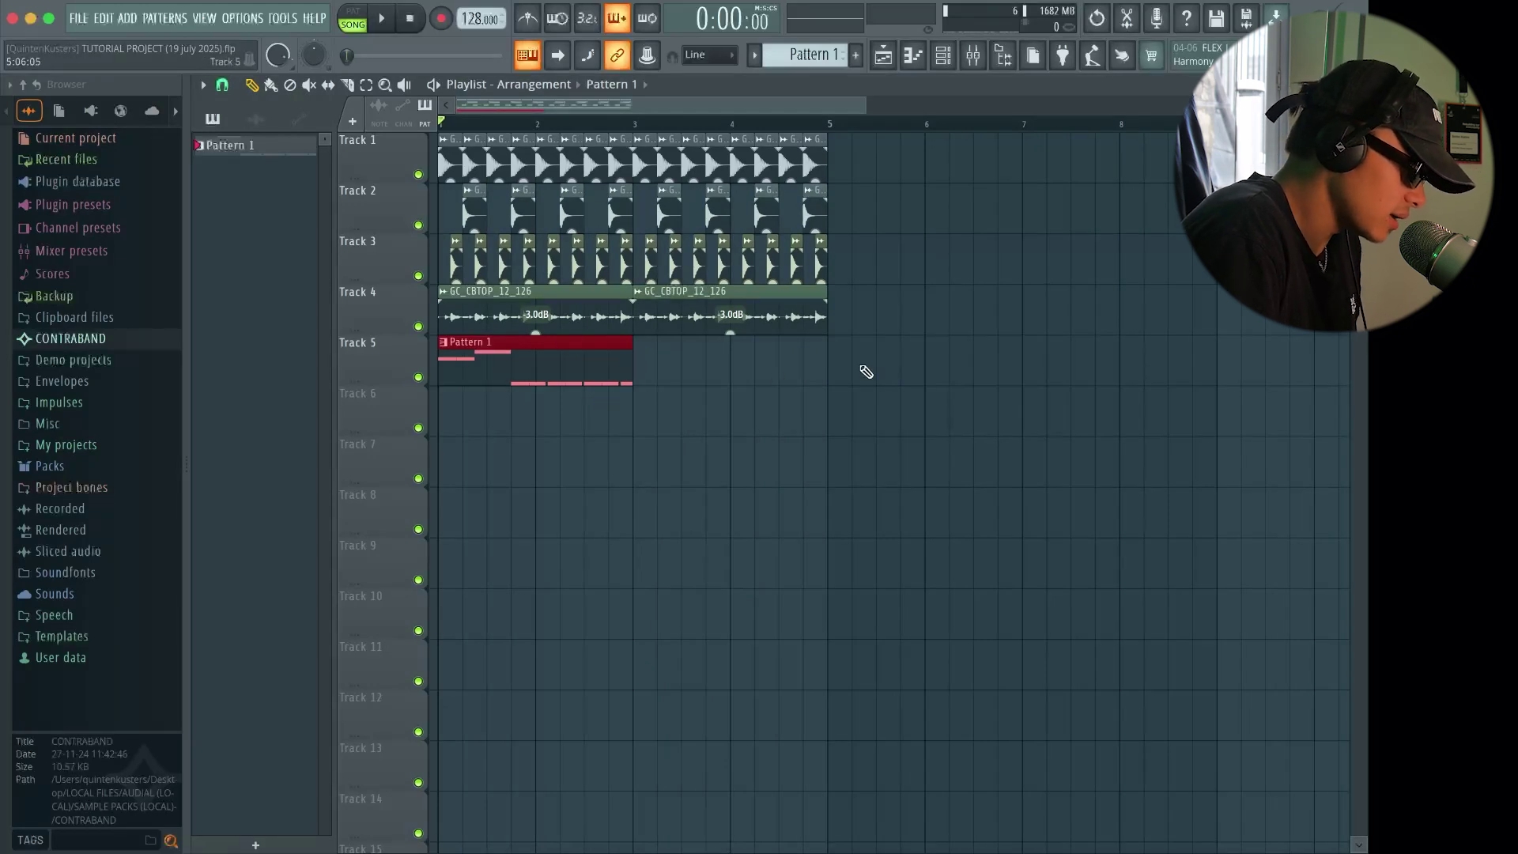
scroll(669, 385, up, 6)
key(super+b)
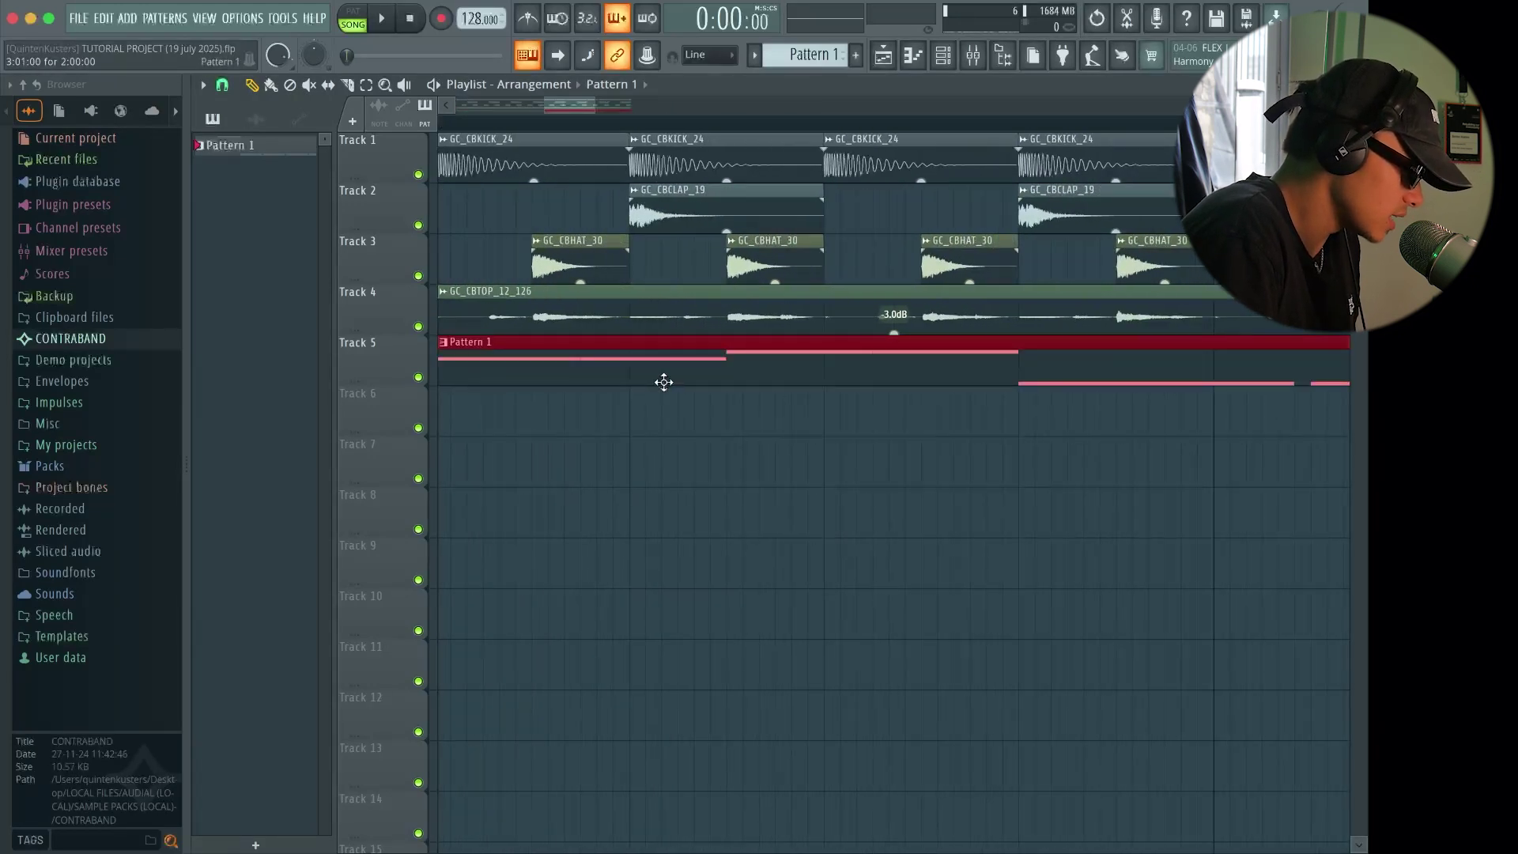
scroll(672, 395, down, 6)
scroll(758, 389, up, 3)
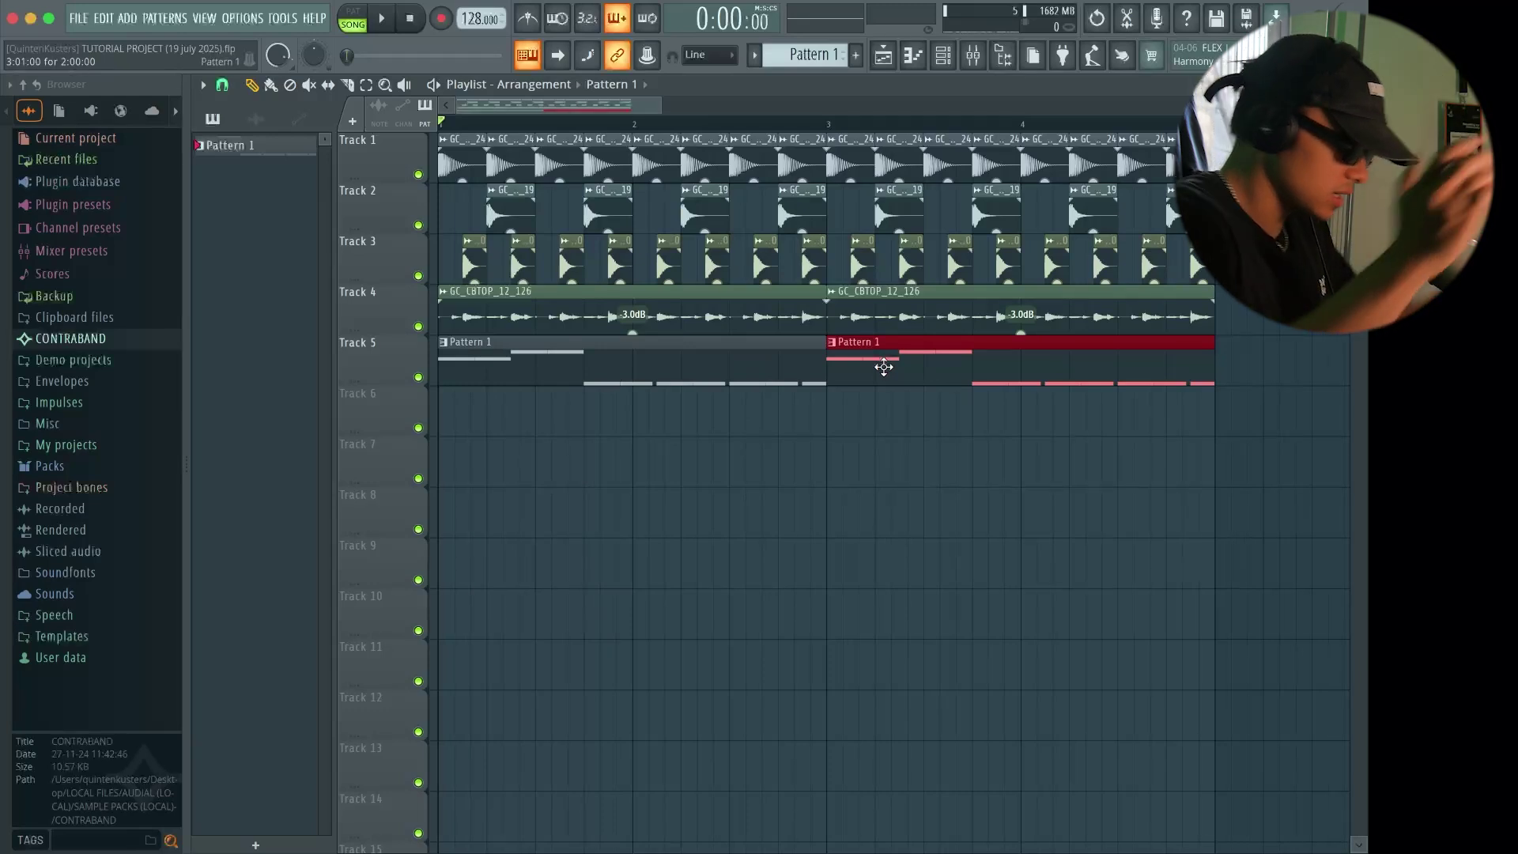
key(space)
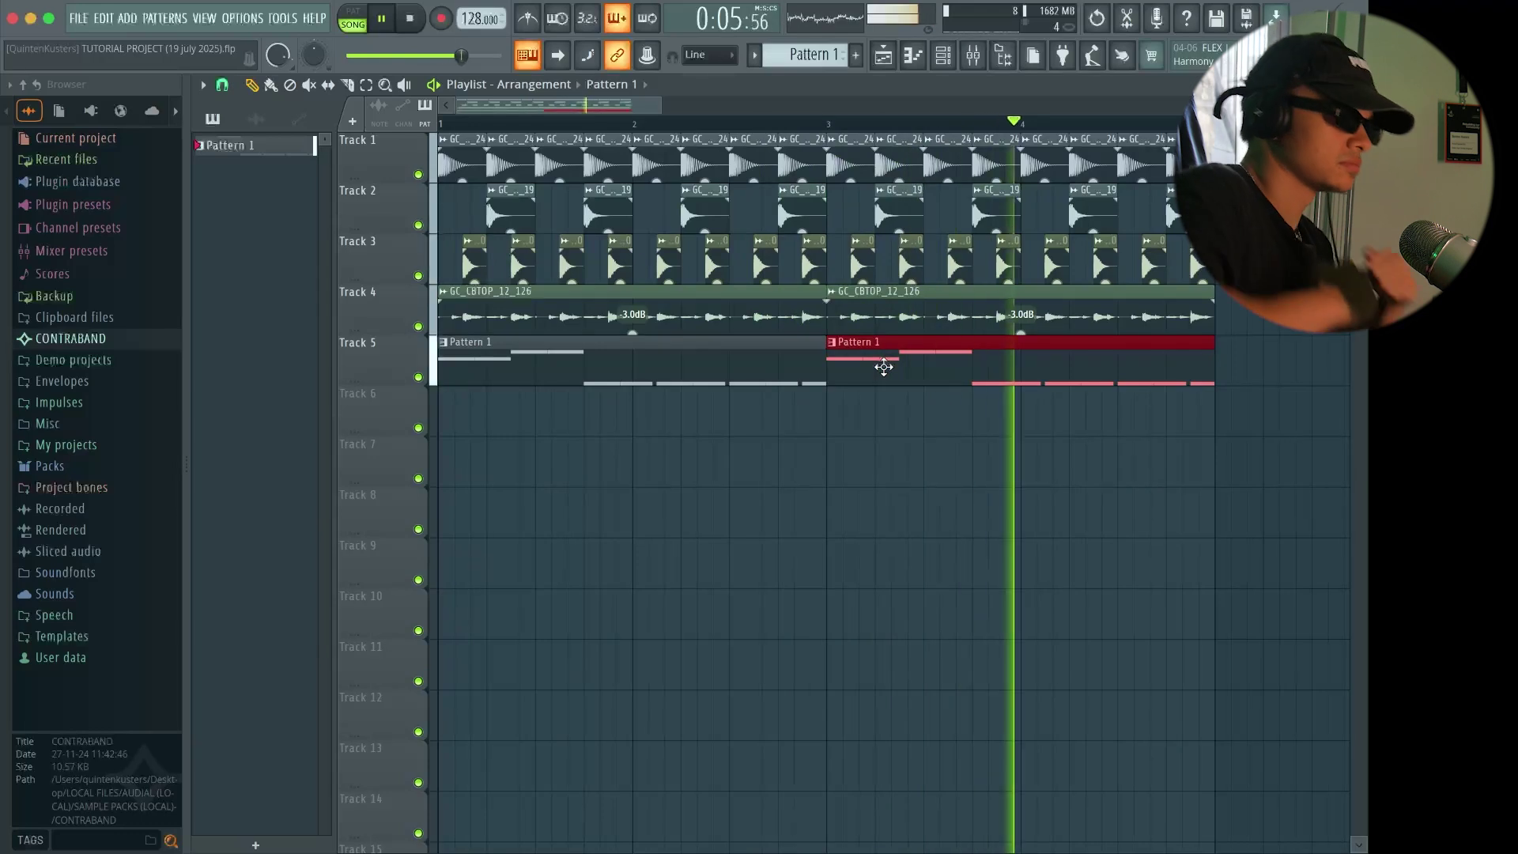
key(space)
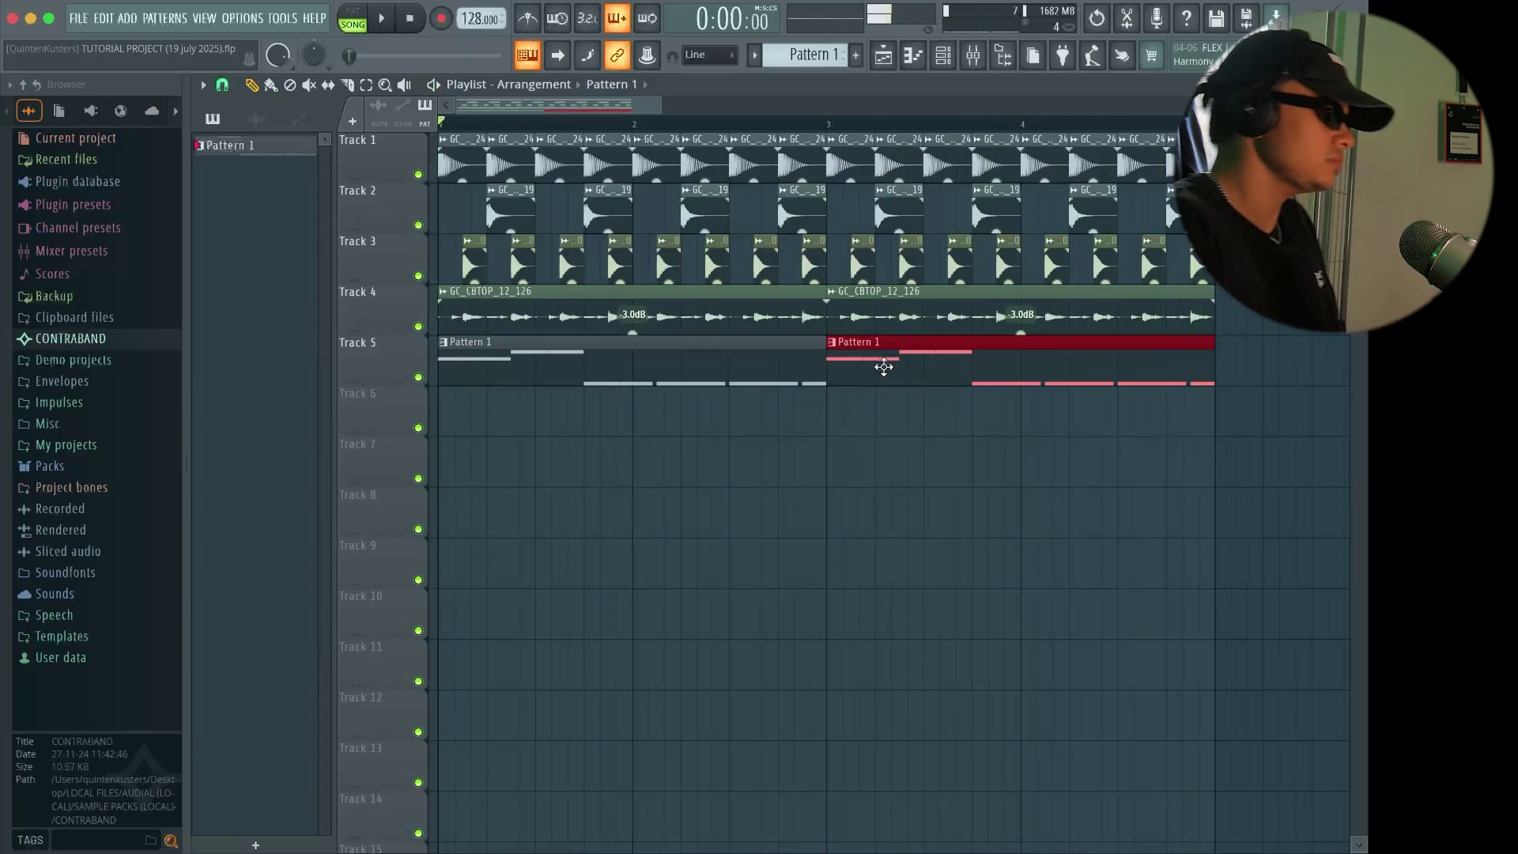
Add a 3x Osc channel to the channel rack, test its sound with a C5 note and close its window
click(944, 58)
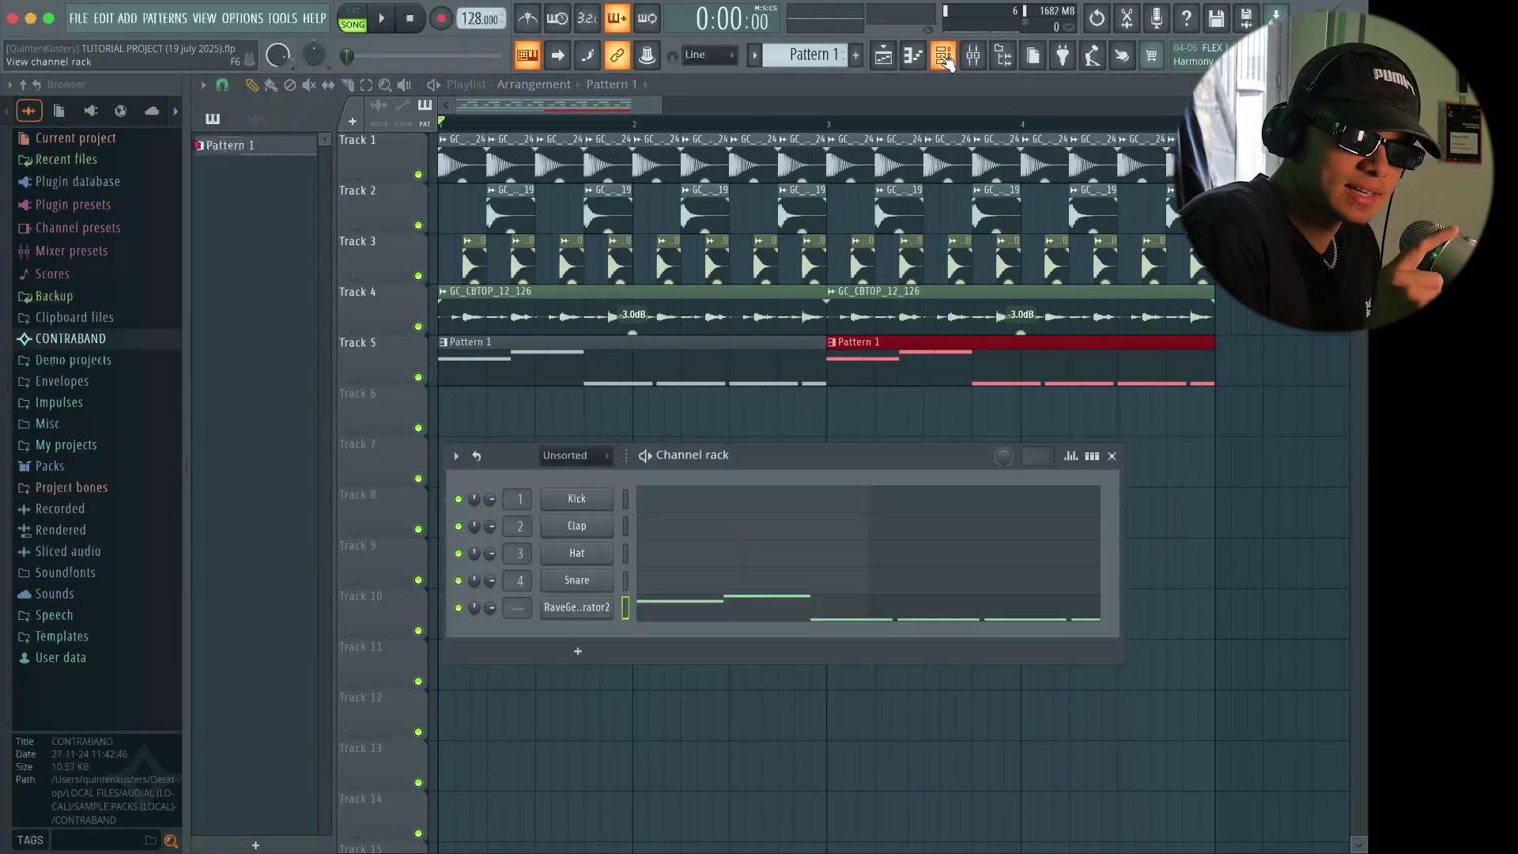
drag(839, 459, 837, 408)
click(576, 600)
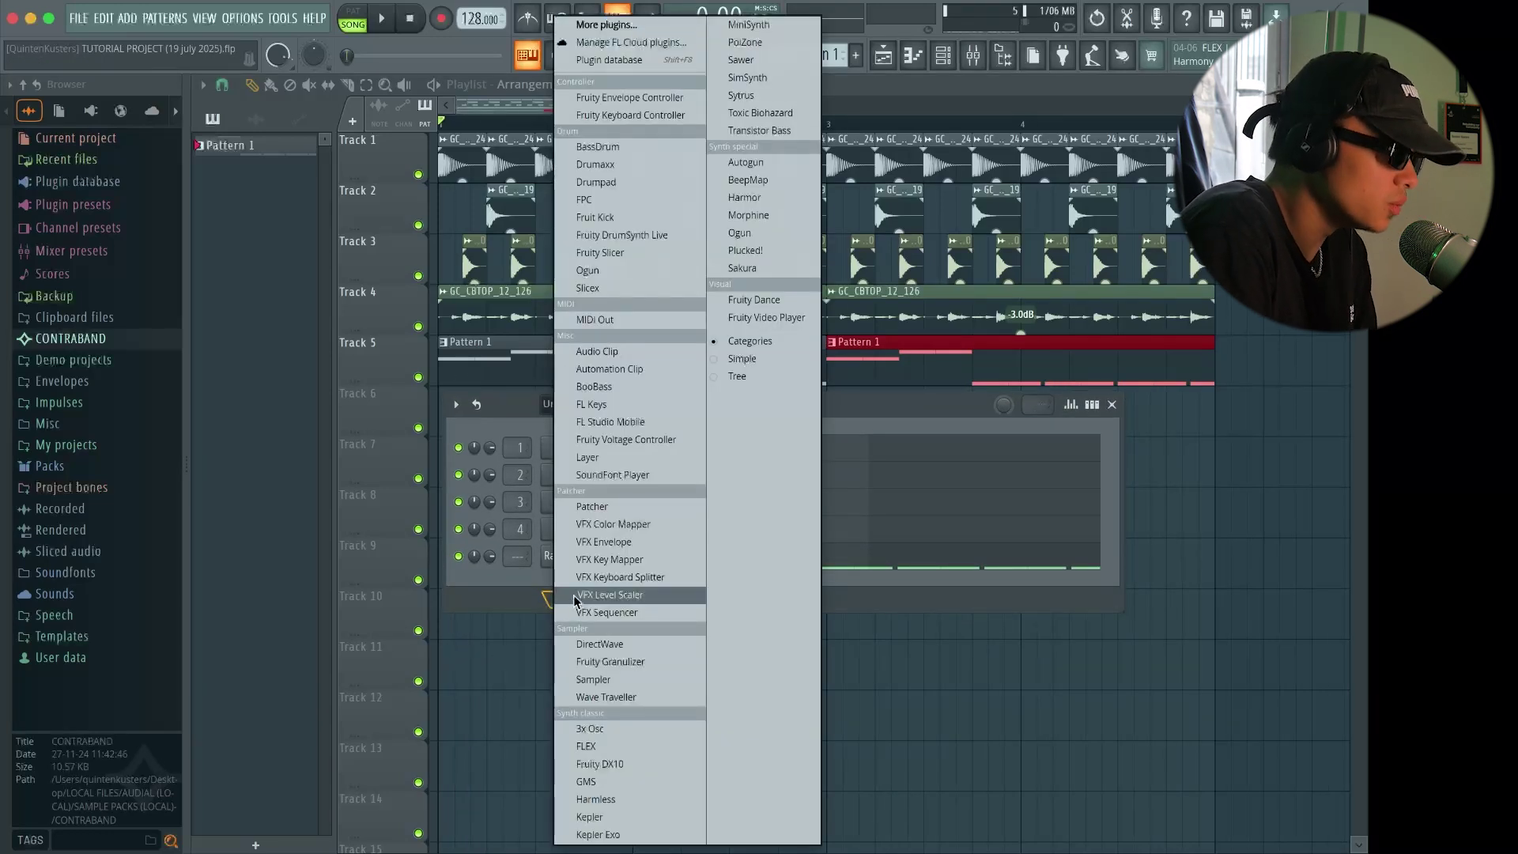
click(629, 728)
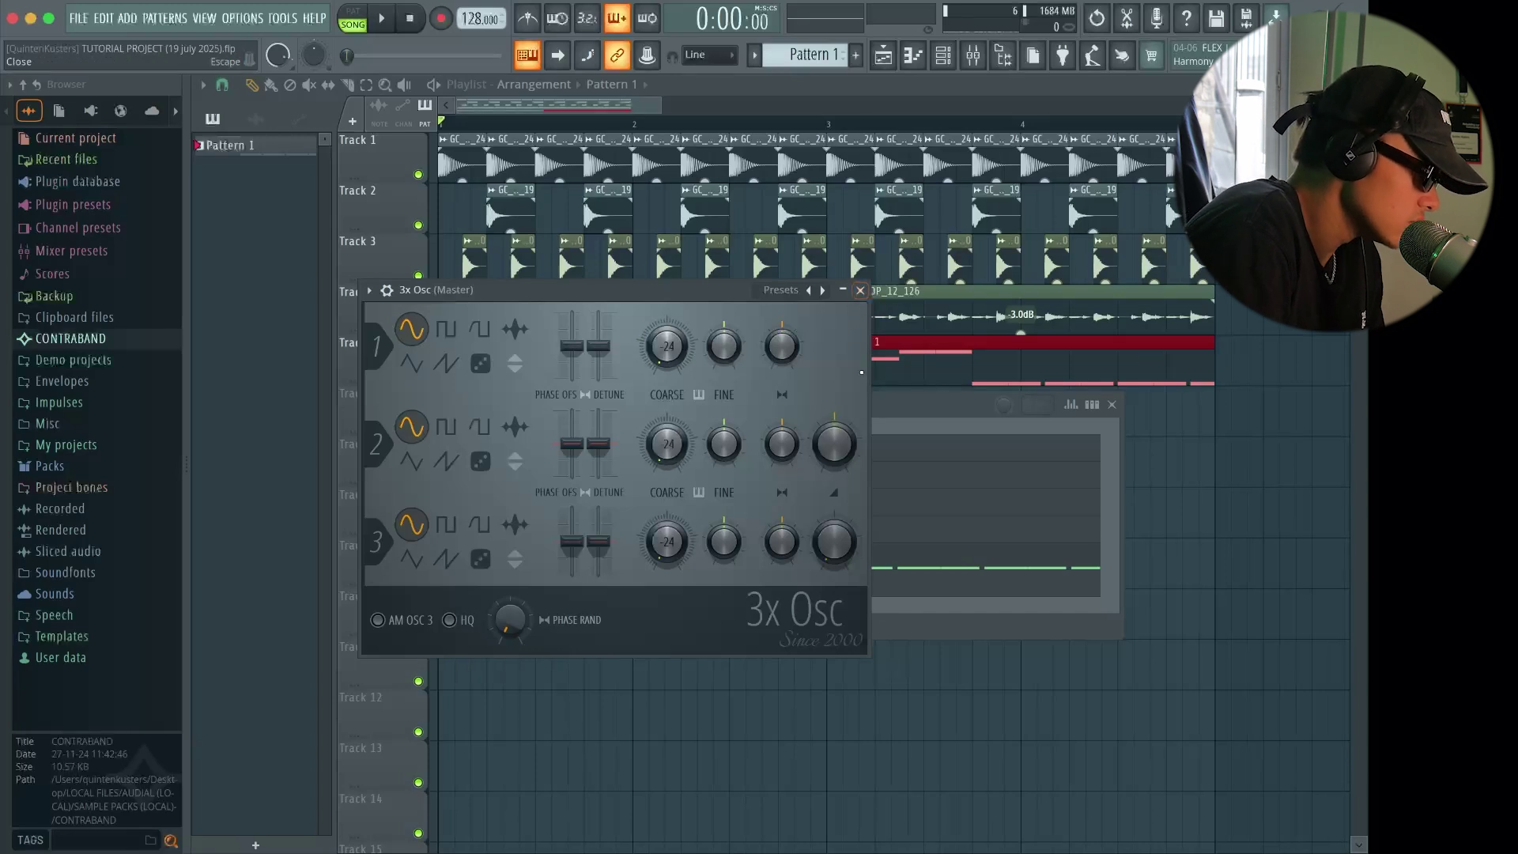
key(z)
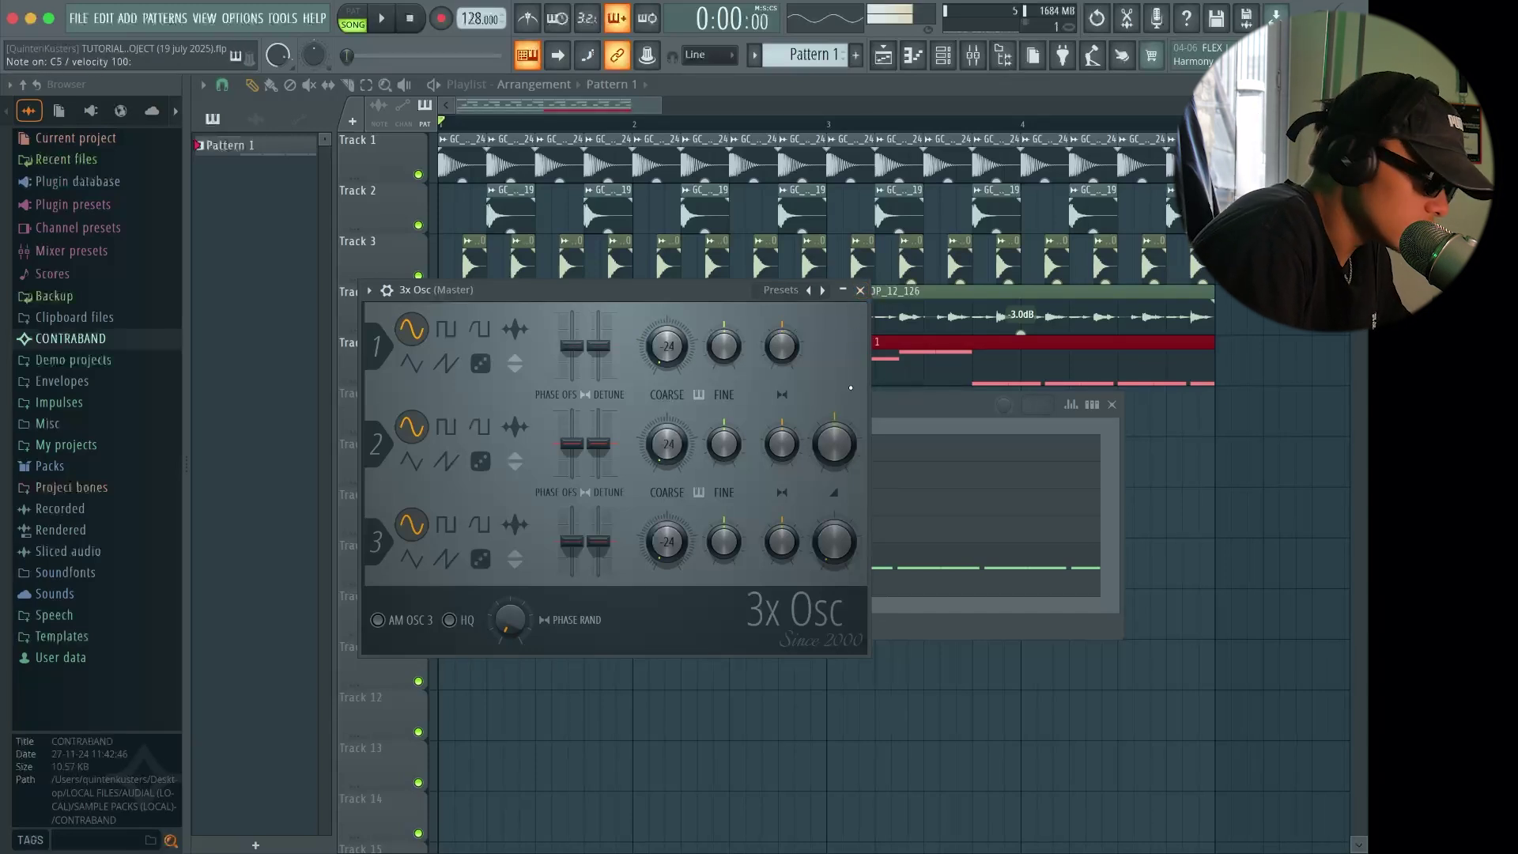
click(861, 291)
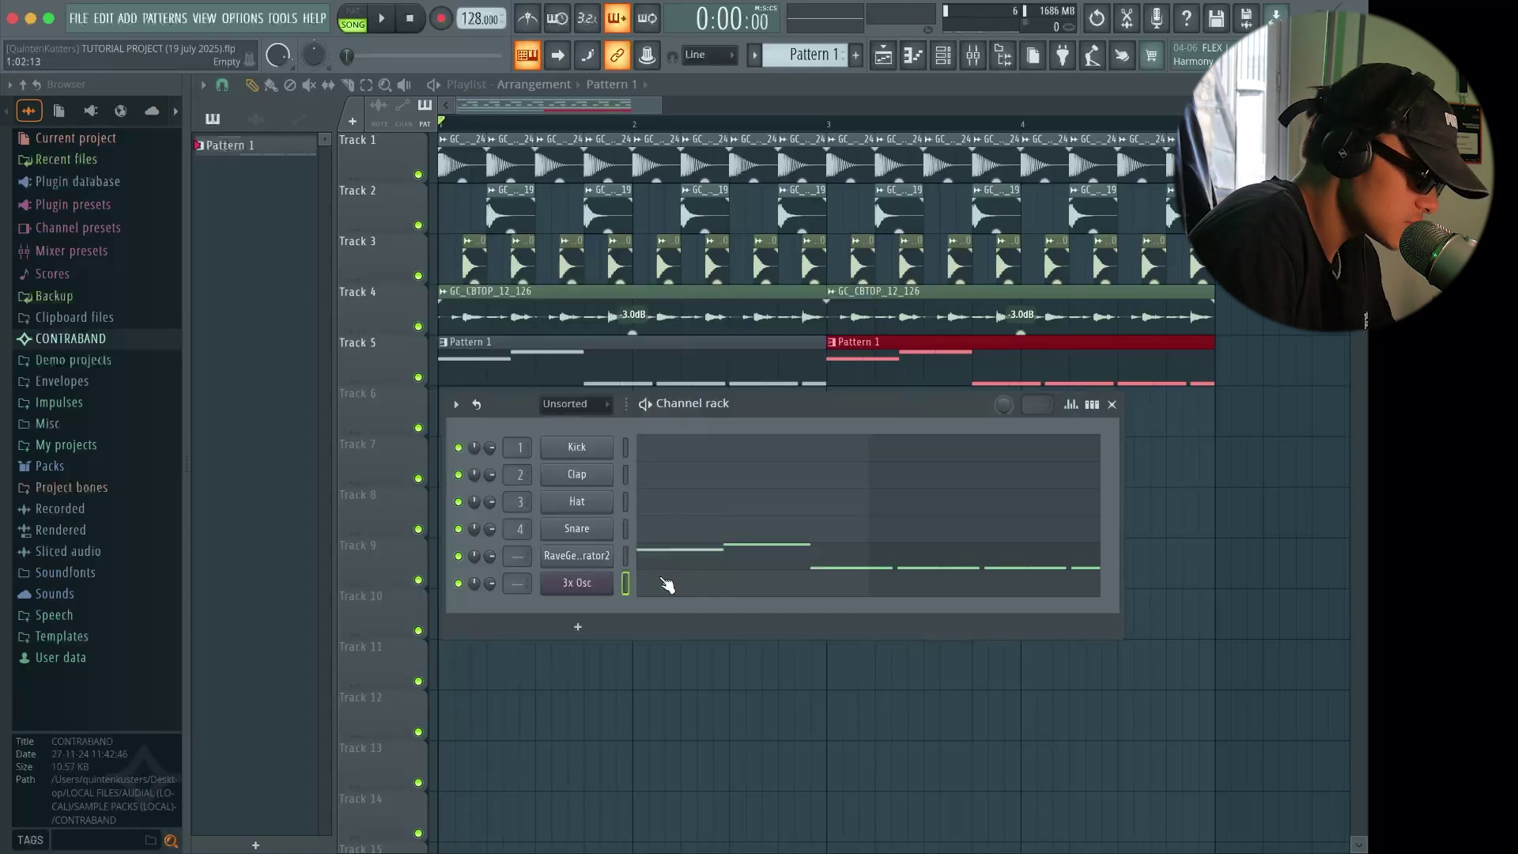
Copy the RaveGenerator2 channel's melody notes and paste them into the 3x Osc channel
right_click(600, 566)
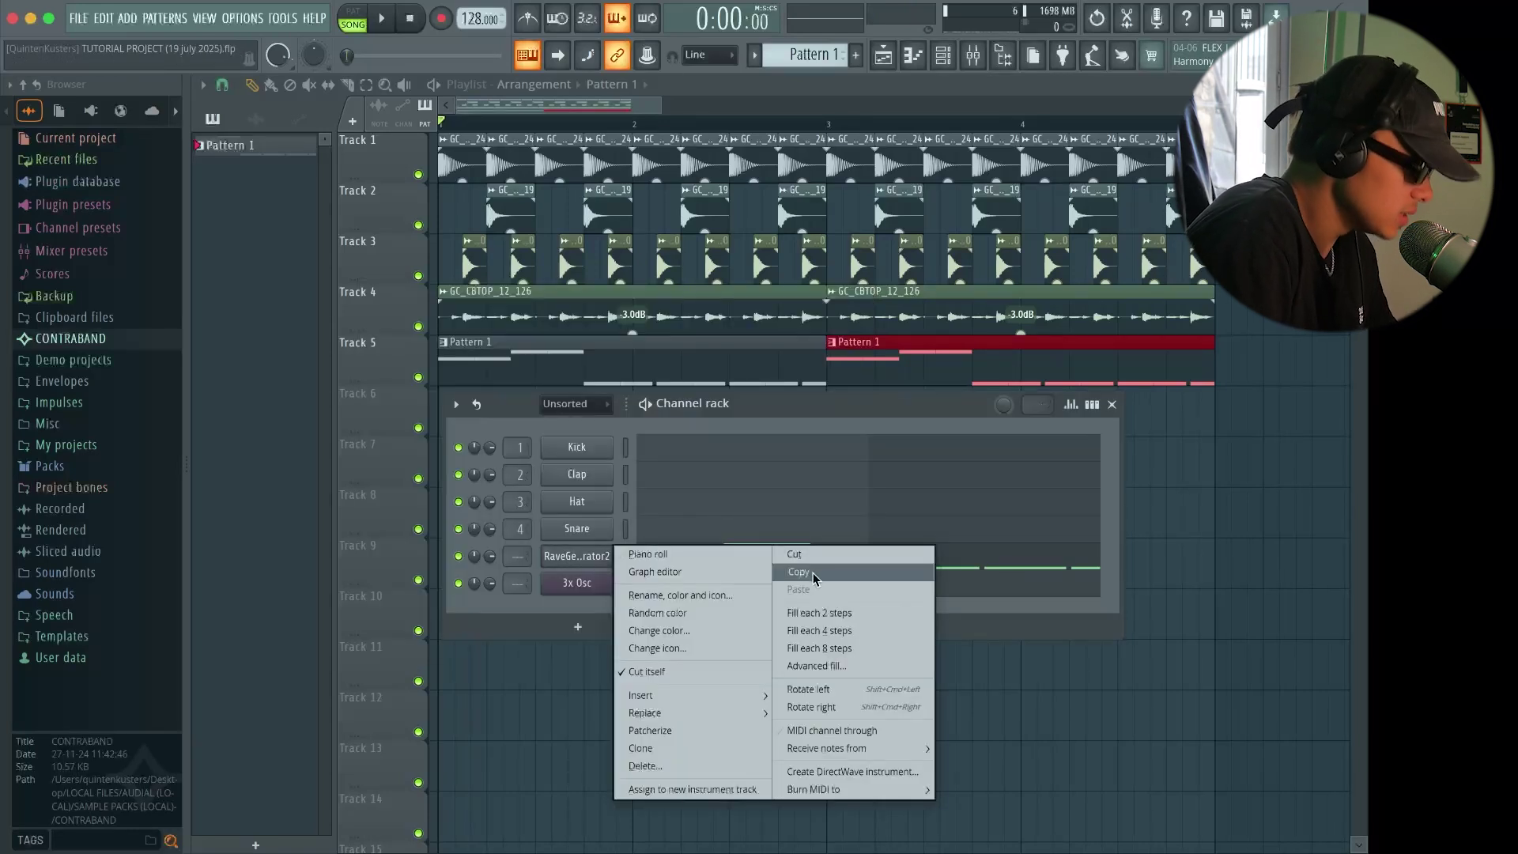
click(800, 575)
right_click(600, 585)
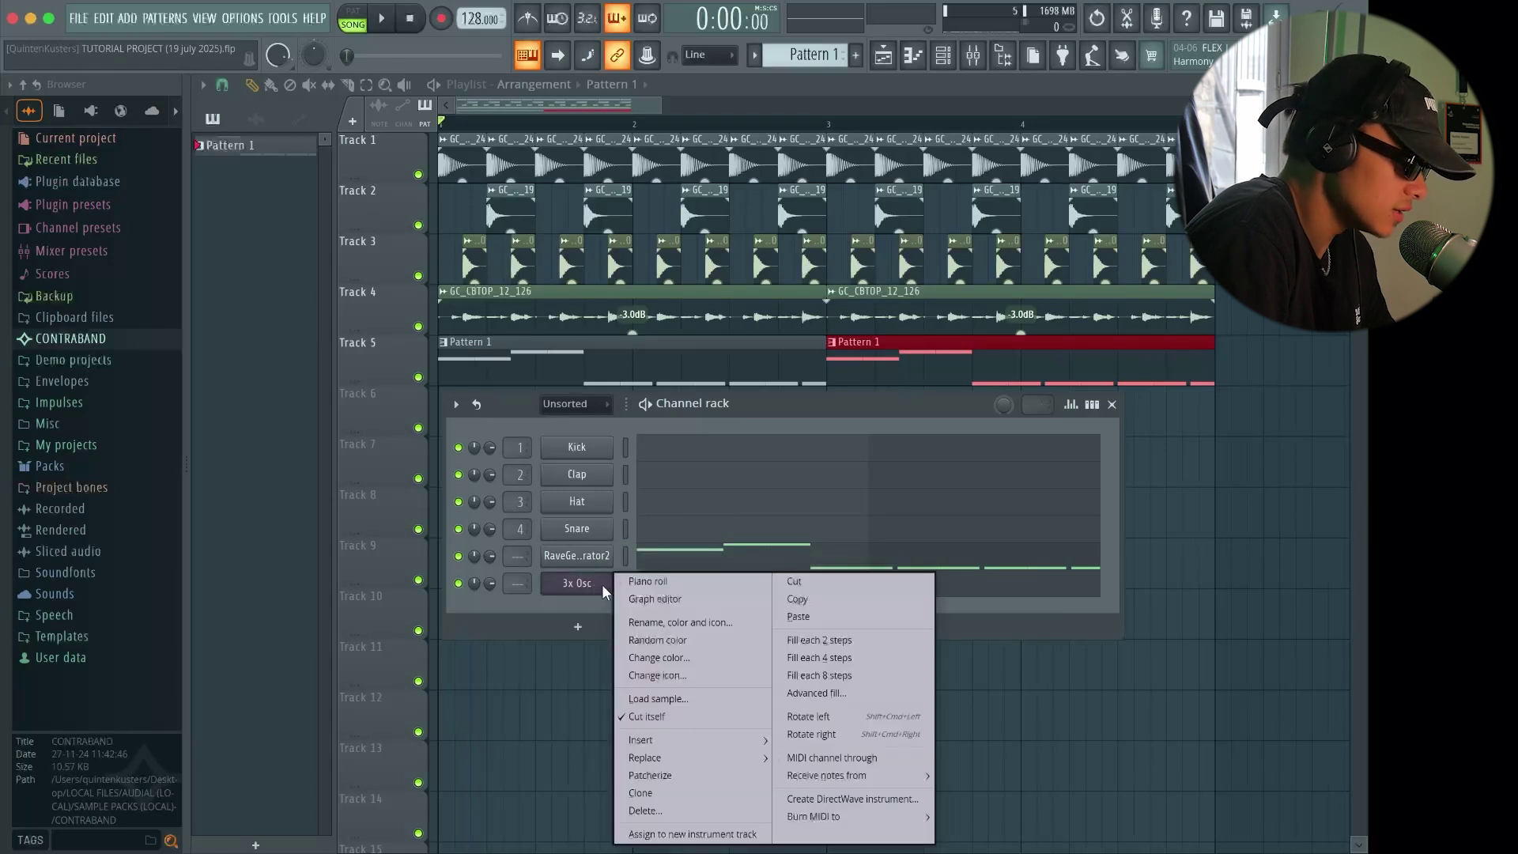
click(798, 615)
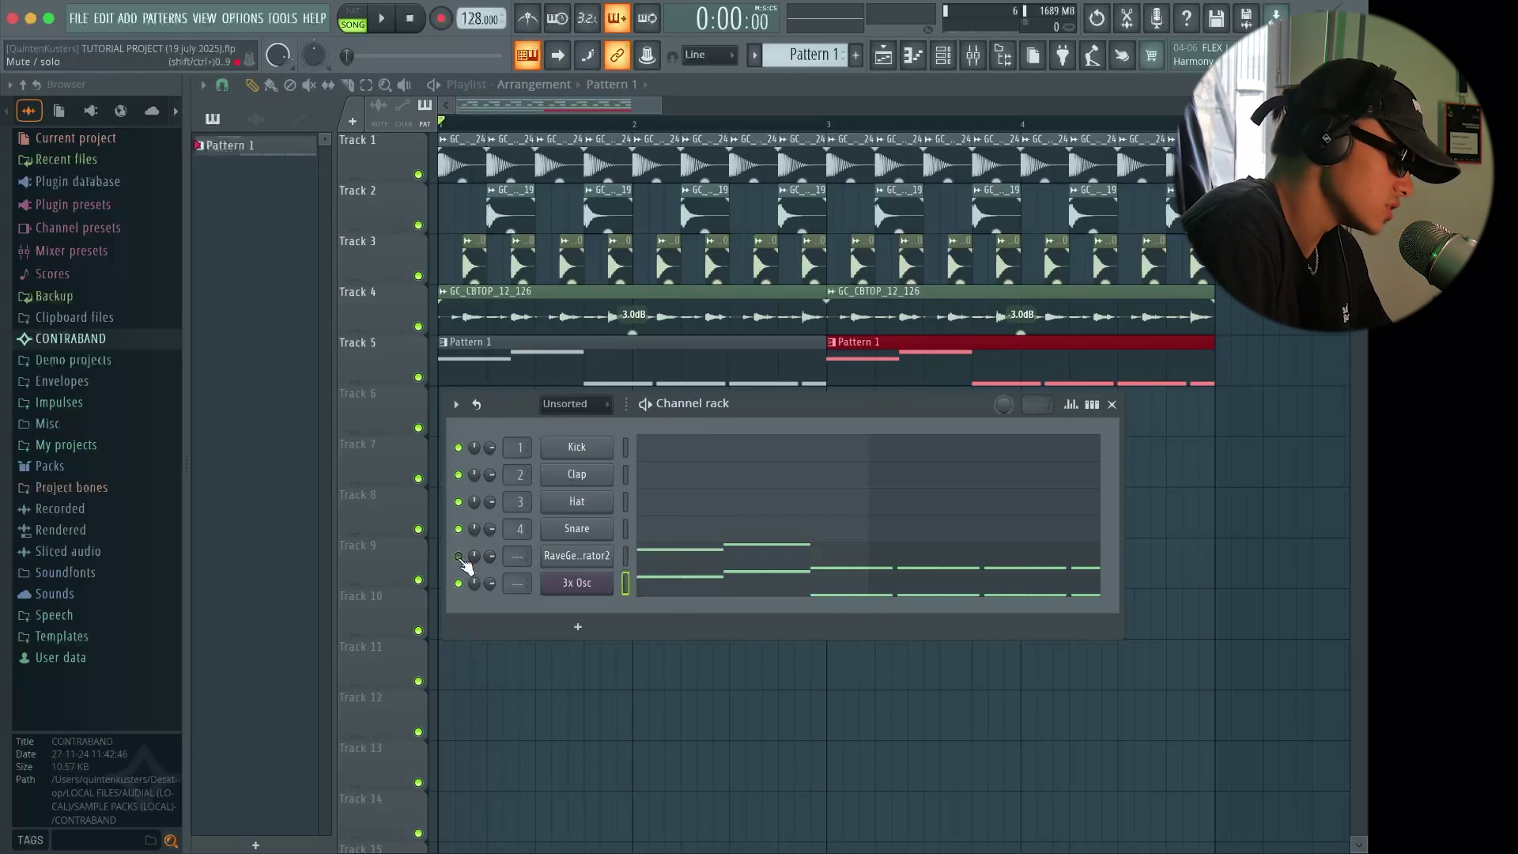
Play the pattern with RaveGenerator2 muted, and try lowering all 3x Osc notes by one octave
click(385, 22)
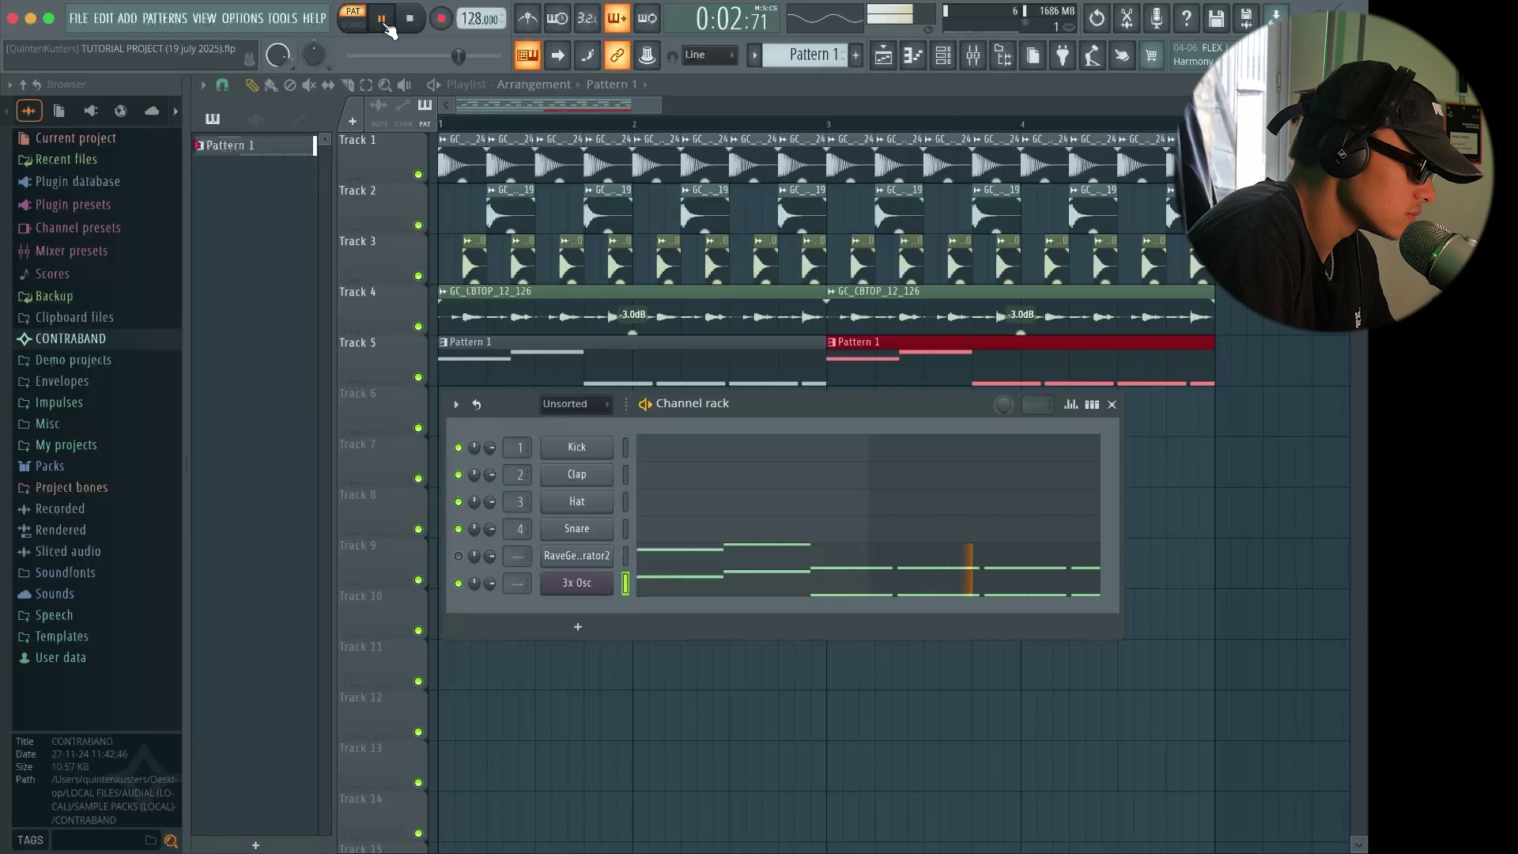
drag(803, 453, 779, 417)
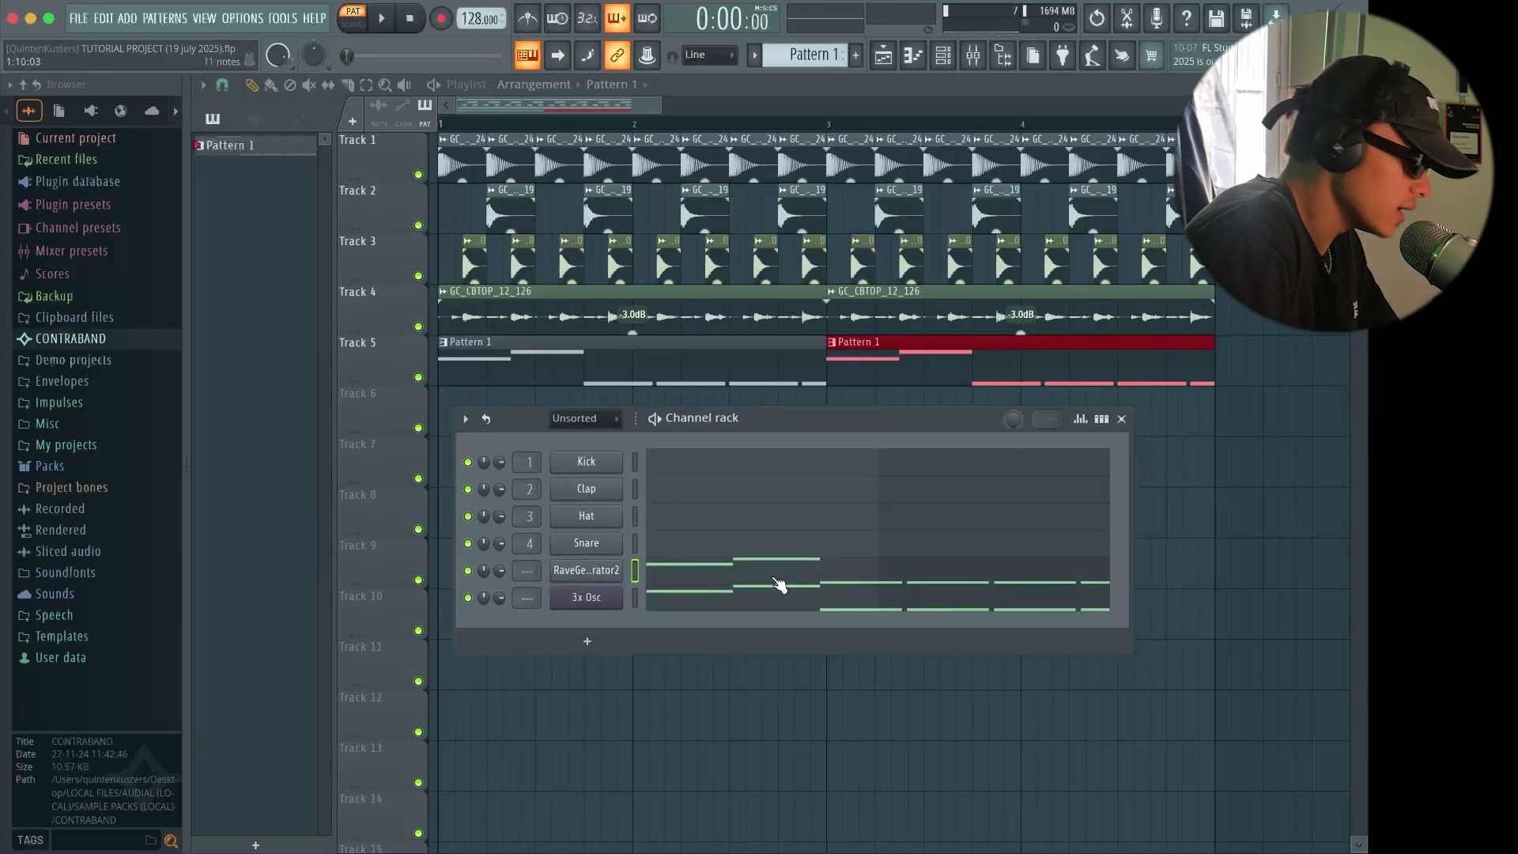
click(747, 613)
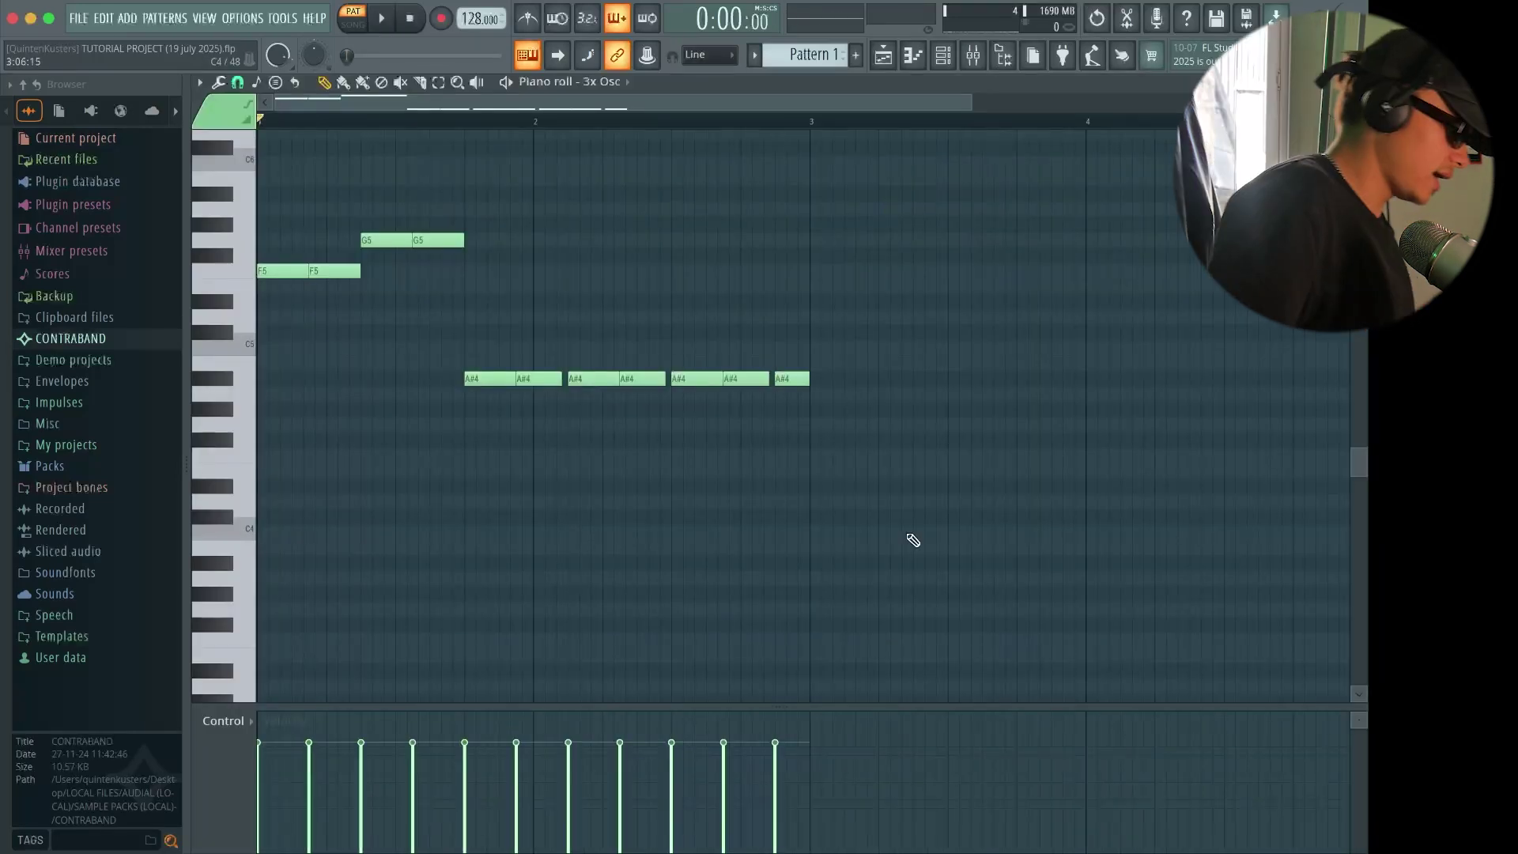
drag(914, 540, 198, 128)
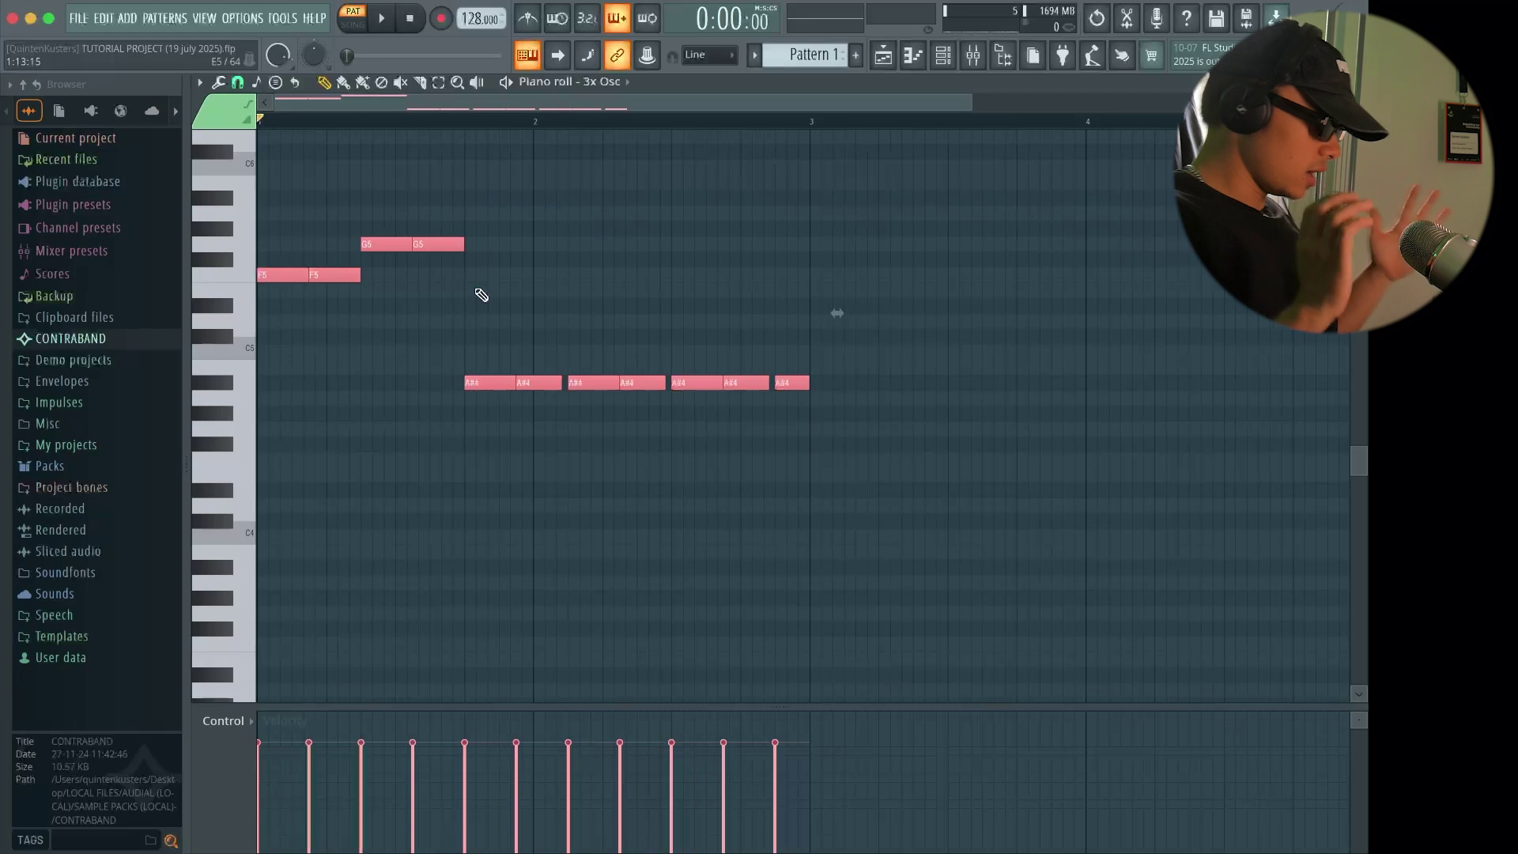
key(super+Down)
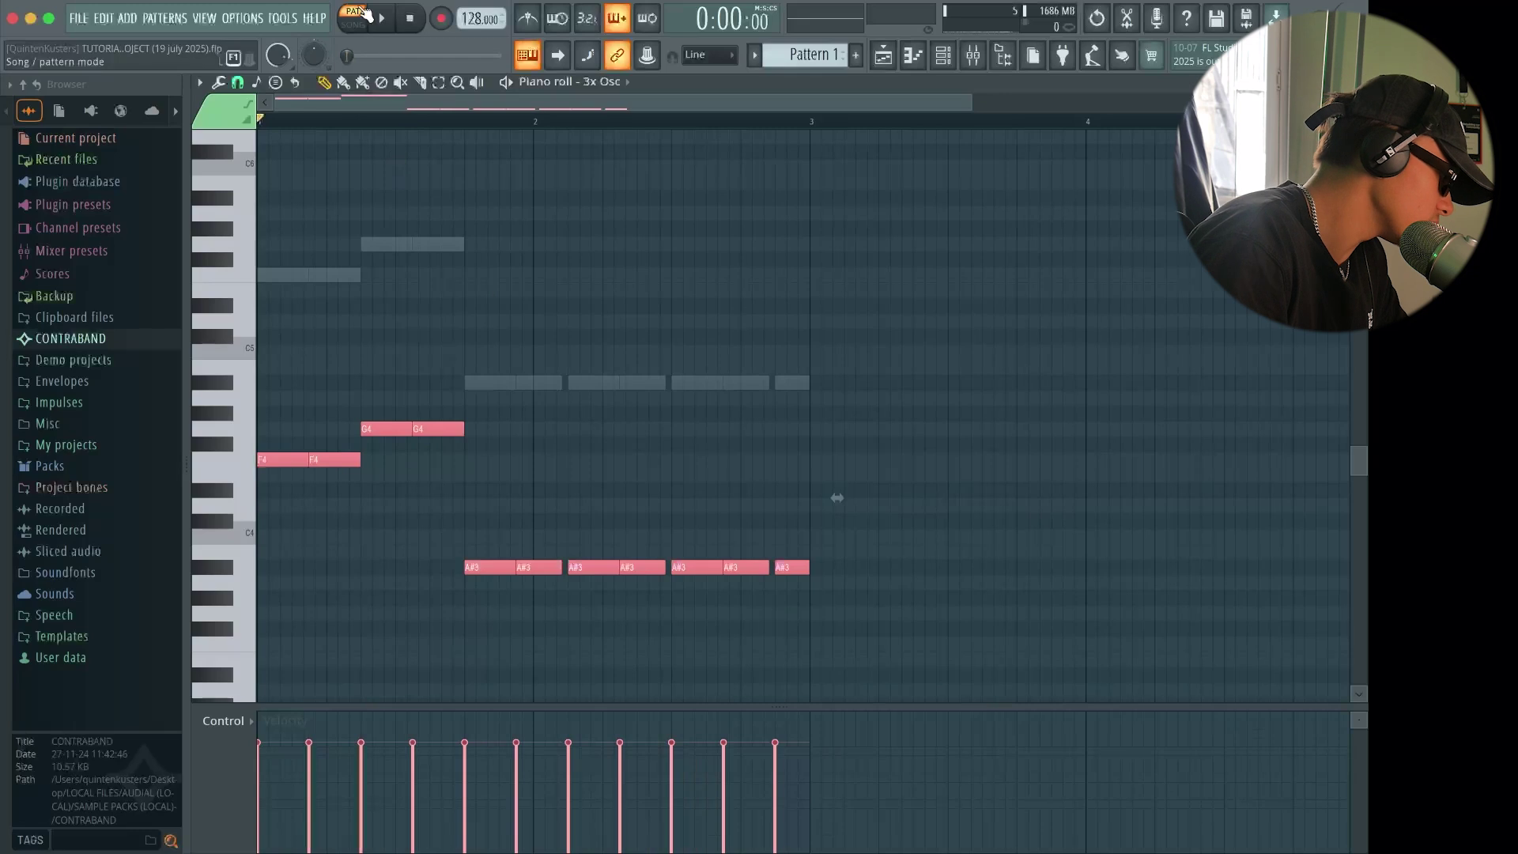
key(space)
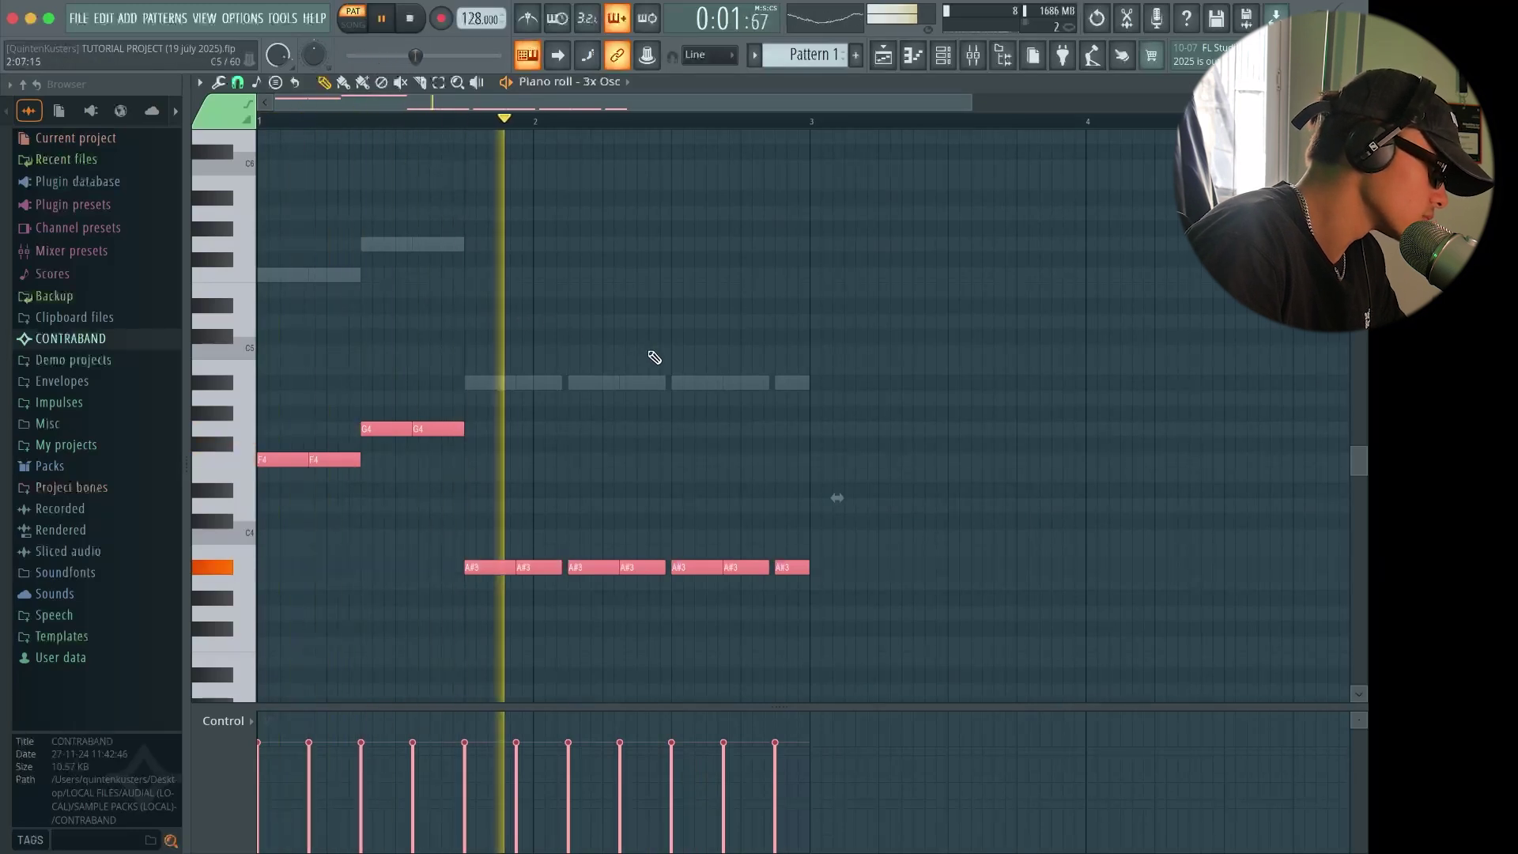
key(space)
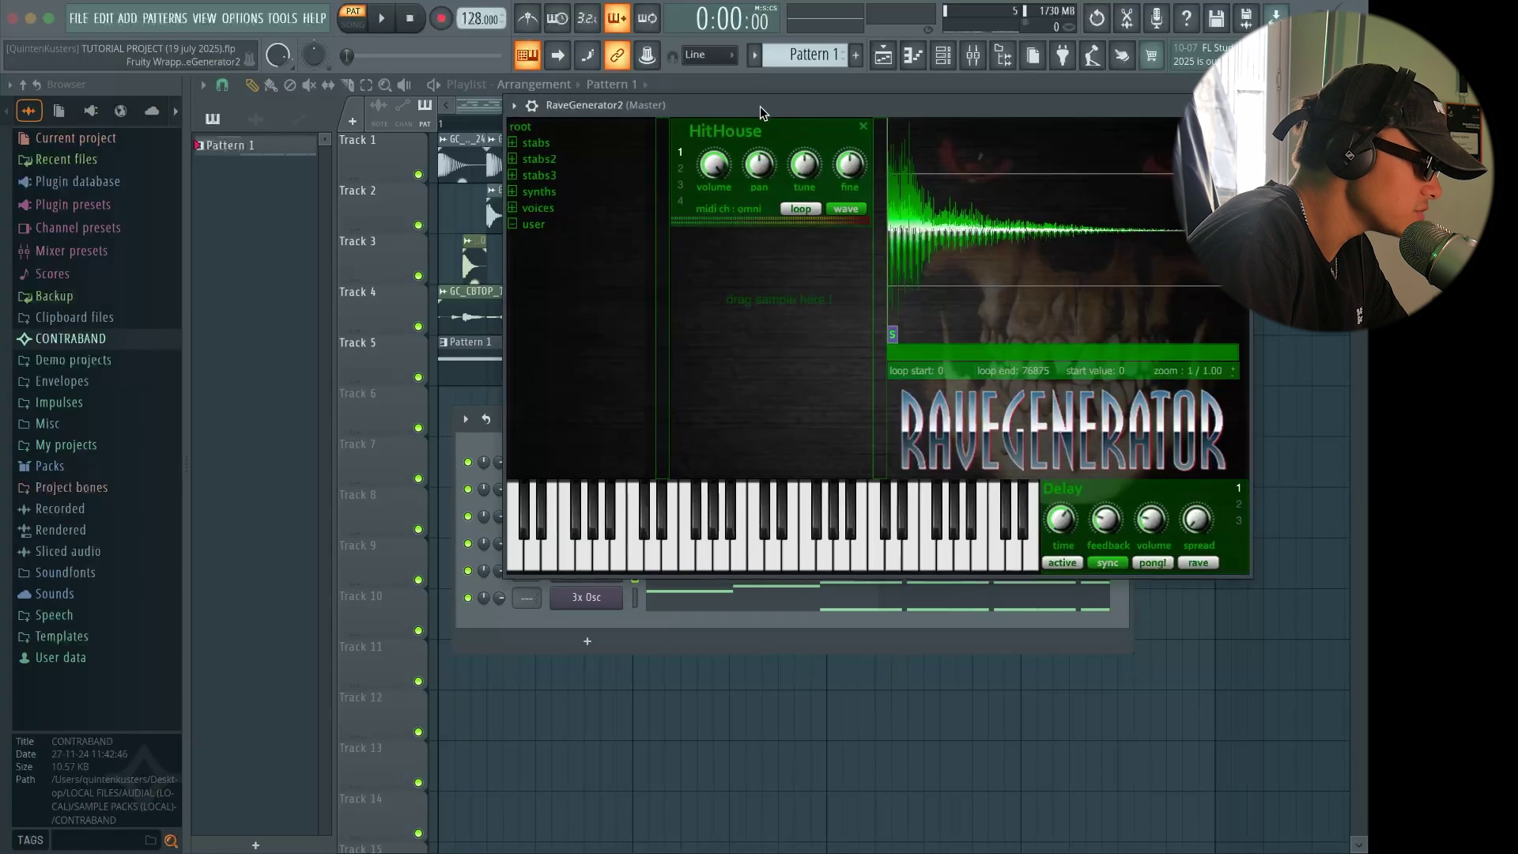
Reposition the RaveGenerator2 window, try out the HitHouse tuning with playback and close the plugin
drag(760, 106, 622, 191)
drag(670, 254, 682, 228)
key(space)
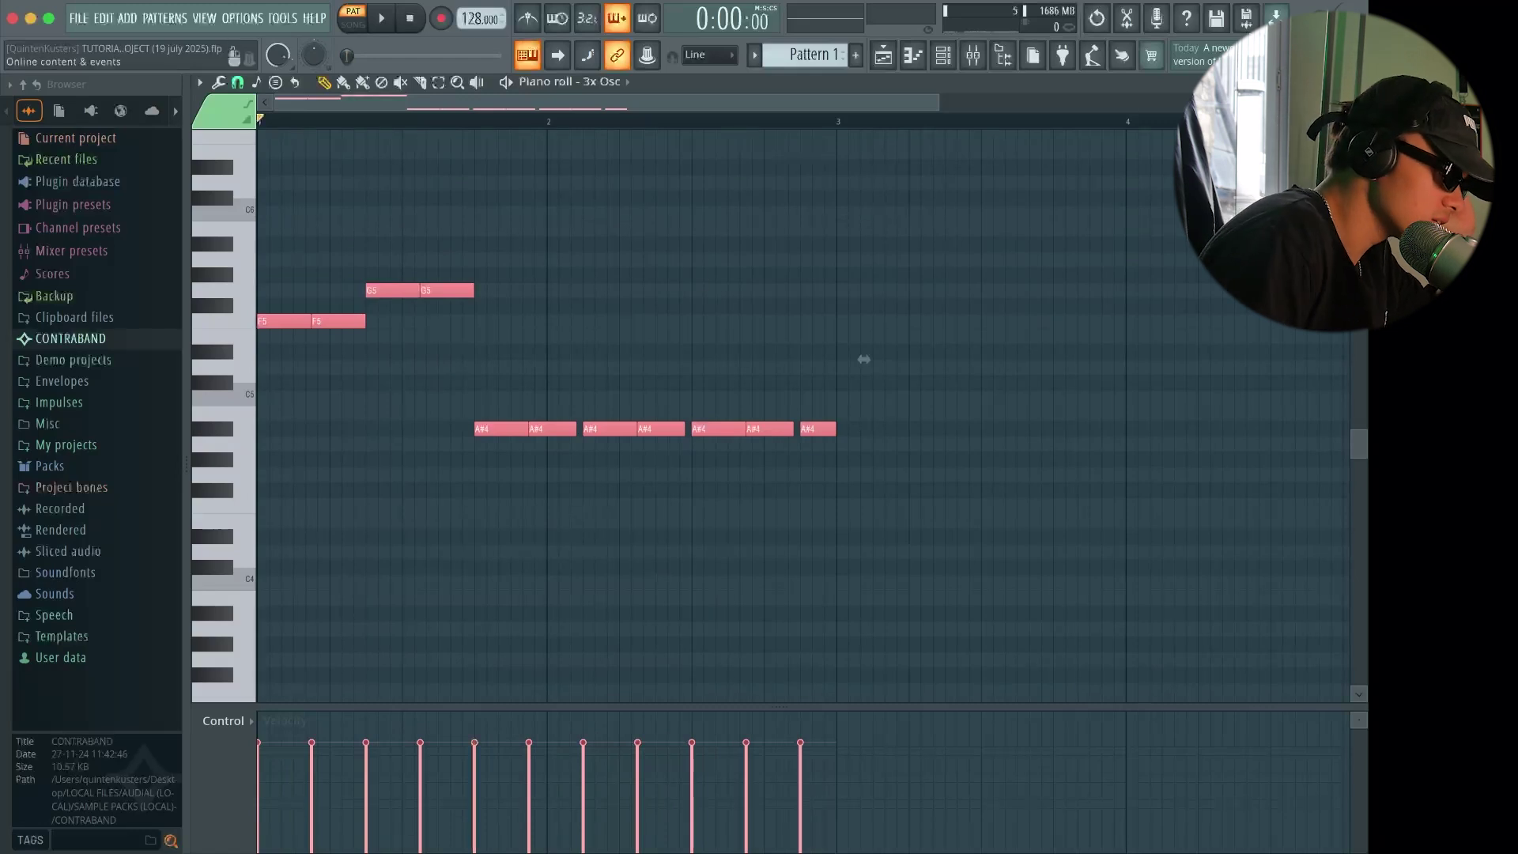
key(Escape)
click(577, 571)
drag(800, 189, 789, 289)
click(1094, 288)
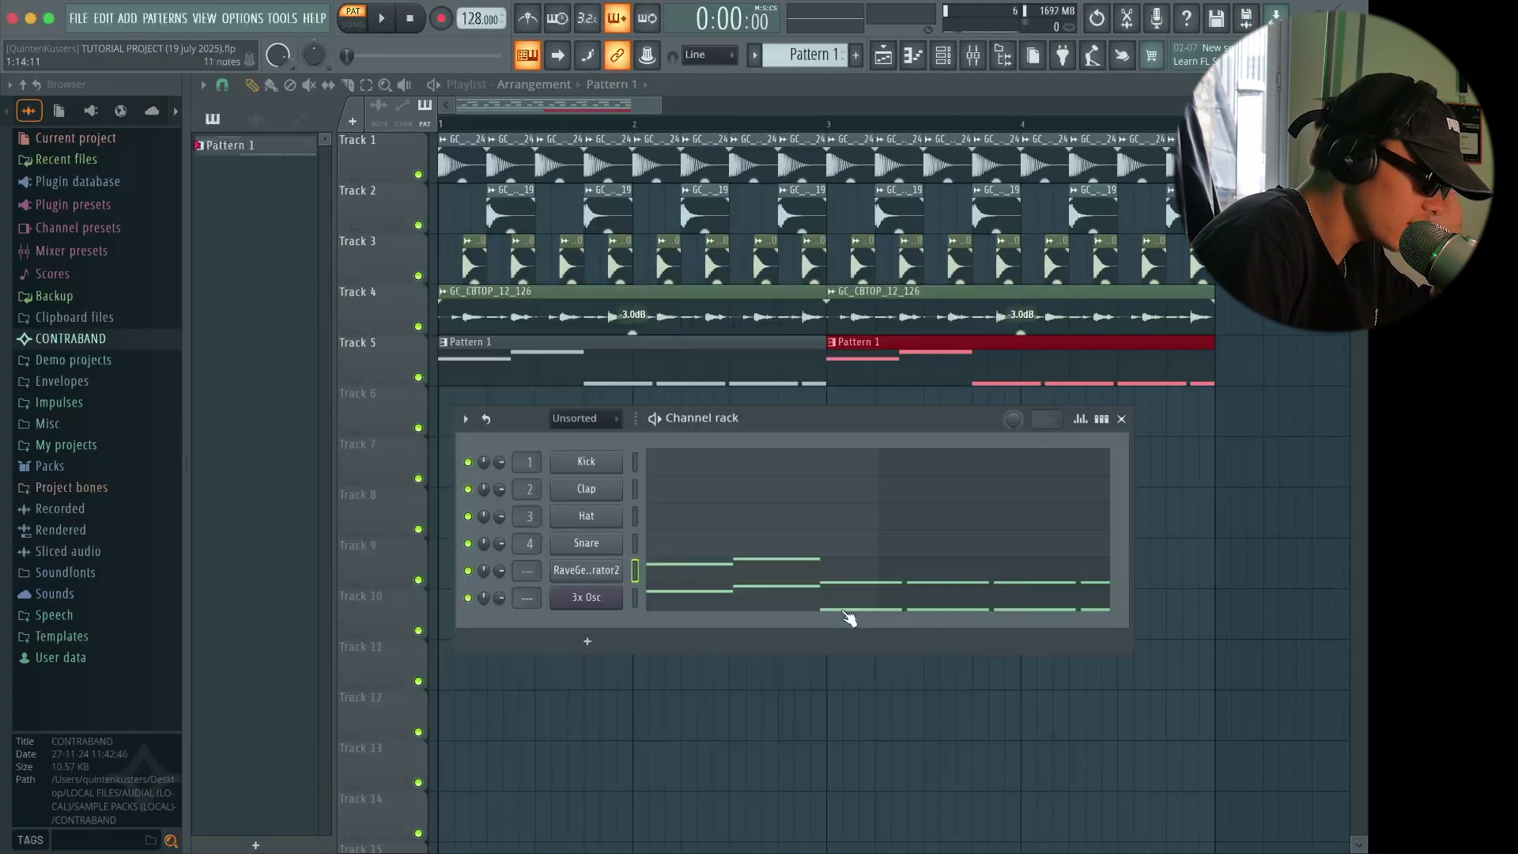
Select all 3x Osc notes and transpose them down seven semitones, so the first note sits on A#4
click(848, 617)
key(ctrl+a)
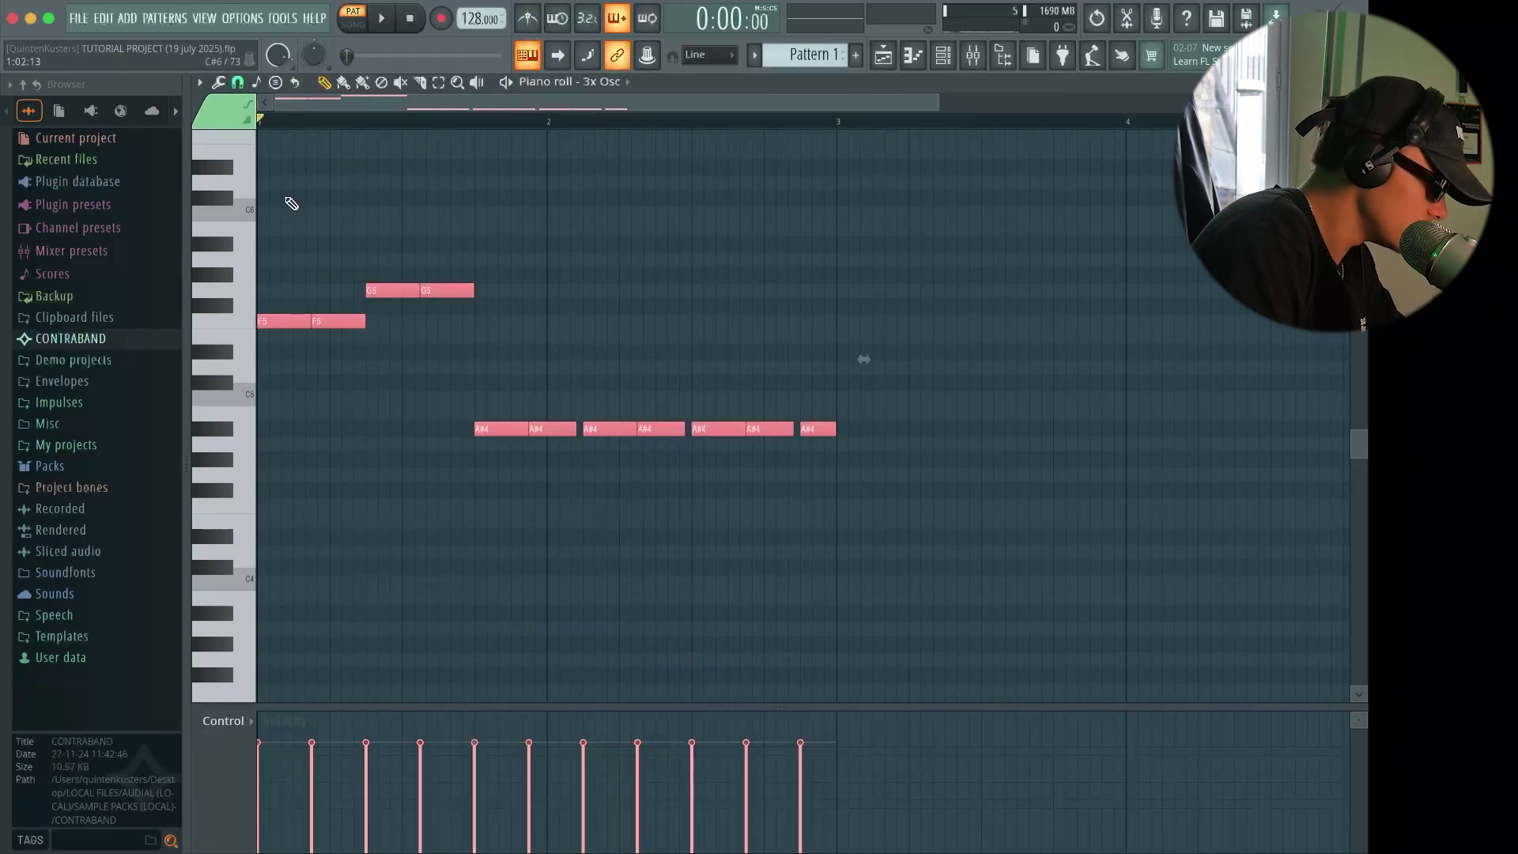
key(ctrl+Down)
key(ctrl+Up)
key(shift+Down)
key(shift+Down)
key(shift+Up)
key(shift+Up)
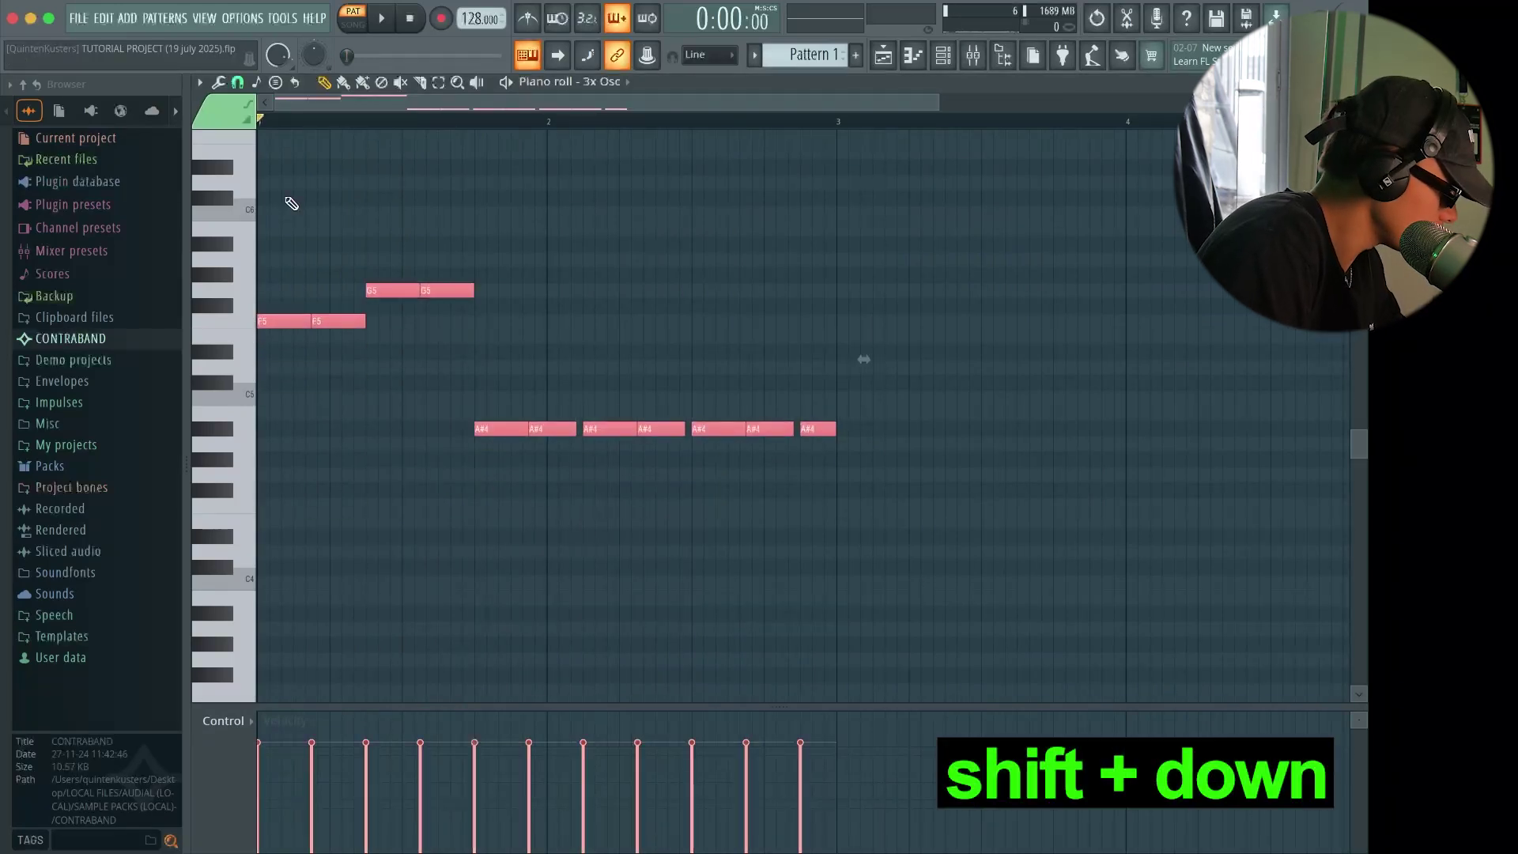
key(shift+Down)
key(shift+Down)
key(shift+Down)
key(shift+Down)
key(shift+Down)
key(shift+Down)
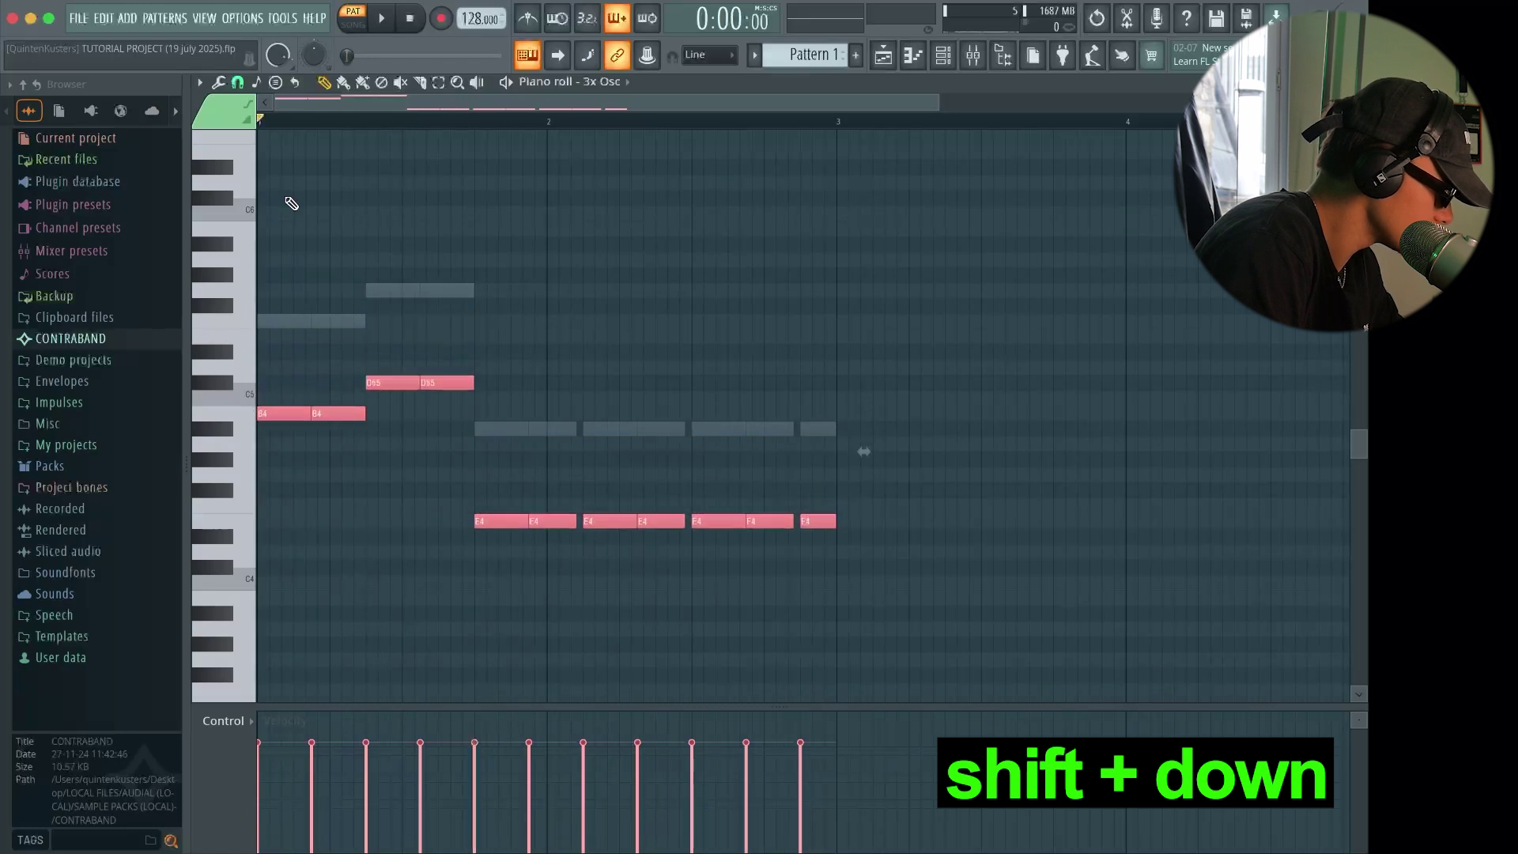
key(shift+Down)
key(space)
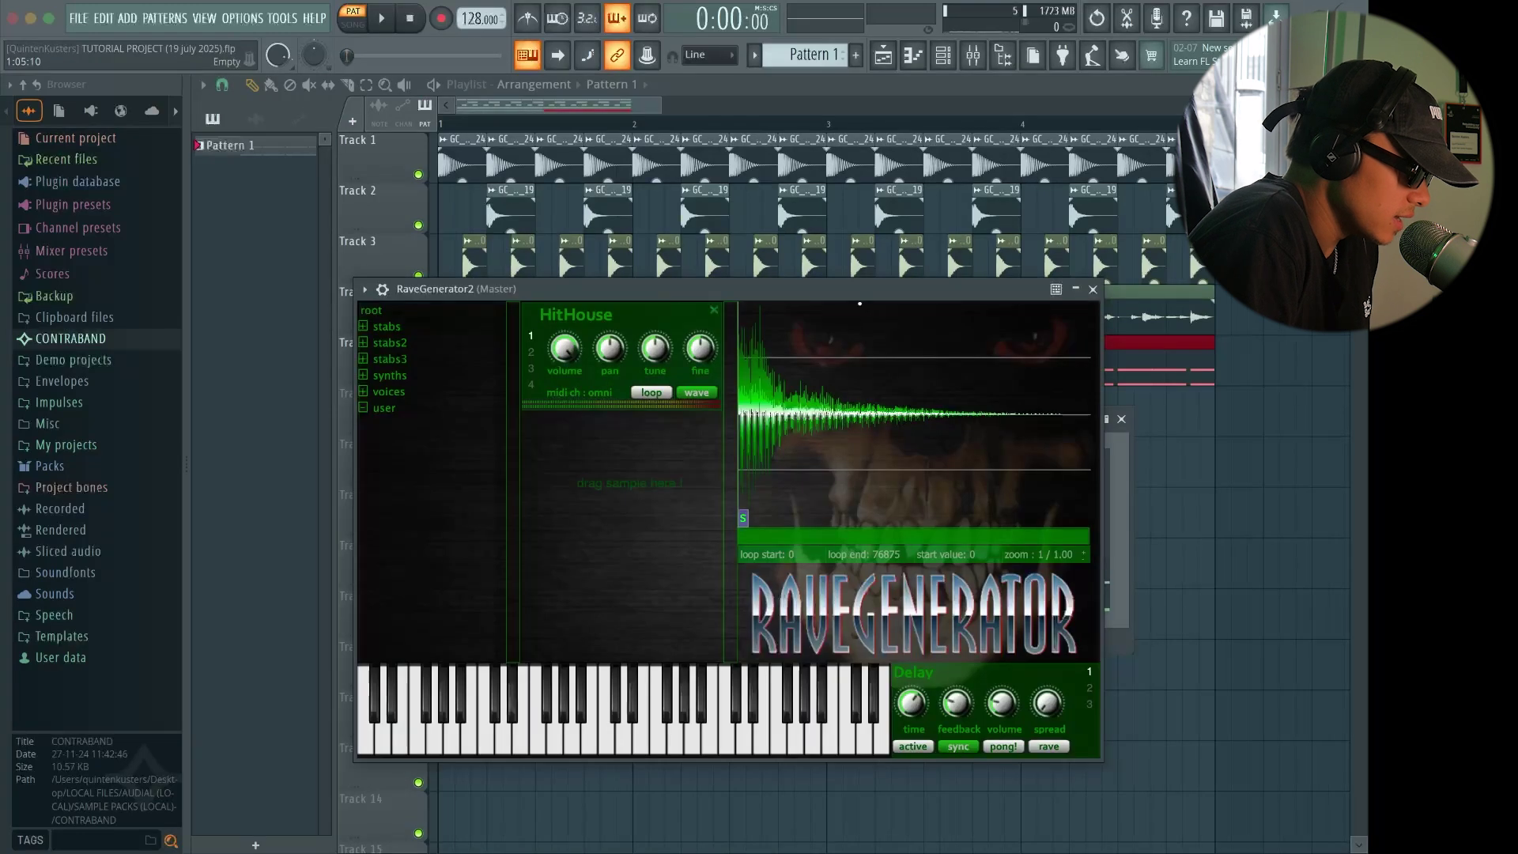
Close the RaveGenerator2 window, lower all 3x Osc notes by another octave and play them back
drag(852, 289, 936, 238)
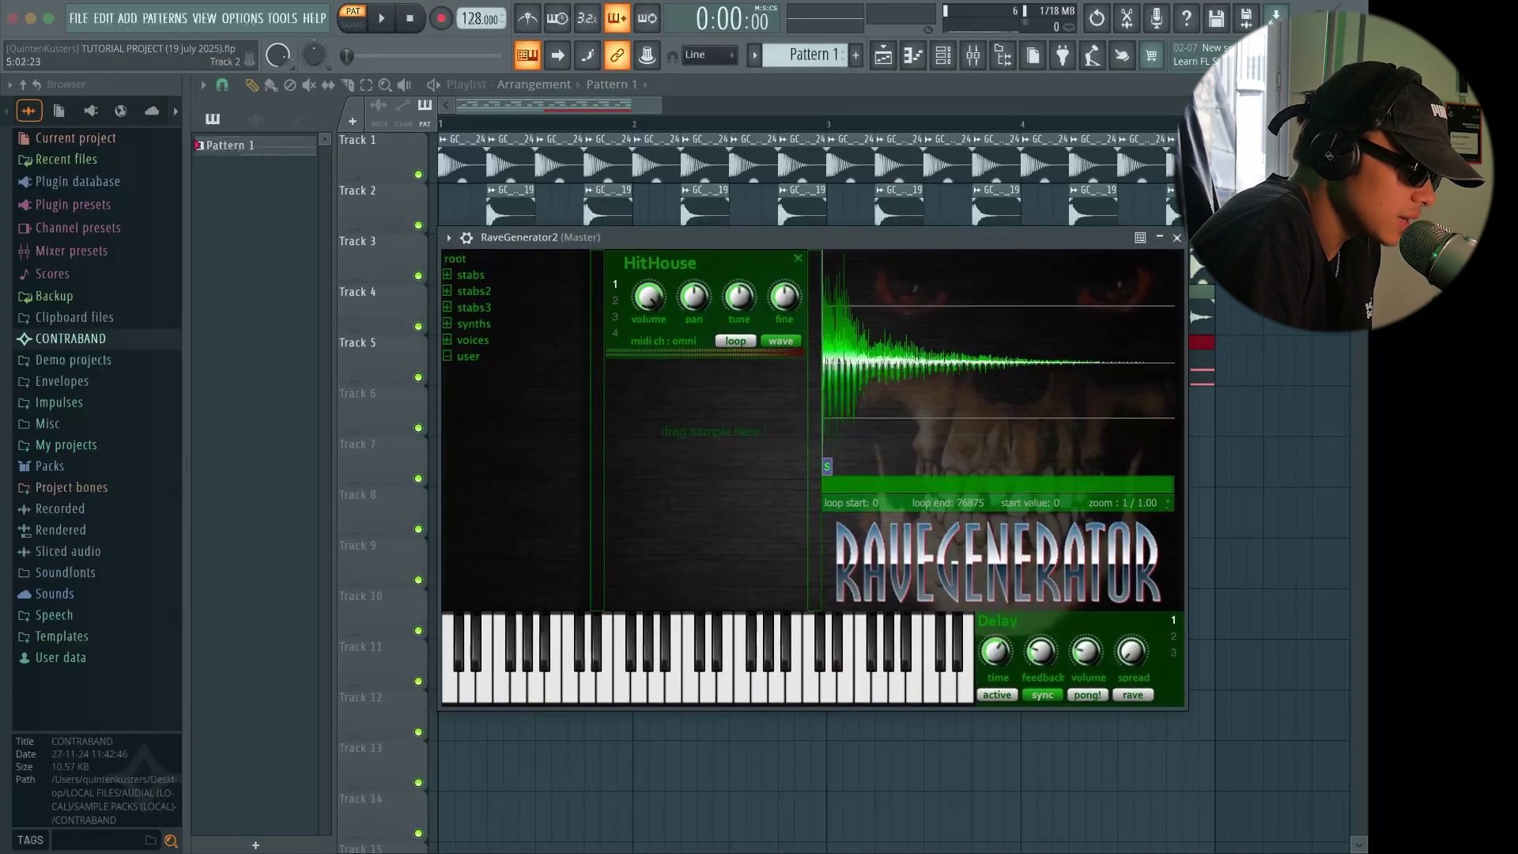
click(1176, 238)
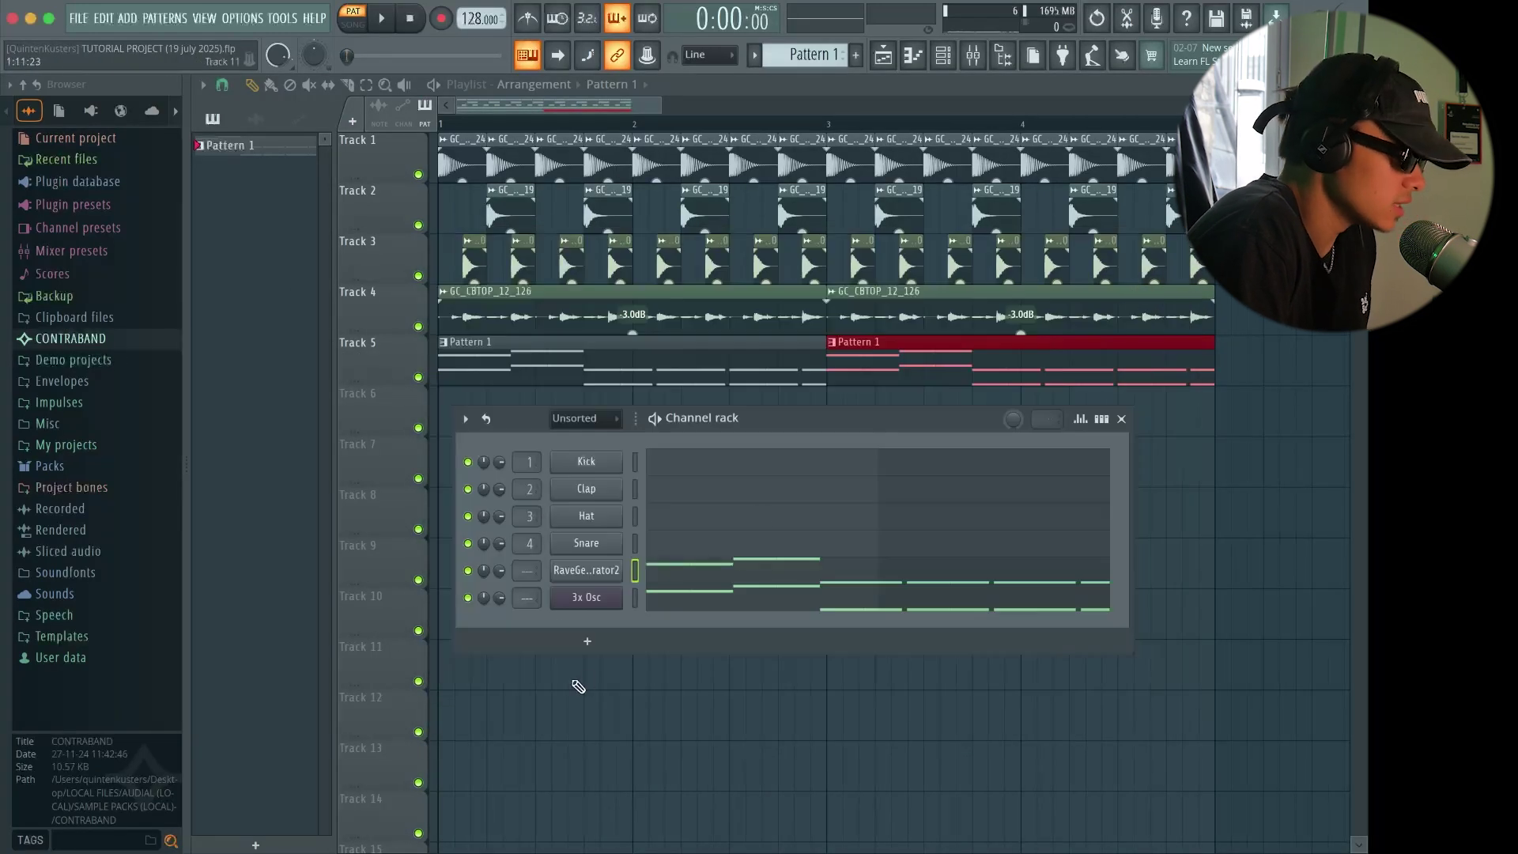
click(630, 593)
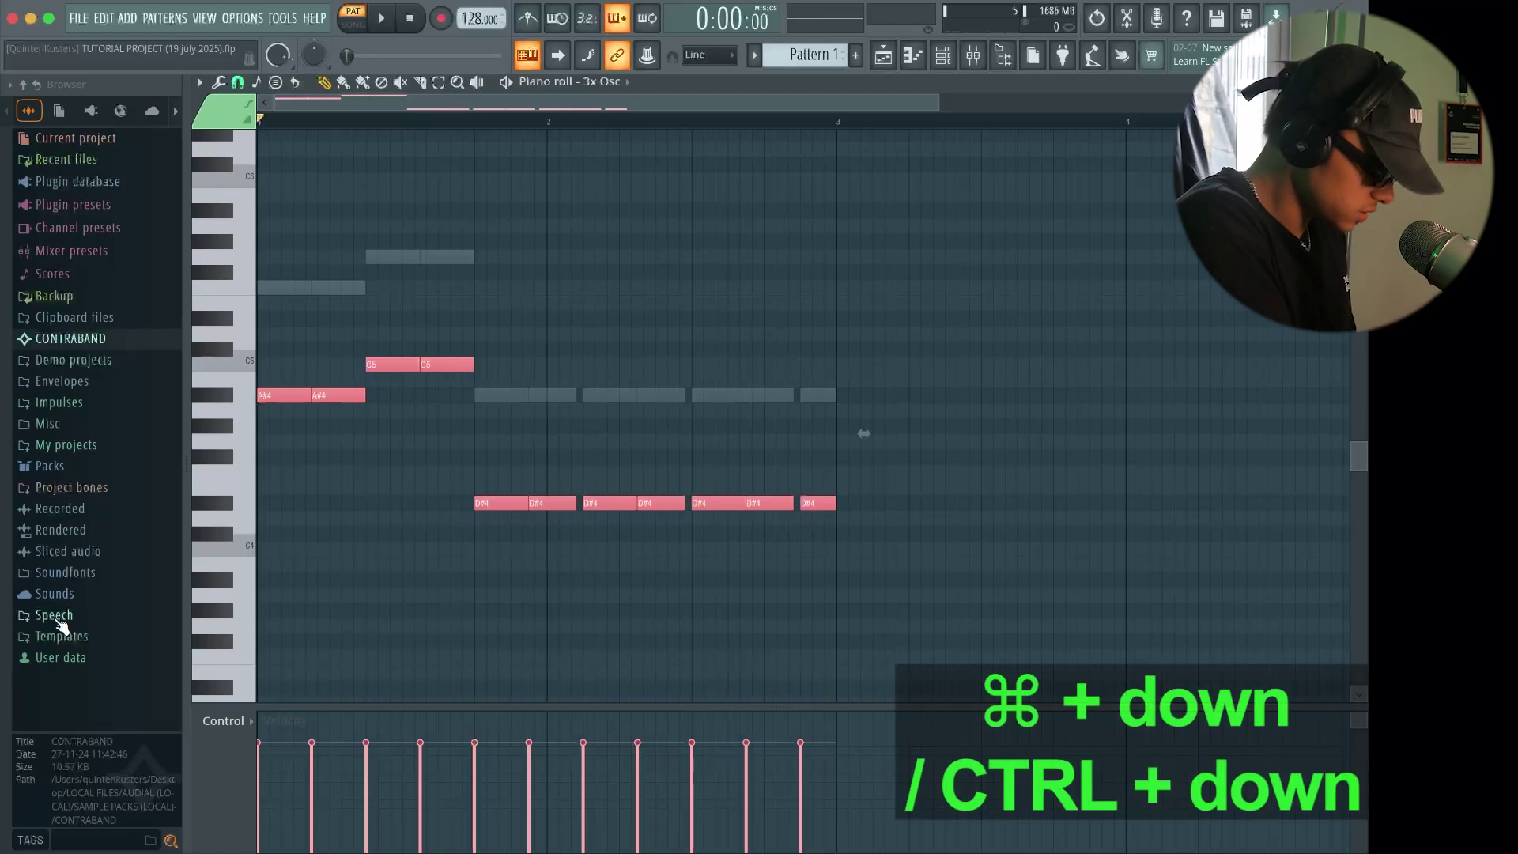
key(ctrl+Down)
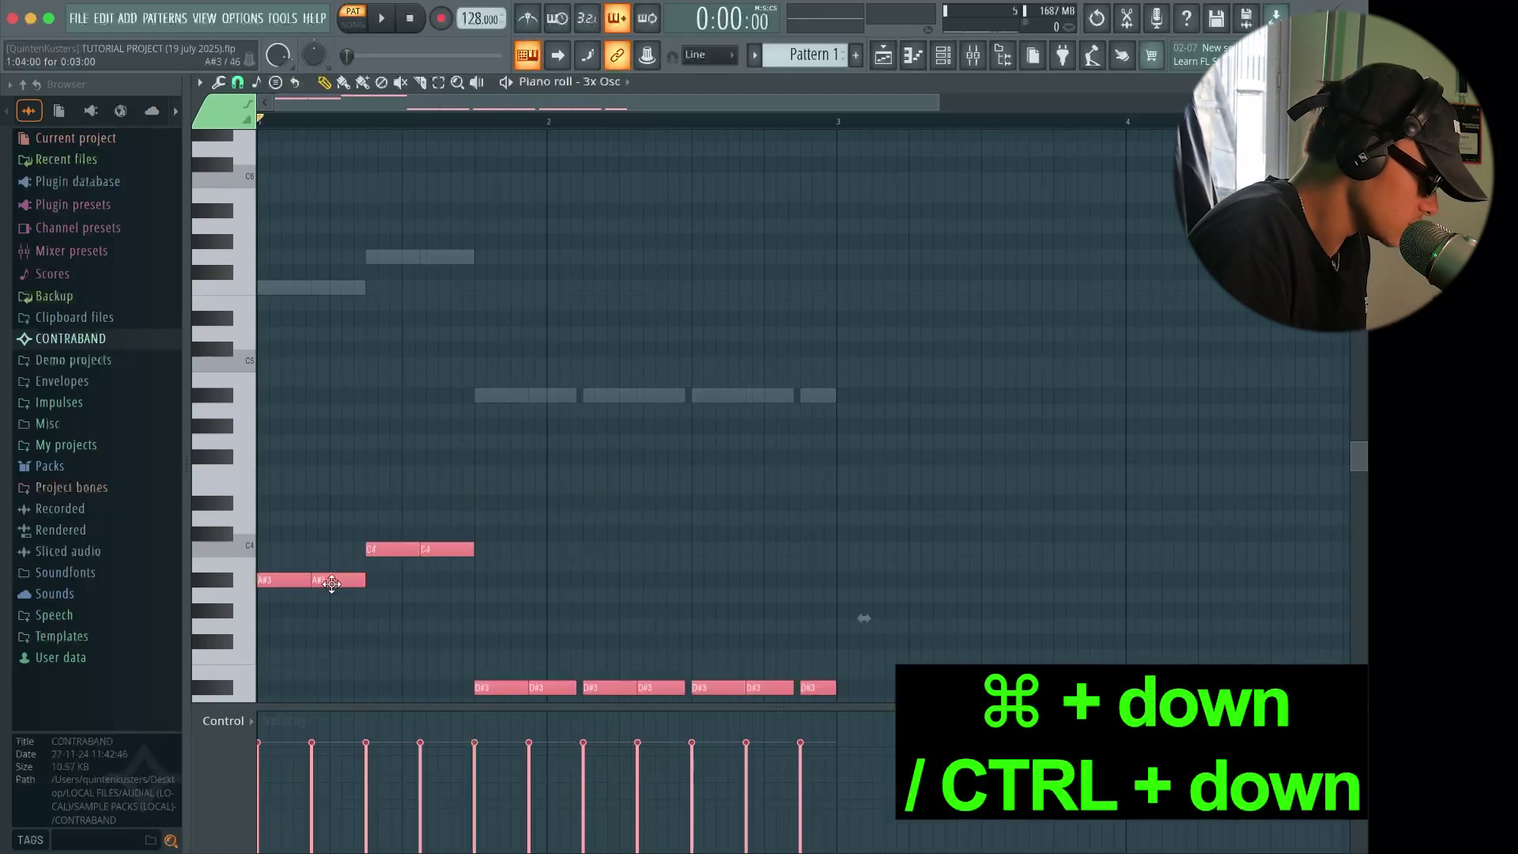
key(ctrl+Up)
key(ctrl+Down)
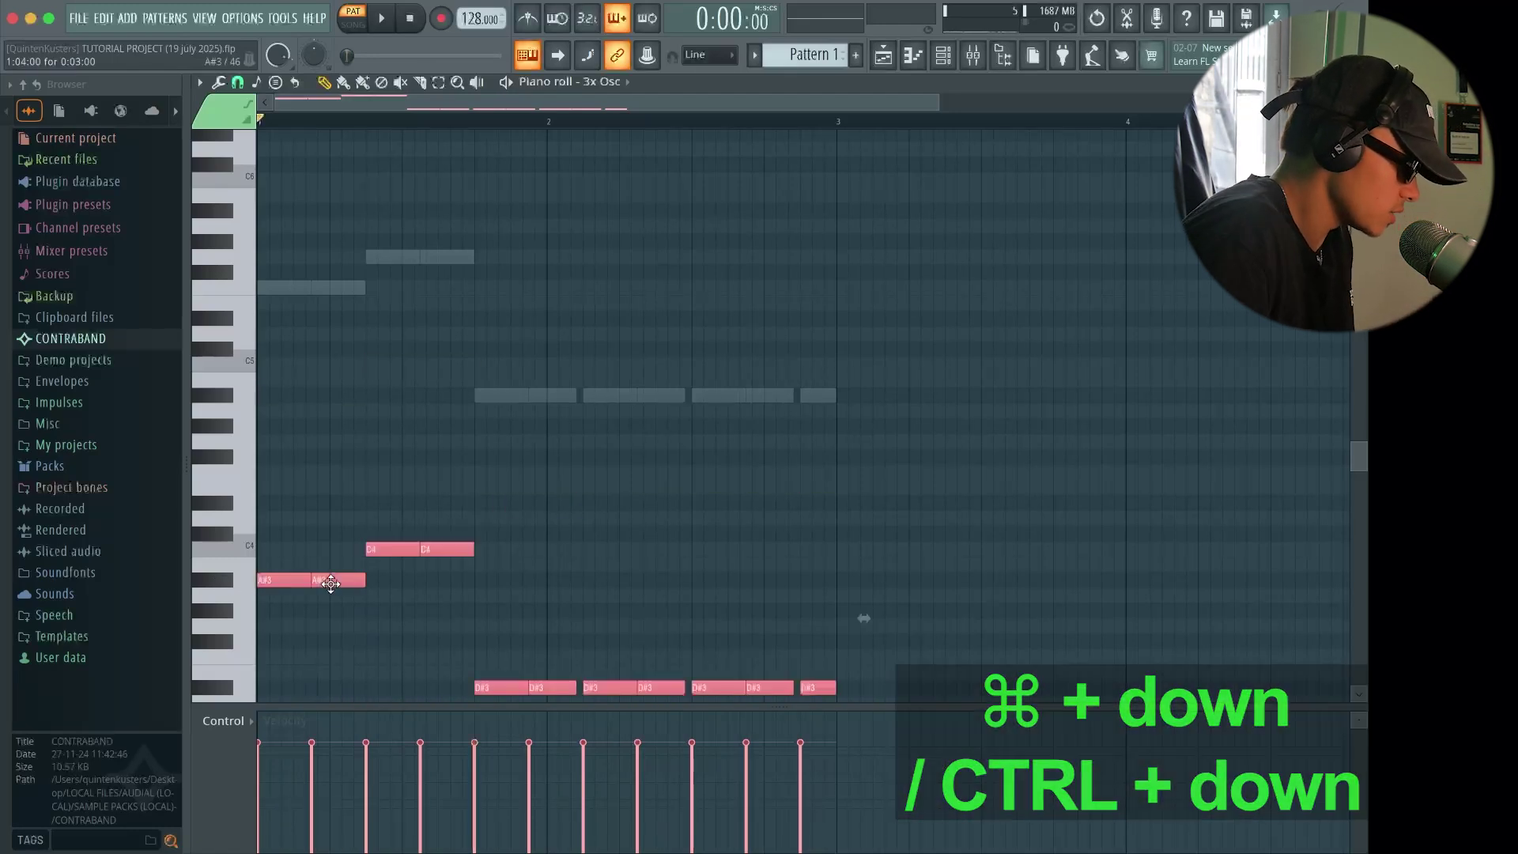
key(space)
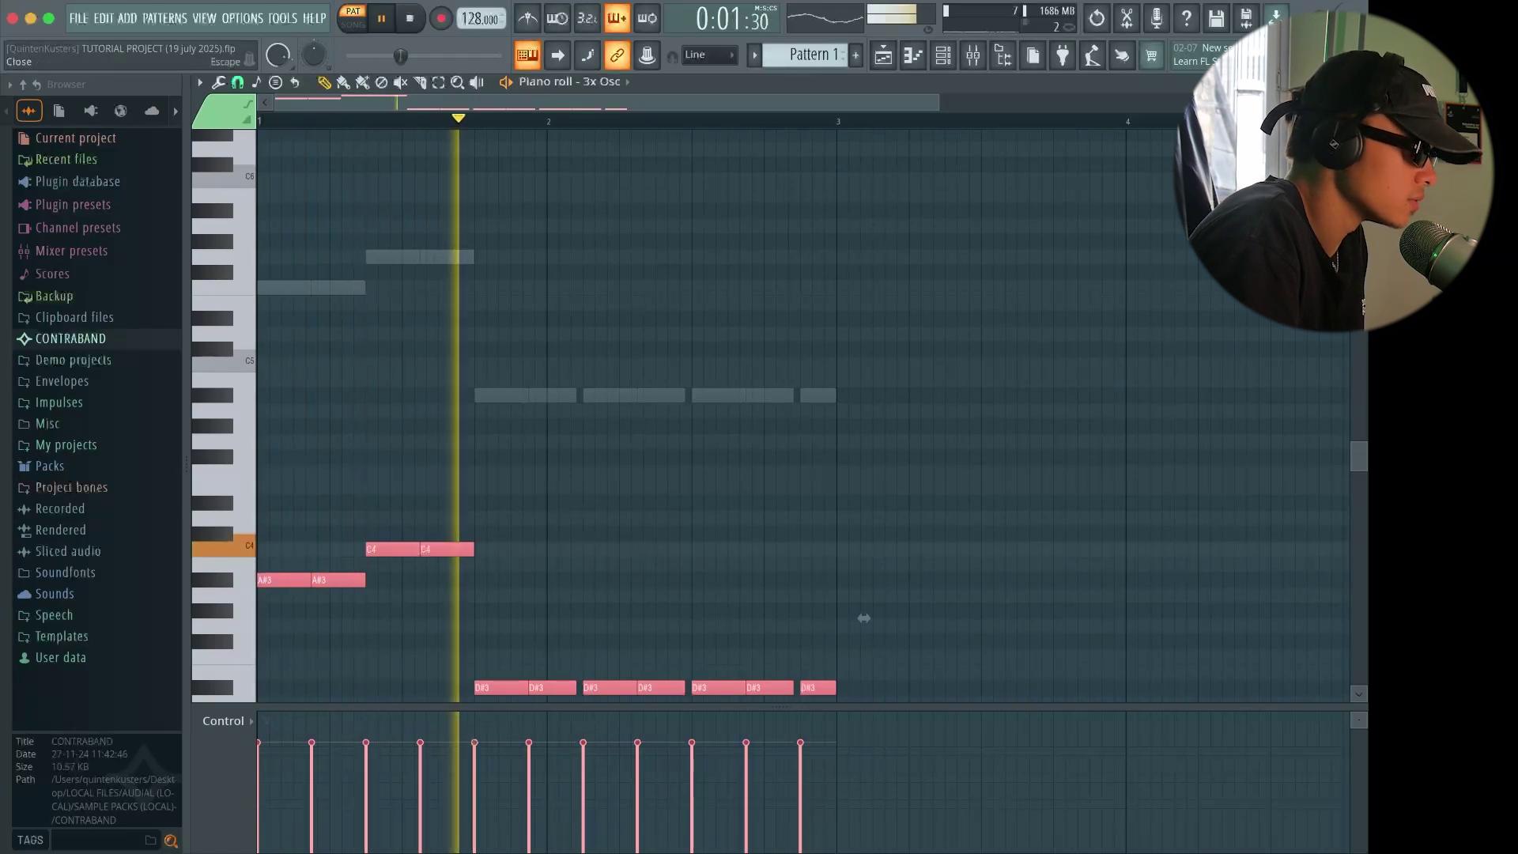
key(Escape)
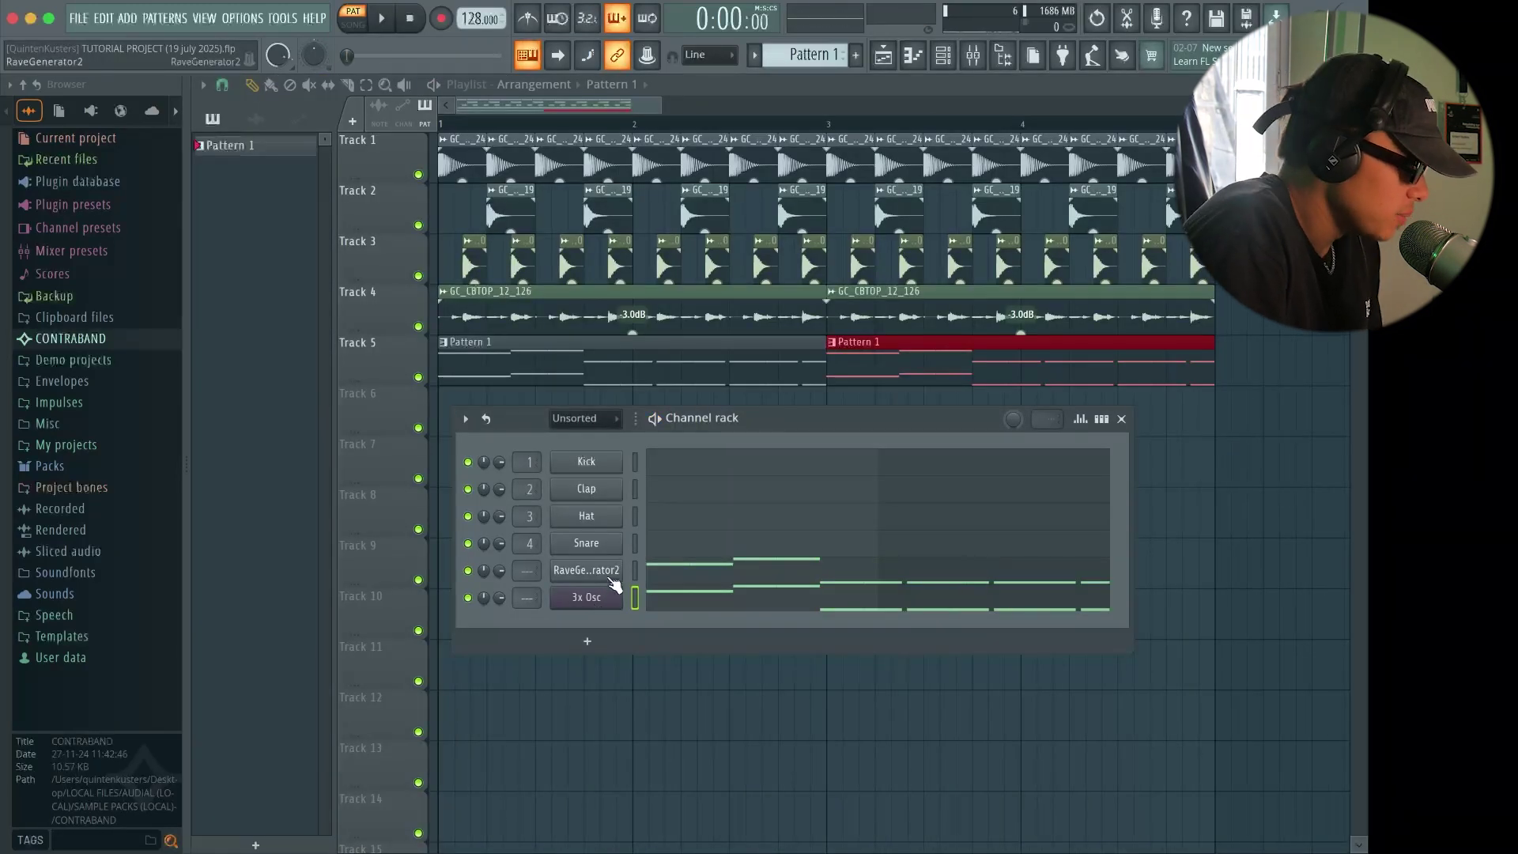
Route the 3x Osc and RaveGenerator2 channels to mixer inserts 9 and 10, and close the mixer
click(610, 575)
click(466, 238)
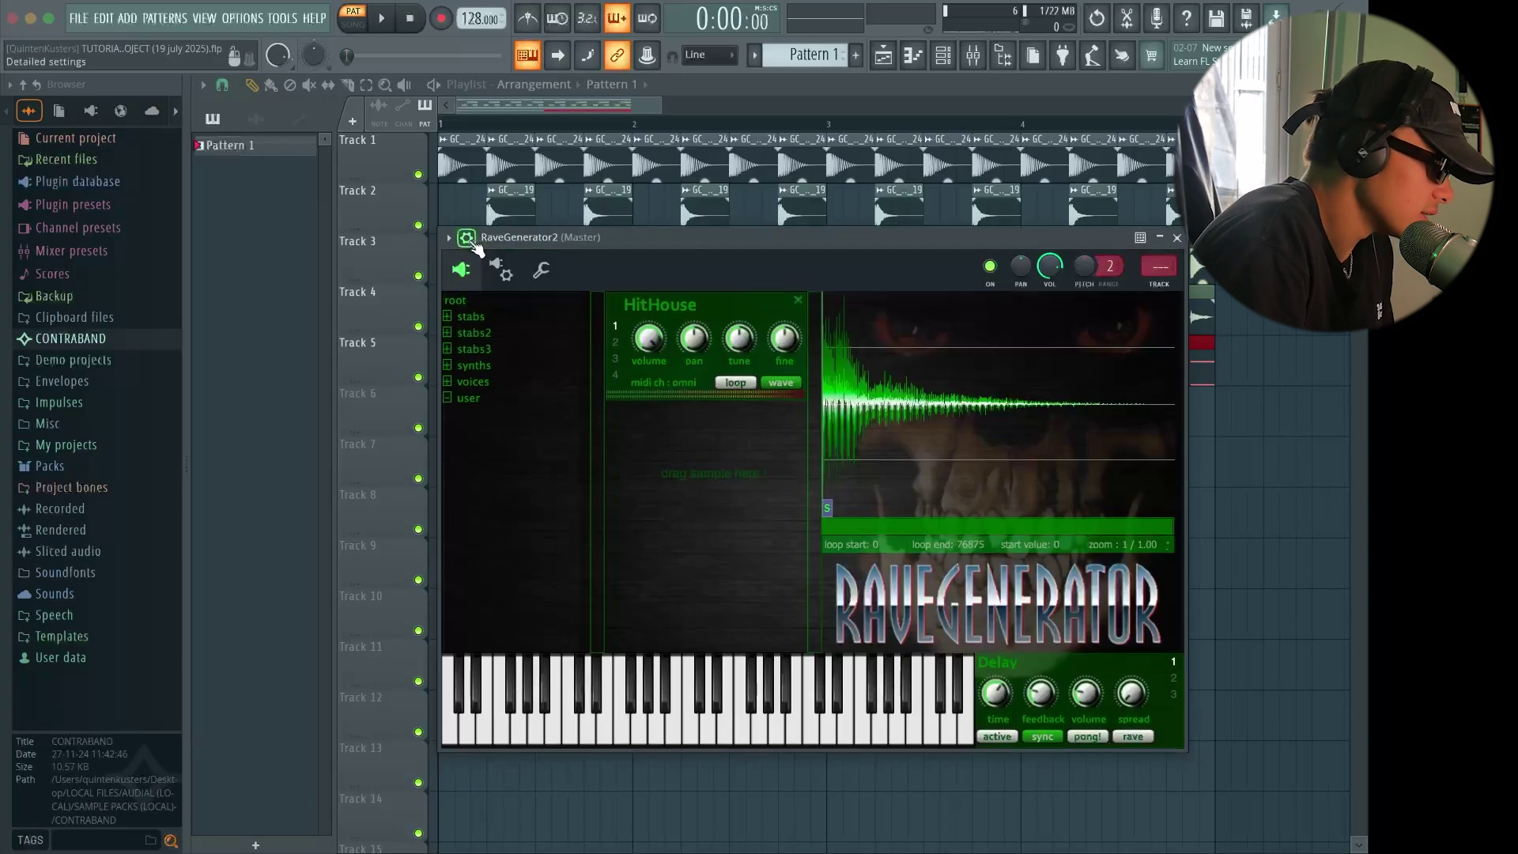
double_click(1162, 269)
click(1177, 238)
click(1177, 248)
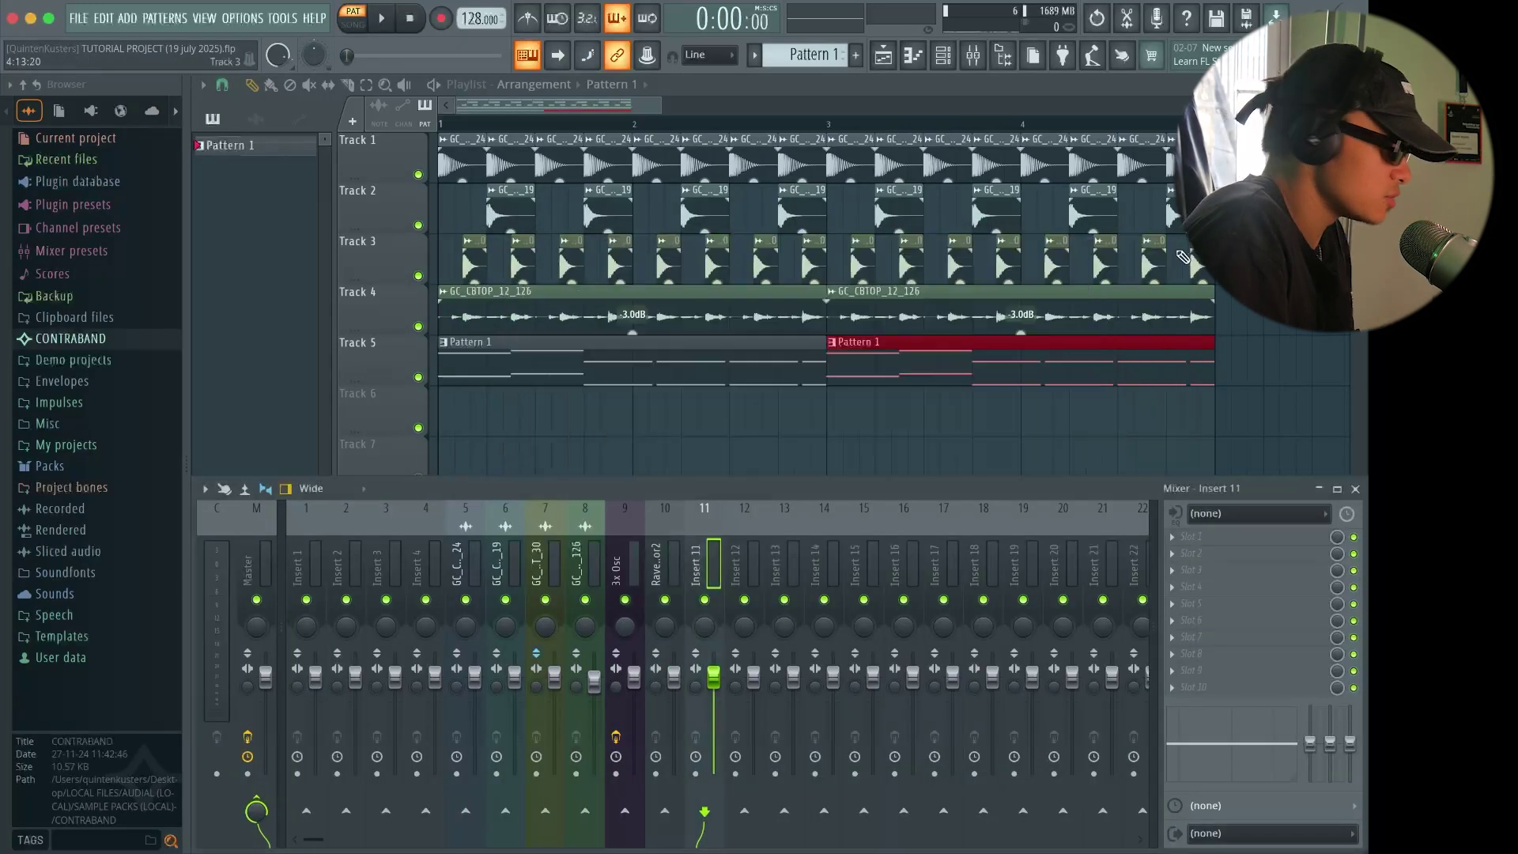
click(1355, 489)
Play the arrangement in song mode to hear both melody layers over the drums
key(space)
scroll(830, 644, down, 3)
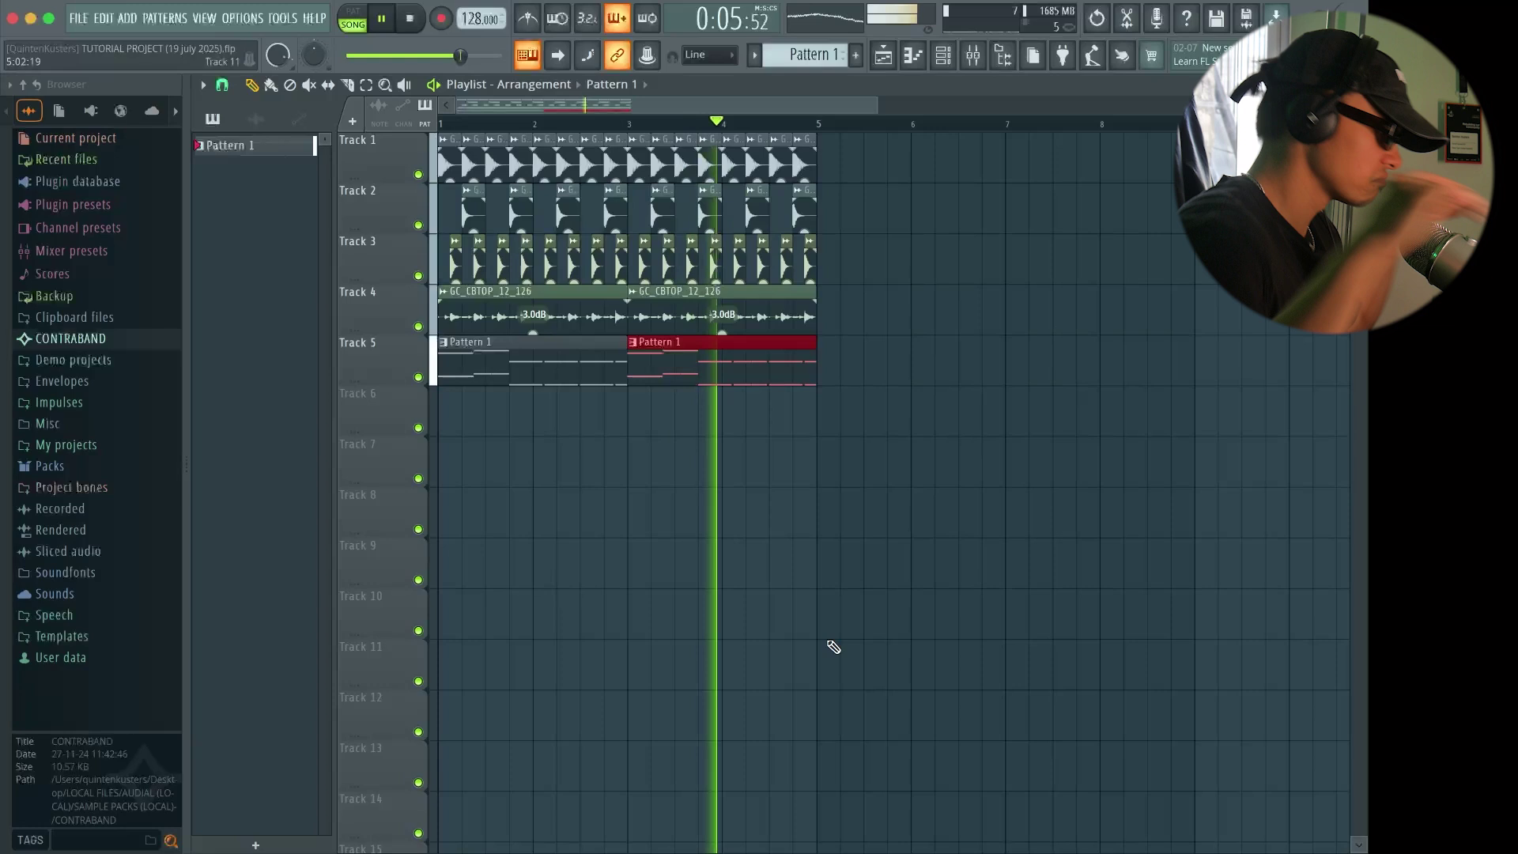
key(space)
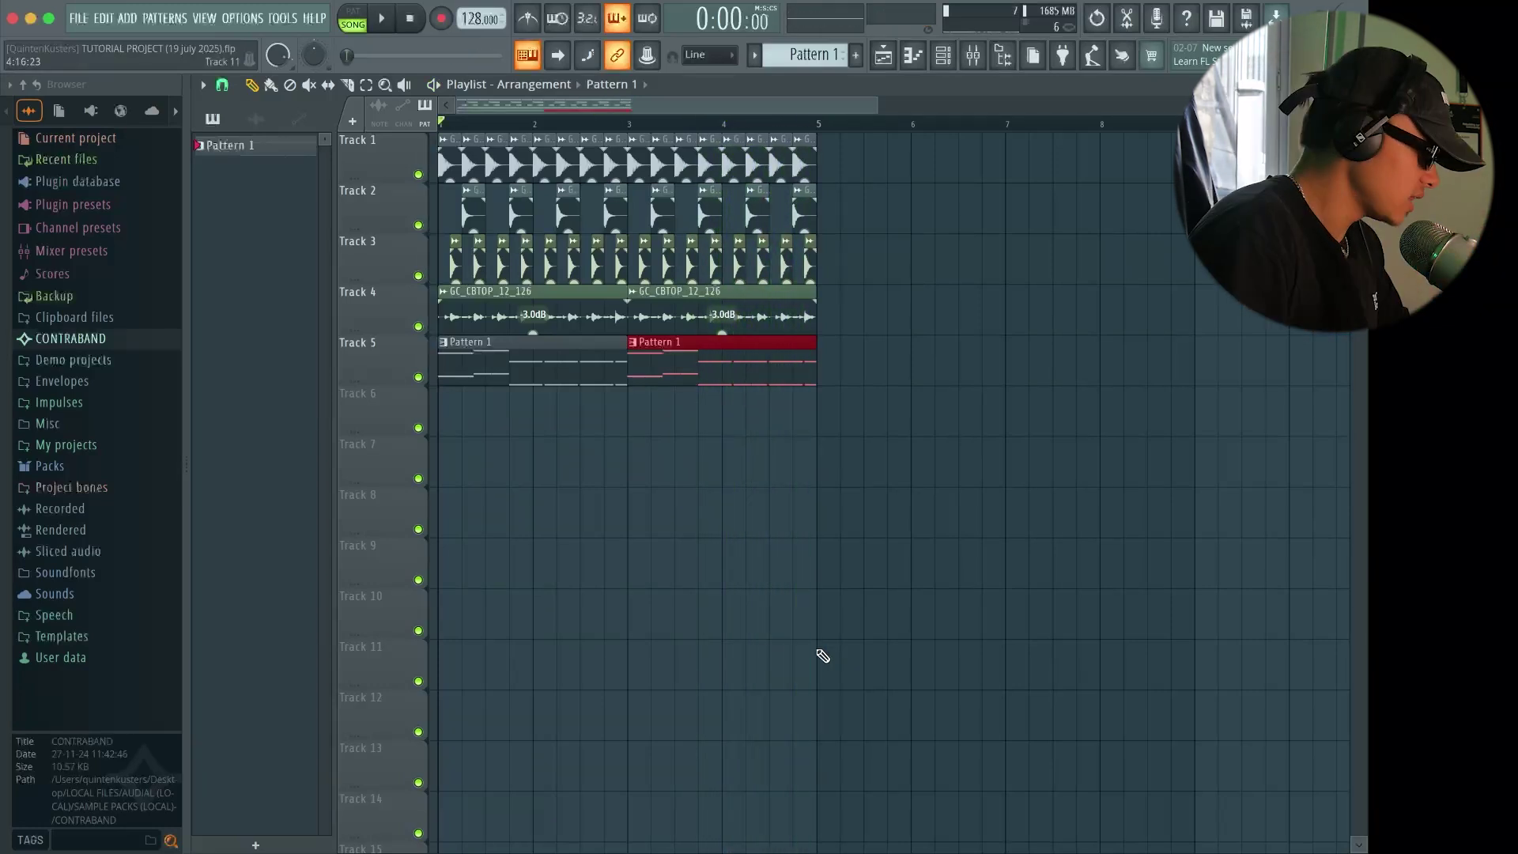
Place the GC_CBMARIGOLD_8_128_F# vocal from CONTRABAND's VOX folder at bar 1 on Track 7 and play it
click(128, 350)
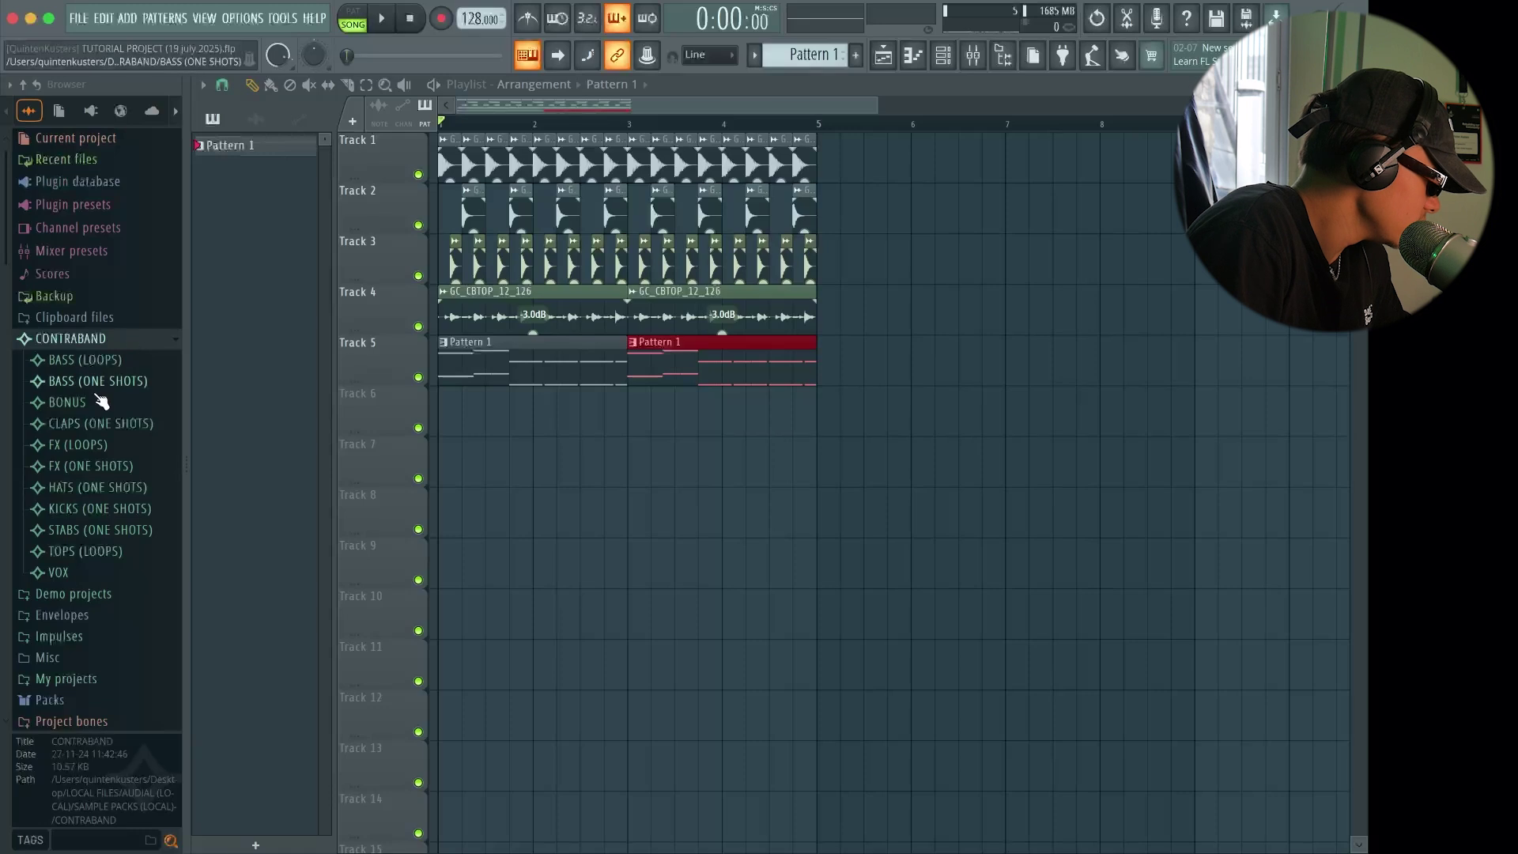
click(58, 572)
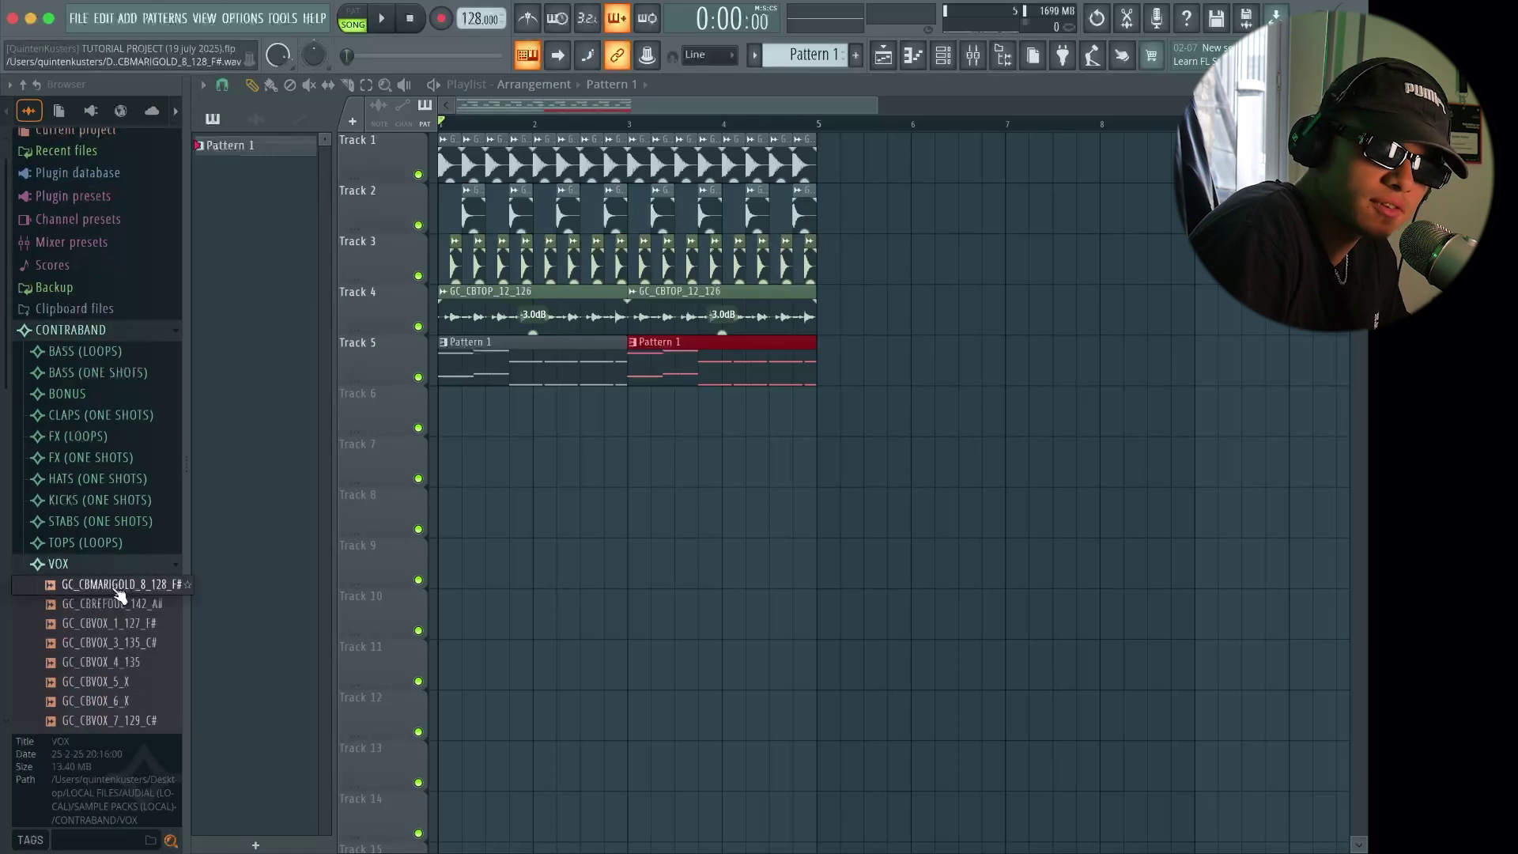
drag(118, 593, 525, 463)
key(space)
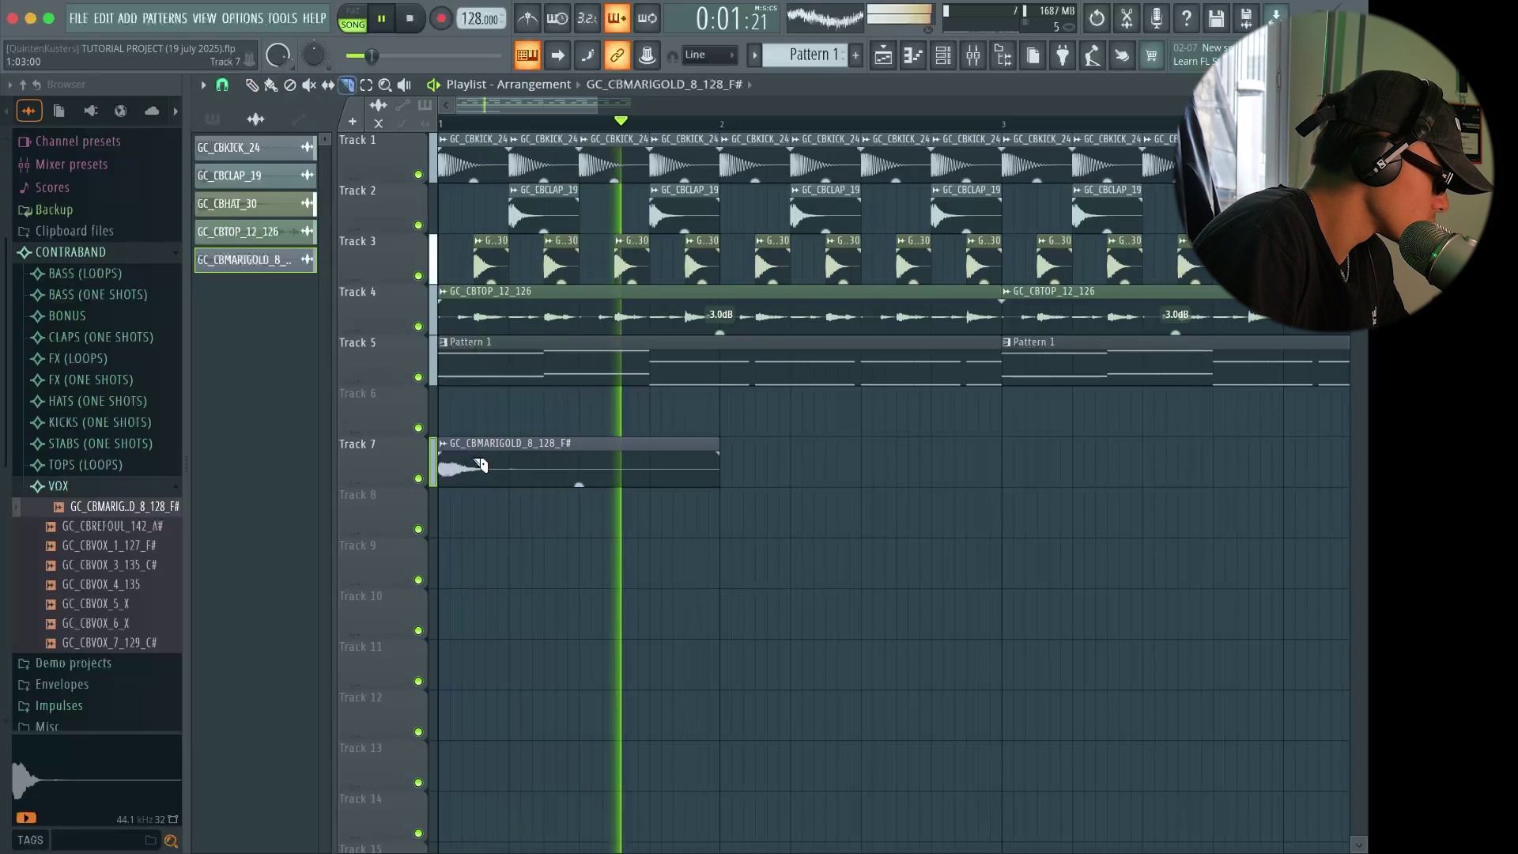
Shorten the Track 7 vocal clip to one beat, duplicate it across bar 1 and play the result
double_click(515, 455)
click(696, 125)
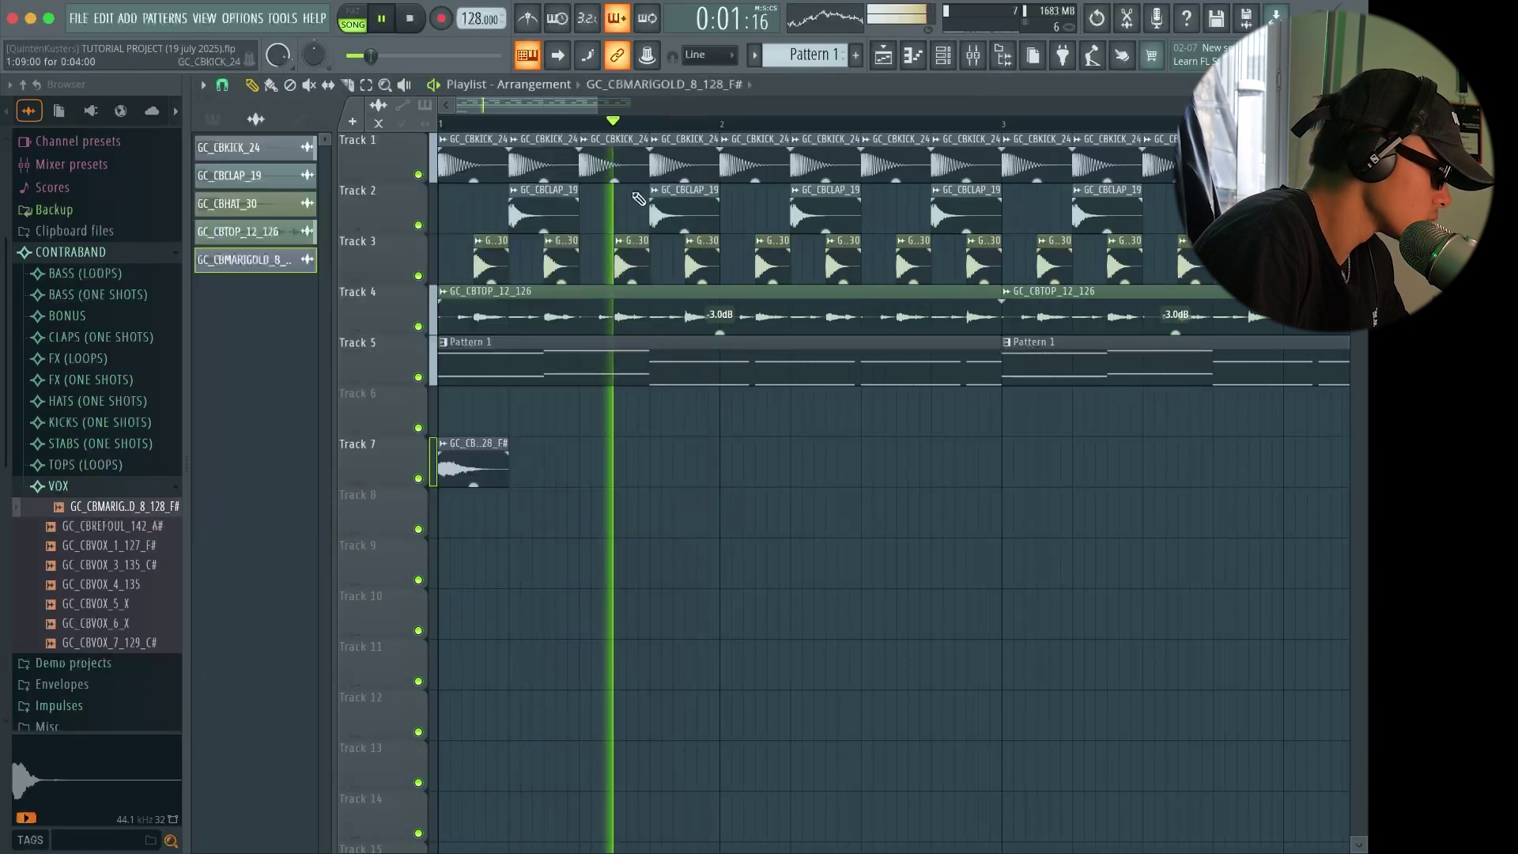
key(space)
key(super+b)
scroll(595, 468, down, 3)
key(super+b)
key(space)
key(super+b)
drag(860, 473, 441, 480)
scroll(438, 482, down, 3)
scroll(438, 482, down, 1)
key(space)
key(space)
Shorten the fourth vocal chop to three steps and finish bar 1 with a one-step chop
scroll(482, 470, up, 5)
drag(607, 440, 680, 491)
scroll(668, 483, up, 3)
key(space)
drag(721, 444, 681, 442)
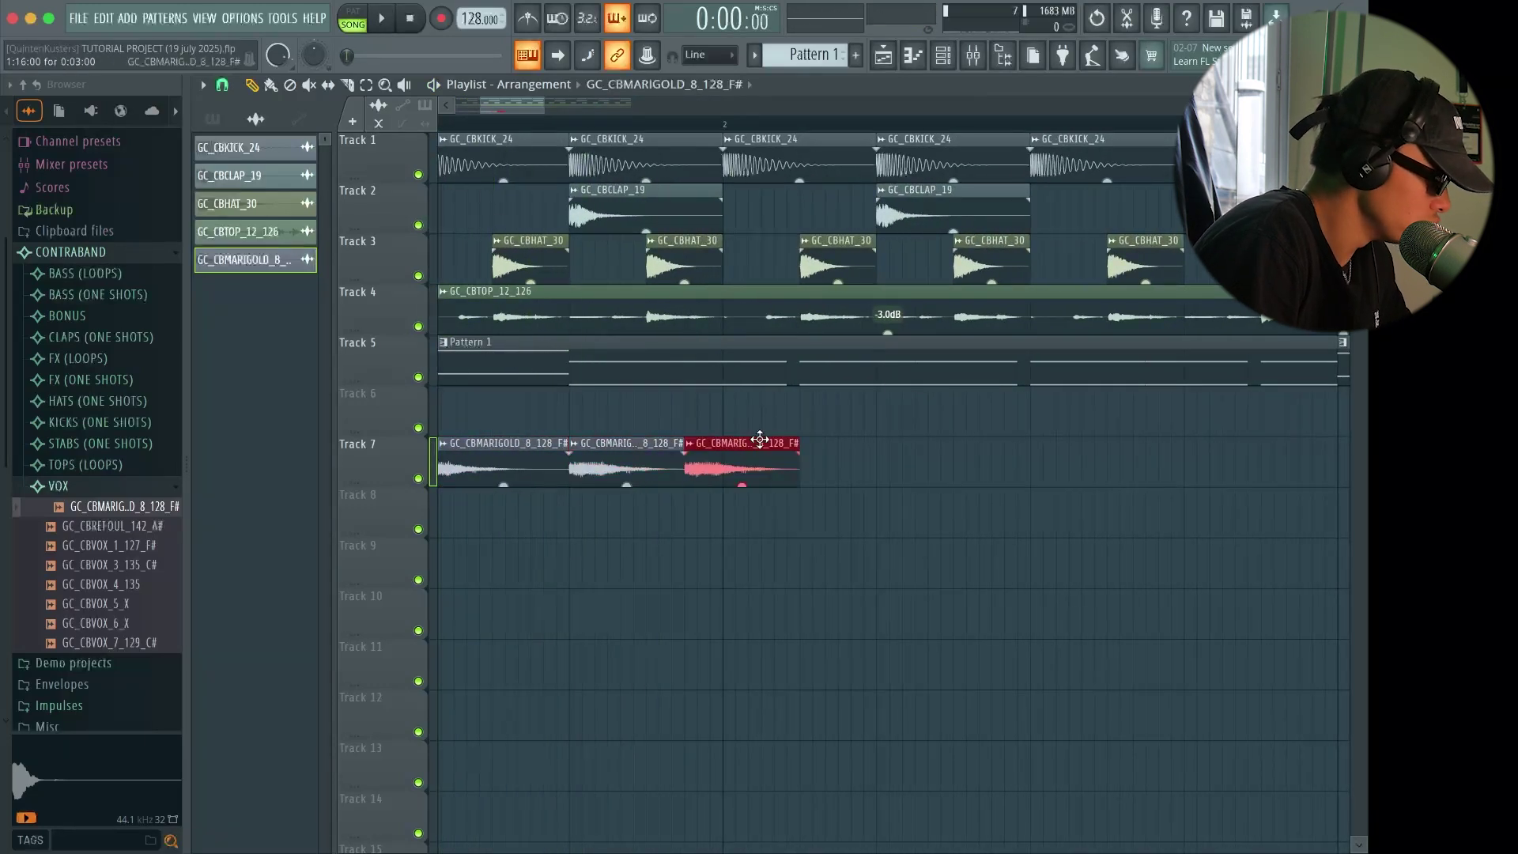
scroll(498, 542, down, 8)
scroll(566, 542, up, 3)
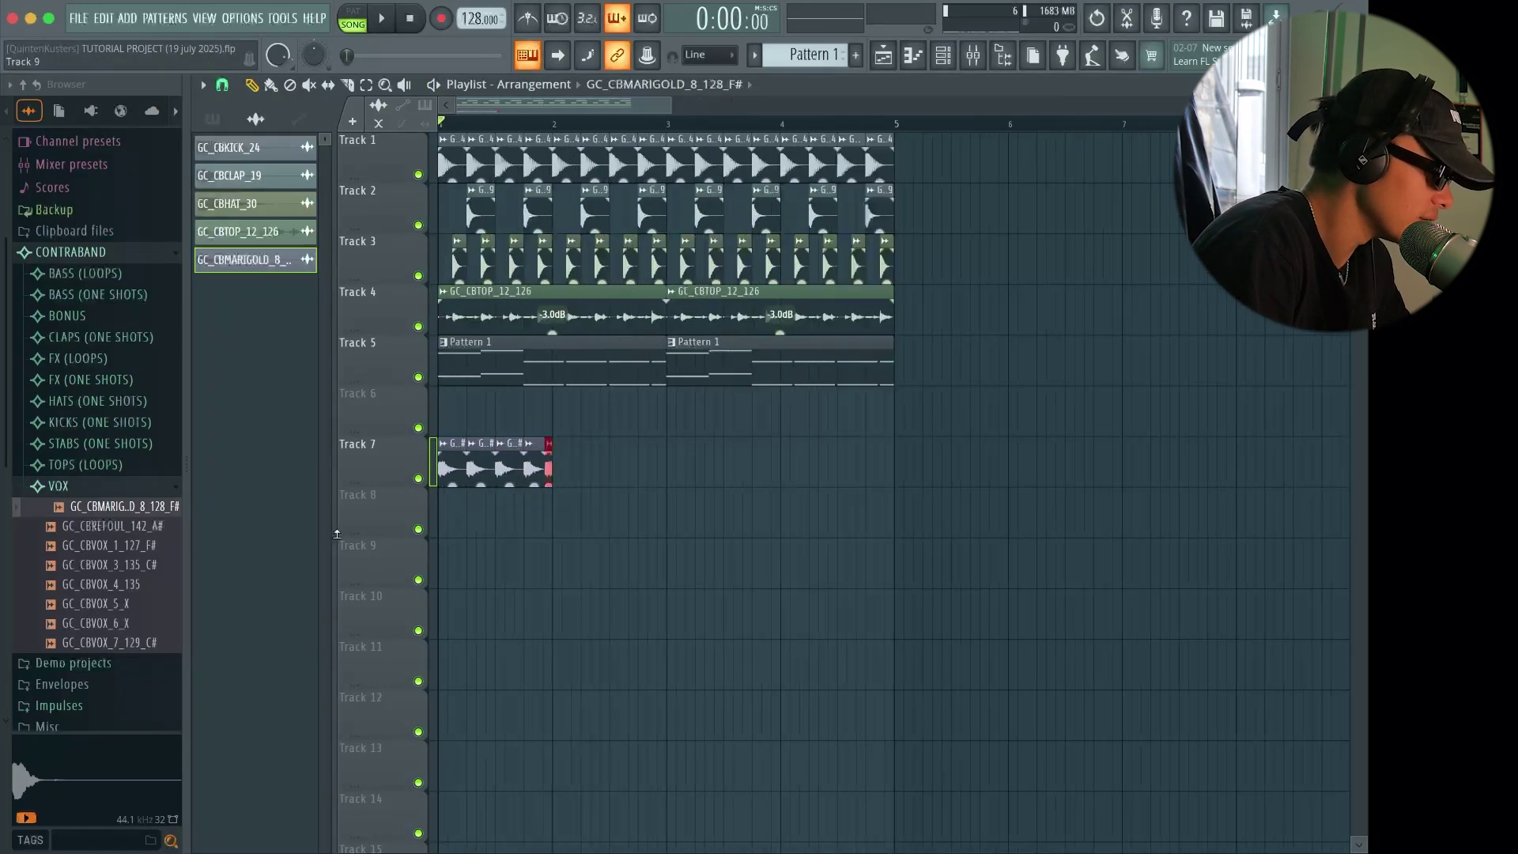
Duplicate the bar 1 vocal chops on Track 7 to fill bars 2 to 4 during playback
key(space)
drag(722, 483, 368, 487)
key(ctrl+b)
scroll(447, 563, down, 5)
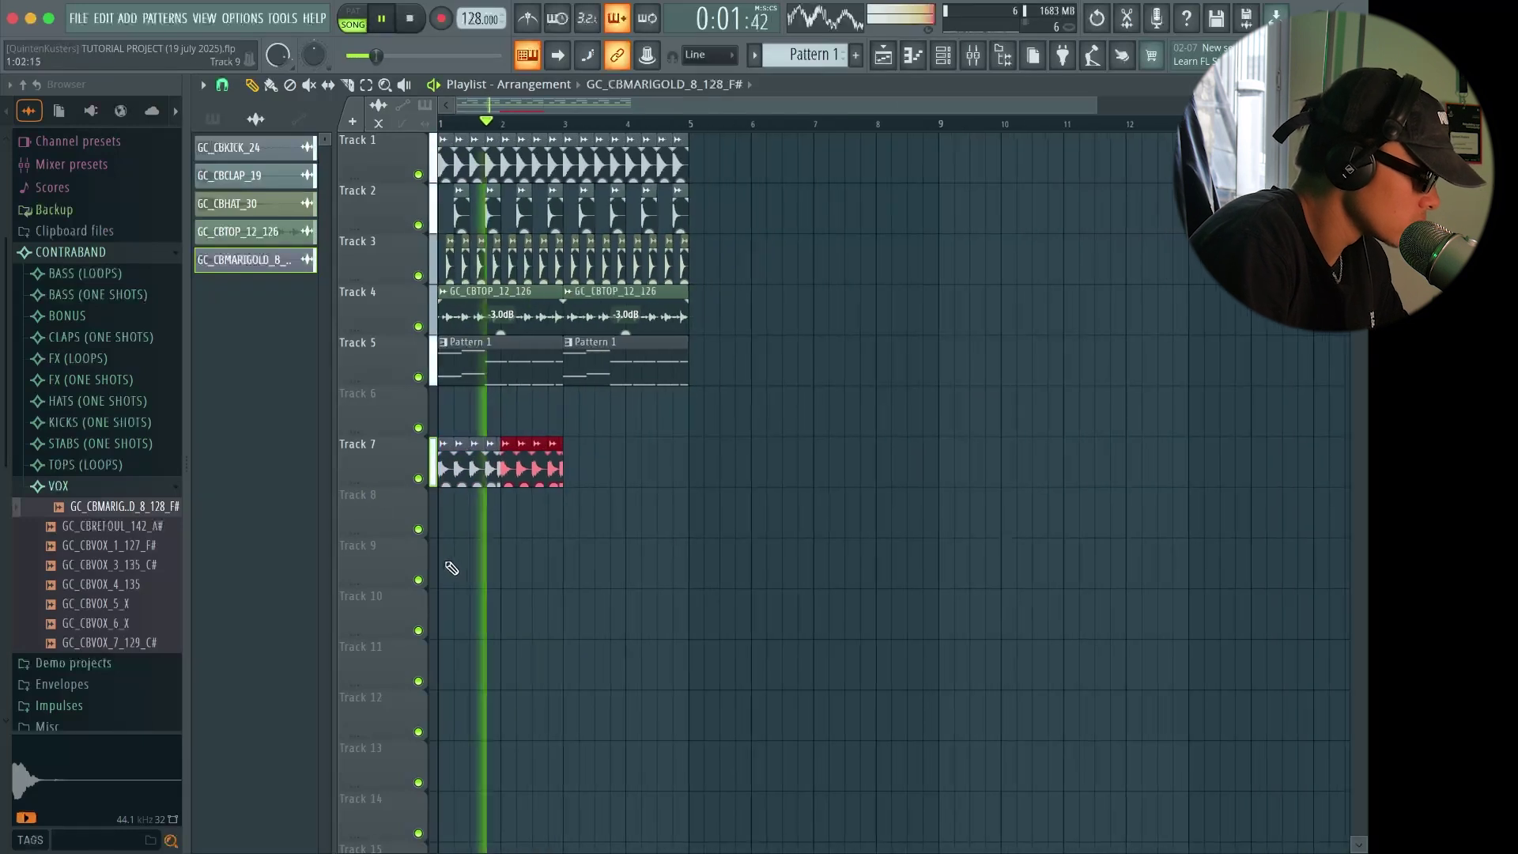
scroll(442, 553, up, 3)
drag(767, 477, 423, 480)
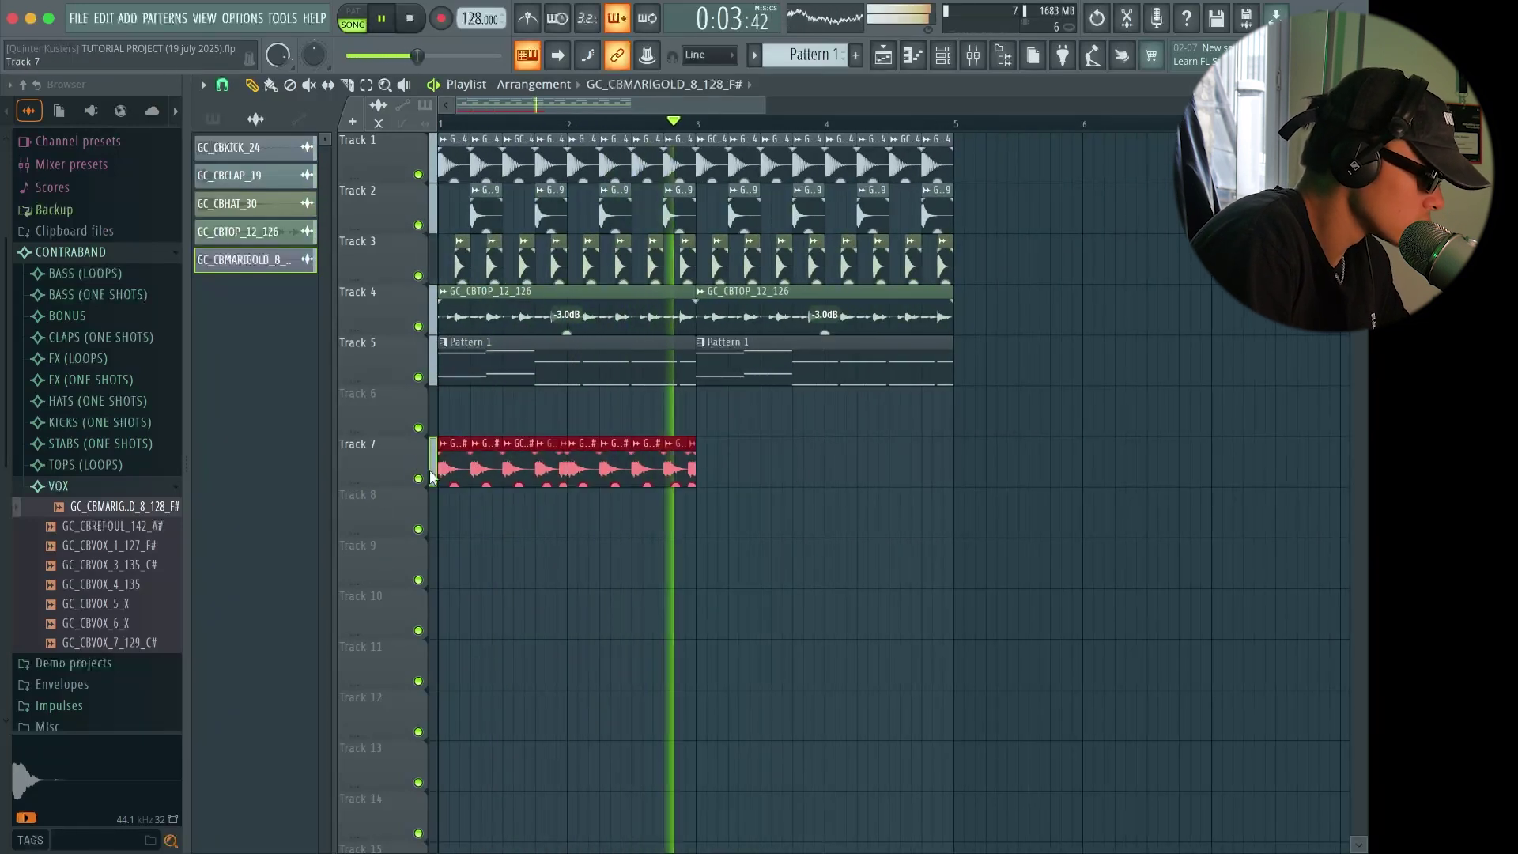
key(ctrl+b)
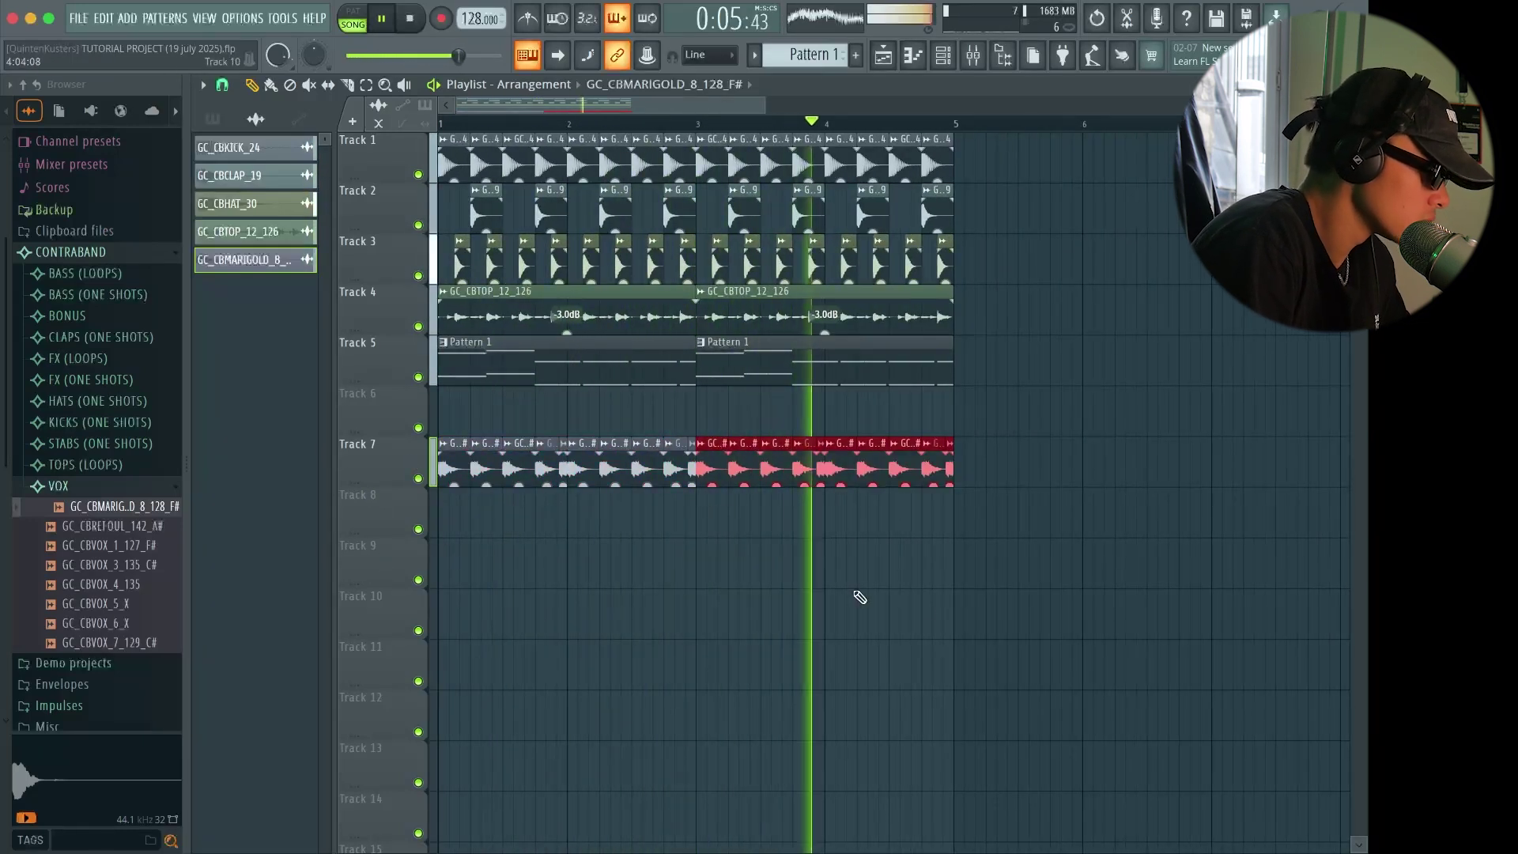
Listen to the four bars with the vocal chops, stop playback and deselect the clips
key(ctrl+d)
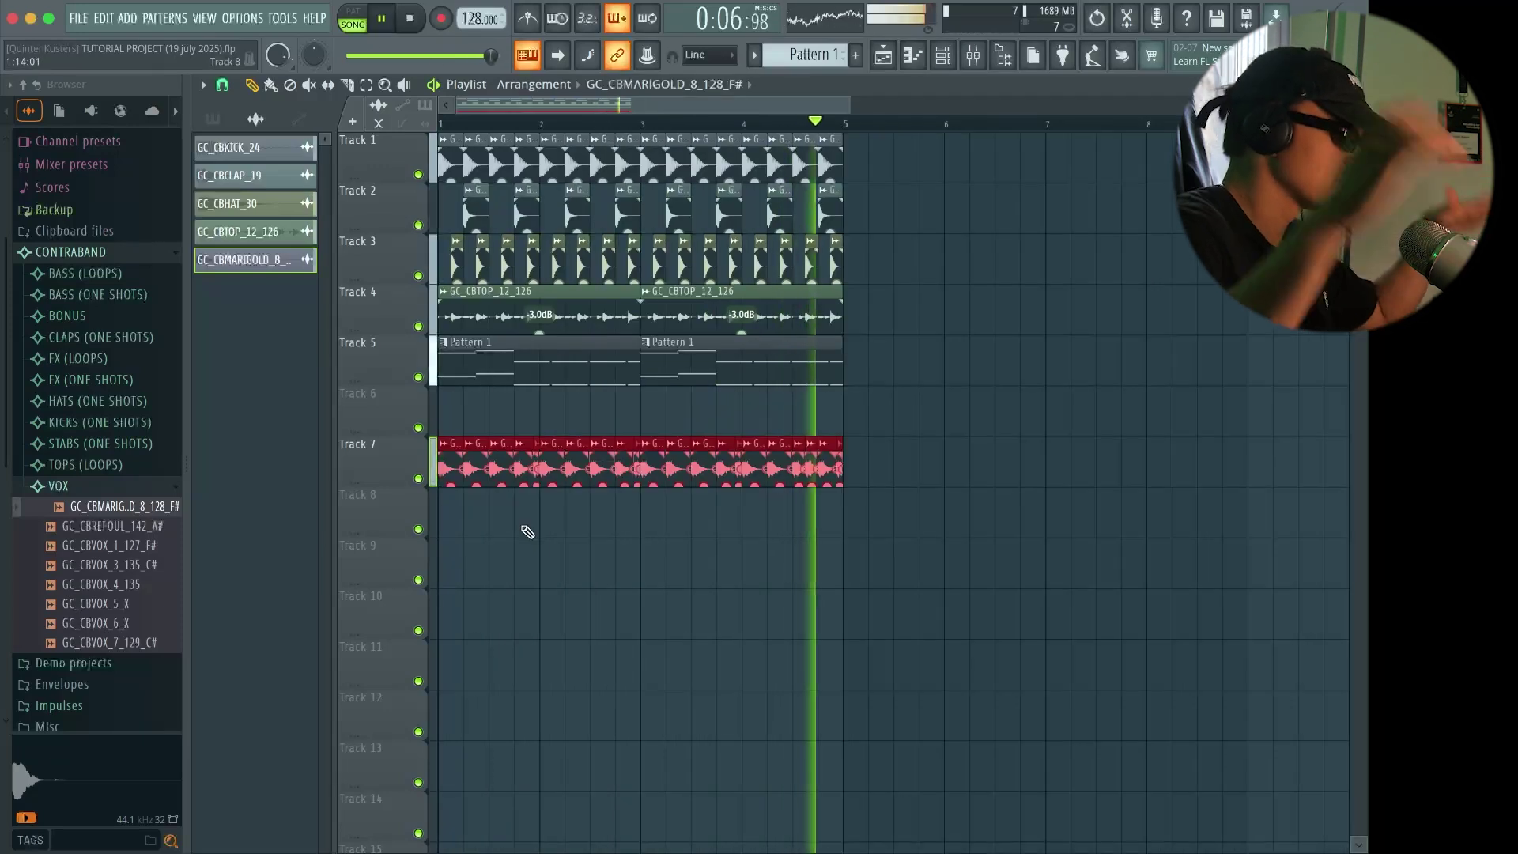
key(space)
key(ctrl+d)
scroll(481, 461, up, 3)
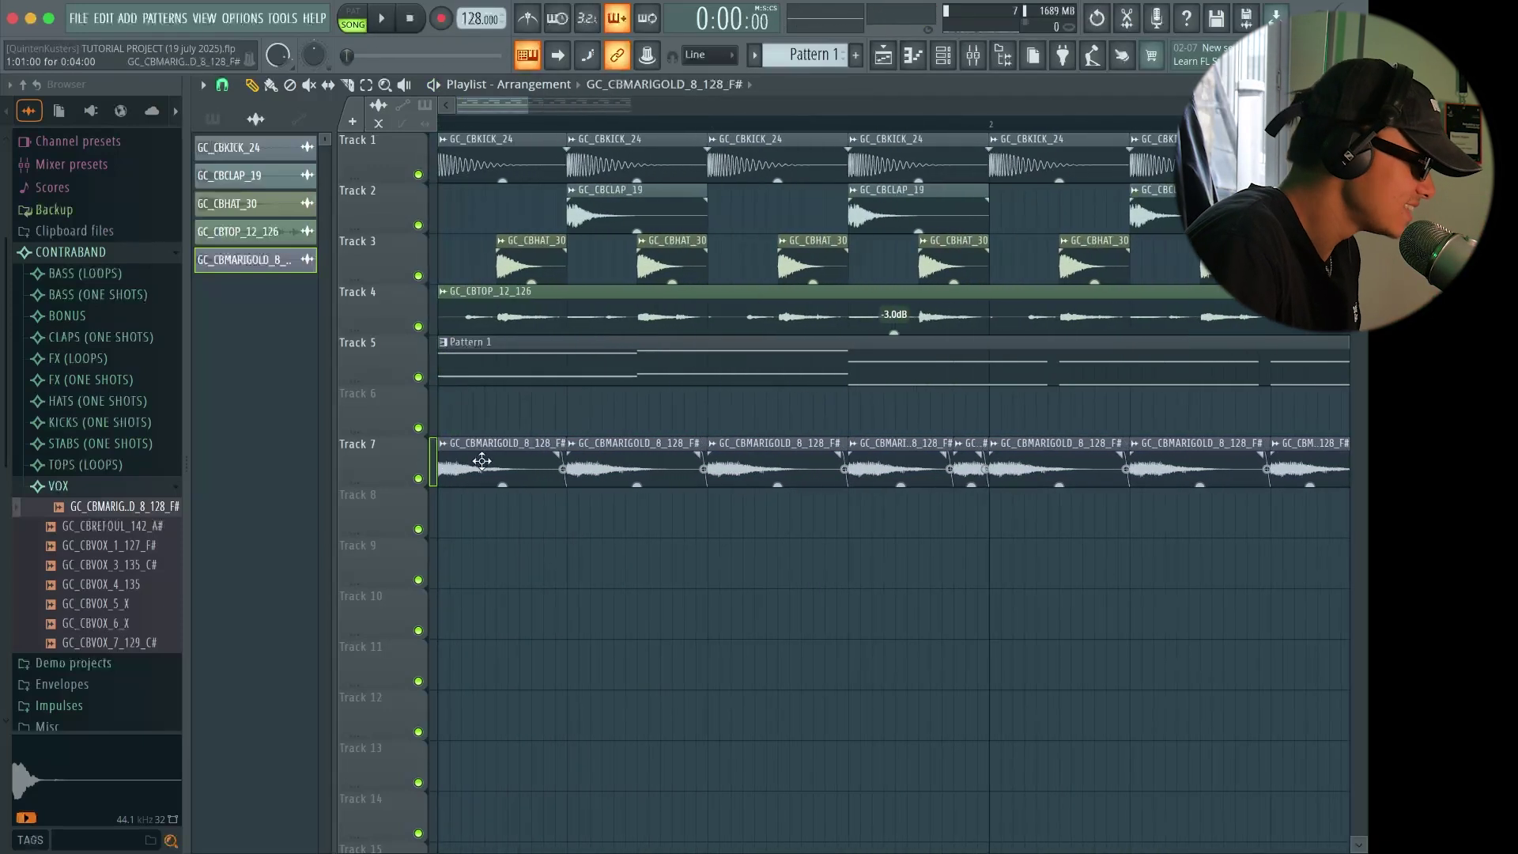
Preview the GC_CBVOX_4_135 vocal from the VOX folder and place it at bar 1 on Track 9
double_click(481, 460)
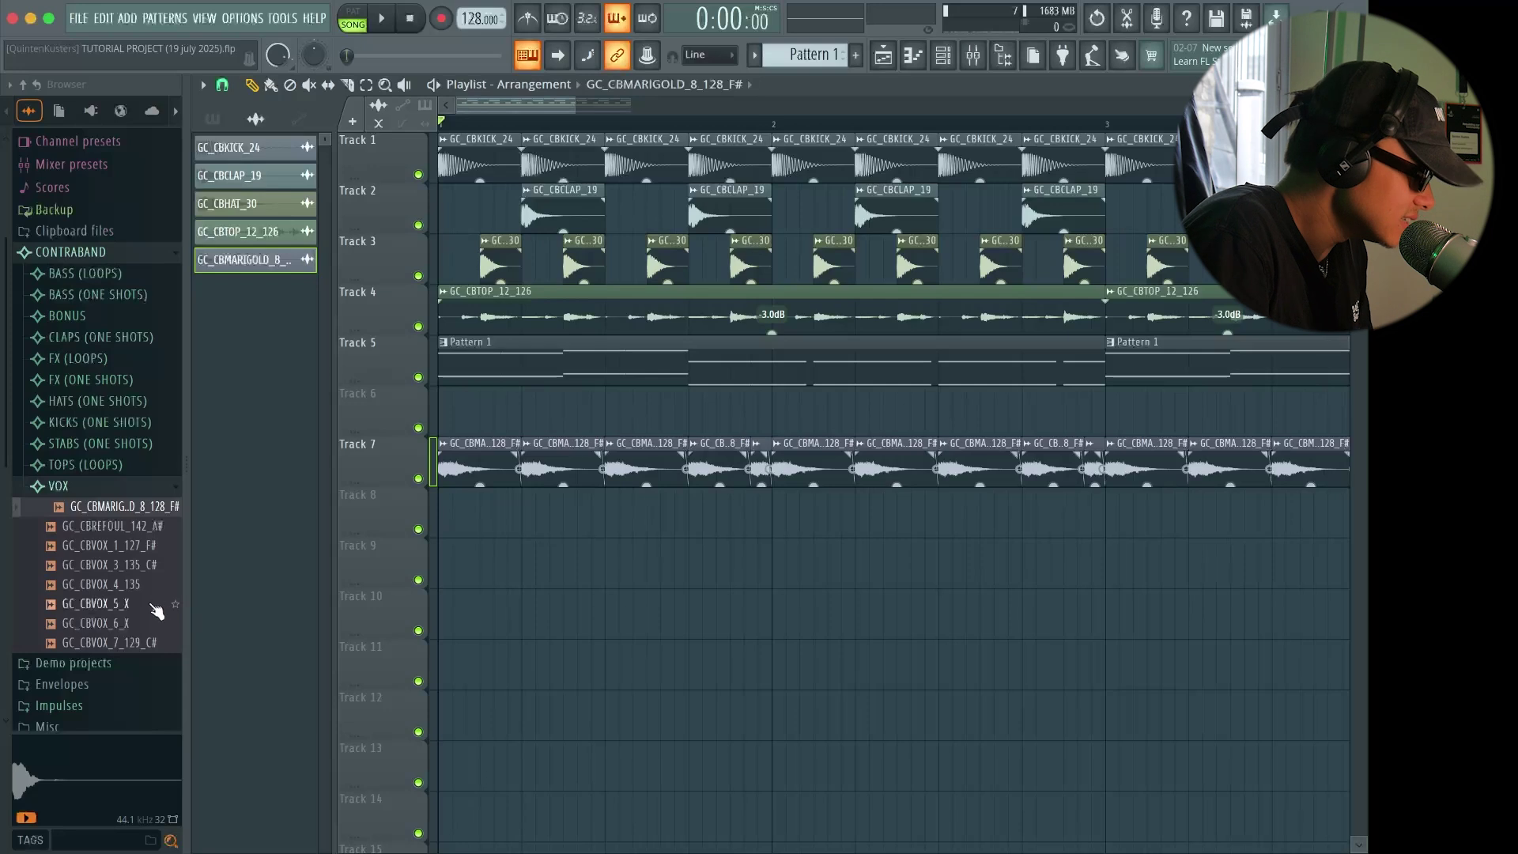
click(139, 584)
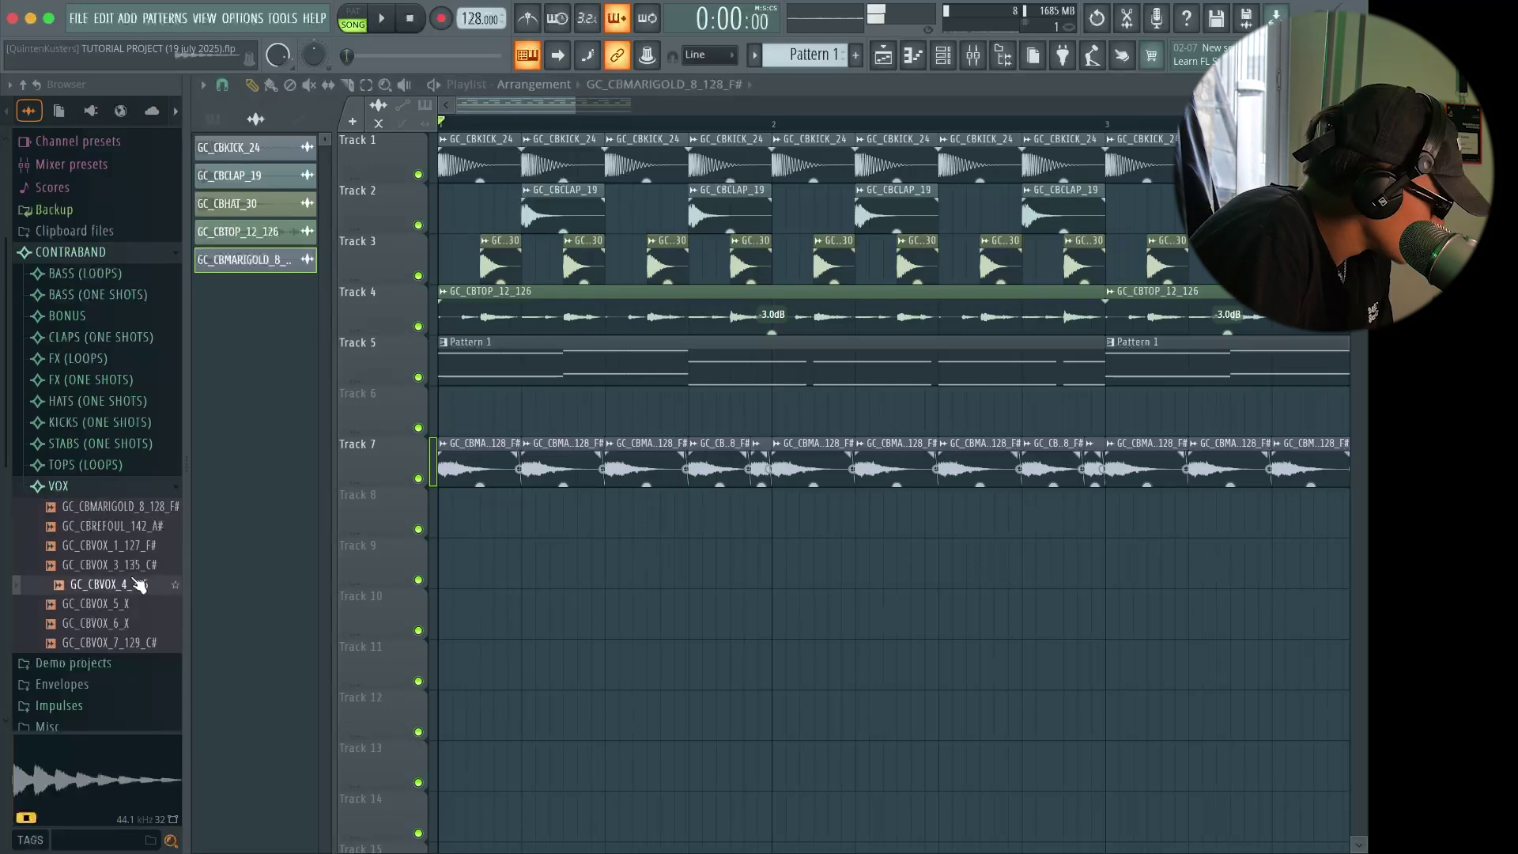
drag(136, 594, 428, 563)
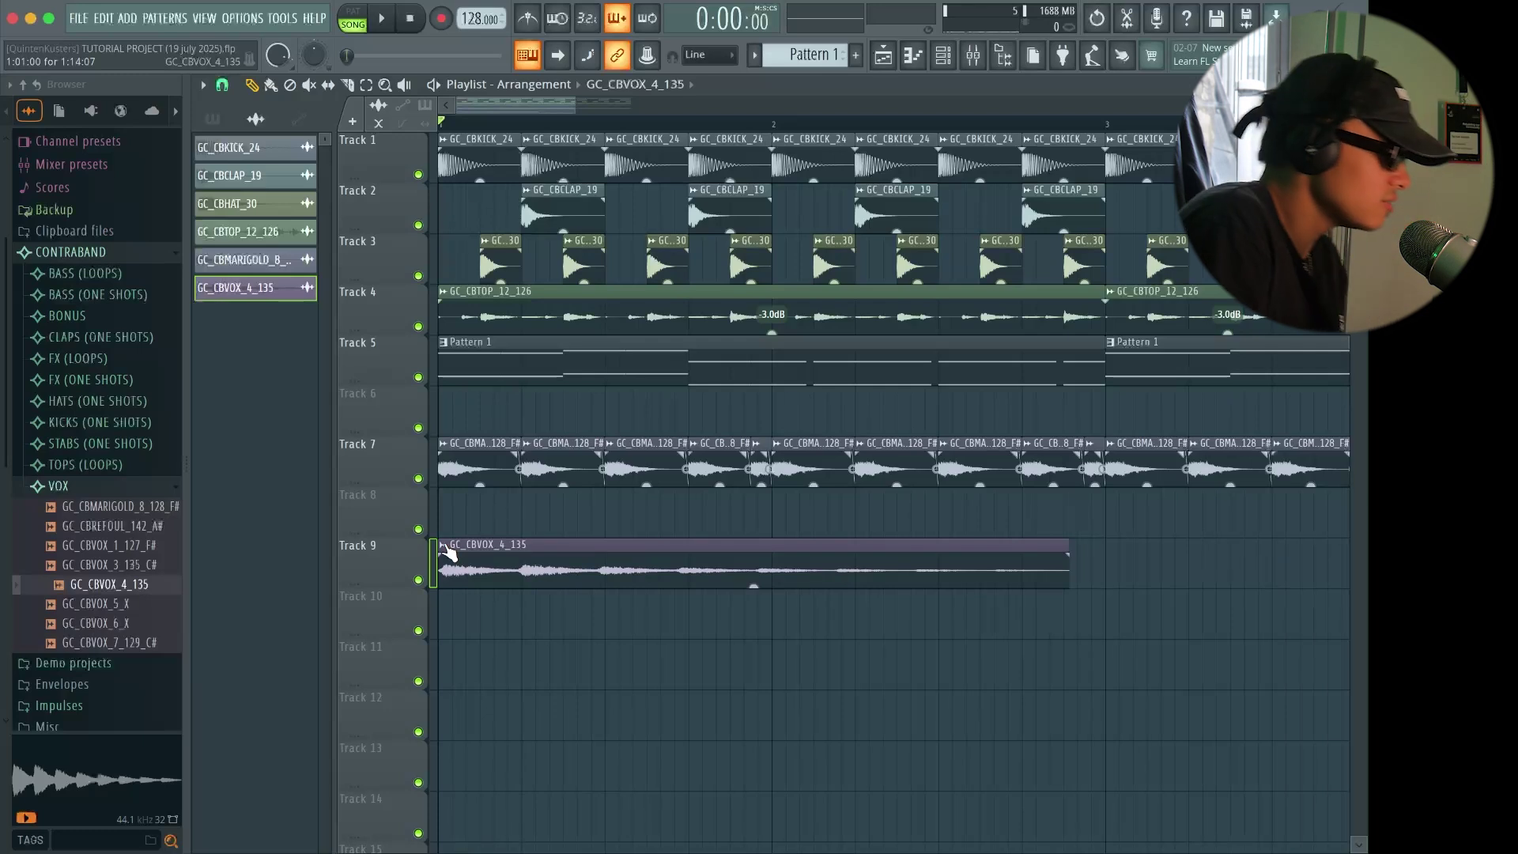
Fit the Track 9 vocal clip to the project tempo with a source tempo of 135 BPM
right_click(447, 550)
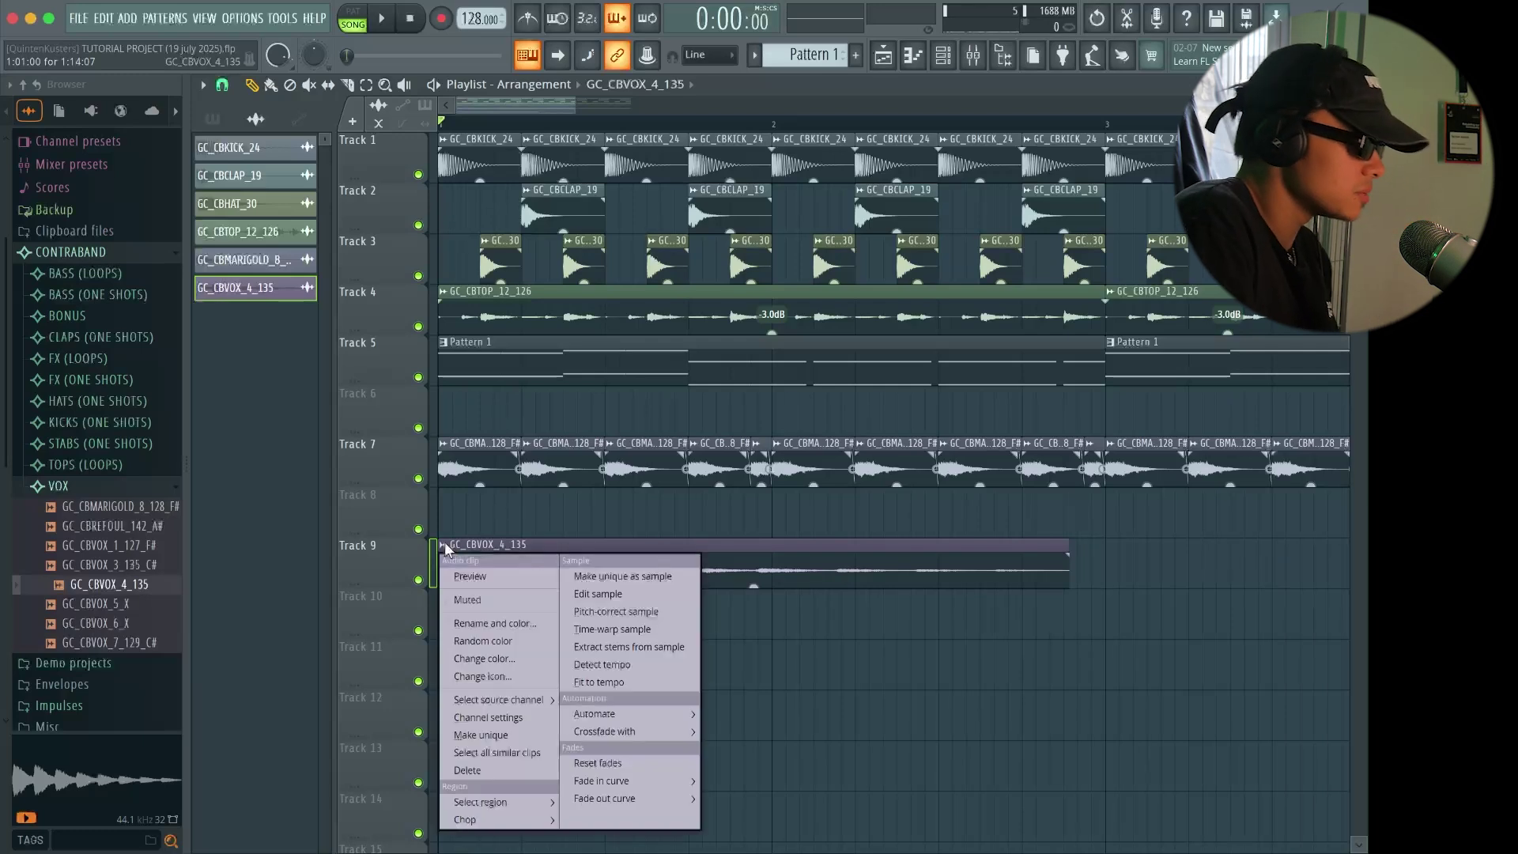
click(598, 683)
click(692, 615)
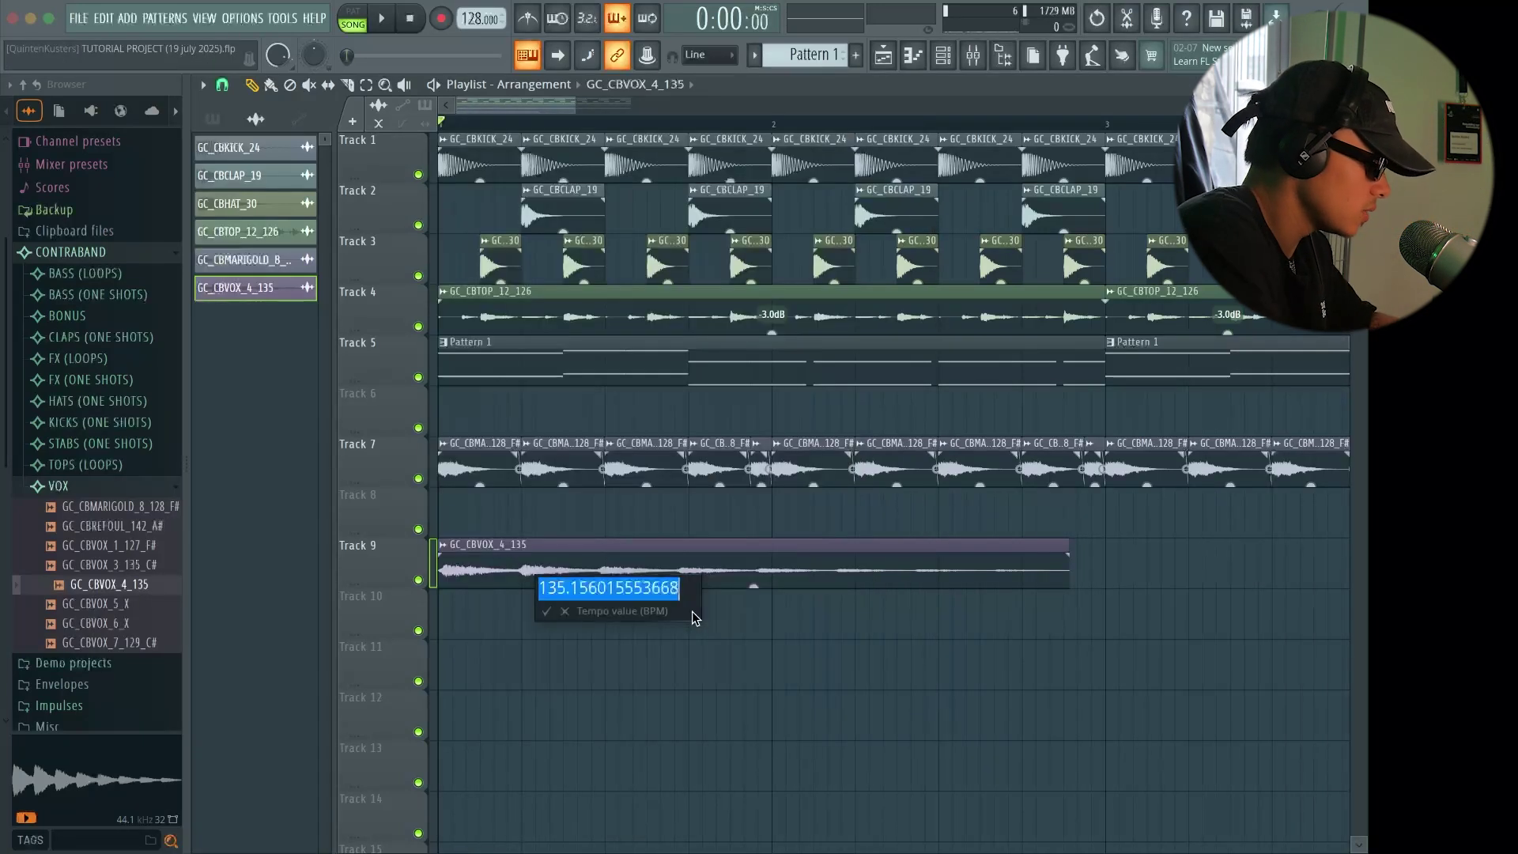
text(12)
key(BackSpace)
text(35)
key(Return)
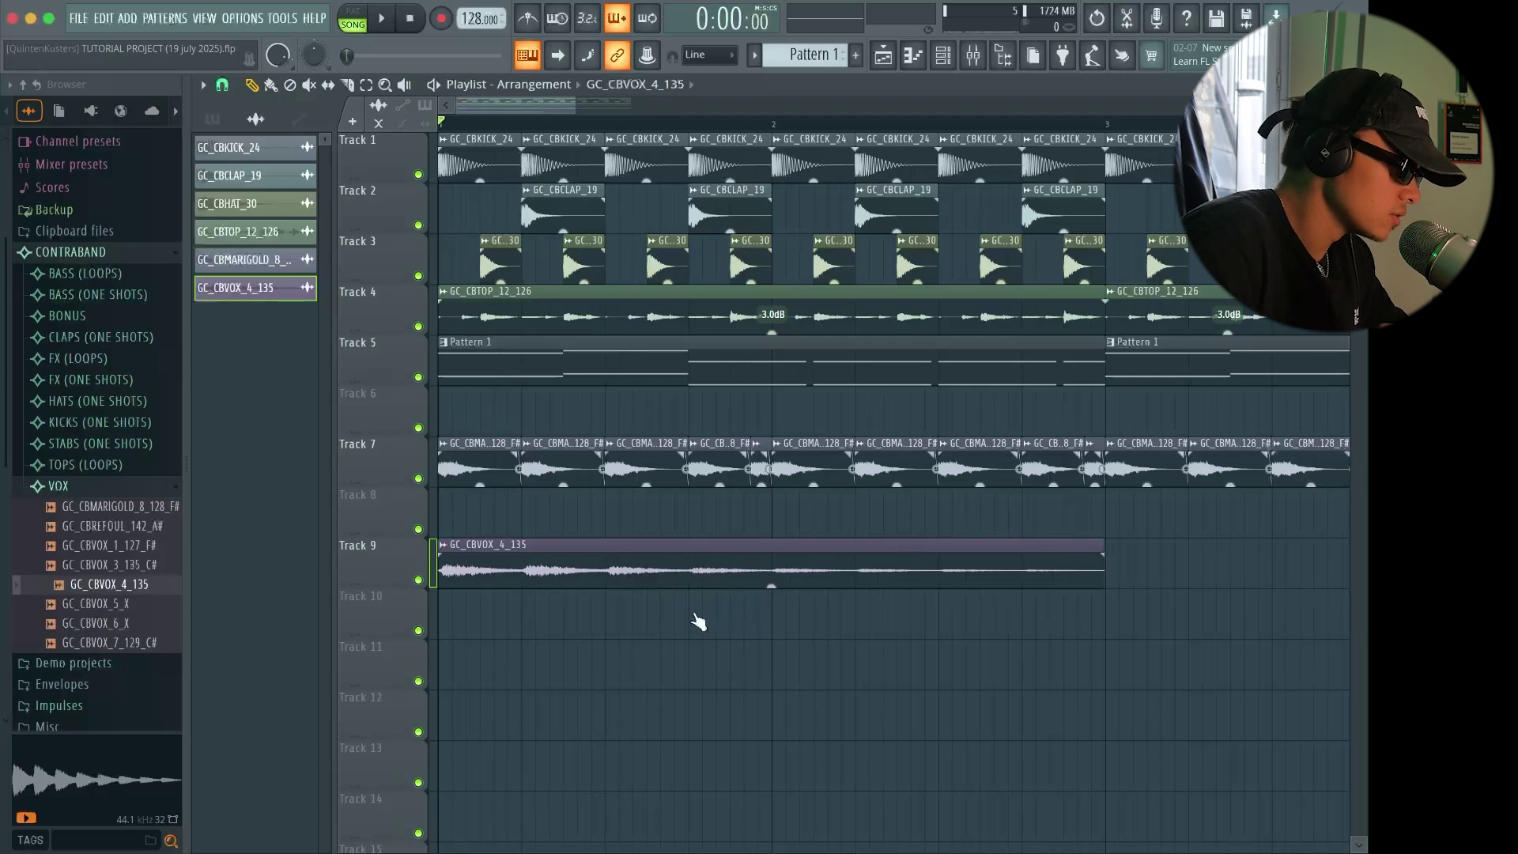
Lower the Track 9 vocal clip to -4.4 dB and duplicate it to bar 3
key(space)
scroll(671, 607, down, 2)
scroll(670, 607, up, 4)
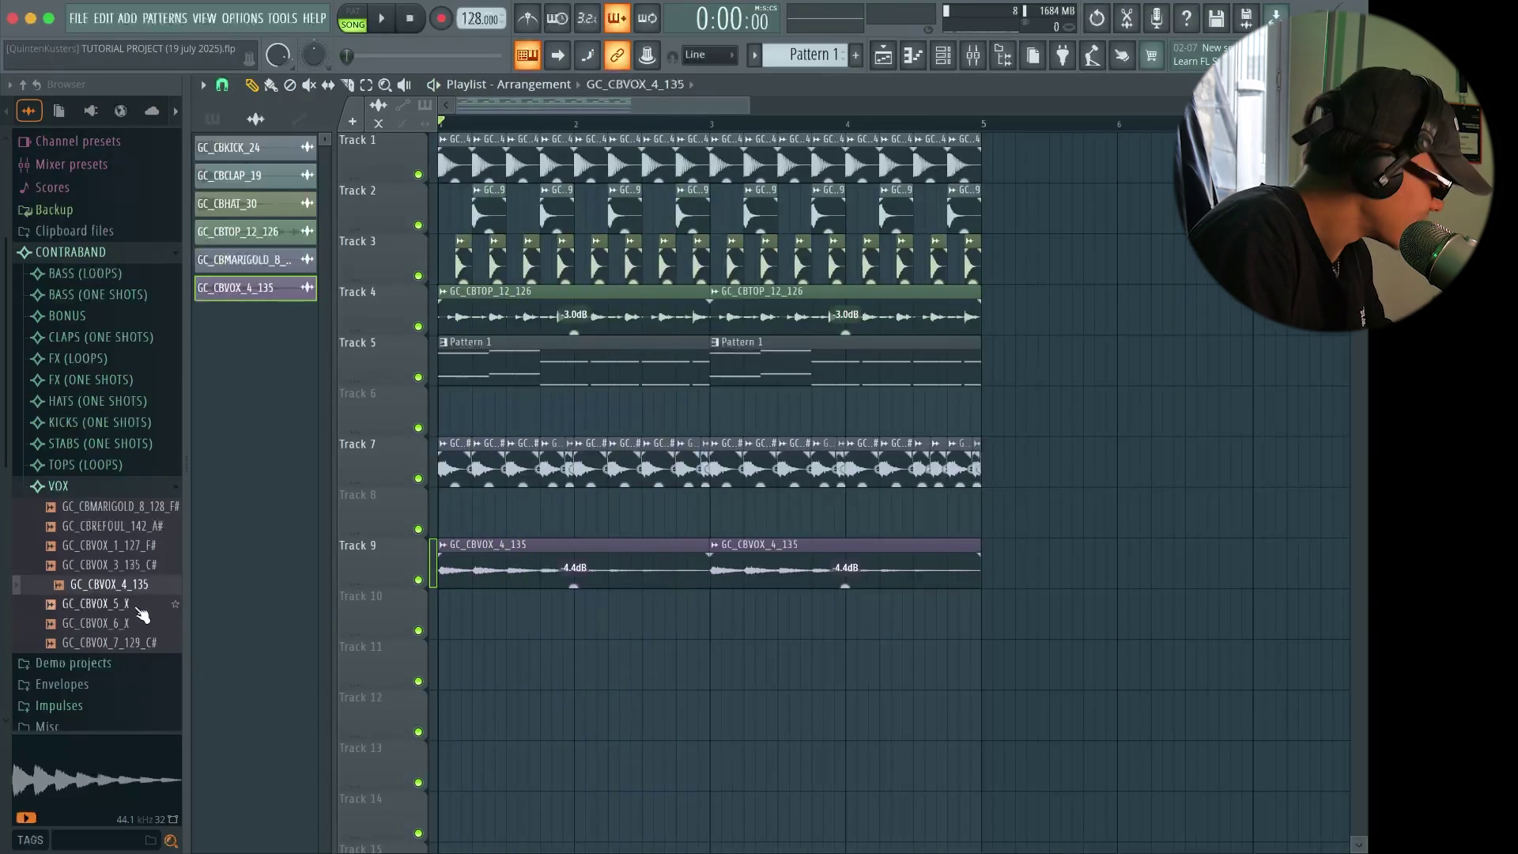
Preview the GC_CBREFOUL_142_A# vocal and place a short chop of it on the first offbeat of bar 1 on Track 10
click(145, 527)
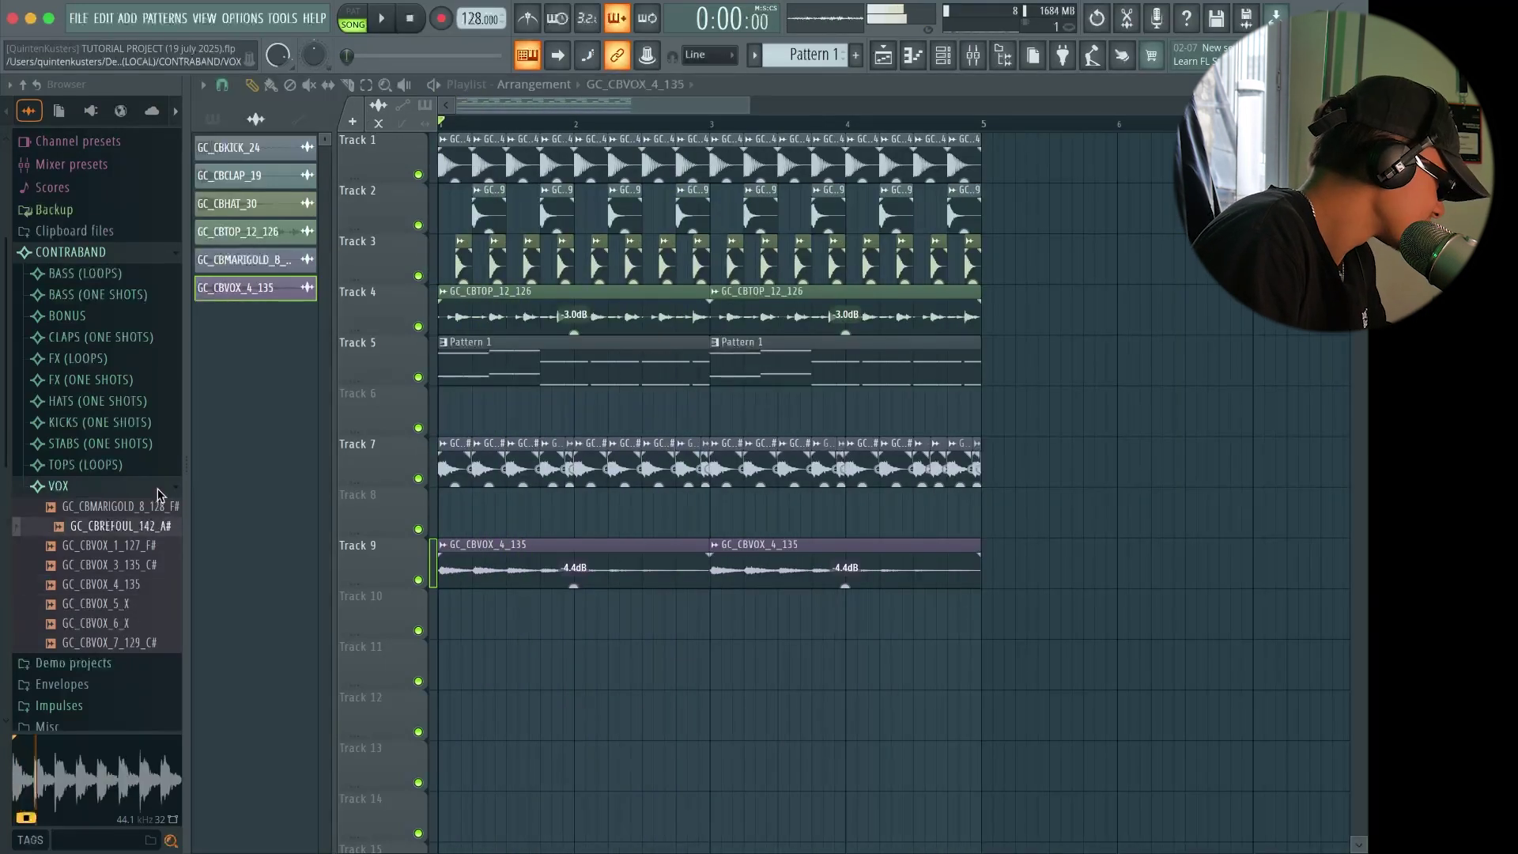
drag(134, 527, 542, 601)
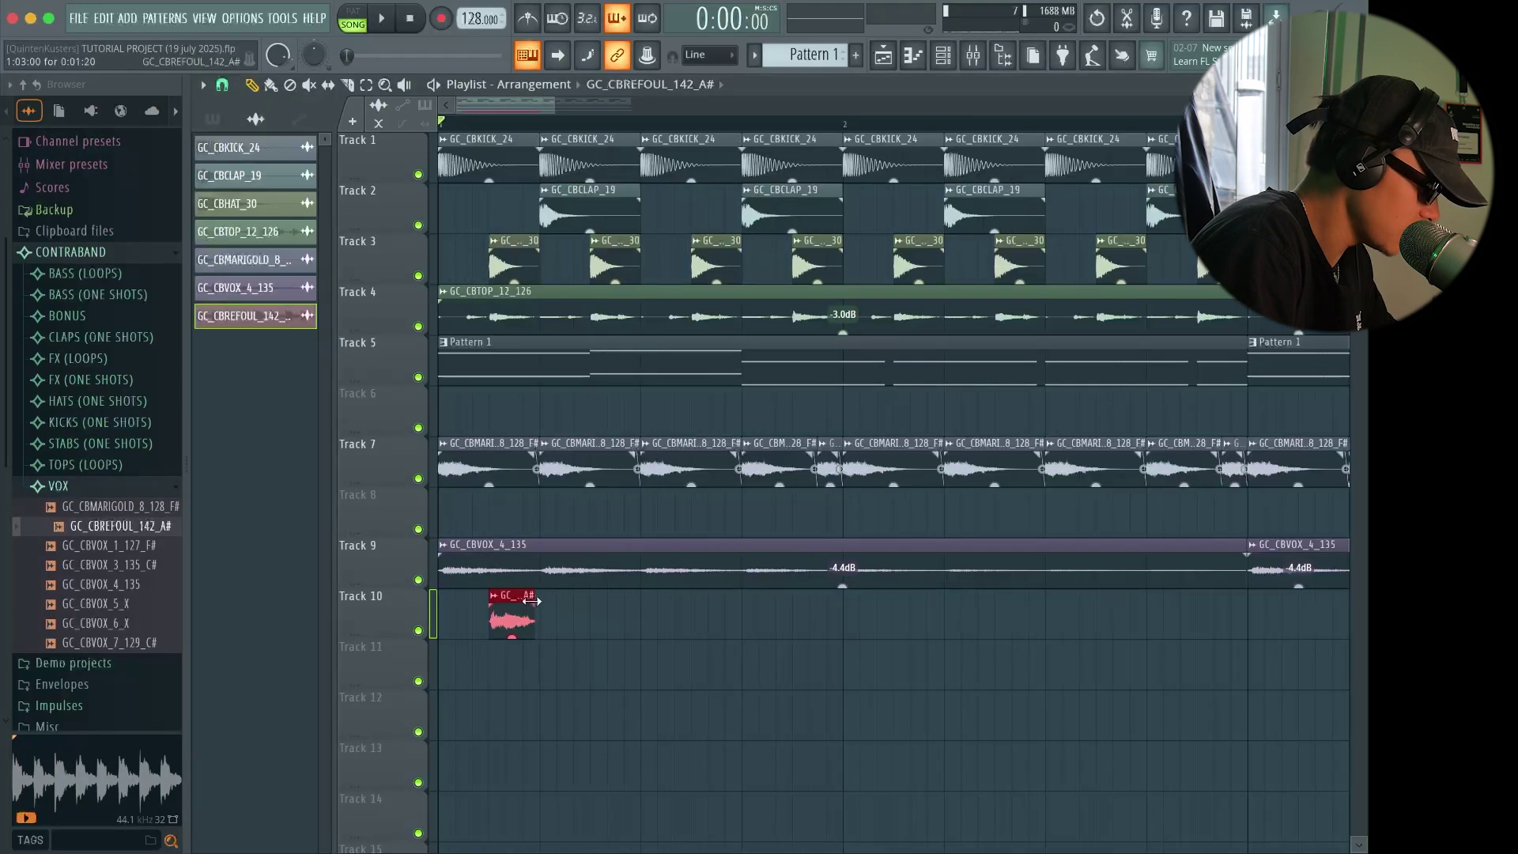
key(space)
click(605, 642)
right_click(613, 652)
scroll(506, 625, up, 4)
drag(637, 637, 637, 653)
Repeat the Track 10 vocal chop on the first offbeat of bars 2, 3 and 4, checking it in playback
key(space)
key(space)
scroll(631, 618, down, 2)
click(1086, 609)
key(space)
key(space)
scroll(671, 708, down, 4)
drag(700, 627, 376, 626)
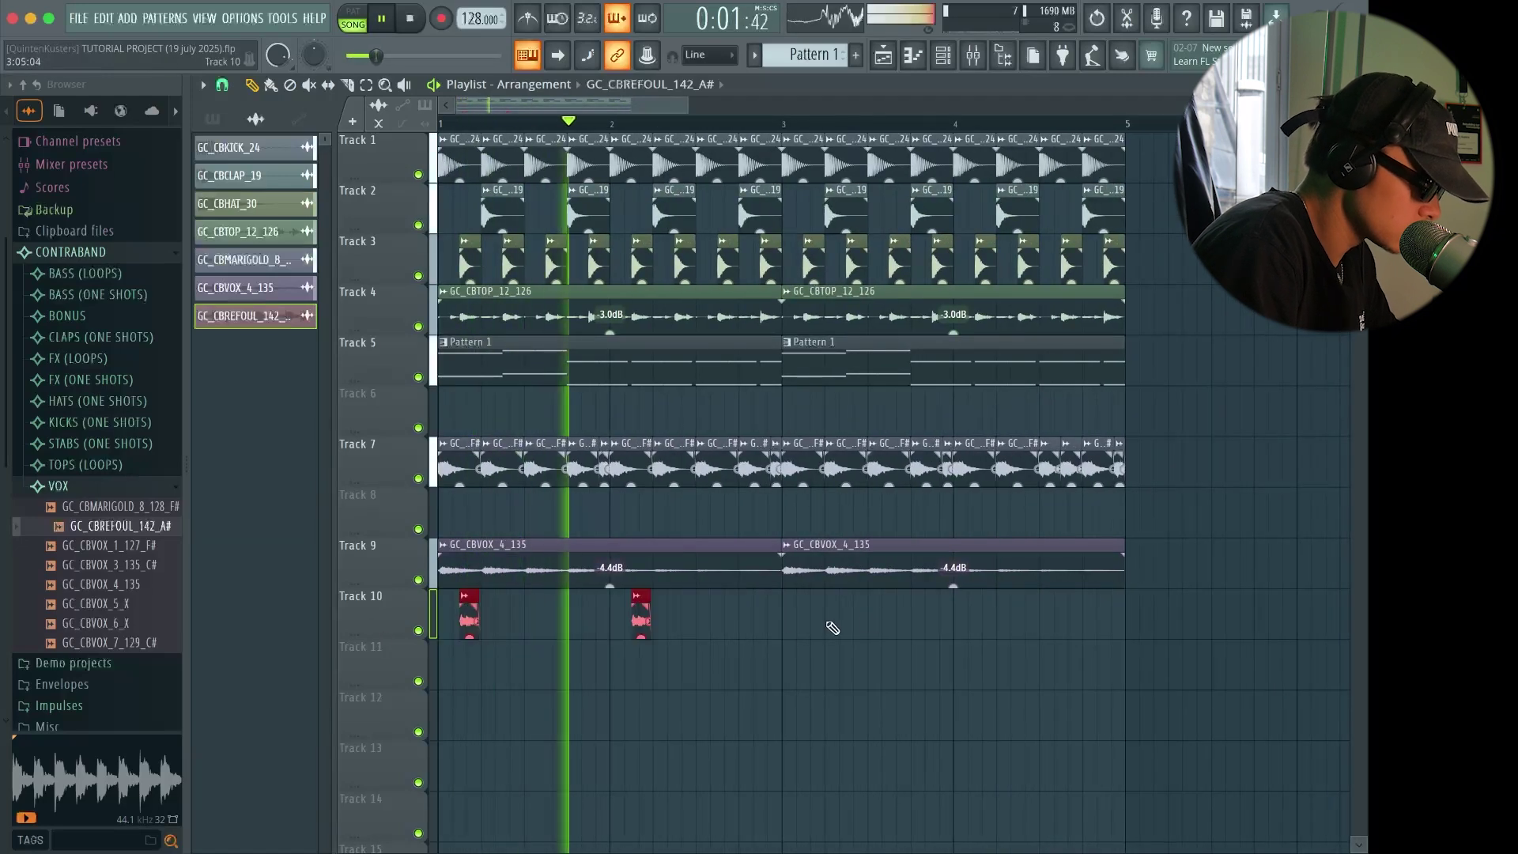
scroll(833, 627, up, 5)
key(ctrl+b)
scroll(900, 666, down, 4)
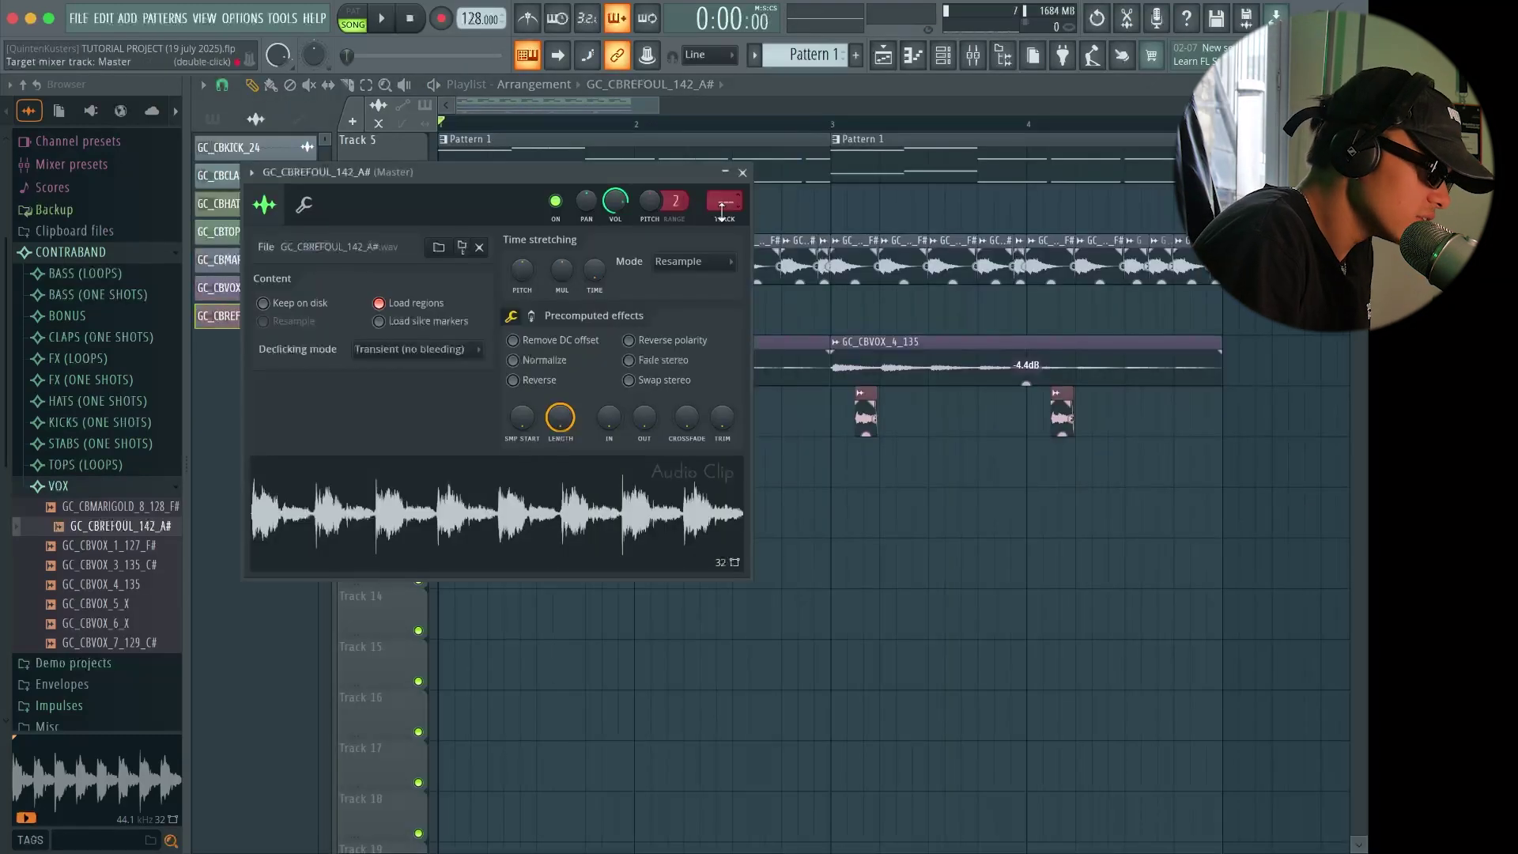
Route the GC_CBREFOUL_142_A# channel to mixer track 13 and close its settings and the mixer
double_click(721, 205)
click(742, 173)
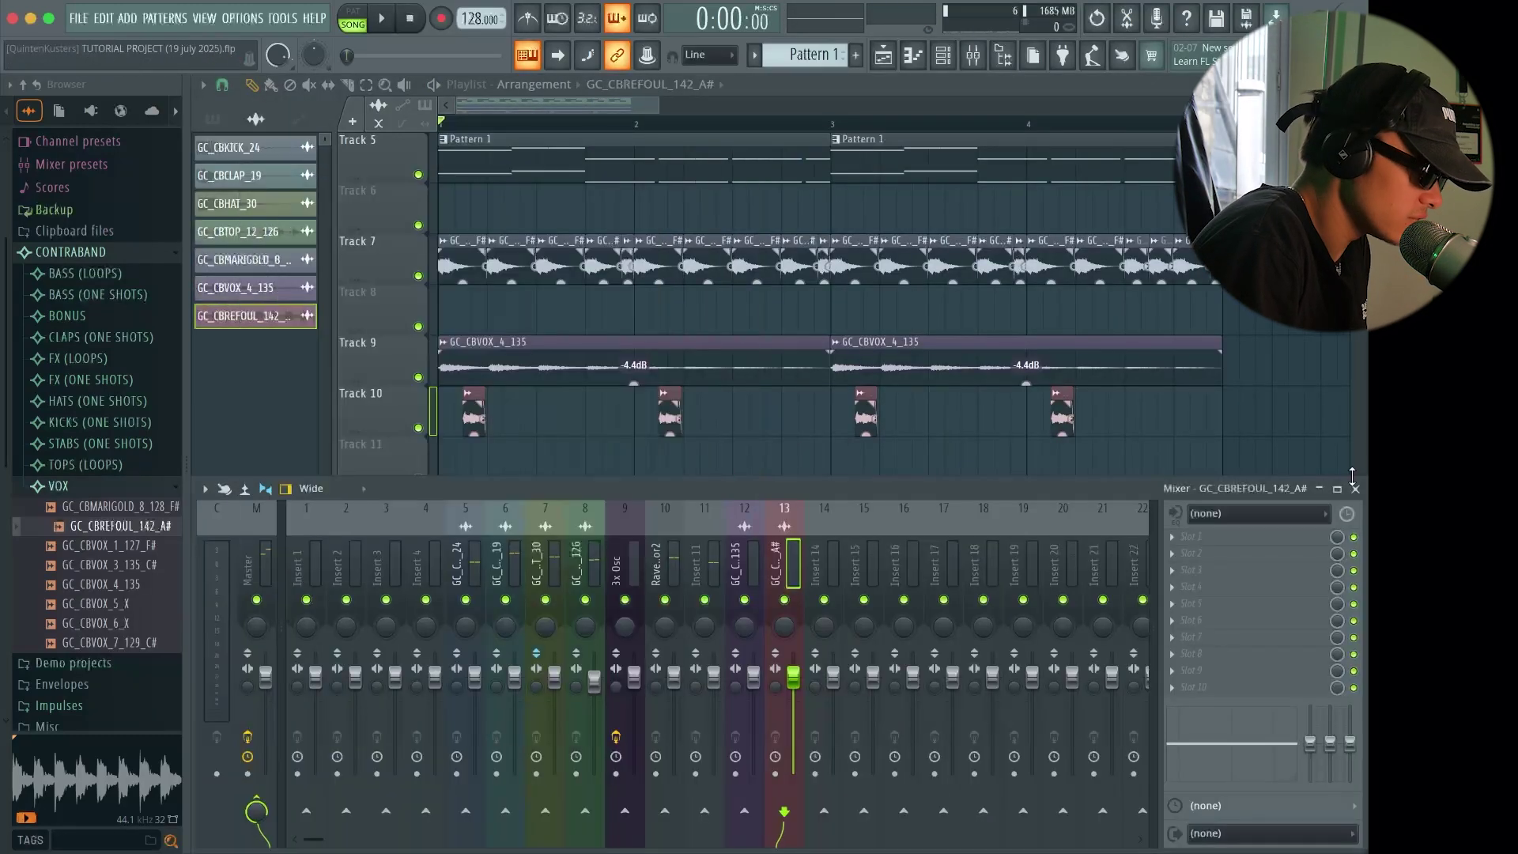
click(1356, 486)
Stop playback and audition samples from the CONTRABAND FX (ONE SHOTS) folder
click(155, 490)
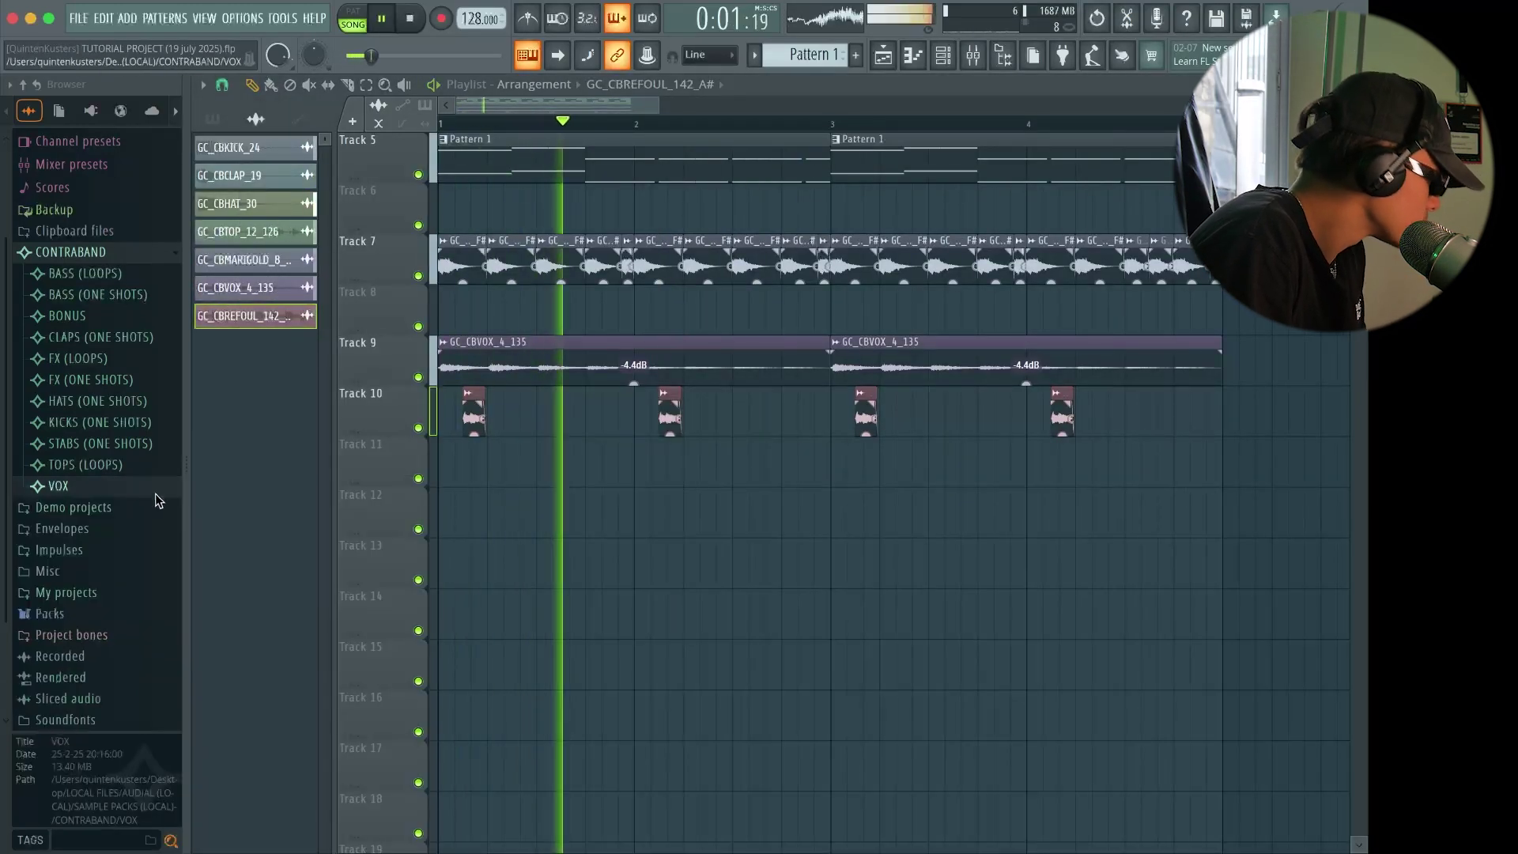
scroll(135, 506, up, 2)
key(space)
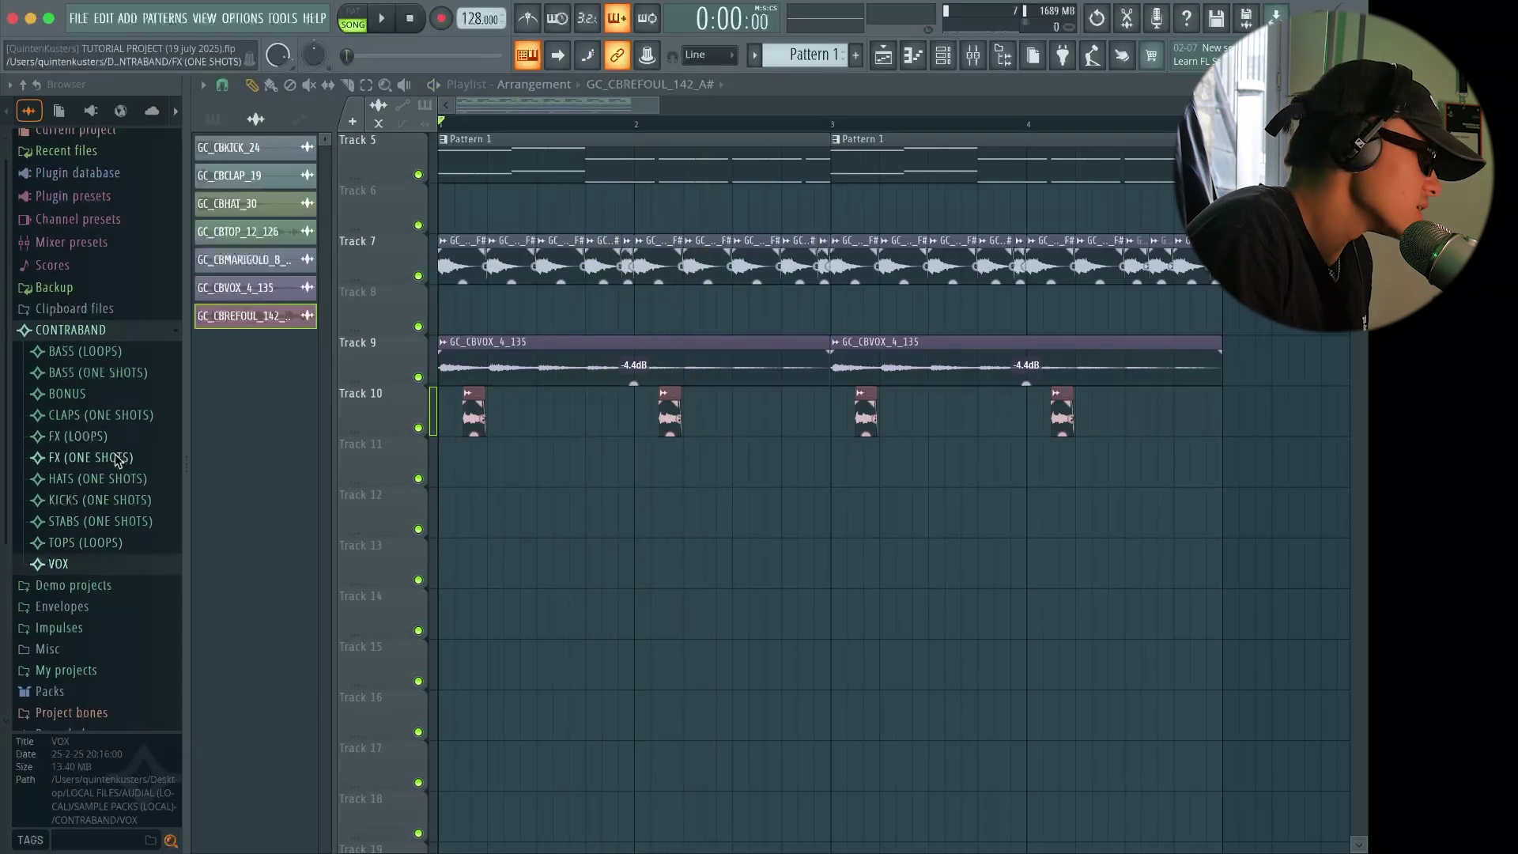
click(111, 458)
click(124, 434)
click(118, 453)
click(113, 470)
click(109, 437)
Place the chosen FX sample in bar 1 below the vocal chops and play it with the arrangement
drag(111, 446, 474, 510)
scroll(359, 545, up, 4)
key(space)
drag(573, 531, 575, 535)
scroll(574, 513, down, 2)
scroll(687, 532, down, 3)
scroll(687, 532, up, 2)
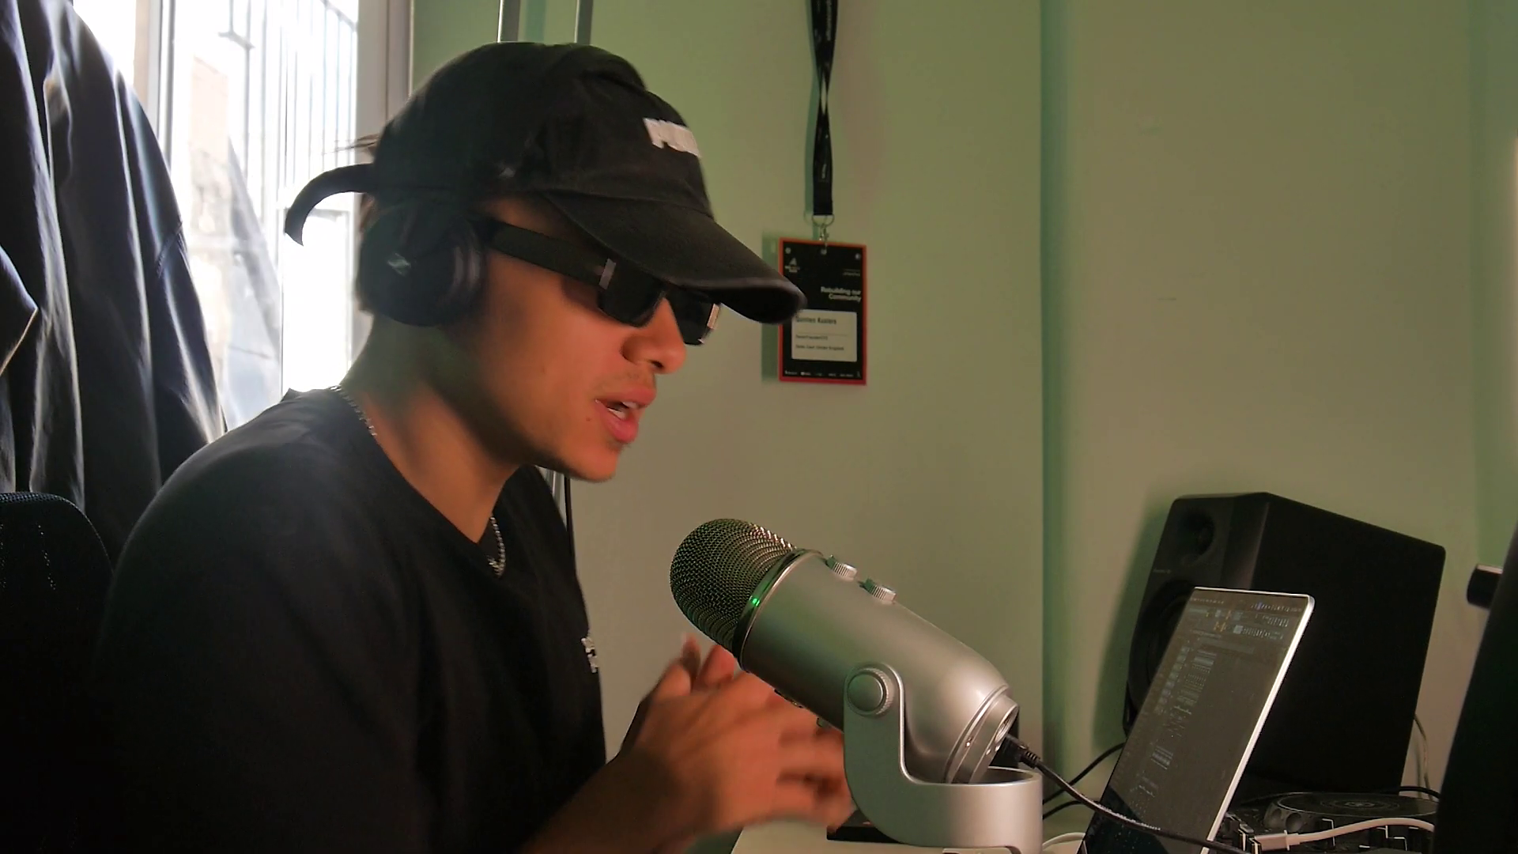